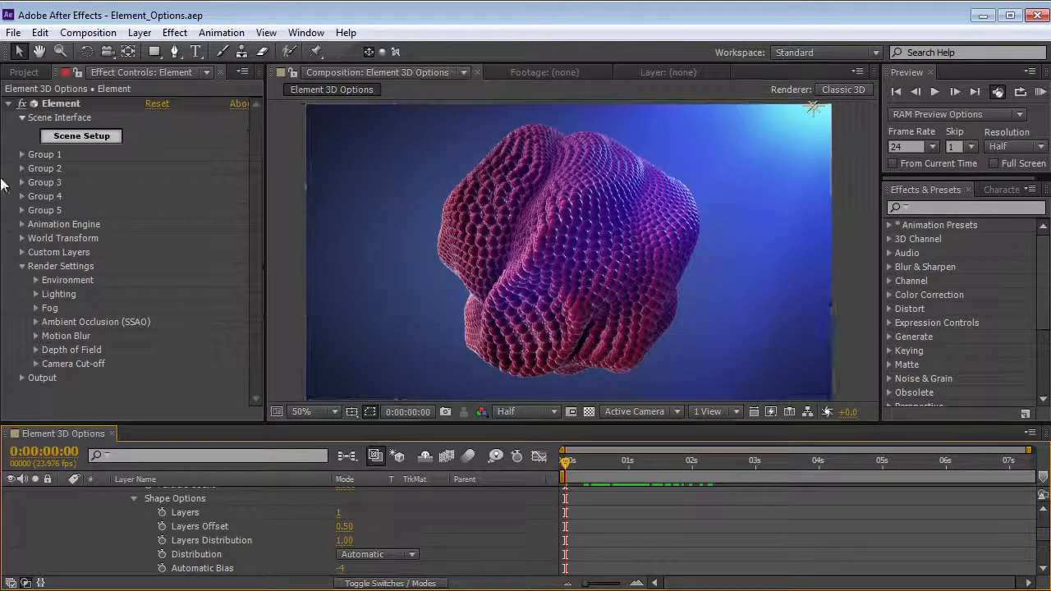
# Step: Look over the subsections of Group 1 in the Element effect, leaving Group 1 and Render Settings collapsed
pyautogui.click(21, 154)
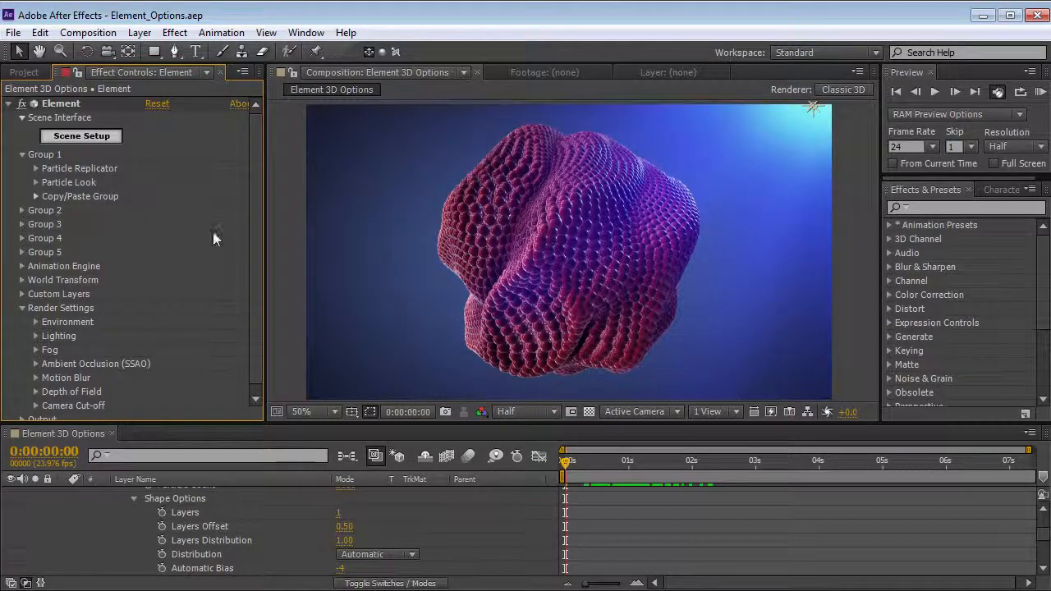
pyautogui.moveTo(574, 470); pyautogui.dragTo(547, 493)
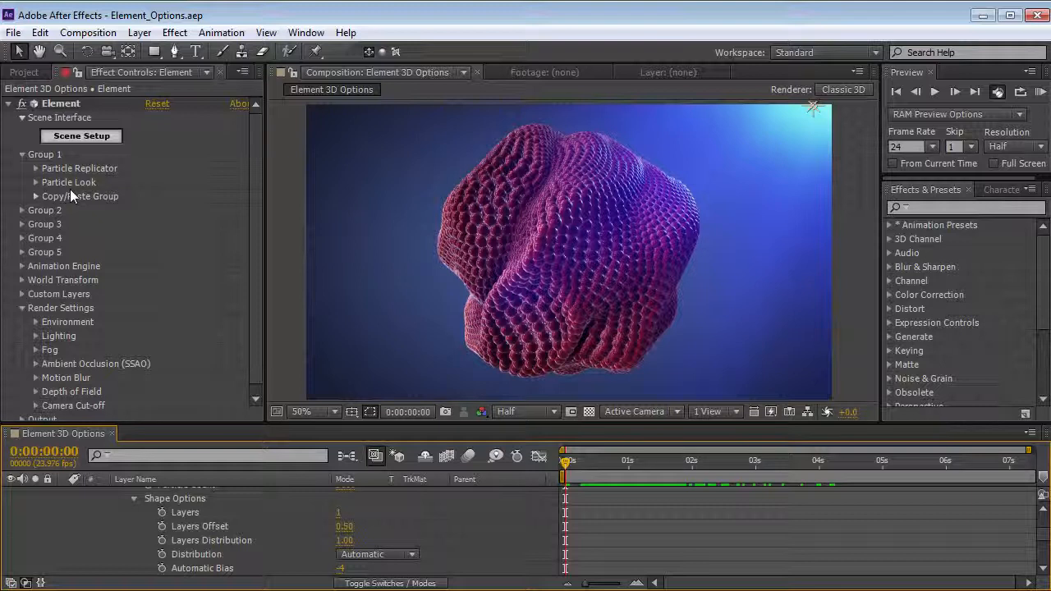
pyautogui.click(22, 308)
pyautogui.click(22, 155)
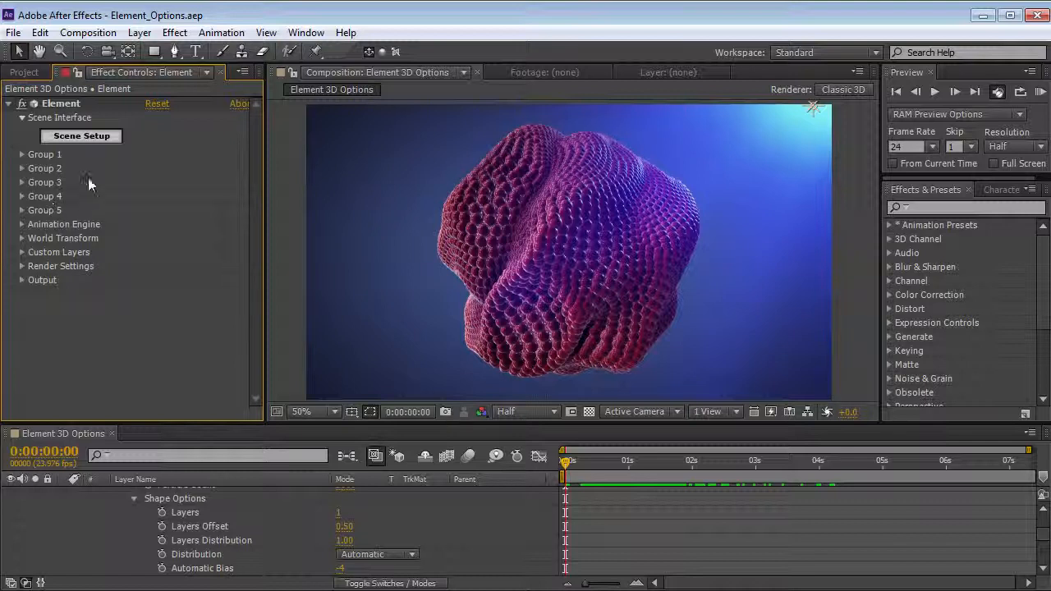
# Step: Add the sphere_HD model from the Primitives folder to the scene in Element's Scene Setup
pyautogui.click(79, 138)
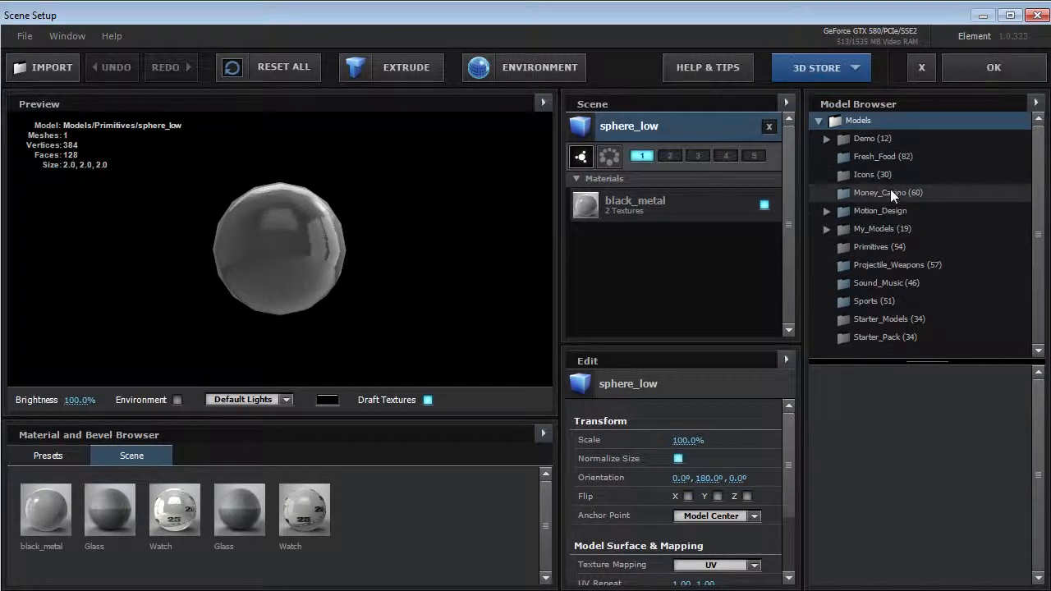
pyautogui.click(875, 248)
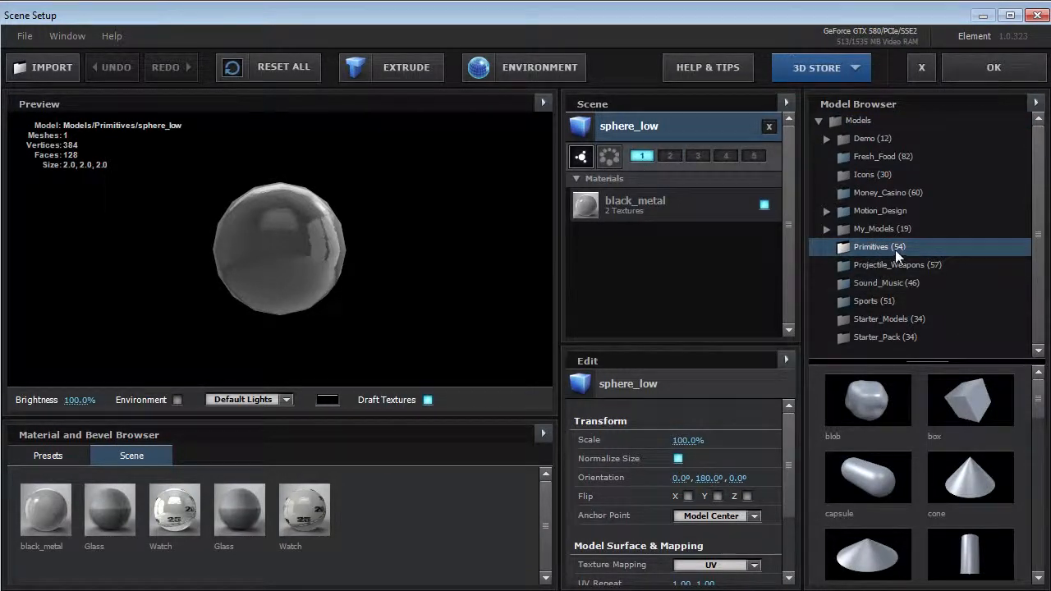
pyautogui.moveTo(1038, 402); pyautogui.dragTo(1035, 510)
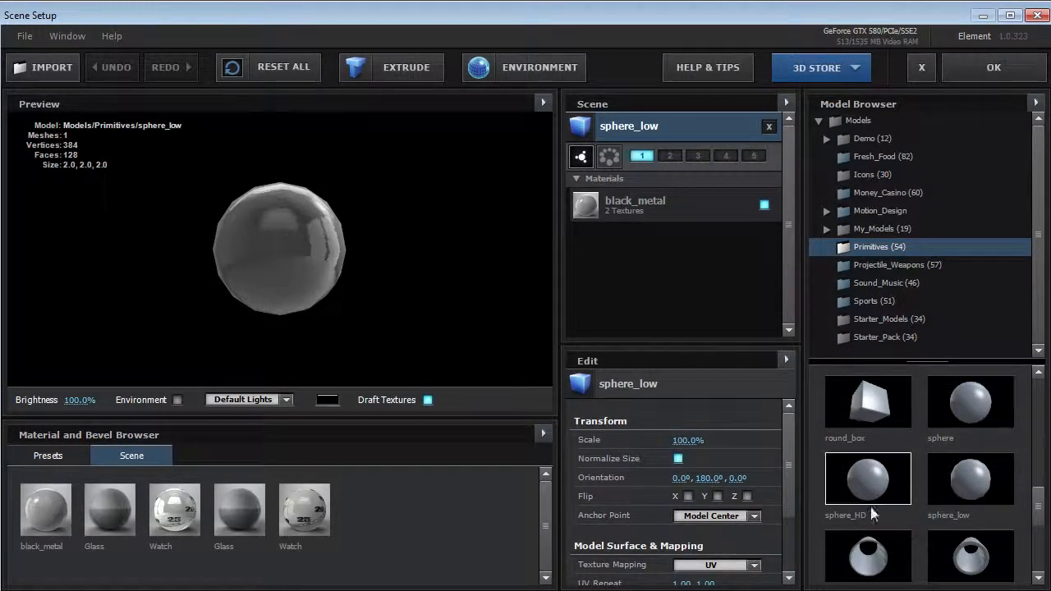
pyautogui.click(873, 478)
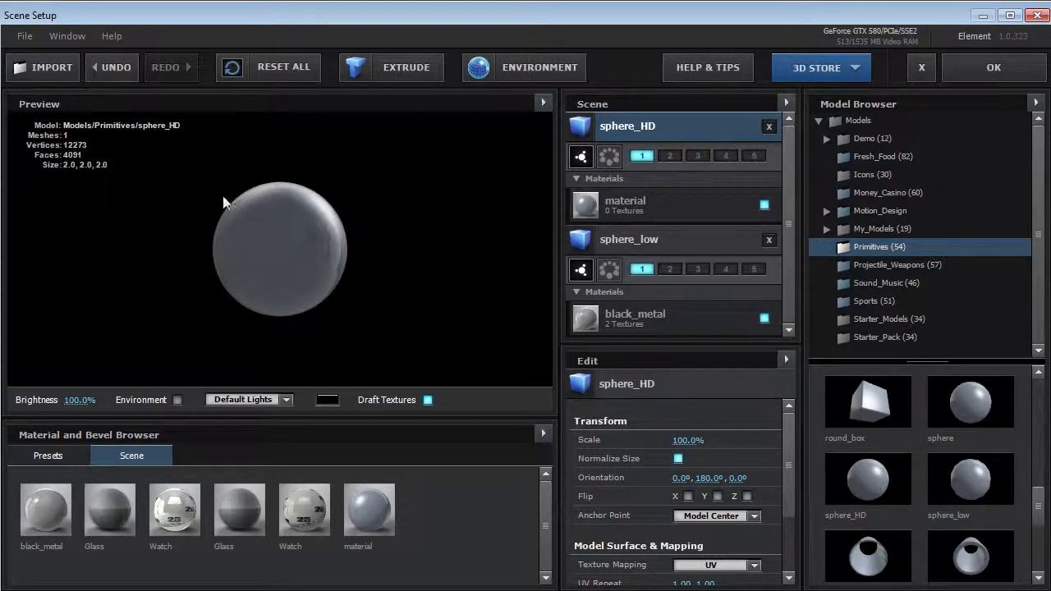
# Step: Switch the model preview to wireframe and compare the mesh density of sphere_HD and sphere_low
pyautogui.click(543, 104)
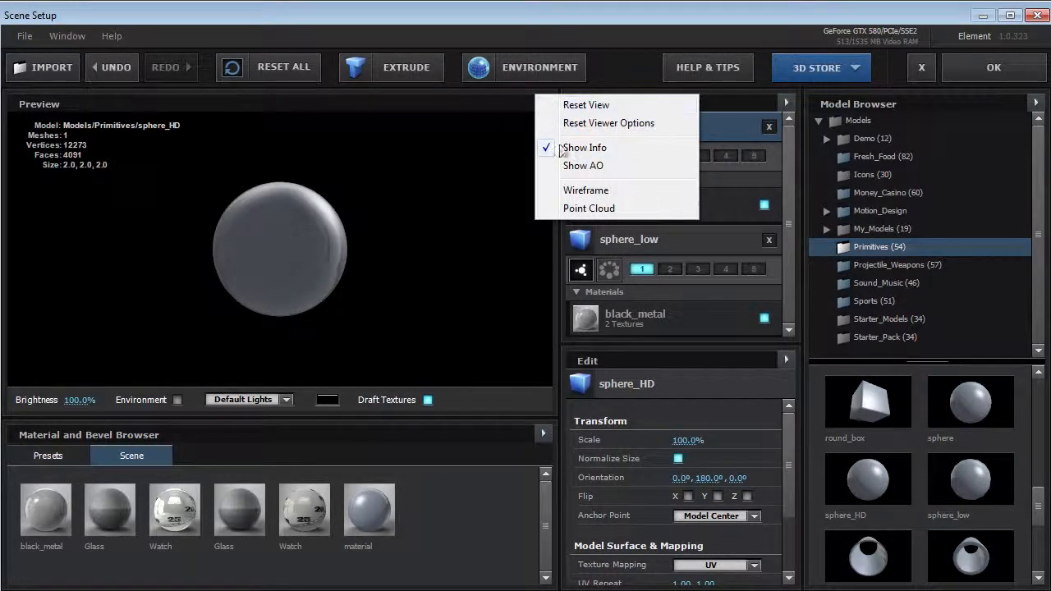
pyautogui.click(593, 190)
pyautogui.scroll(3, 279, 265)
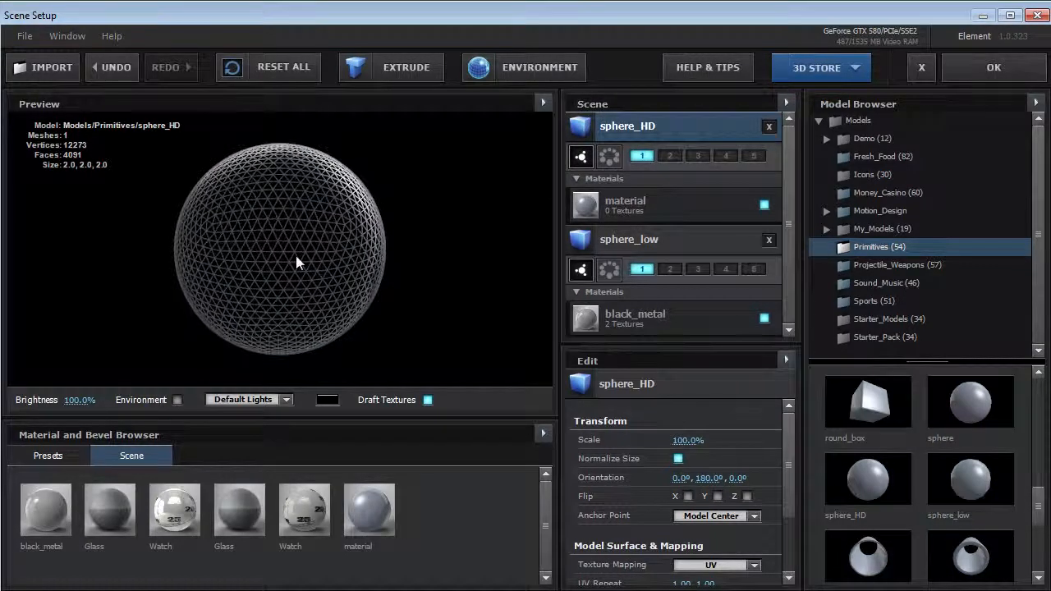
pyautogui.click(622, 244)
pyautogui.moveTo(262, 243); pyautogui.dragTo(294, 223)
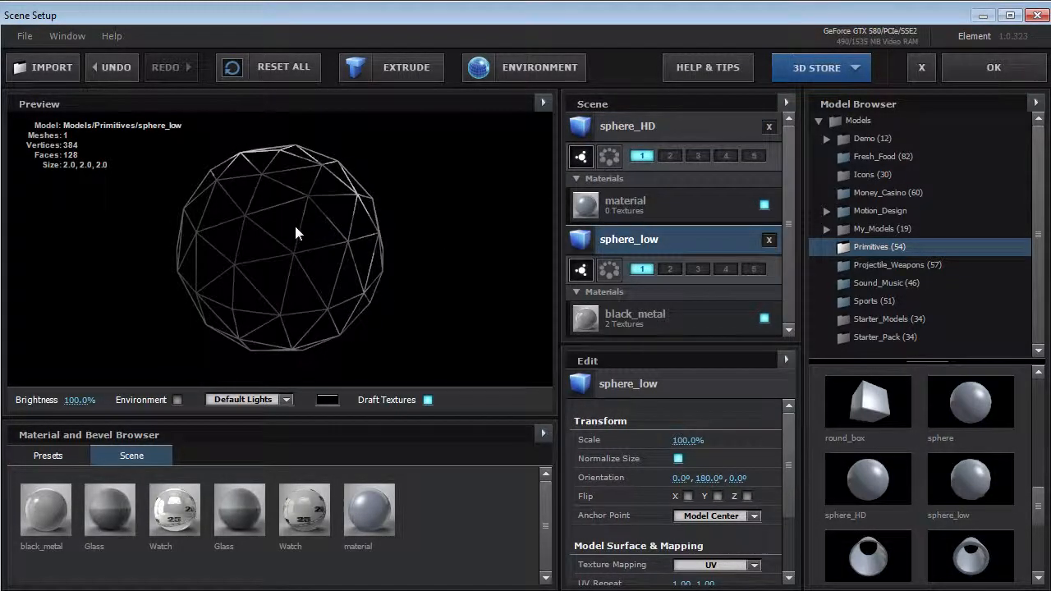
pyautogui.scroll(-5, 303, 239)
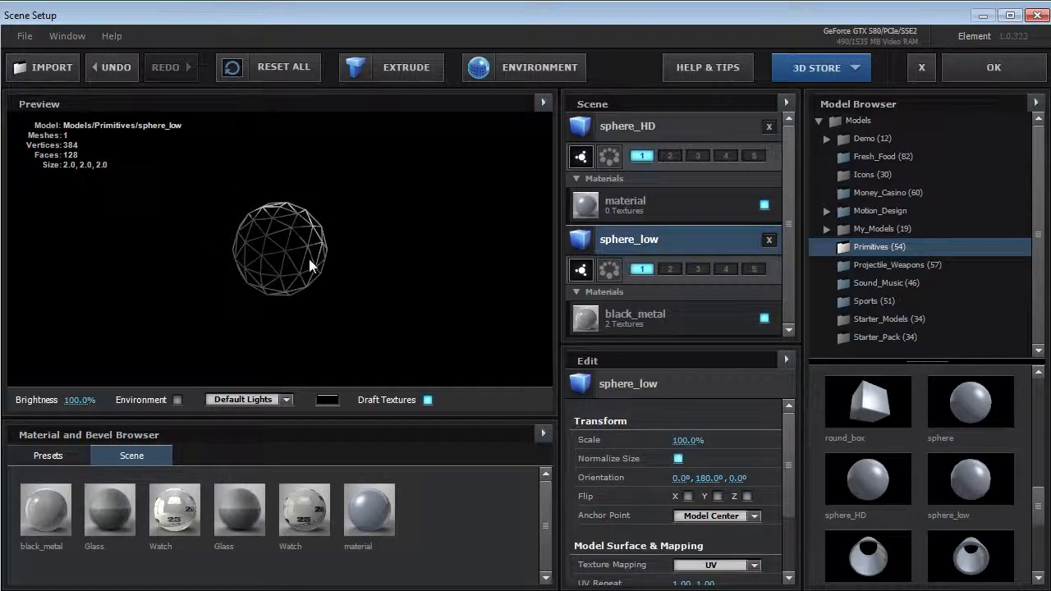
# Step: Remove sphere_HD from the scene, turn off the wireframe preview and accept the scene setup
pyautogui.click(698, 126)
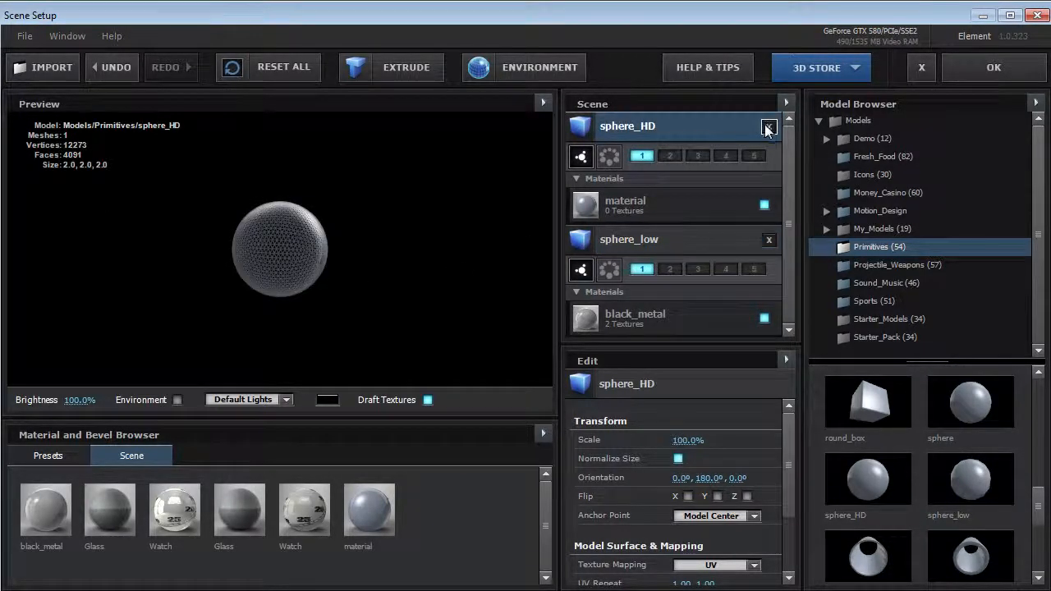
pyautogui.click(769, 126)
pyautogui.click(644, 133)
pyautogui.click(568, 104)
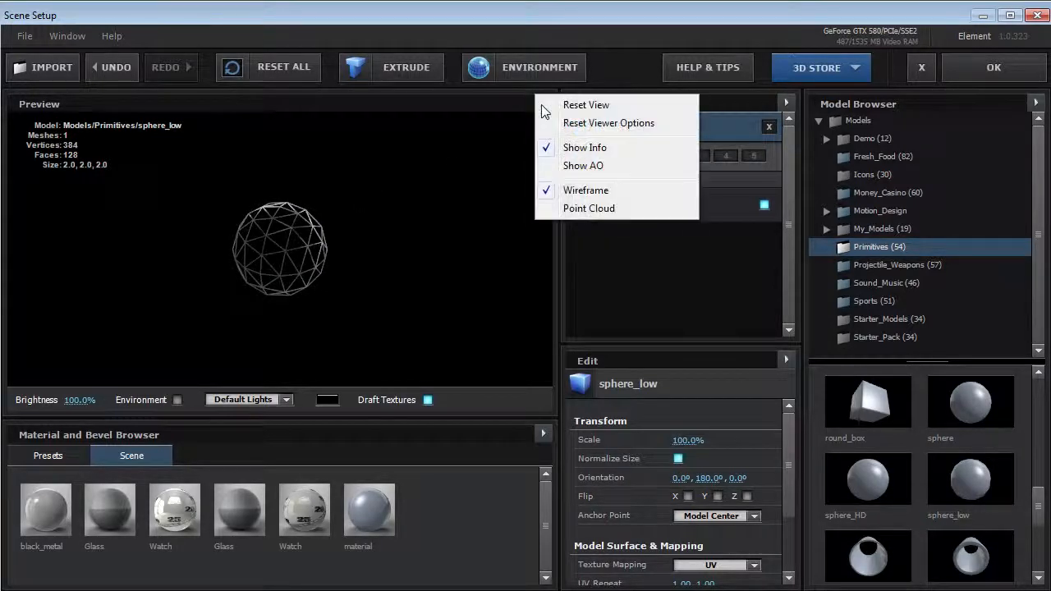
pyautogui.click(569, 198)
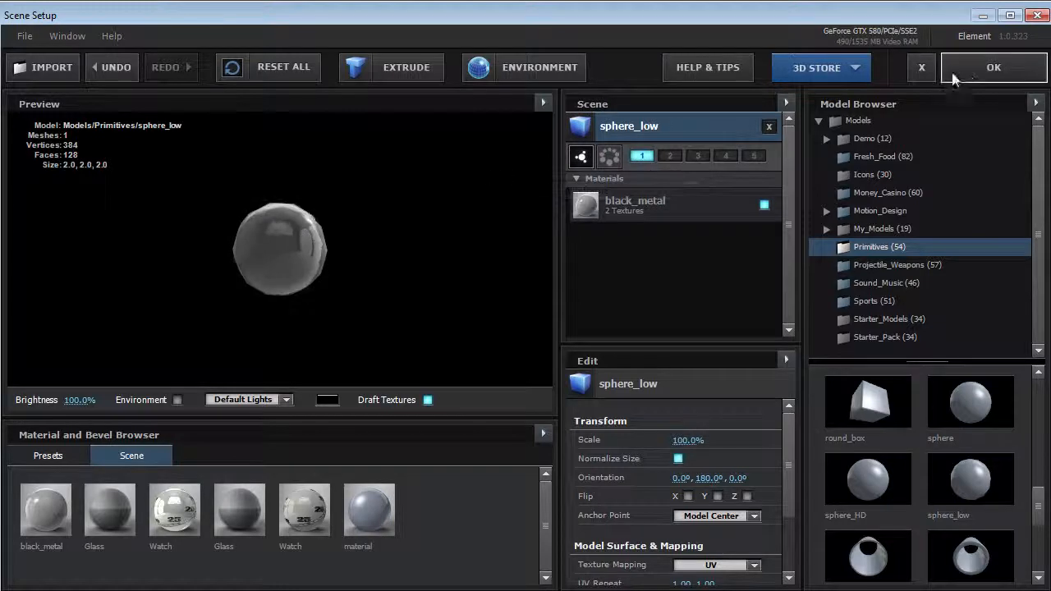
pyautogui.click(990, 67)
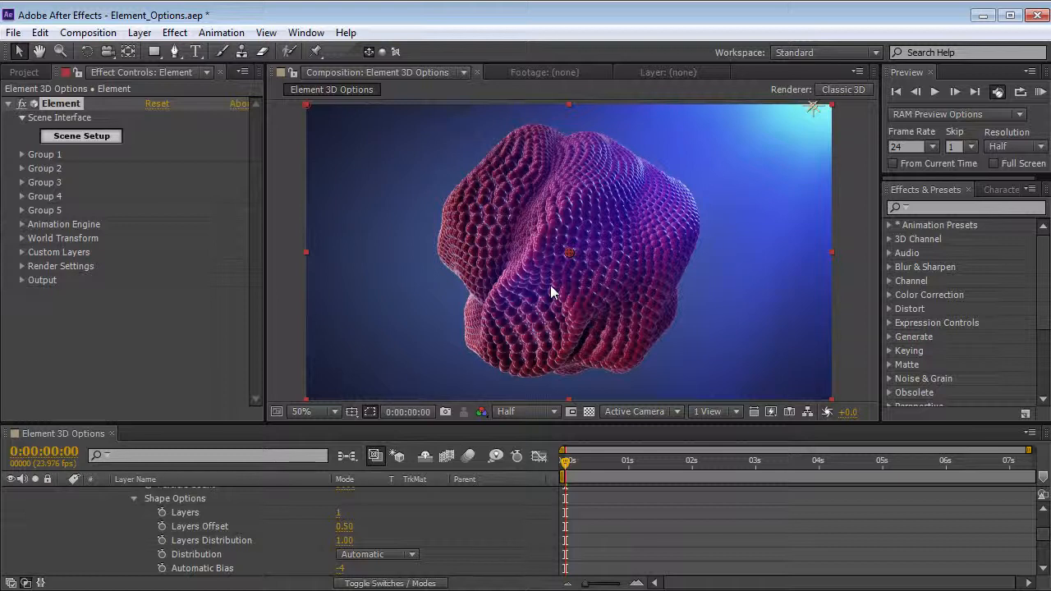
# Step: Move the current time to frame 16 and additionally assign sphere_low to group 3 in Scene Setup
pyautogui.moveTo(565, 462); pyautogui.dragTo(603, 476)
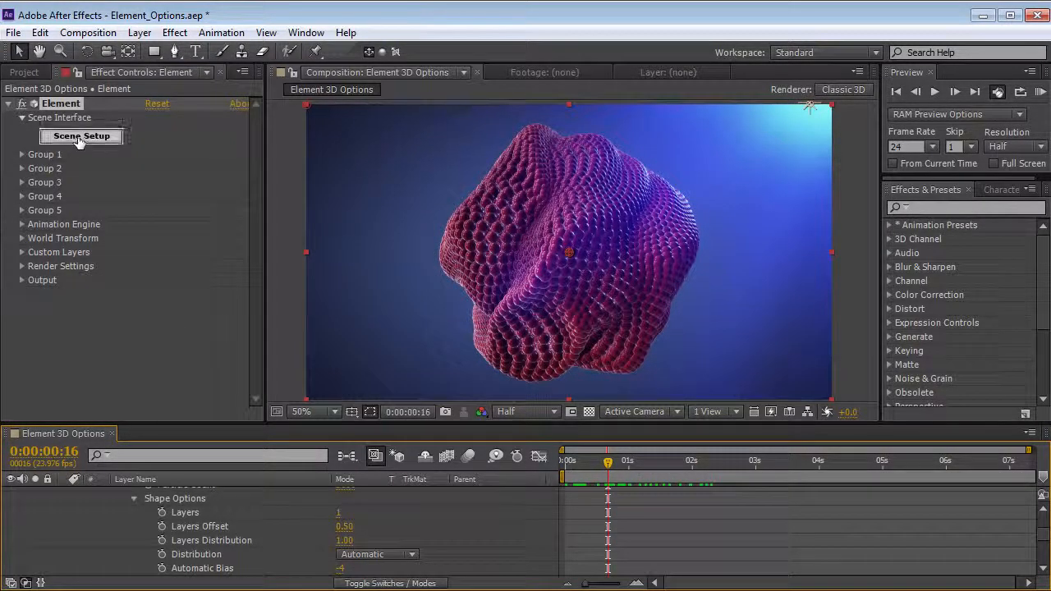
pyautogui.click(120, 137)
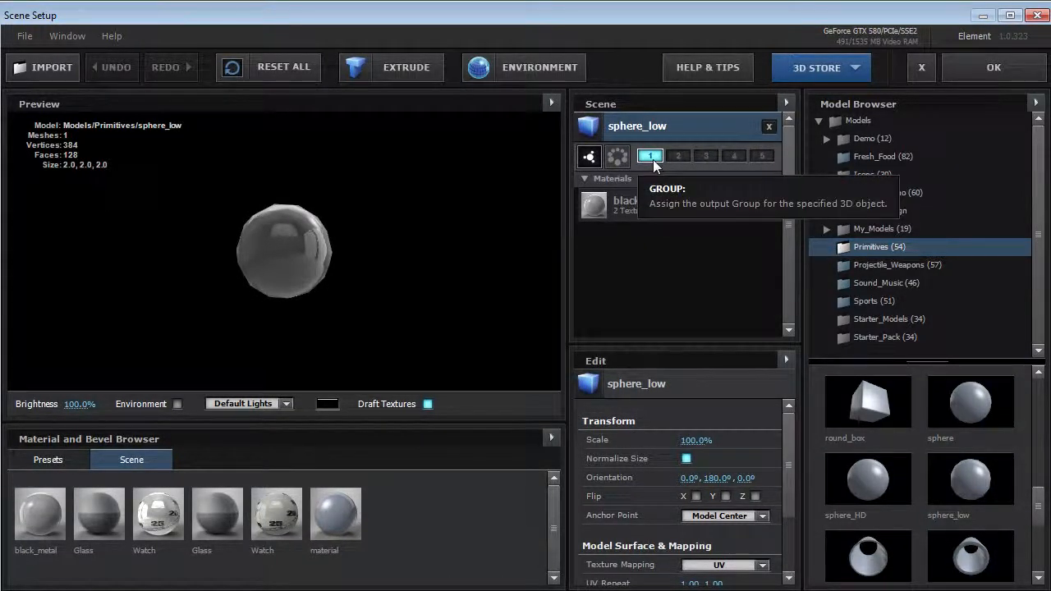
pyautogui.click(706, 159)
pyautogui.click(730, 161)
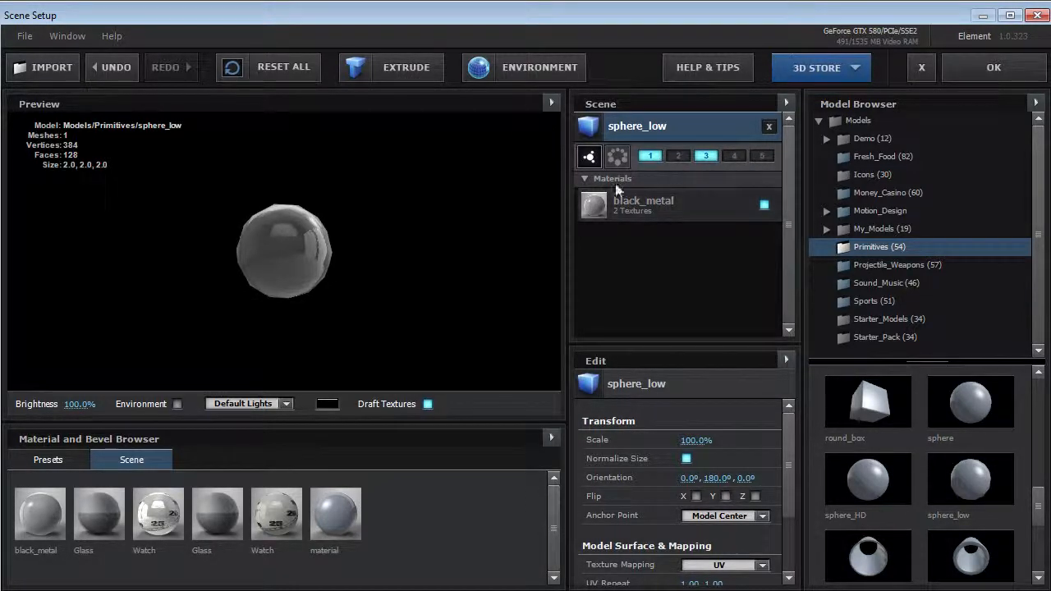
pyautogui.click(986, 67)
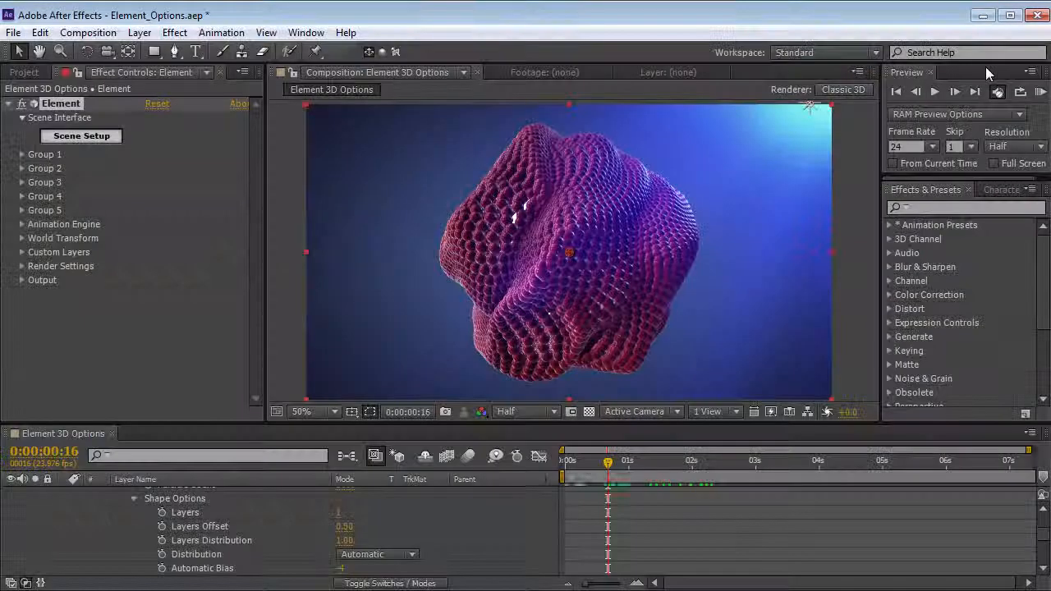
# Step: Set Group 3's Position XY to 640, 72 and its Replicator Shape to Plane
pyautogui.click(22, 182)
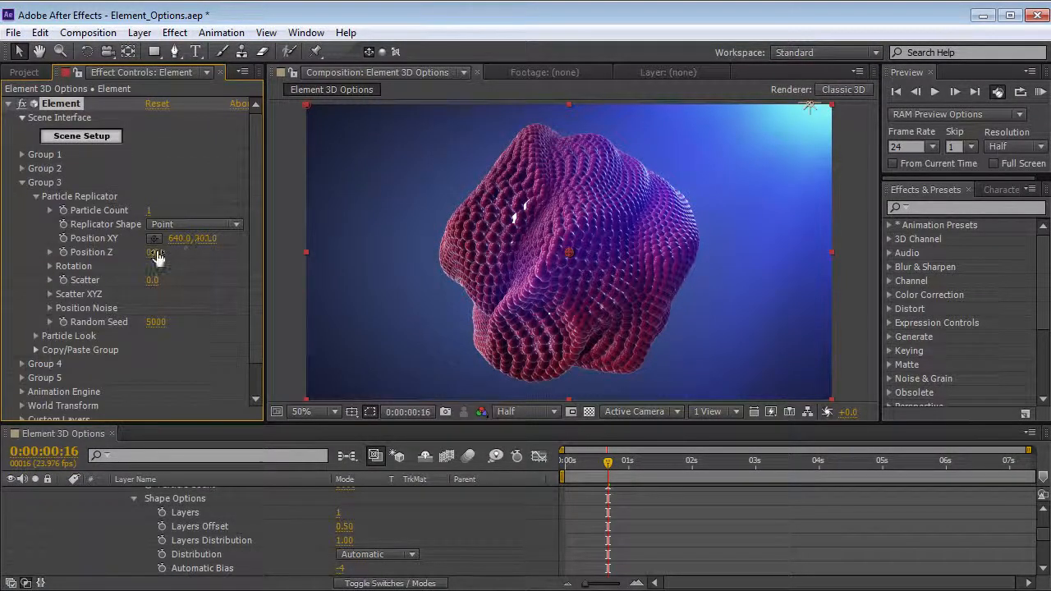
pyautogui.moveTo(208, 239); pyautogui.dragTo(160, 238)
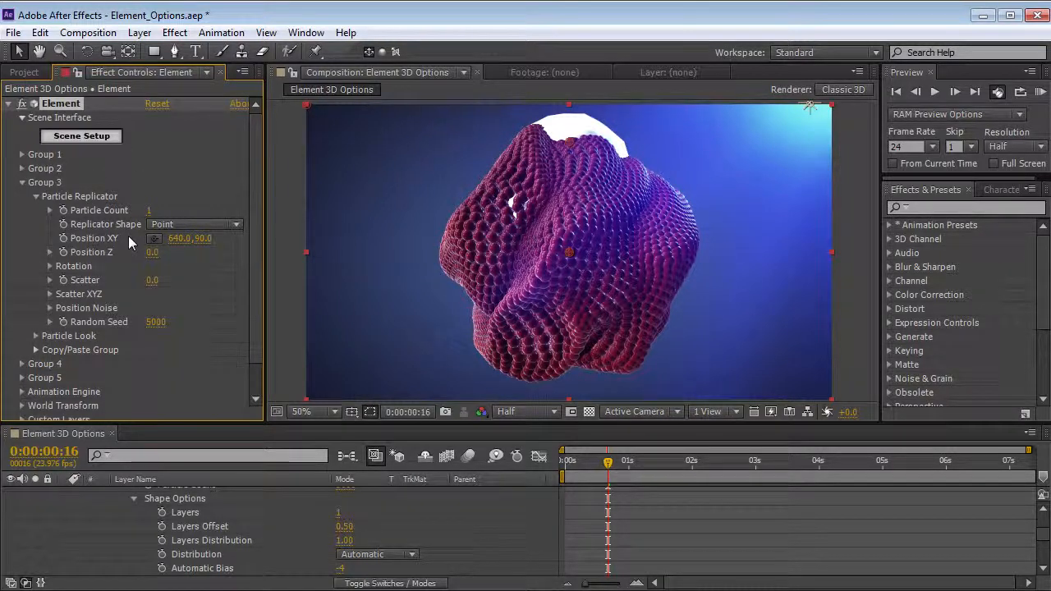
pyautogui.moveTo(206, 244); pyautogui.dragTo(194, 230)
pyautogui.click(194, 227)
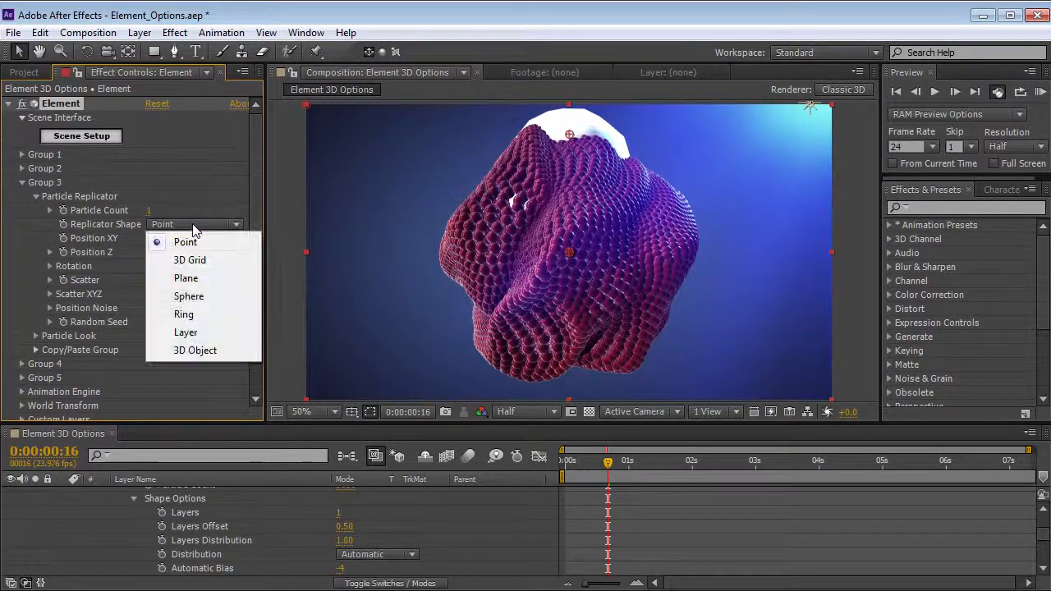
pyautogui.click(189, 282)
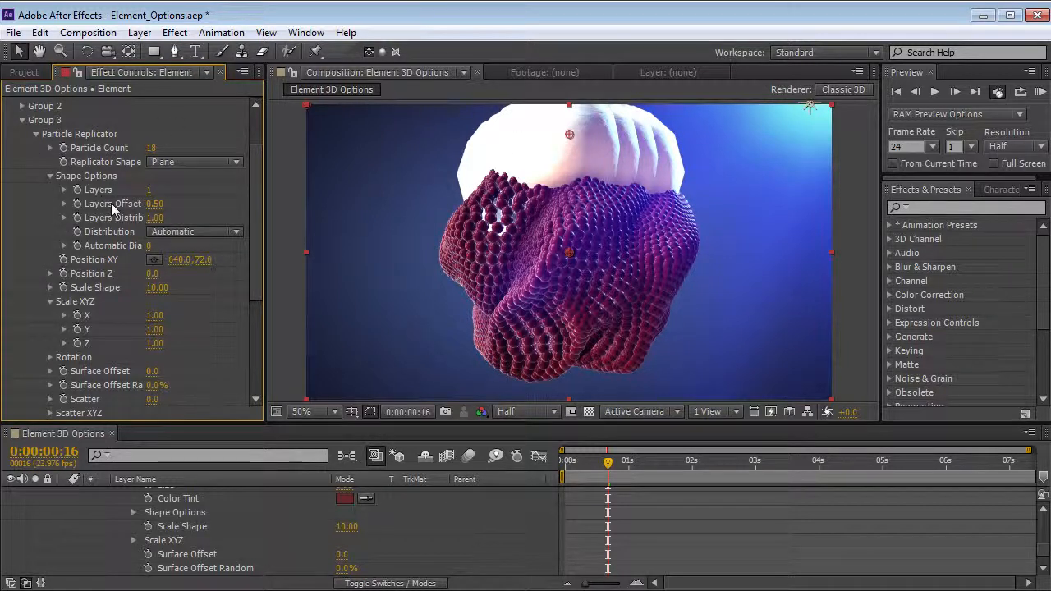
pyautogui.click(196, 162)
pyautogui.click(195, 174)
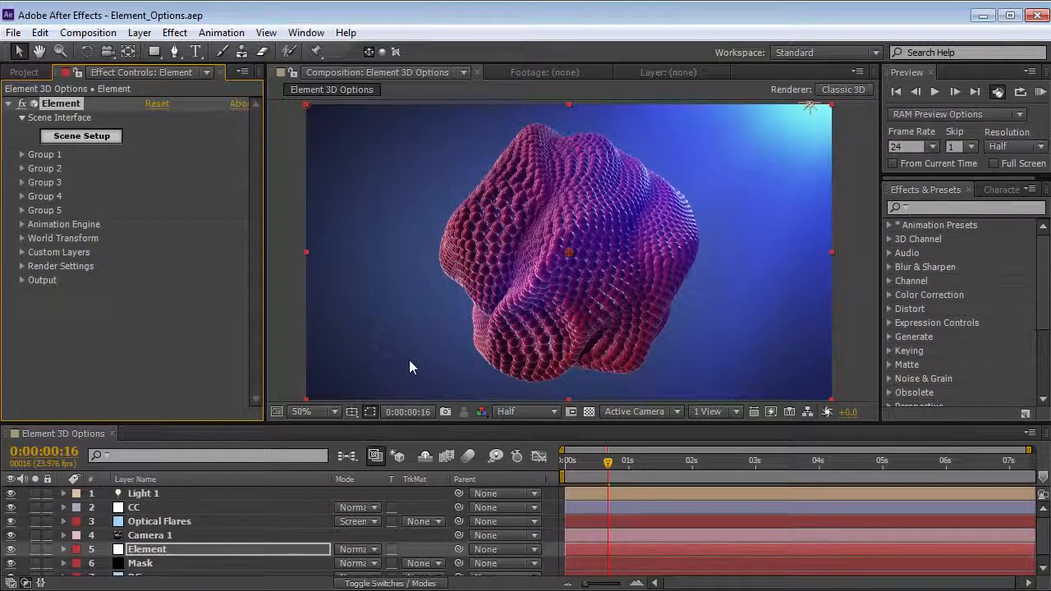
# Step: Toggle Ambient Occlusion (SSAO) off and on in the Render Settings to compare its effect, leaving it enabled
pyautogui.click(22, 266)
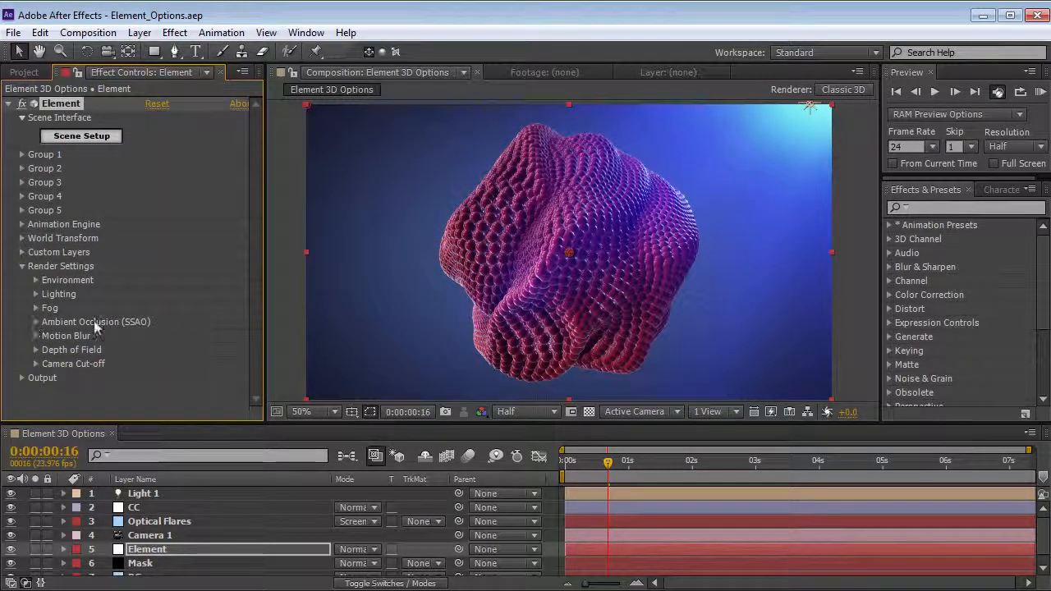
pyautogui.click(34, 323)
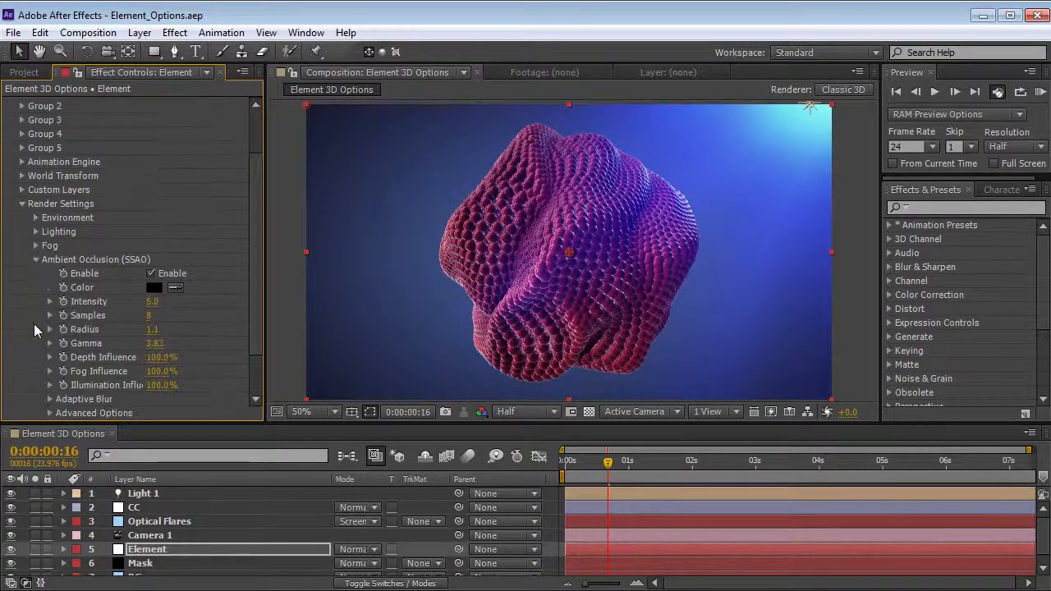
pyautogui.click(150, 274)
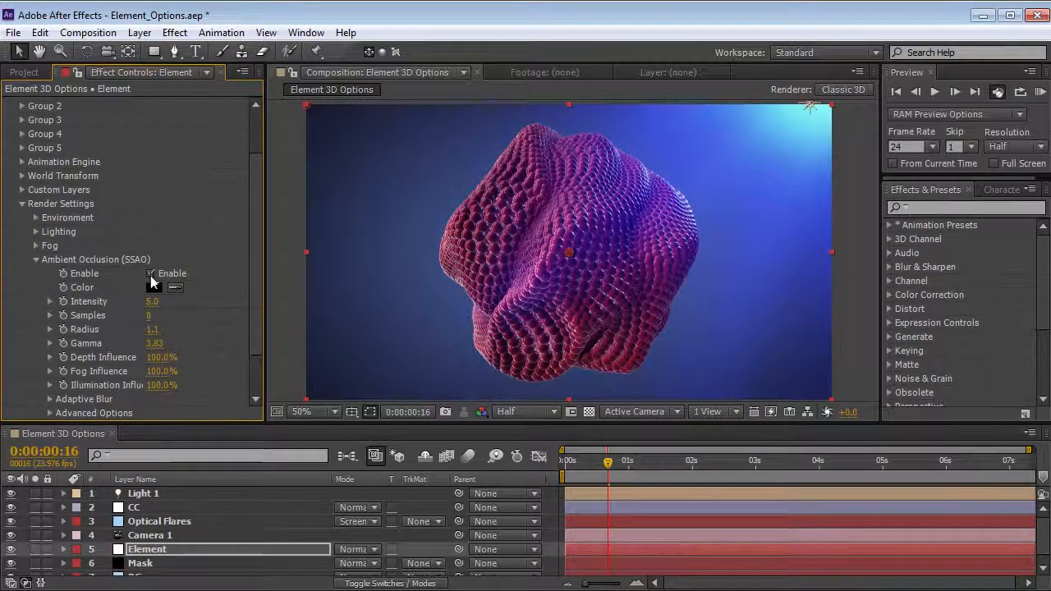
pyautogui.click(150, 274)
pyautogui.click(150, 274)
pyautogui.click(150, 273)
pyautogui.click(150, 273)
# Step: Try different Ambient Occlusion Radius and Intensity values, and undo the last change
pyautogui.moveTo(152, 329); pyautogui.dragTo(210, 328)
pyautogui.moveTo(153, 303)
pyautogui.mouseDown()
pyautogui.moveTo(188, 303)
pyautogui.moveTo(148, 305)
pyautogui.mouseUp()
pyautogui.hotkey('ctrl', 'z')
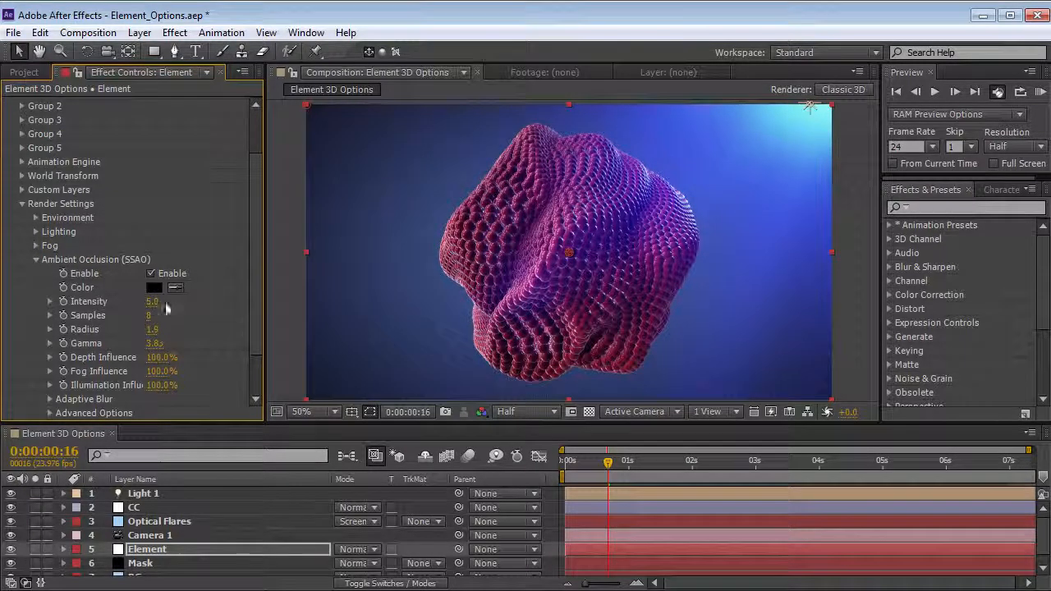
# Step: Collapse the Render Settings and reset Group 1 to its default particle settings
pyautogui.click(35, 260)
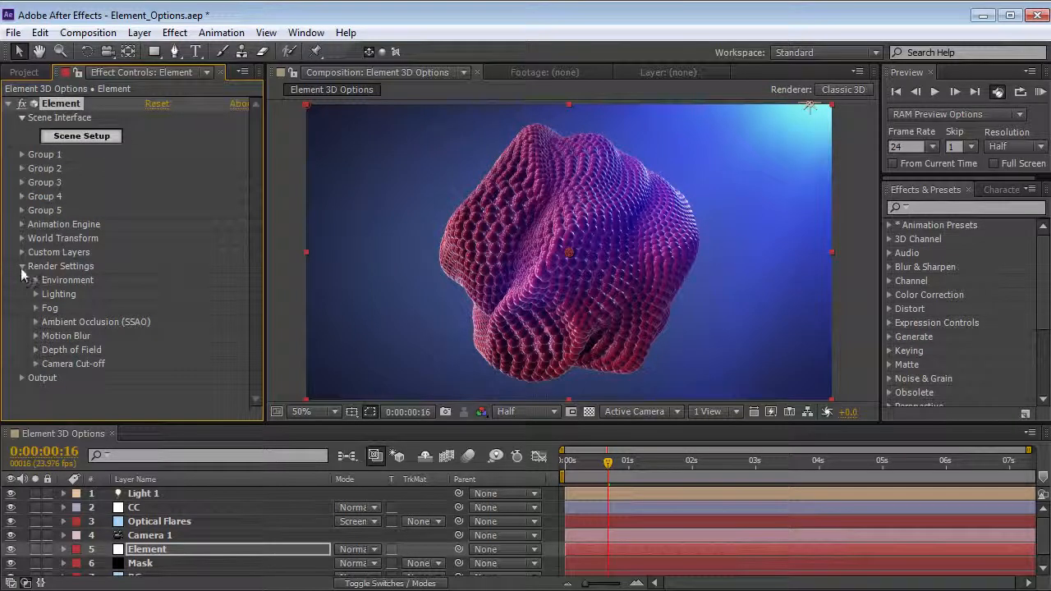
pyautogui.click(21, 268)
pyautogui.click(22, 155)
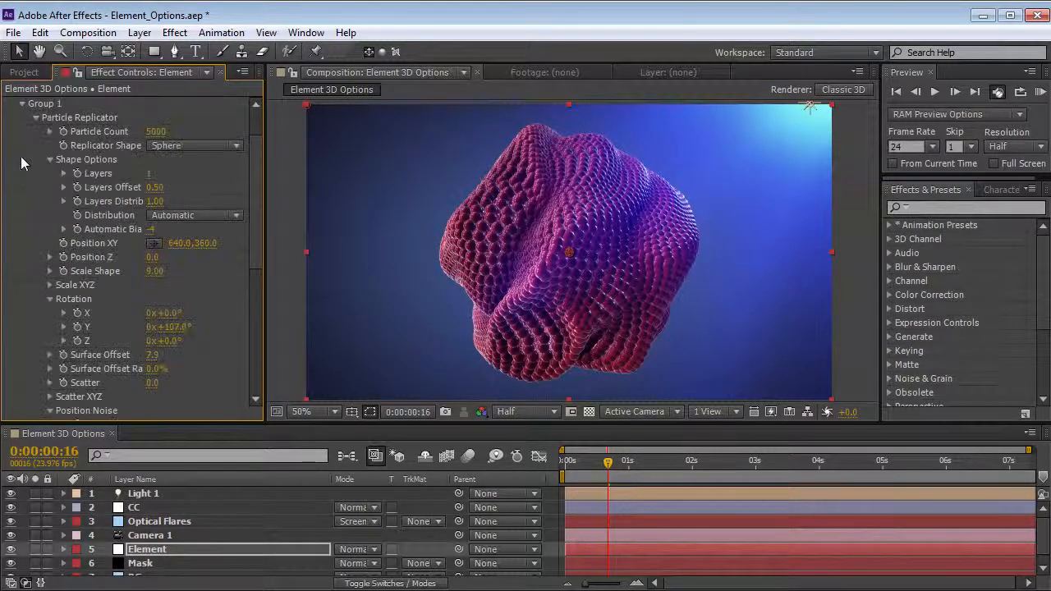
pyautogui.click(35, 124)
pyautogui.click(37, 182)
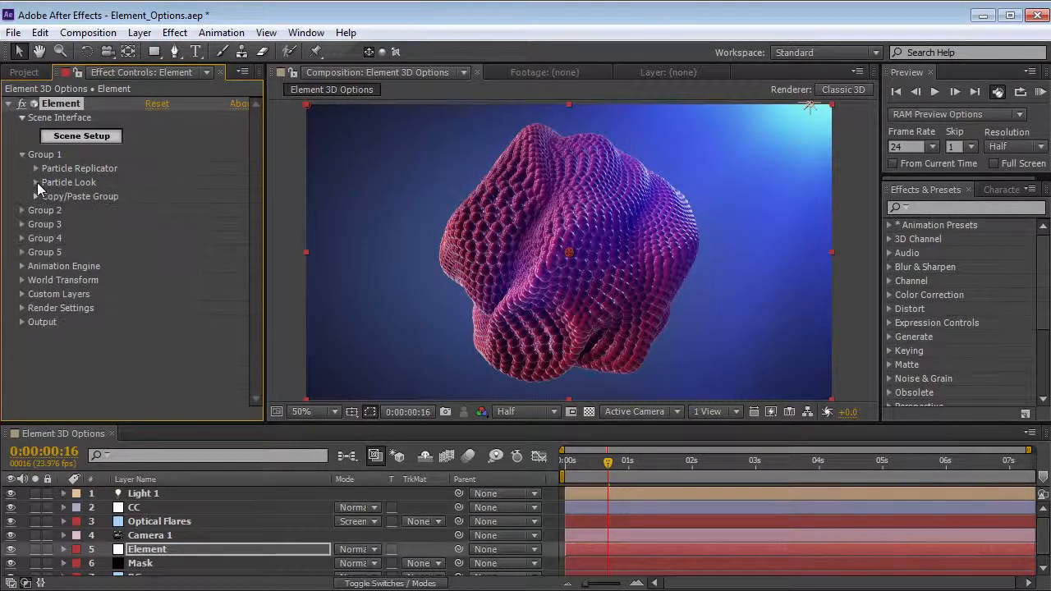
pyautogui.click(35, 197)
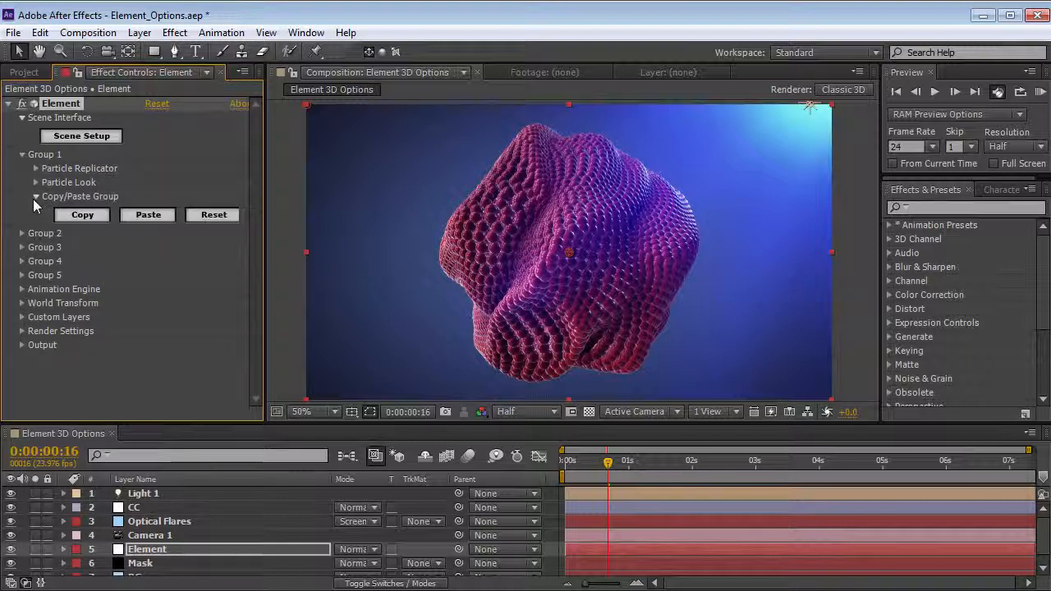
pyautogui.click(215, 218)
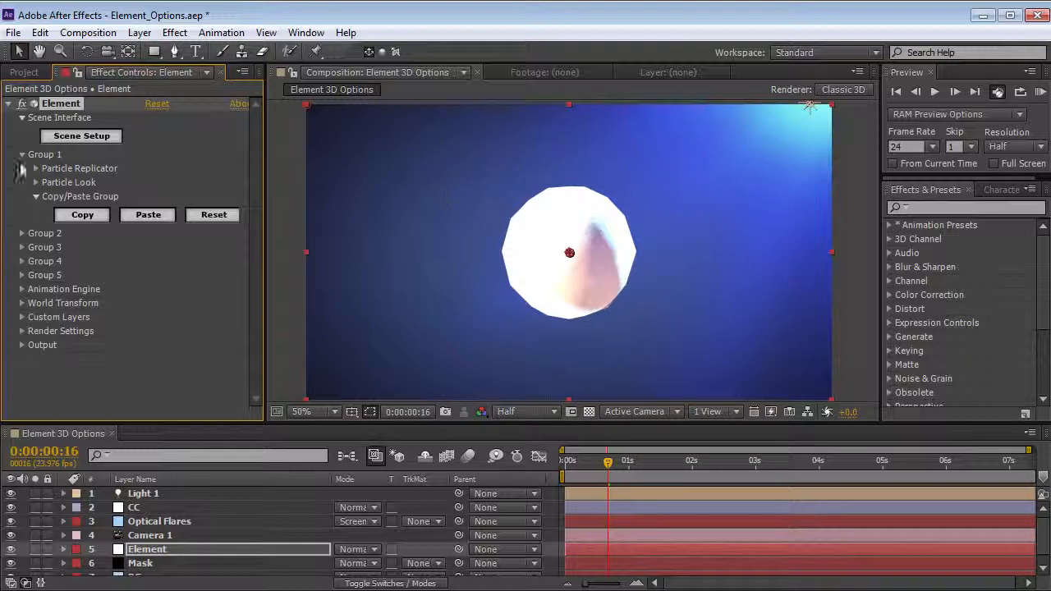
pyautogui.click(36, 197)
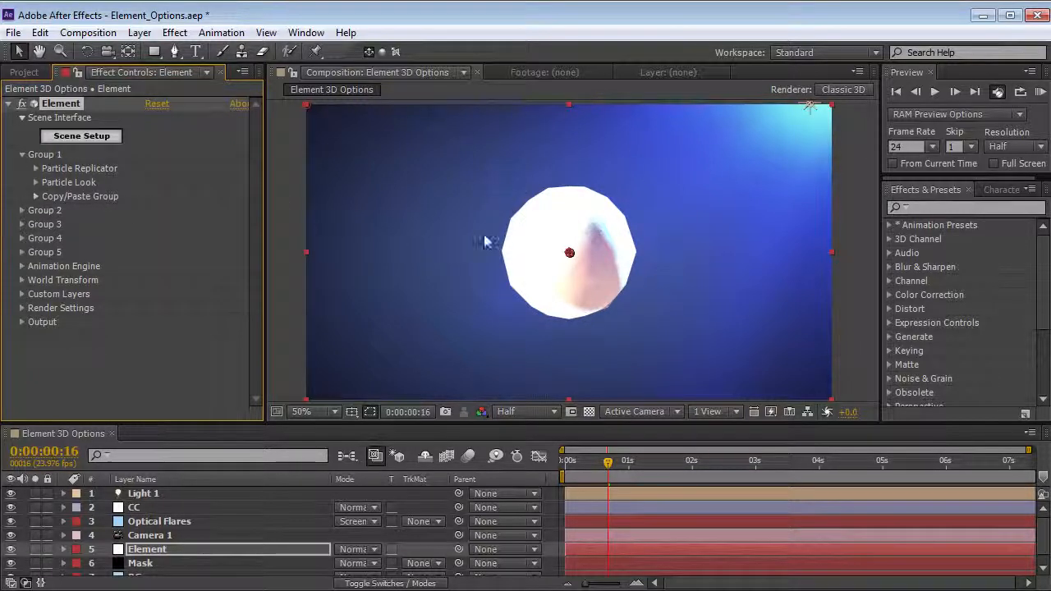
# Step: Open the Scene Setup, inspect the sphere_low model's settings, and return to the composition
pyautogui.click(113, 142)
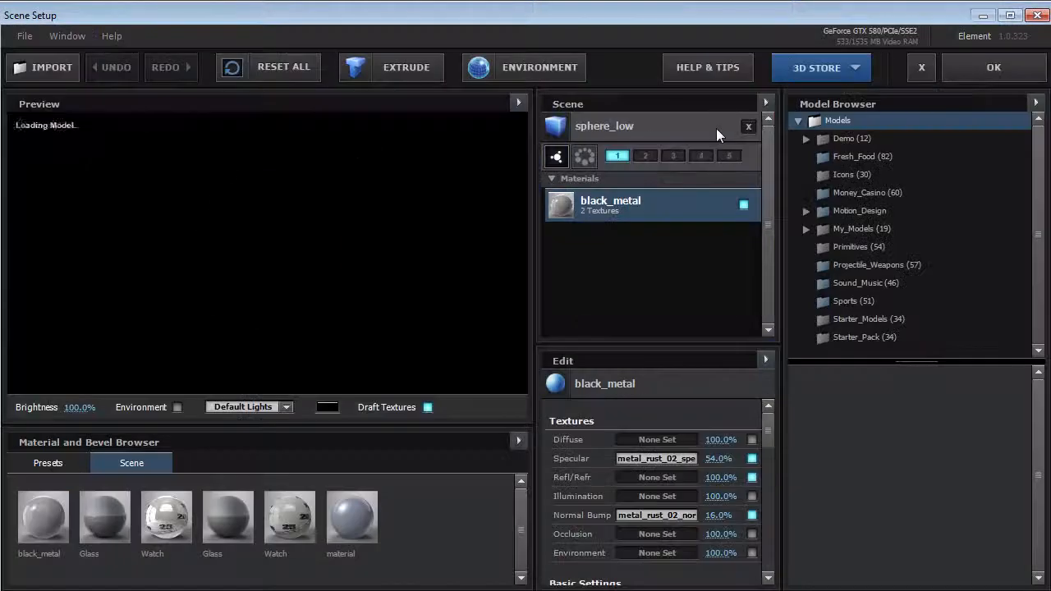
pyautogui.click(624, 131)
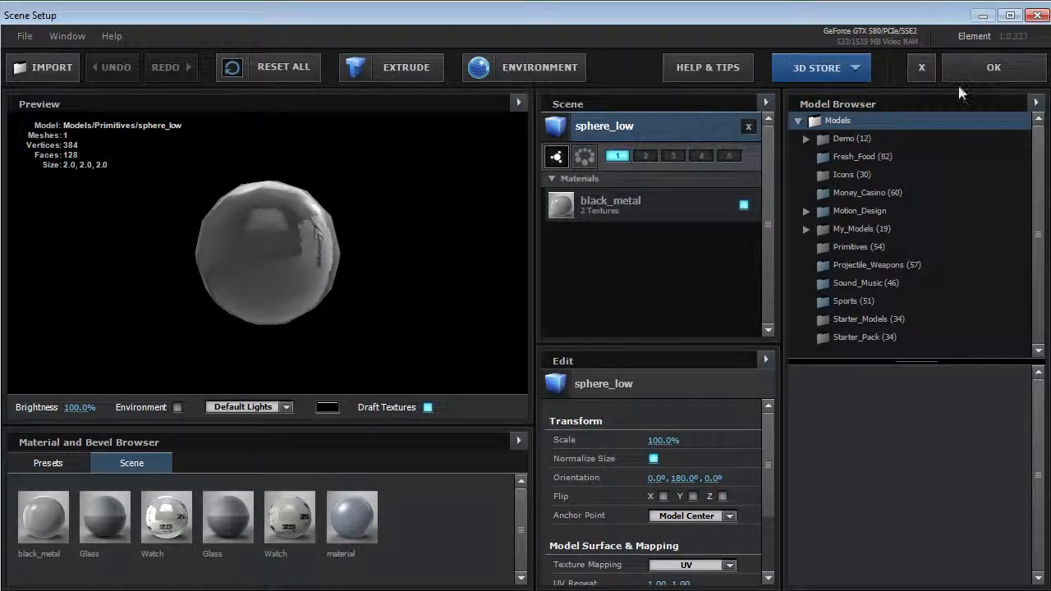
pyautogui.click(990, 69)
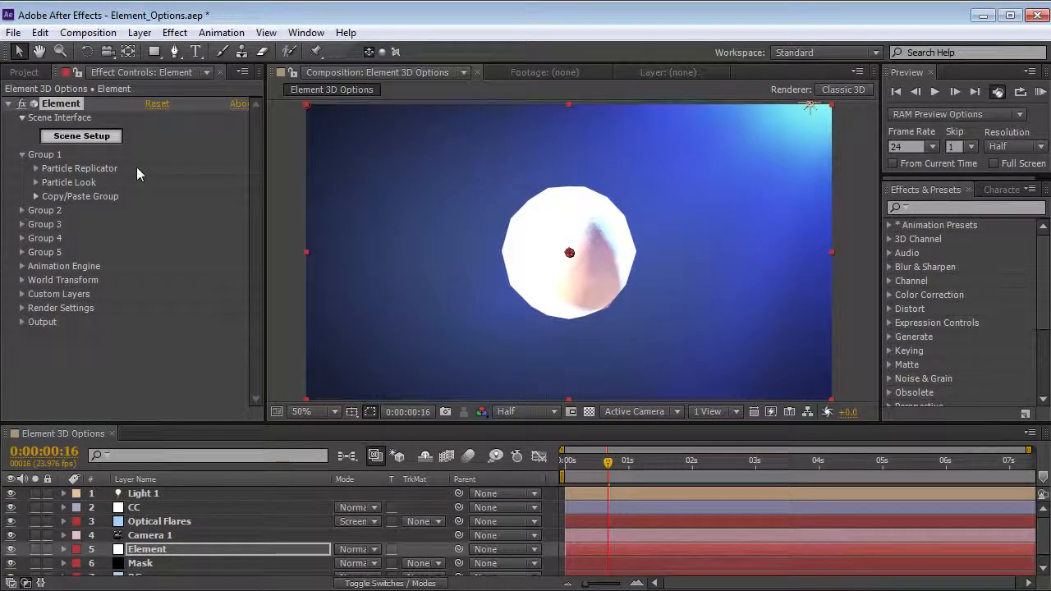
# Step: Set the Color Tint in Group 1's Particle Look to dark red
pyautogui.click(35, 182)
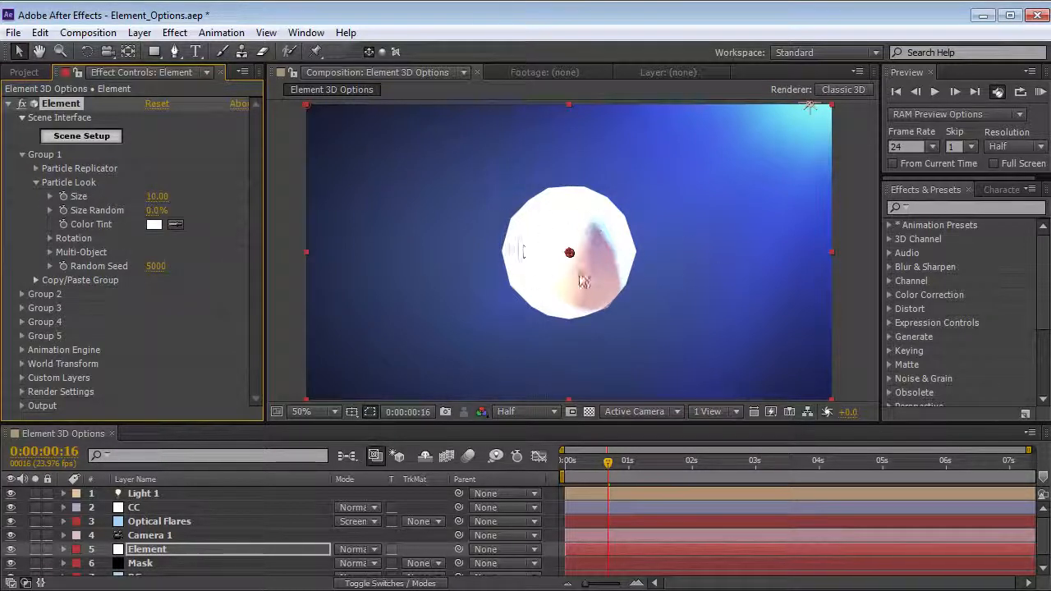
pyautogui.click(154, 224)
pyautogui.moveTo(232, 436)
pyautogui.mouseDown()
pyautogui.moveTo(274, 501)
pyautogui.moveTo(211, 496)
pyautogui.moveTo(258, 507)
pyautogui.moveTo(270, 494)
pyautogui.moveTo(288, 512)
pyautogui.mouseUp()
pyautogui.click(384, 538)
pyautogui.click(385, 540)
pyautogui.click(384, 542)
pyautogui.moveTo(279, 472); pyautogui.dragTo(309, 475)
pyautogui.click(514, 338)
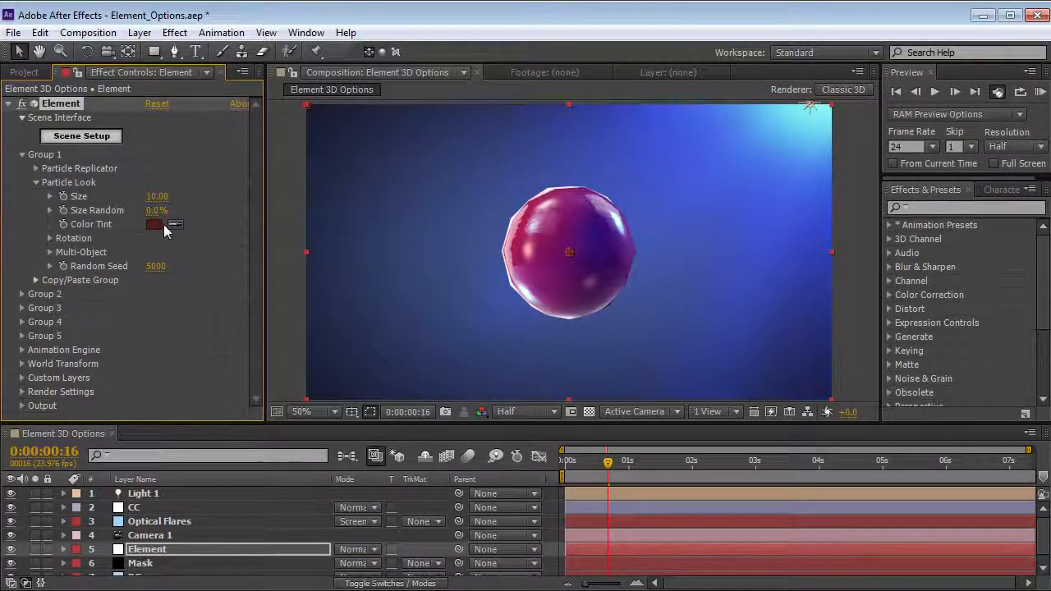
# Step: Move the current time to 0:00:00:00 and shrink Group 1's particle Size to a small sphere
pyautogui.moveTo(600, 453); pyautogui.dragTo(566, 453)
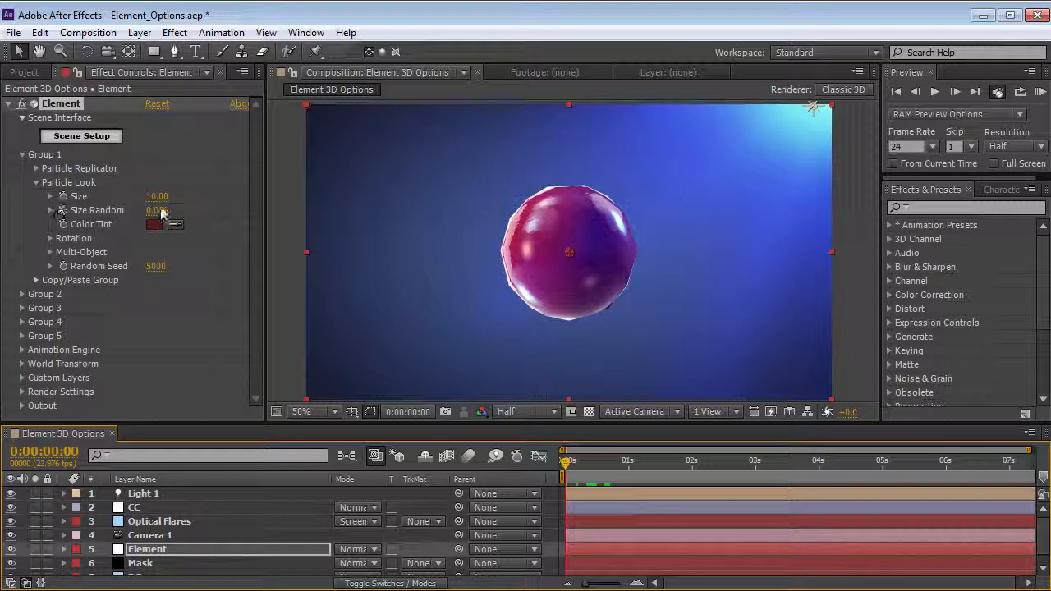
pyautogui.moveTo(158, 197)
pyautogui.mouseDown()
pyautogui.moveTo(127, 201)
pyautogui.moveTo(144, 202)
pyautogui.mouseUp()
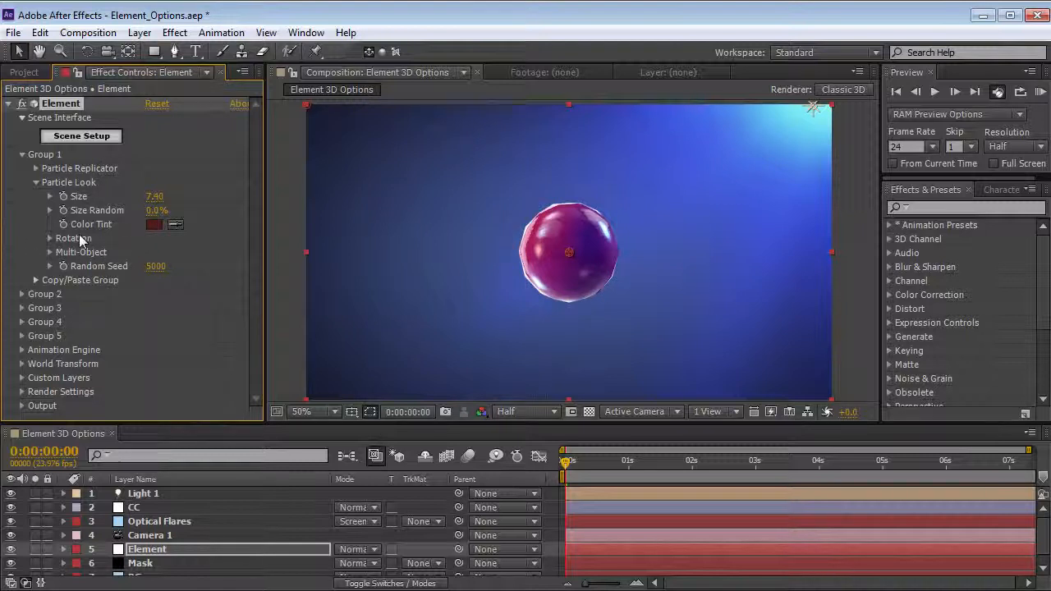
pyautogui.moveTo(153, 197); pyautogui.dragTo(109, 199)
pyautogui.click(34, 182)
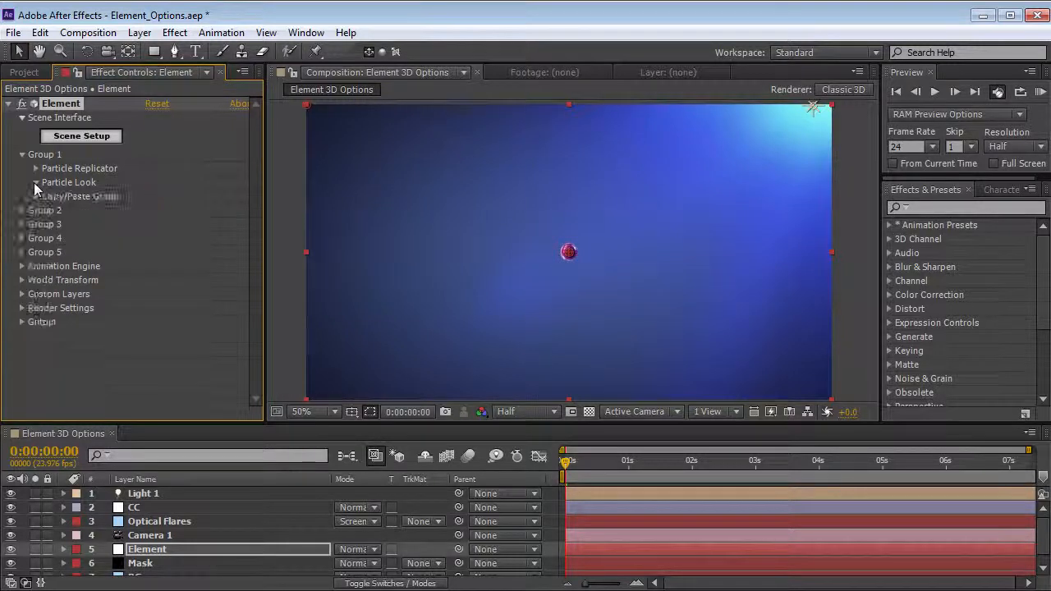
# Step: Set Group 1's Particle Count to 72 in the Particle Replicator, keeping Point as the Replicator Shape
pyautogui.click(36, 168)
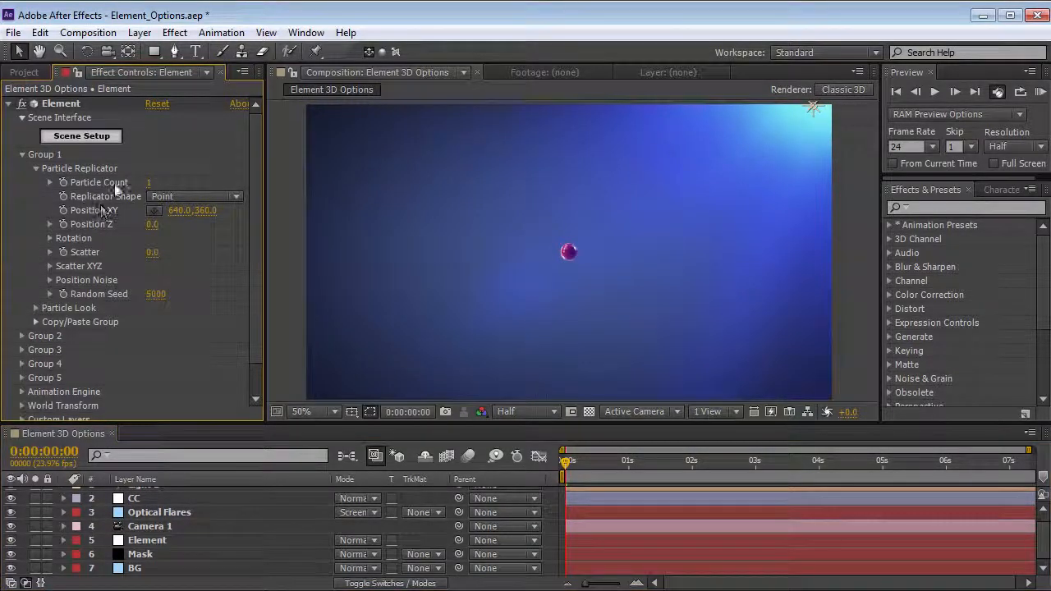
pyautogui.click(160, 180)
pyautogui.moveTo(161, 180); pyautogui.dragTo(195, 177)
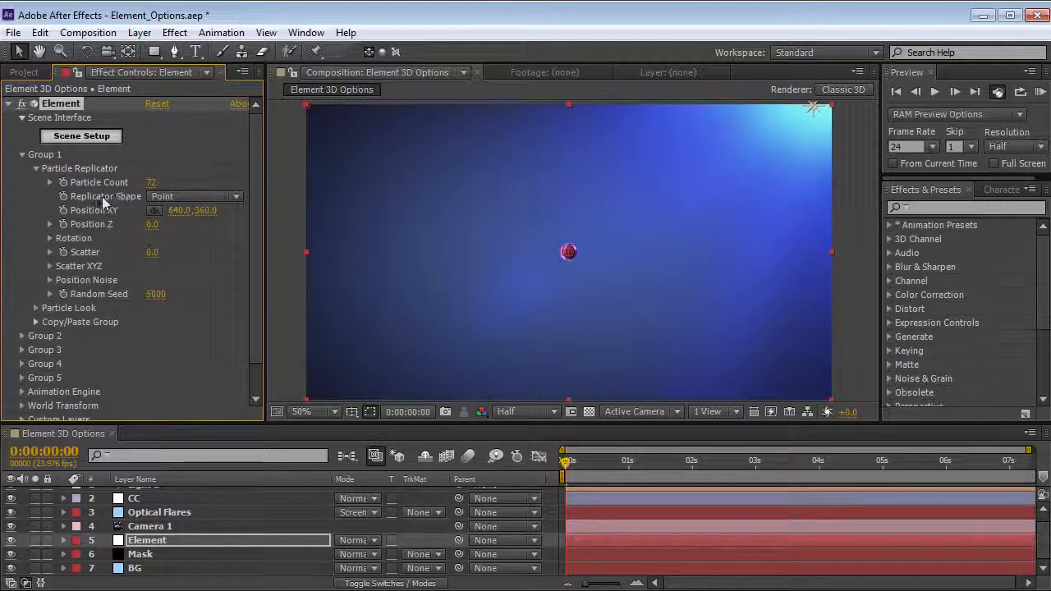
pyautogui.click(186, 199)
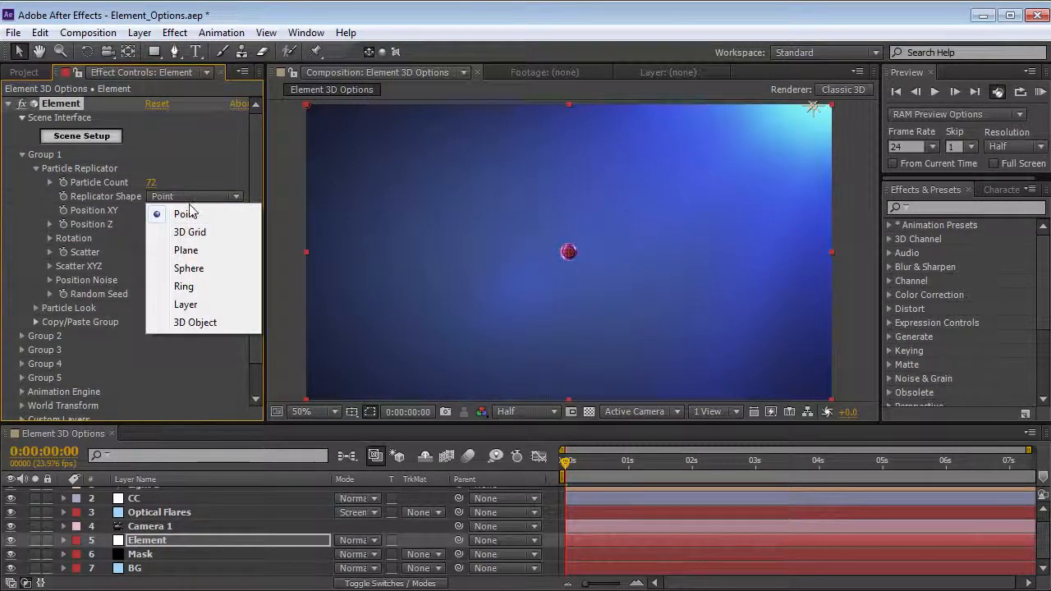
pyautogui.click(186, 213)
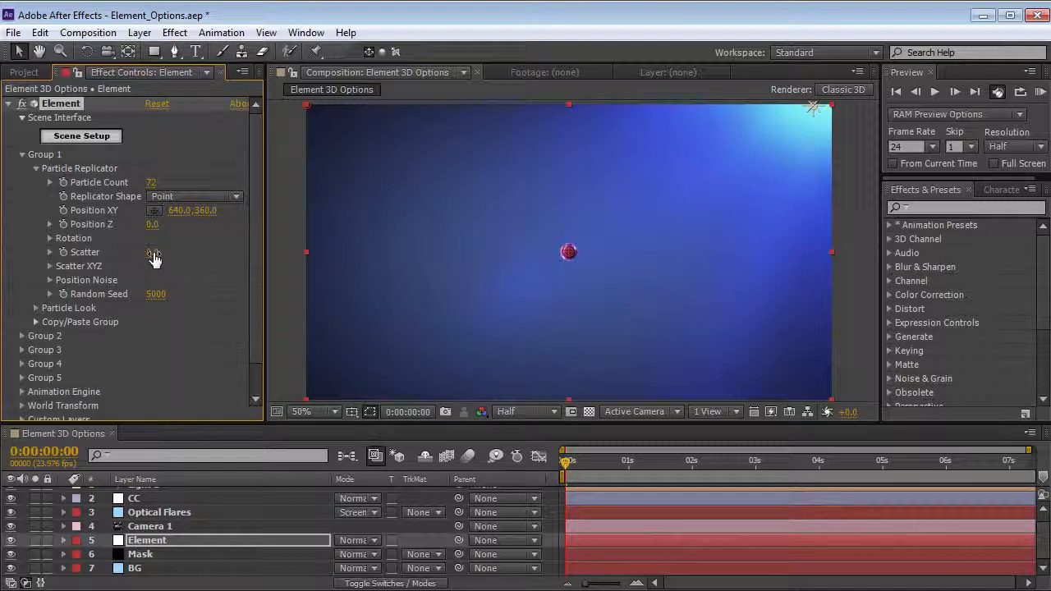
# Step: Set Group 1's Scatter to 28.4 and raise its Particle Count to 662
pyautogui.moveTo(152, 252); pyautogui.dragTo(532, 280)
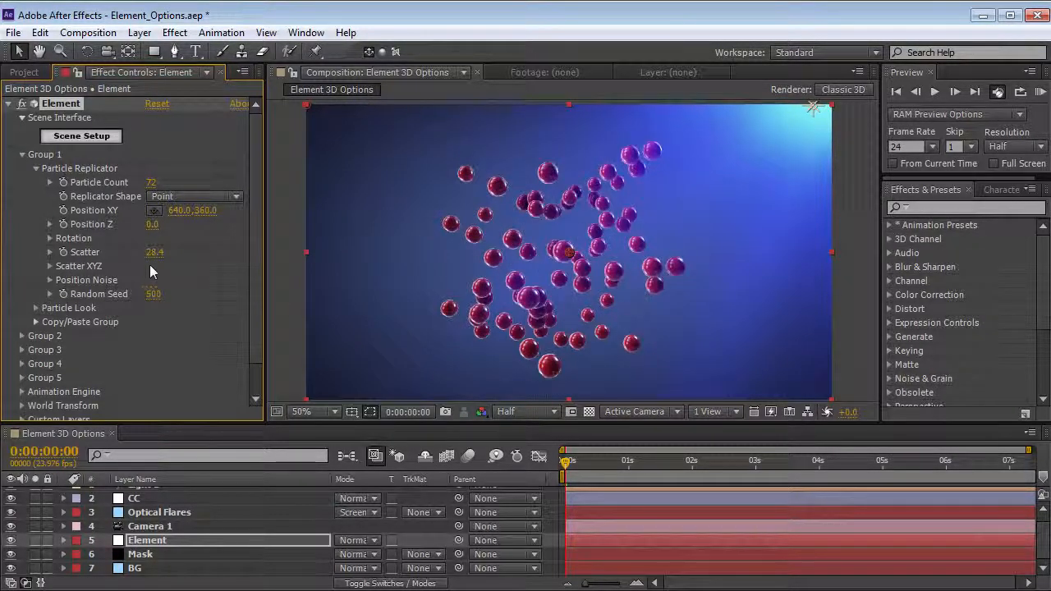
pyautogui.moveTo(153, 182); pyautogui.dragTo(197, 176)
pyautogui.moveTo(568, 466); pyautogui.dragTo(608, 467)
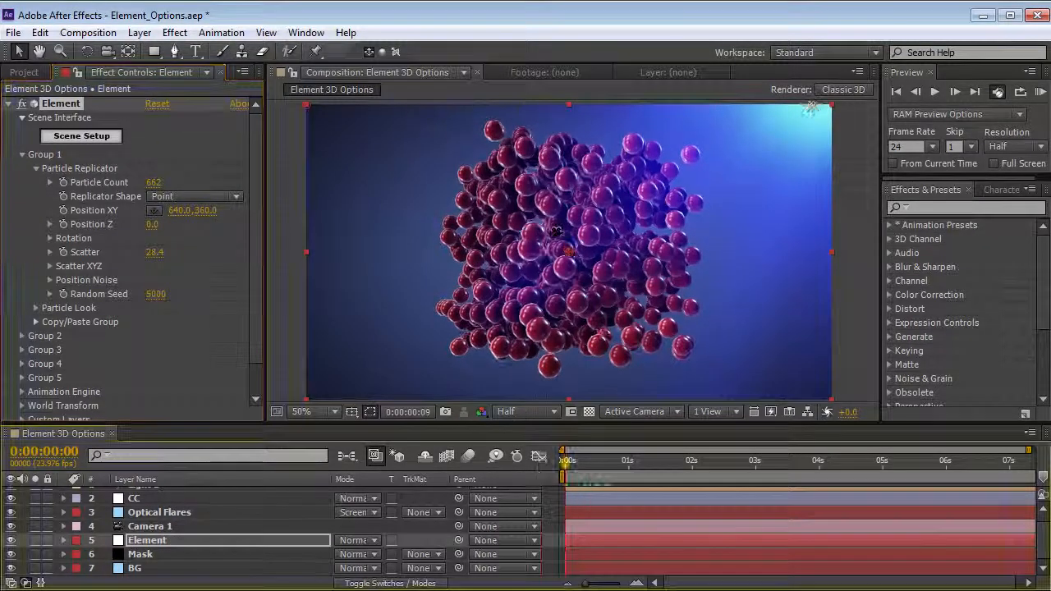
# Step: Try orbiting the camera around the scattered particles, and undo the camera move
pyautogui.press('c')
pyautogui.moveTo(556, 233); pyautogui.dragTo(657, 244)
pyautogui.hotkey('ctrl', 'z')
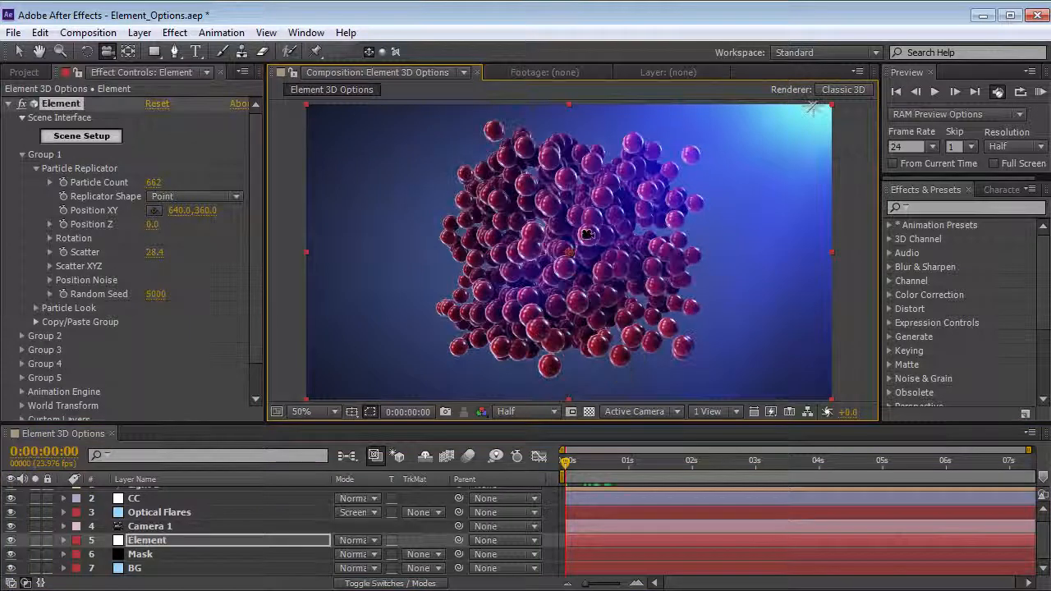
pyautogui.press('v')
# Step: Change Group 1's Replicator Shape to Plane and set its Scatter to 0
pyautogui.click(170, 197)
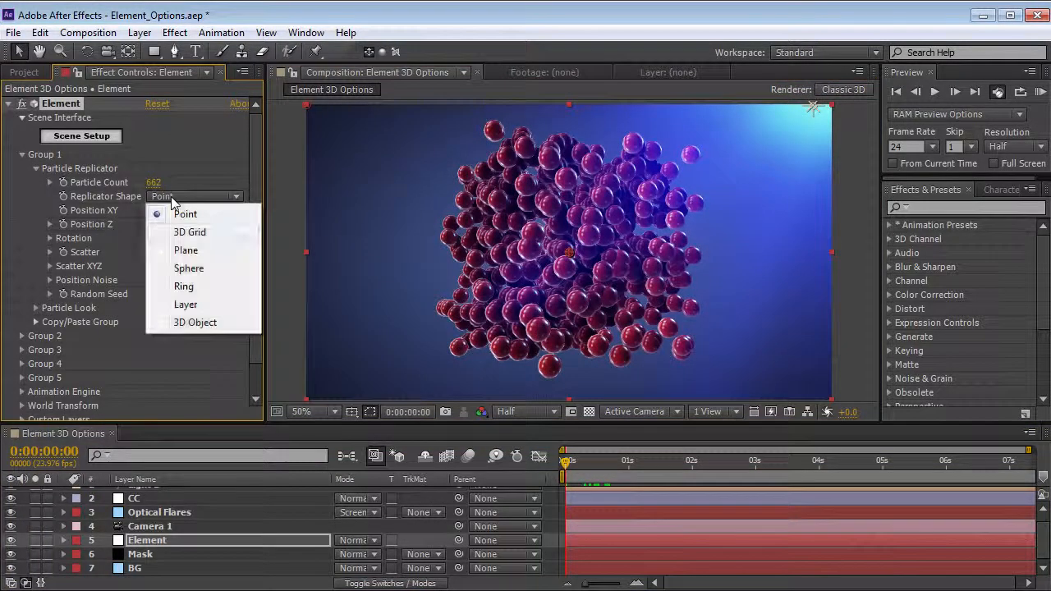
pyautogui.click(188, 253)
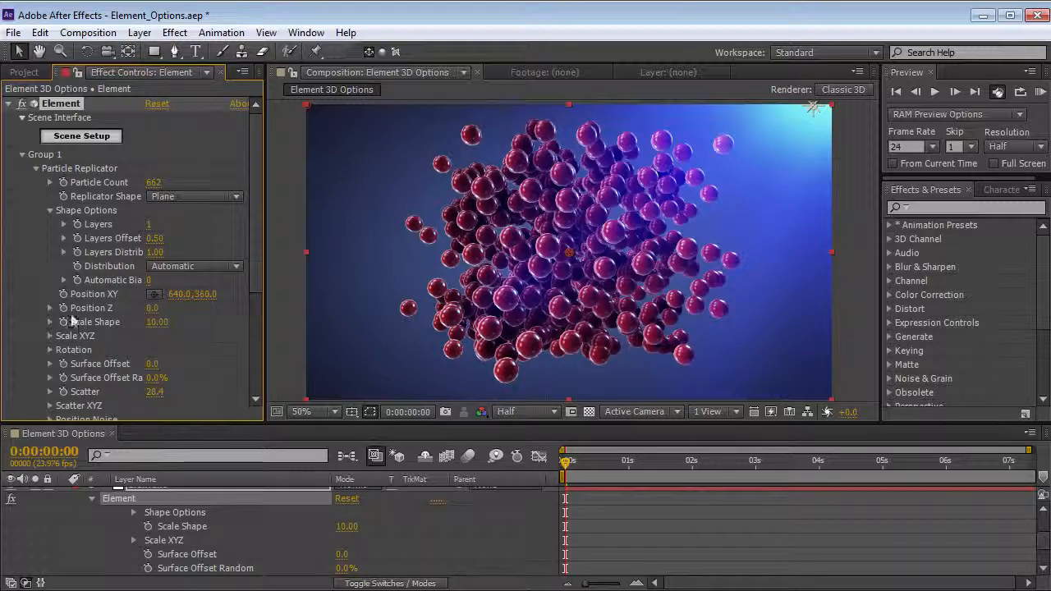
pyautogui.click(50, 210)
pyautogui.click(155, 322)
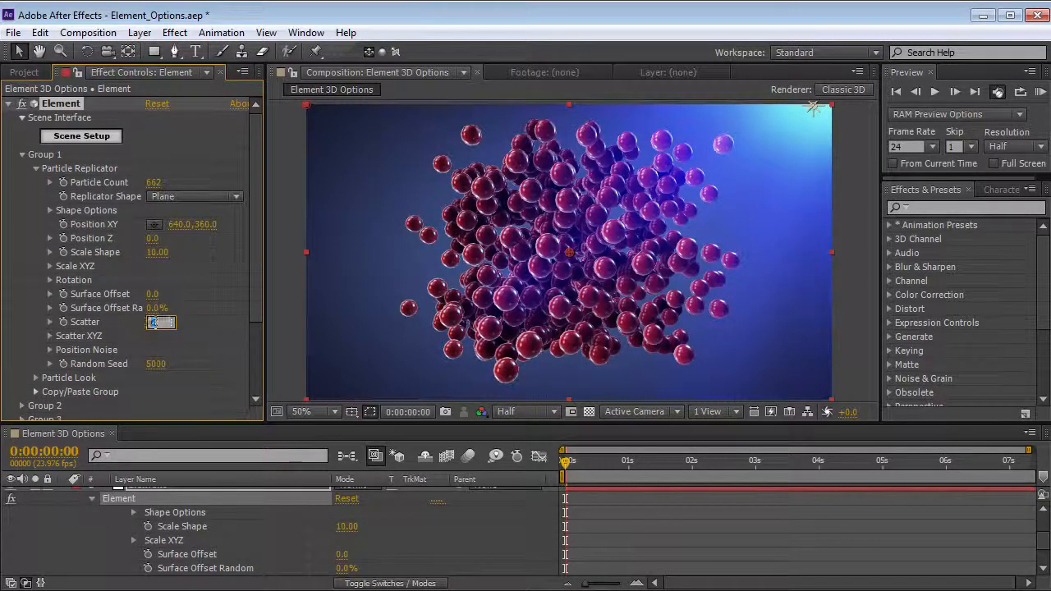
pyautogui.write('0')
pyautogui.press('Return')
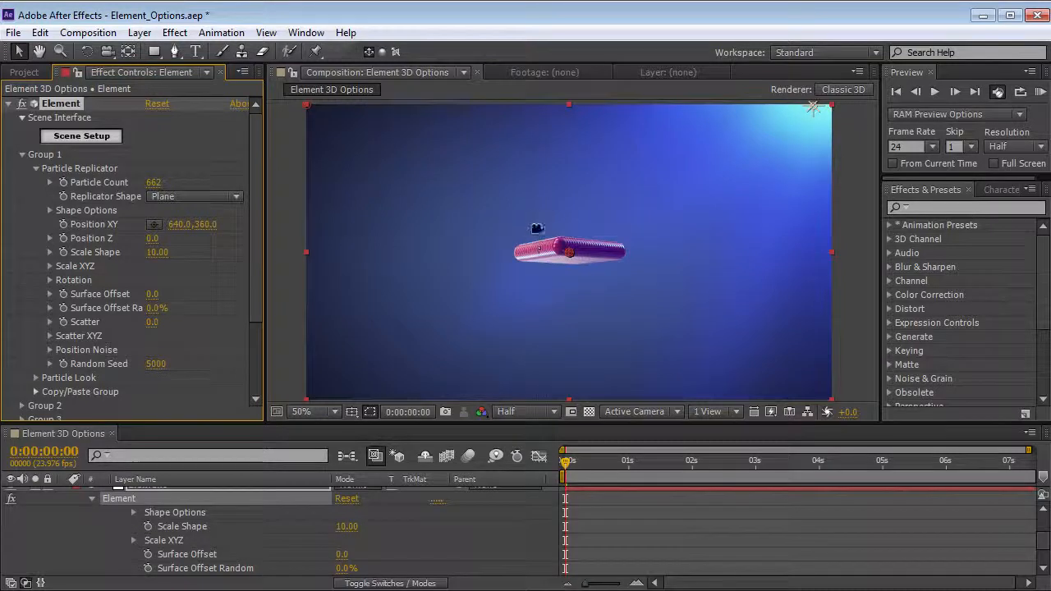
# Step: Try orbiting the camera and enlarging the plane's Scale Shape to 62, undoing each change
pyautogui.press('c')
pyautogui.moveTo(537, 227); pyautogui.dragTo(535, 249)
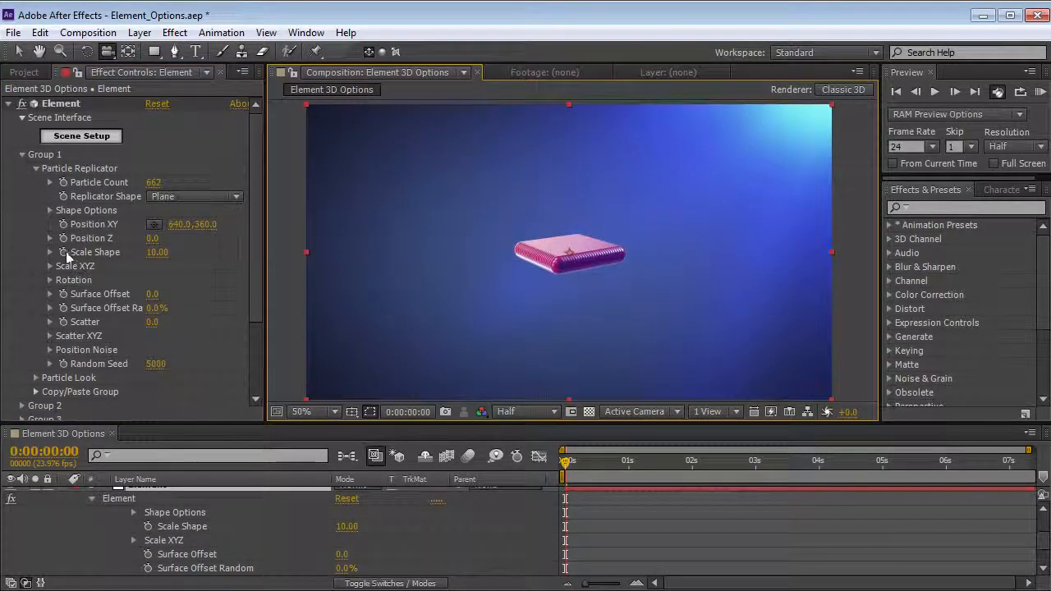
pyautogui.moveTo(153, 252); pyautogui.dragTo(197, 252)
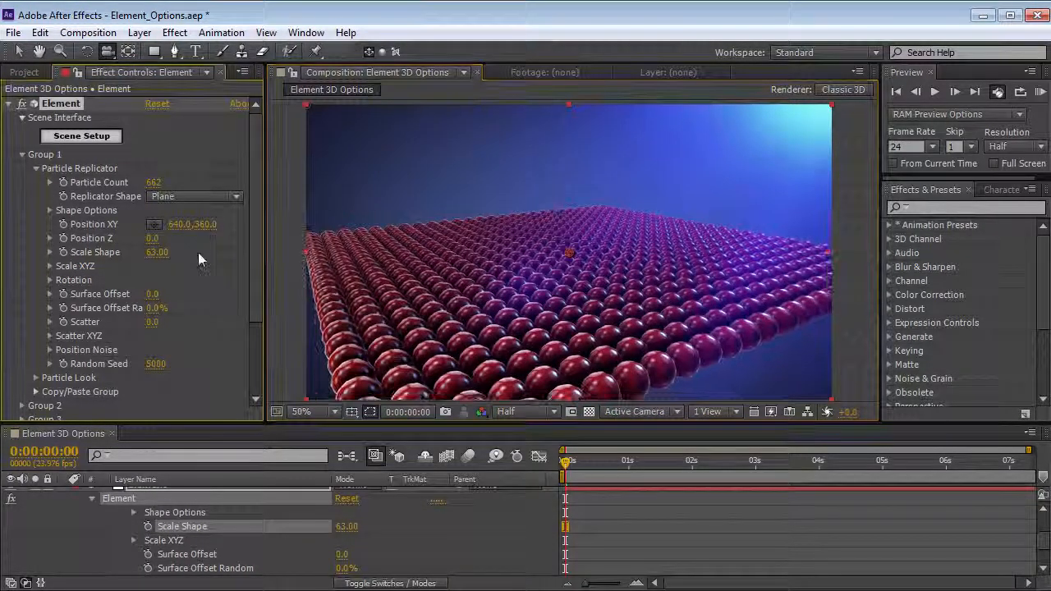
pyautogui.moveTo(591, 328); pyautogui.dragTo(617, 292)
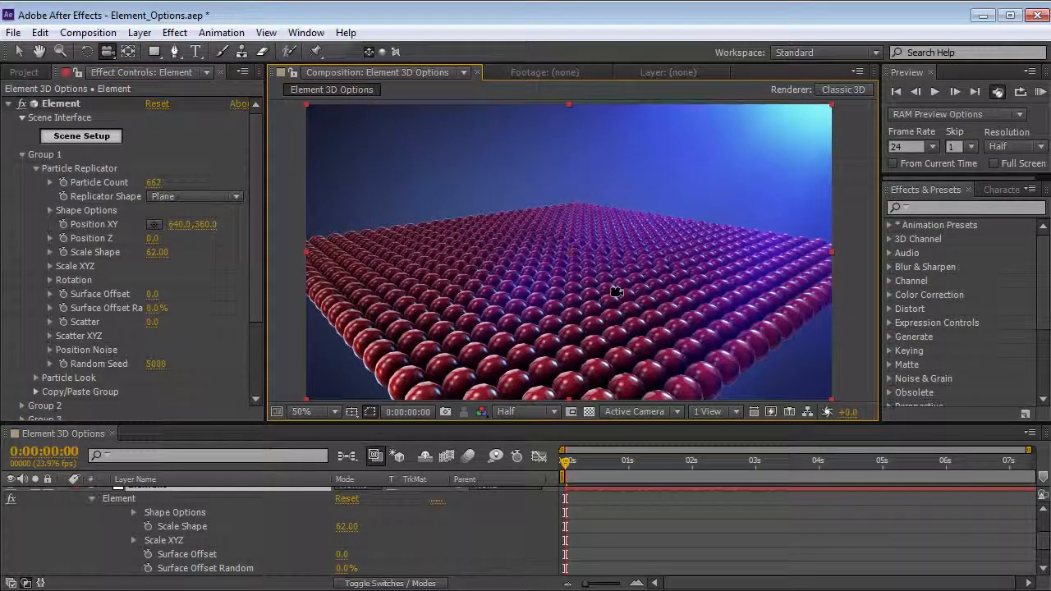
pyautogui.hotkey('ctrl', 'z')
pyautogui.hotkey('ctrl', 'z')
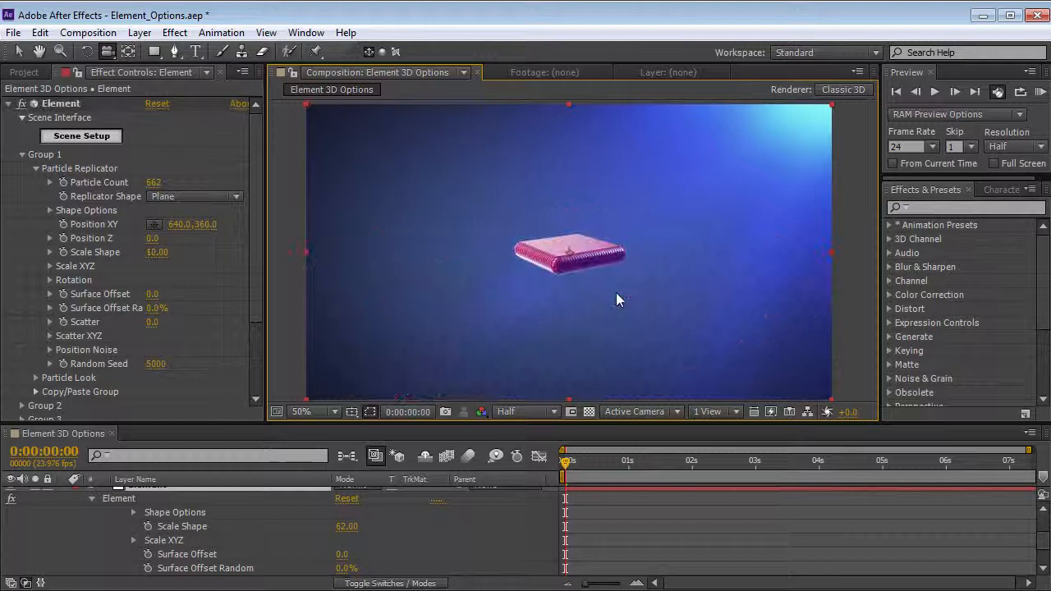
pyautogui.hotkey('ctrl', 'z')
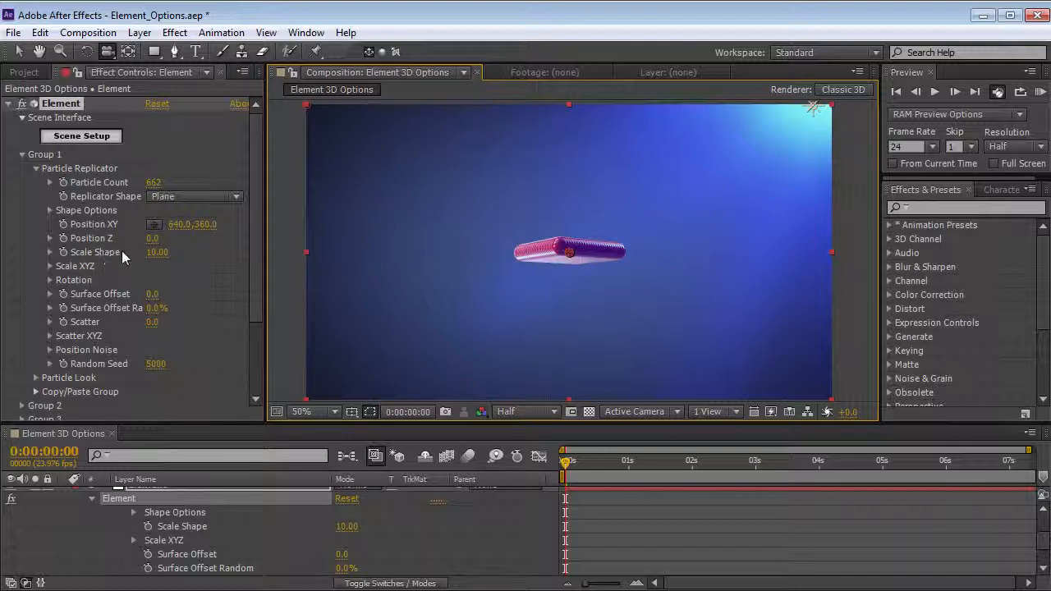
pyautogui.moveTo(155, 258); pyautogui.dragTo(172, 229)
pyautogui.hotkey('ctrl', 'z')
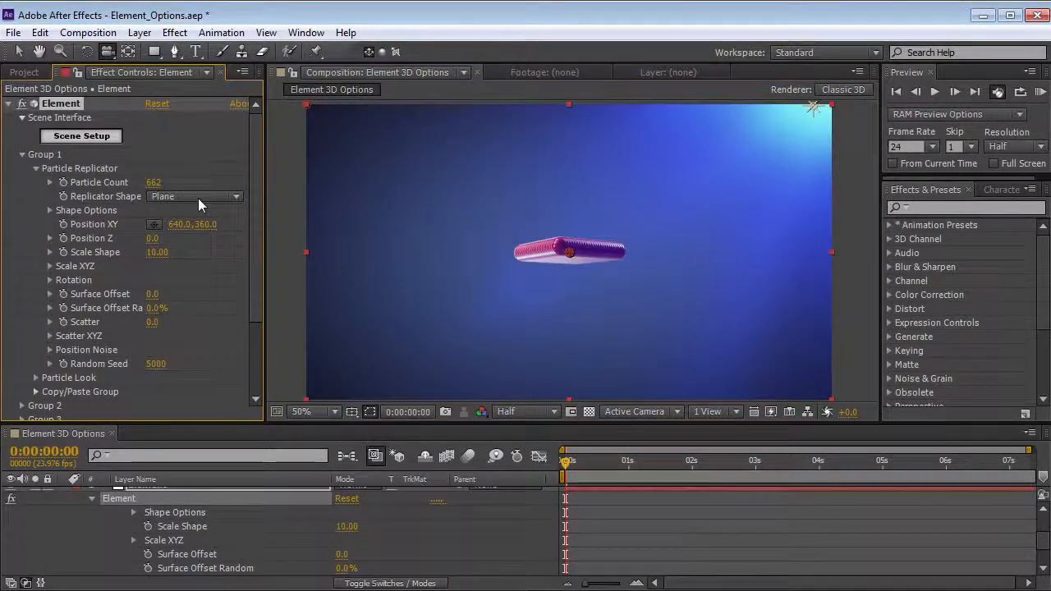
# Step: Change Group 1's Replicator Shape to Sphere and set its Scale Shape to 22
pyautogui.click(198, 197)
pyautogui.click(190, 268)
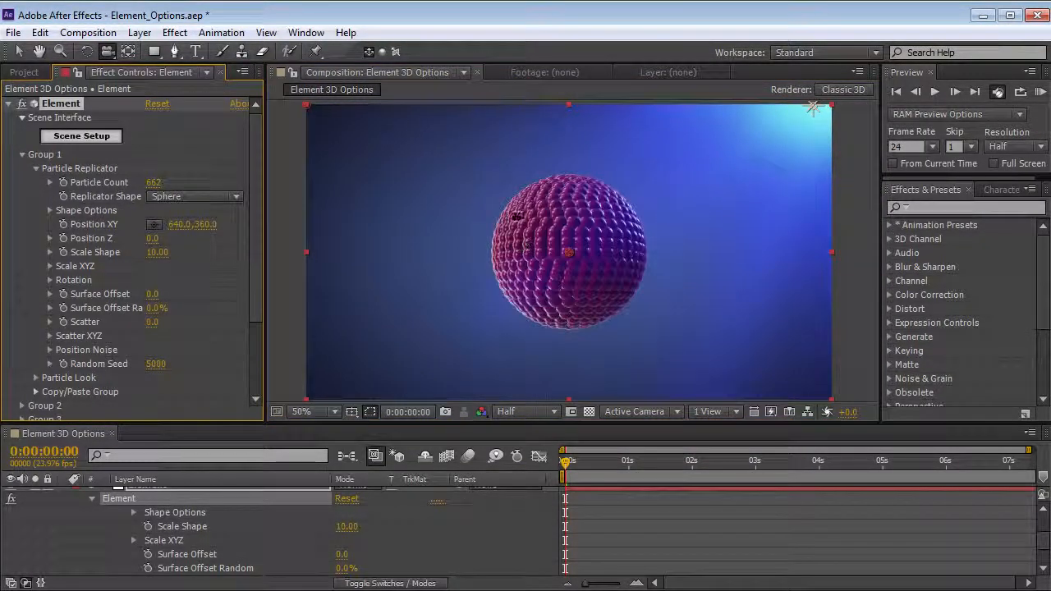
pyautogui.moveTo(155, 252); pyautogui.dragTo(164, 252)
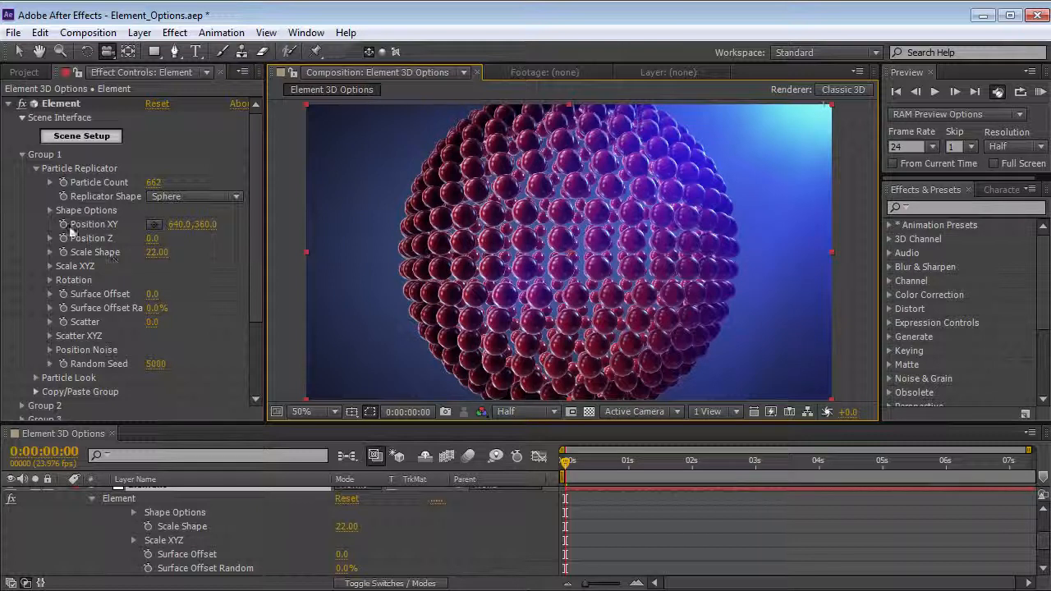
# Step: Try offsetting the particle sphere's Position XY and Position Z values, undoing each change
pyautogui.click(203, 224)
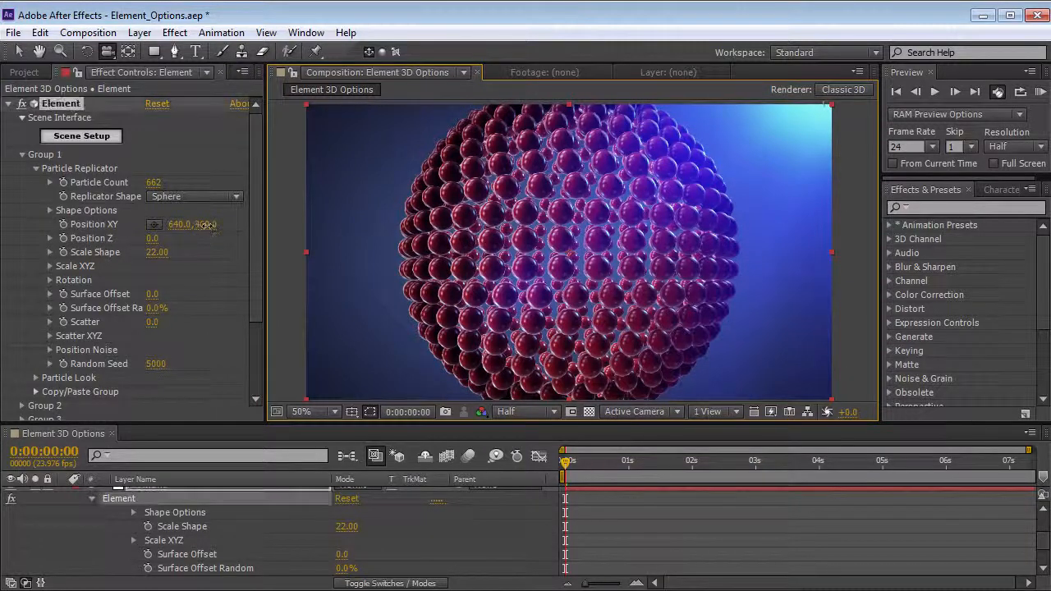
pyautogui.write('430')
pyautogui.press('Return')
pyautogui.hotkey('ctrl', 'z')
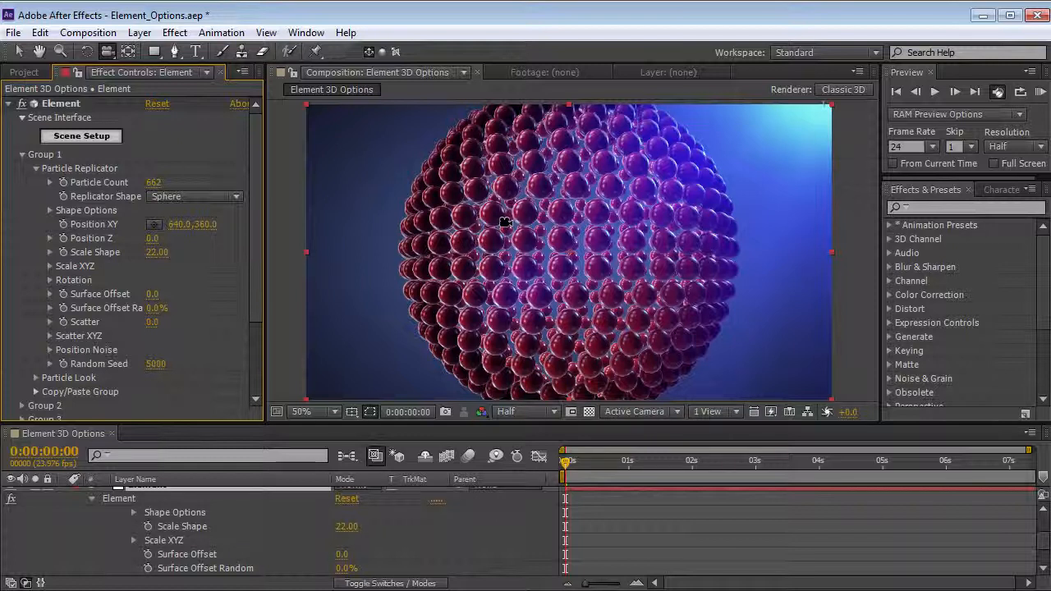
pyautogui.press('v')
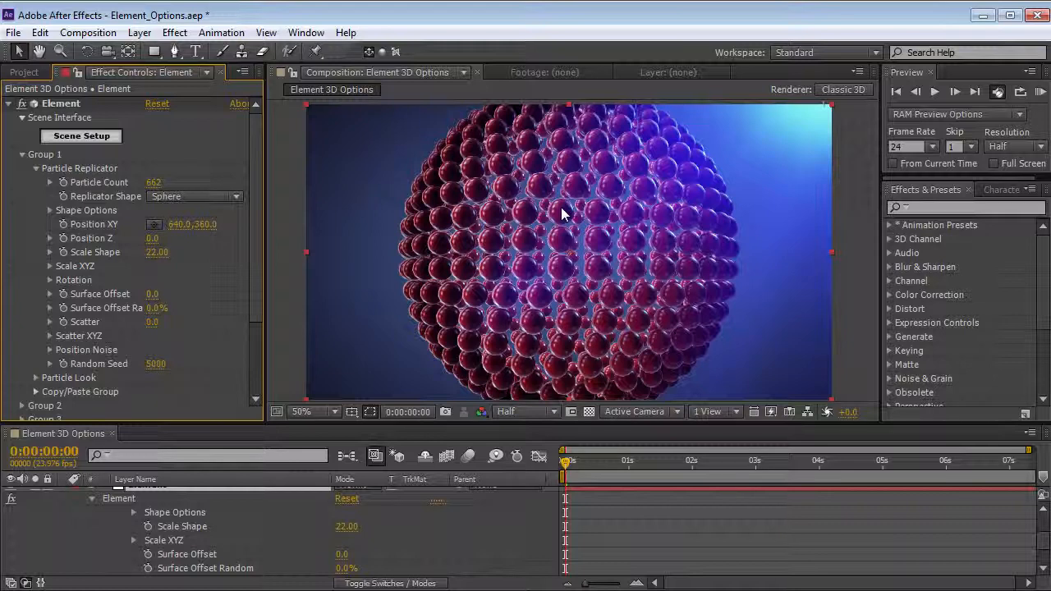
pyautogui.moveTo(152, 238); pyautogui.dragTo(117, 238)
pyautogui.hotkey('ctrl', 'z')
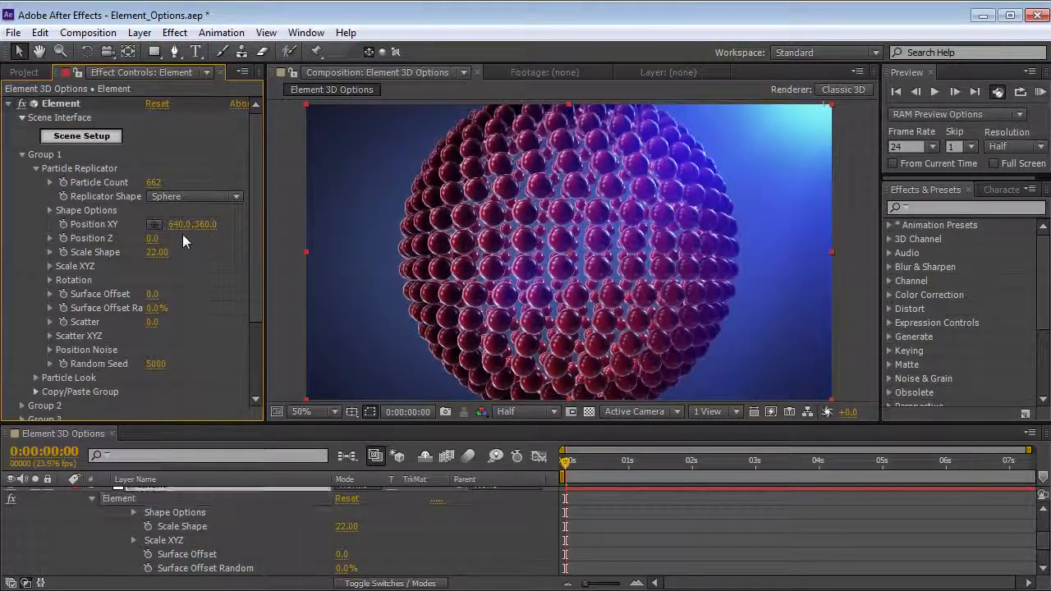
pyautogui.moveTo(177, 224); pyautogui.dragTo(139, 224)
pyautogui.hotkey('ctrl', 'z')
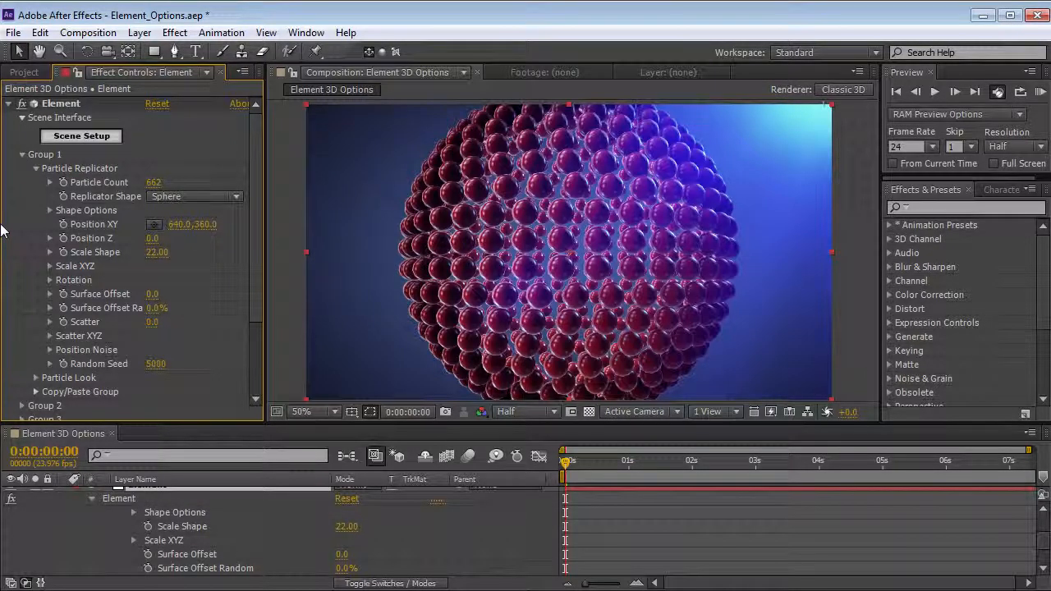
# Step: Review the available replicator shapes, keep Sphere, and expand Group 1's Shape Options
pyautogui.click(182, 197)
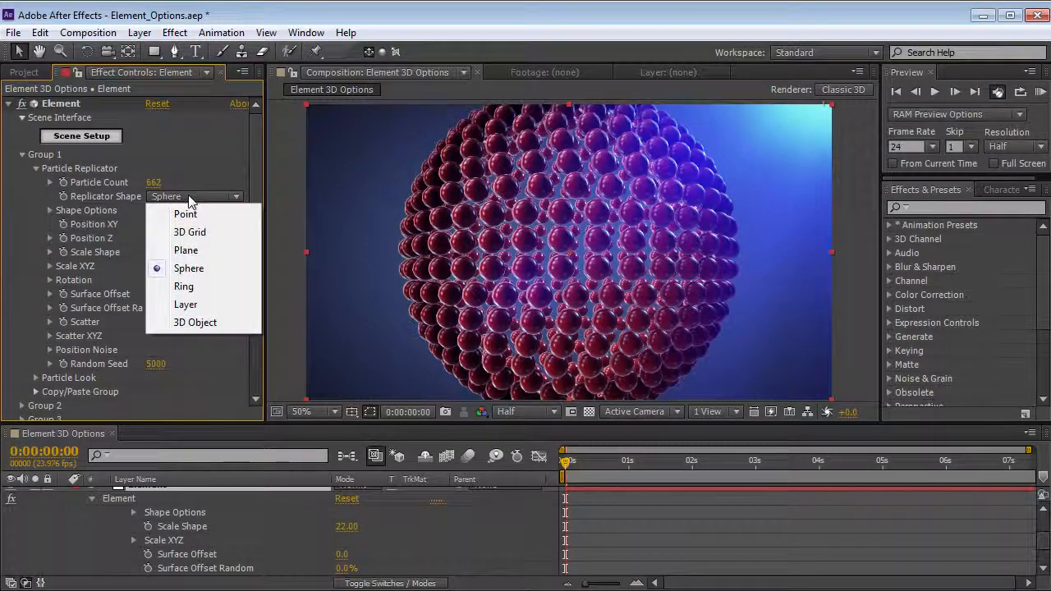
pyautogui.click(189, 269)
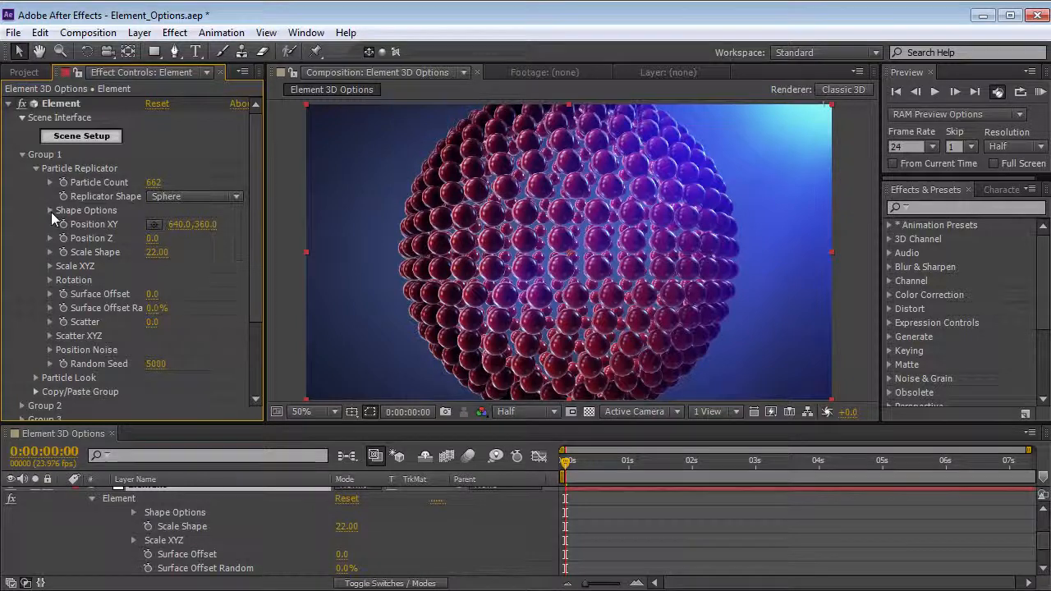
pyautogui.click(50, 211)
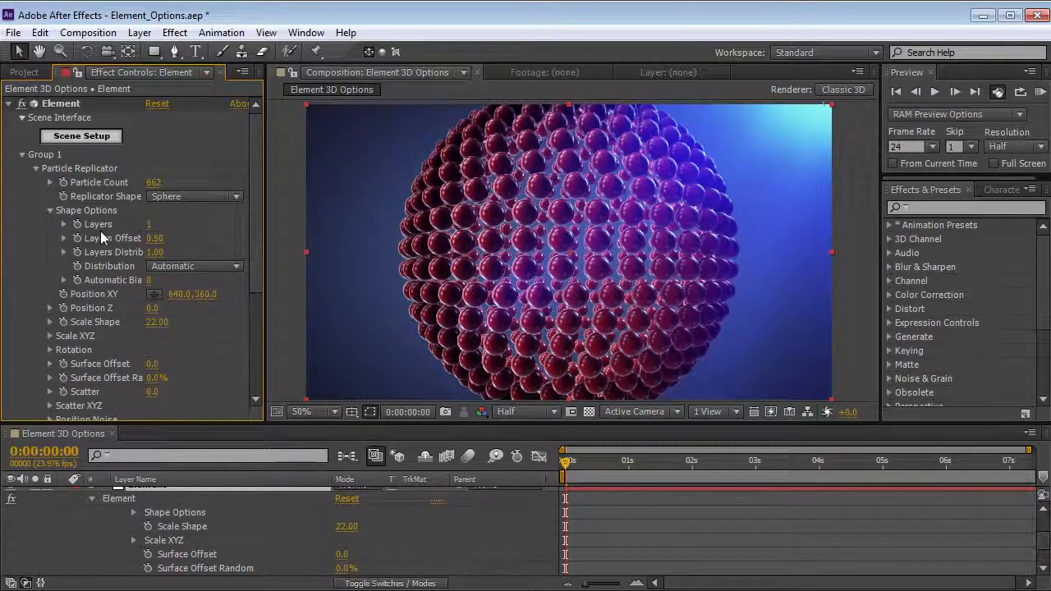
# Step: Change Group 1's Replicator Shape to Plane and tilt the camera to view the particle plane from above
pyautogui.click(50, 210)
pyautogui.click(50, 209)
pyautogui.click(175, 198)
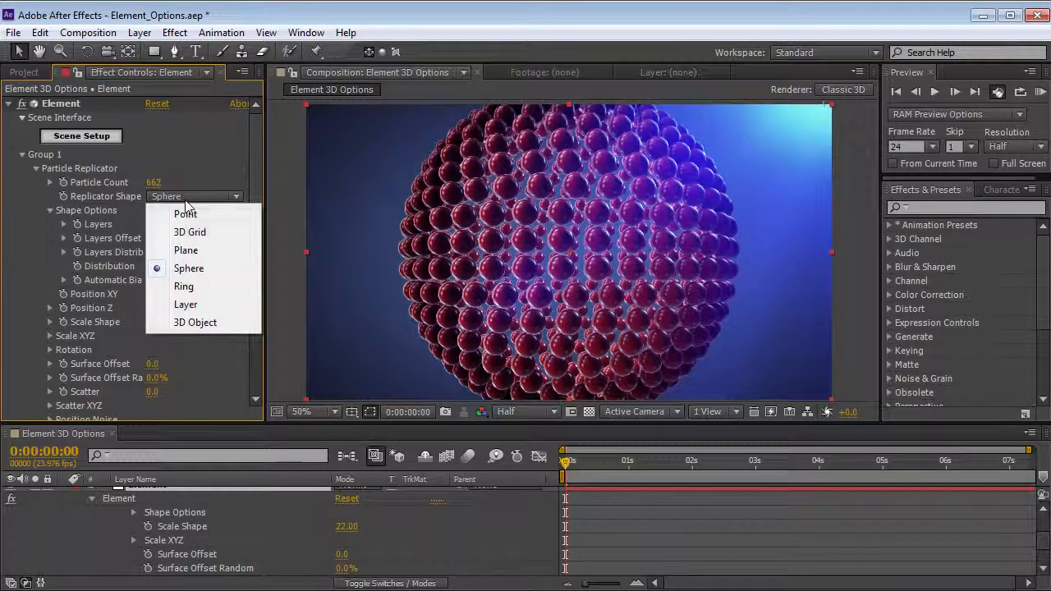
pyautogui.click(186, 251)
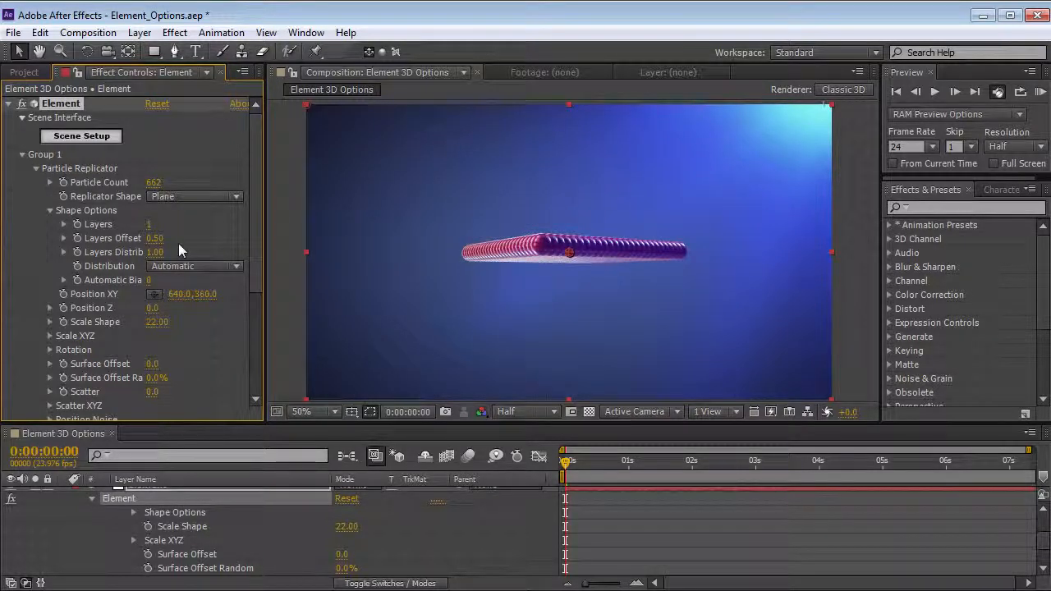
pyautogui.press('c')
pyautogui.moveTo(518, 216); pyautogui.dragTo(518, 279)
# Step: Set Layers to 3 in the plane's Shape Options
pyautogui.click(150, 225)
pyautogui.write('3')
pyautogui.press('Return')
pyautogui.moveTo(493, 212); pyautogui.dragTo(554, 239)
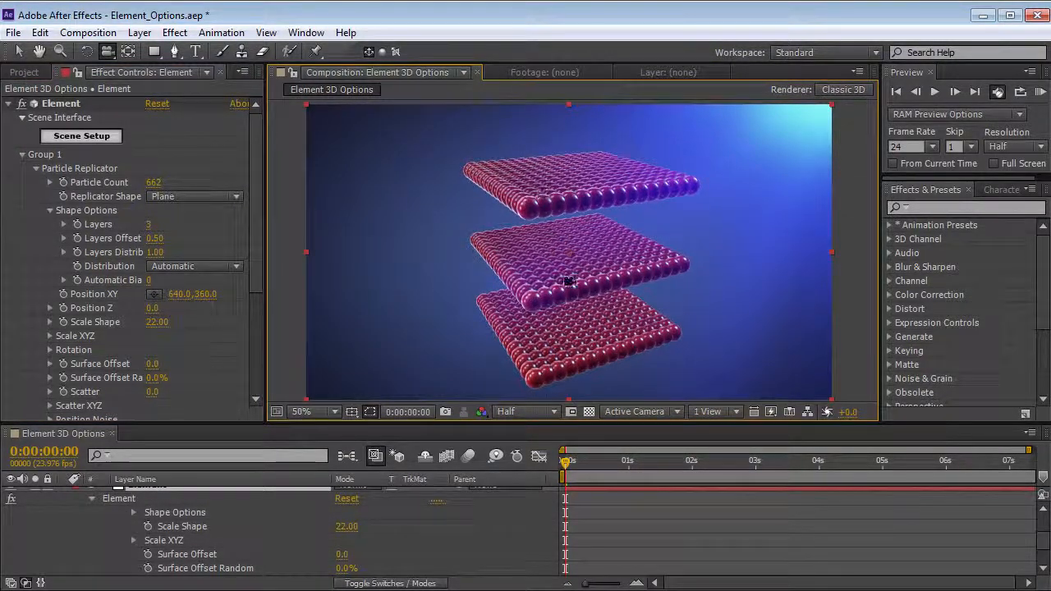
# Step: Reduce Group 1's Particle Count to 120 so each plane layer is sparsely filled
pyautogui.click(154, 184)
pyautogui.write('882')
pyautogui.press('Return')
pyautogui.moveTo(157, 182); pyautogui.dragTo(100, 182)
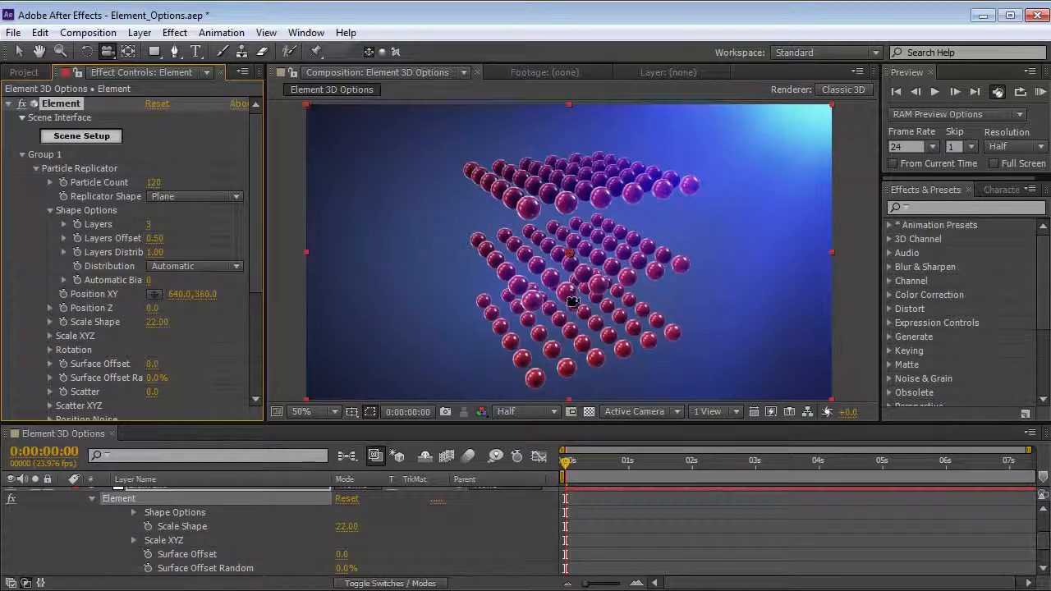
pyautogui.moveTo(573, 301); pyautogui.dragTo(538, 314)
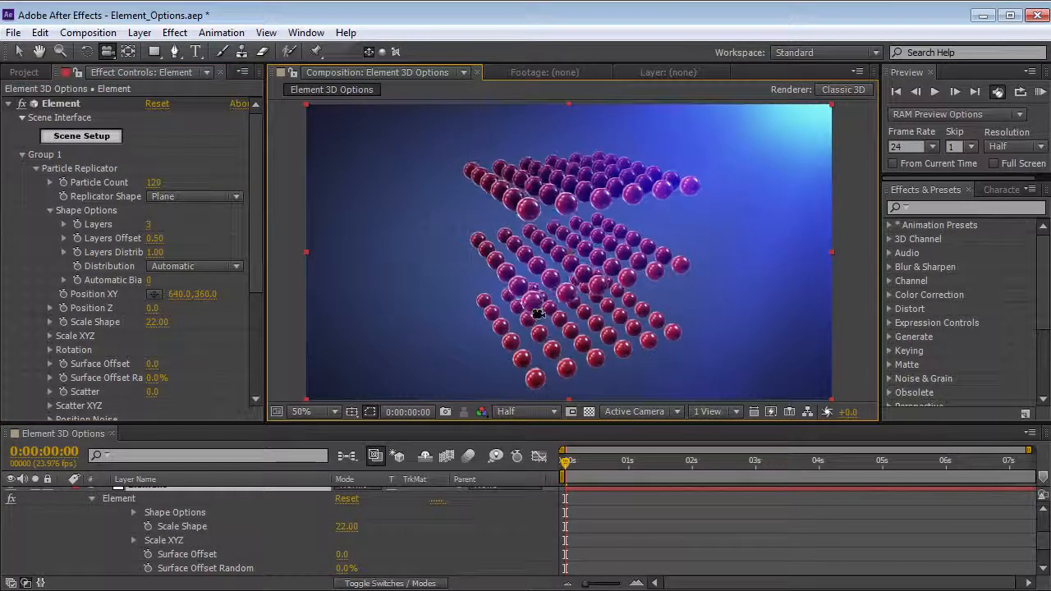
# Step: Bring the plane layers closer together by setting Layers Offset to 0.17
pyautogui.moveTo(155, 238); pyautogui.dragTo(129, 240)
pyautogui.moveTo(673, 271); pyautogui.dragTo(671, 295)
pyautogui.moveTo(607, 242); pyautogui.dragTo(604, 259)
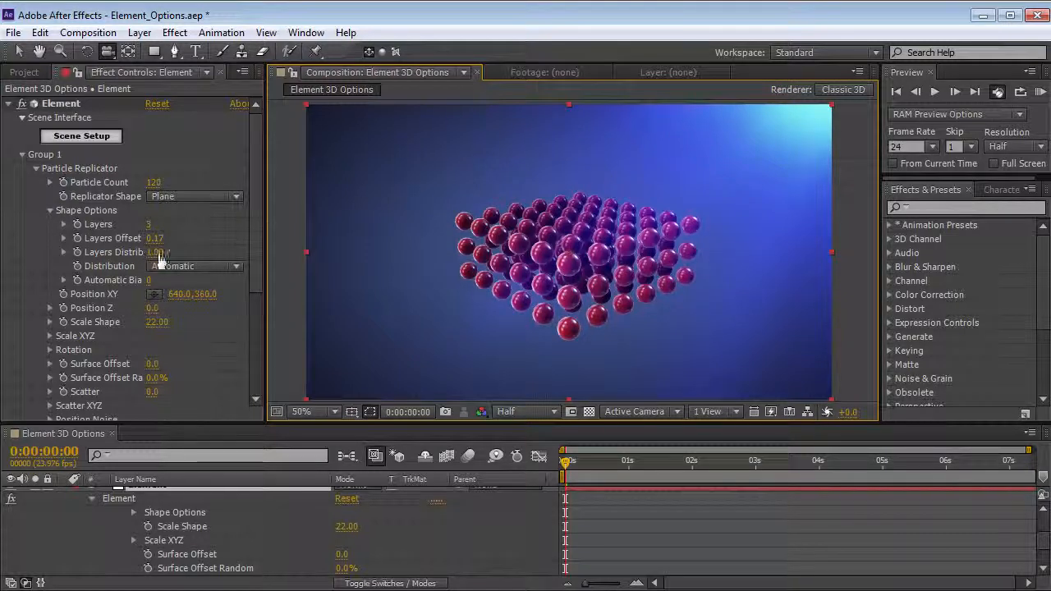
# Step: Set Layers Distribution to 2.00 and widen the layer spacing with a Layers Offset of 0.42
pyautogui.moveTo(534, 271); pyautogui.dragTo(510, 263)
pyautogui.moveTo(157, 261); pyautogui.dragTo(239, 242)
pyautogui.moveTo(575, 246); pyautogui.dragTo(583, 286)
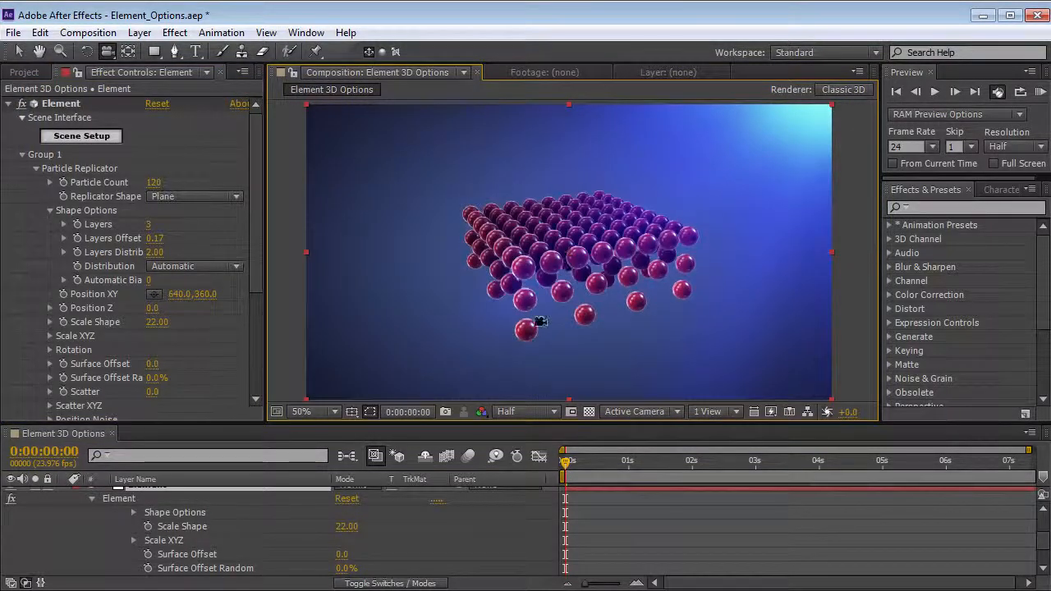
pyautogui.moveTo(154, 238); pyautogui.dragTo(209, 279)
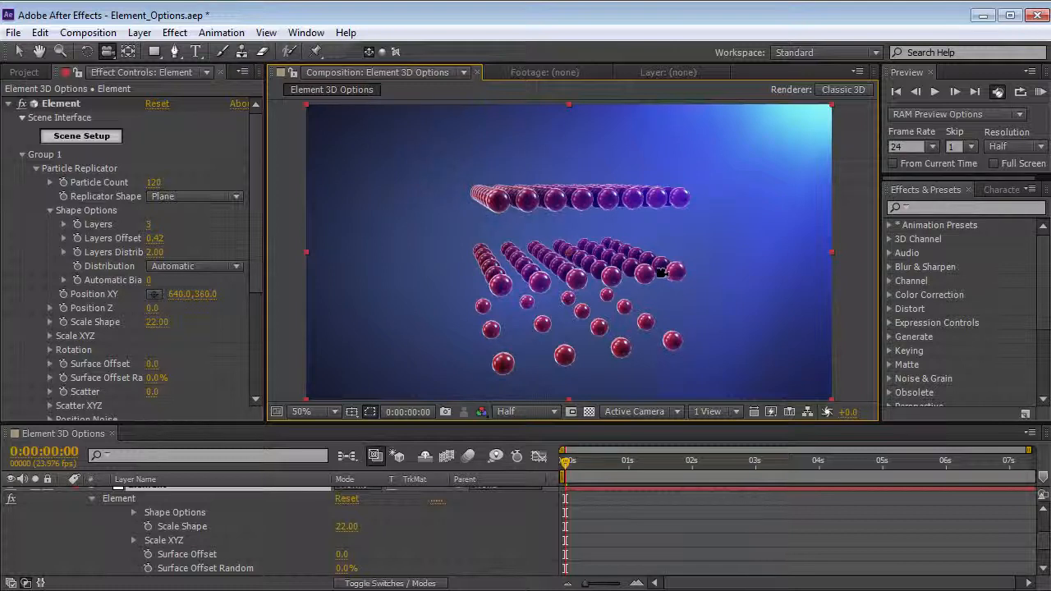
pyautogui.moveTo(562, 323); pyautogui.dragTo(569, 306)
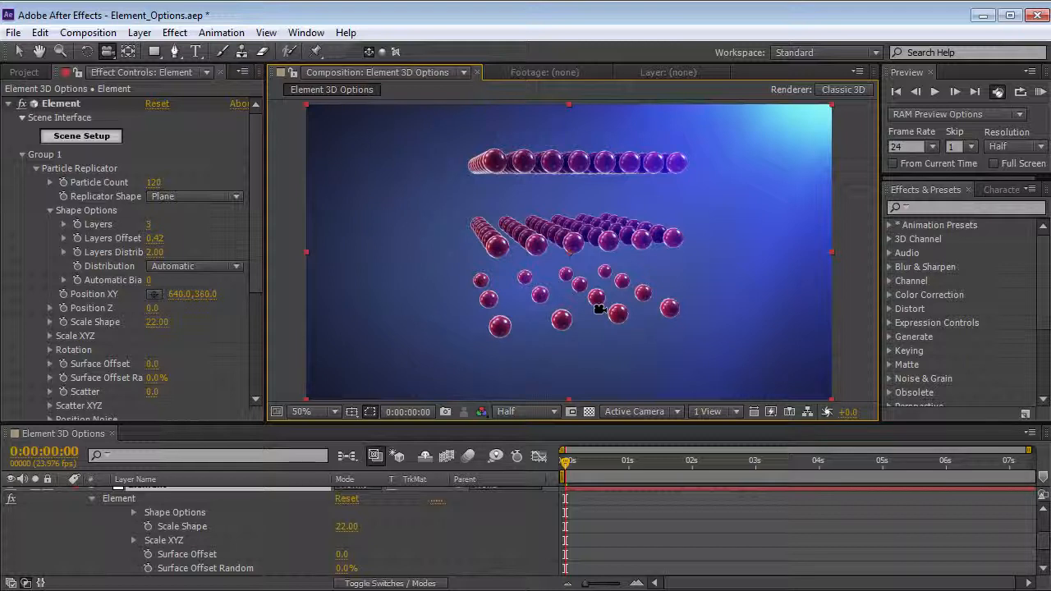
# Step: Set the plane's Layers Distribution to 1.00, Layers Offset to 0.00 and Layers to 1
pyautogui.click(153, 254)
pyautogui.write('1')
pyautogui.hotkey('shift', 'Tab')
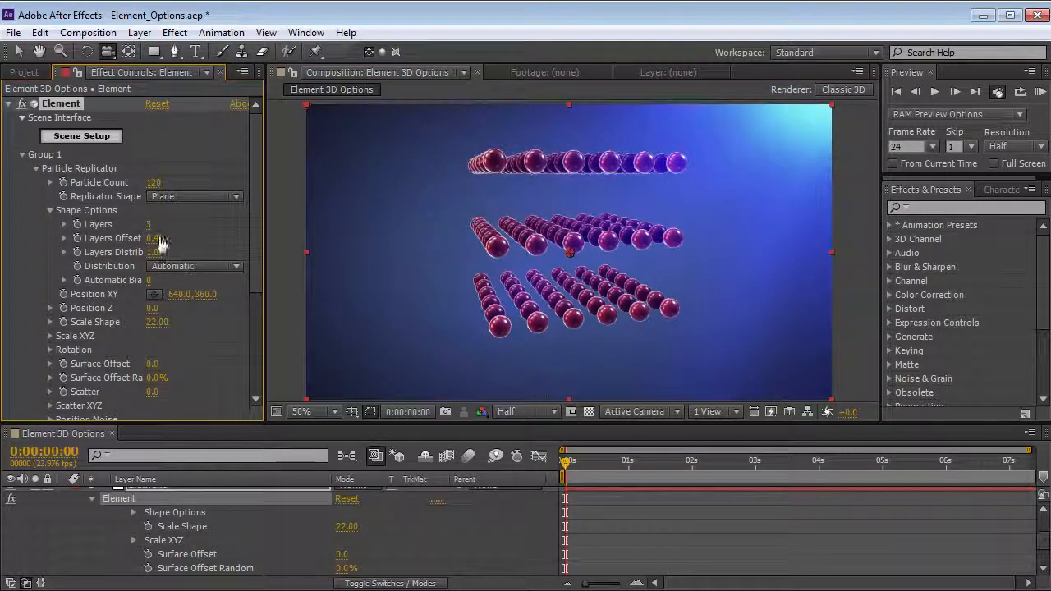
pyautogui.hotkey('shift', 'Tab')
pyautogui.write('1')
pyautogui.press('Return')
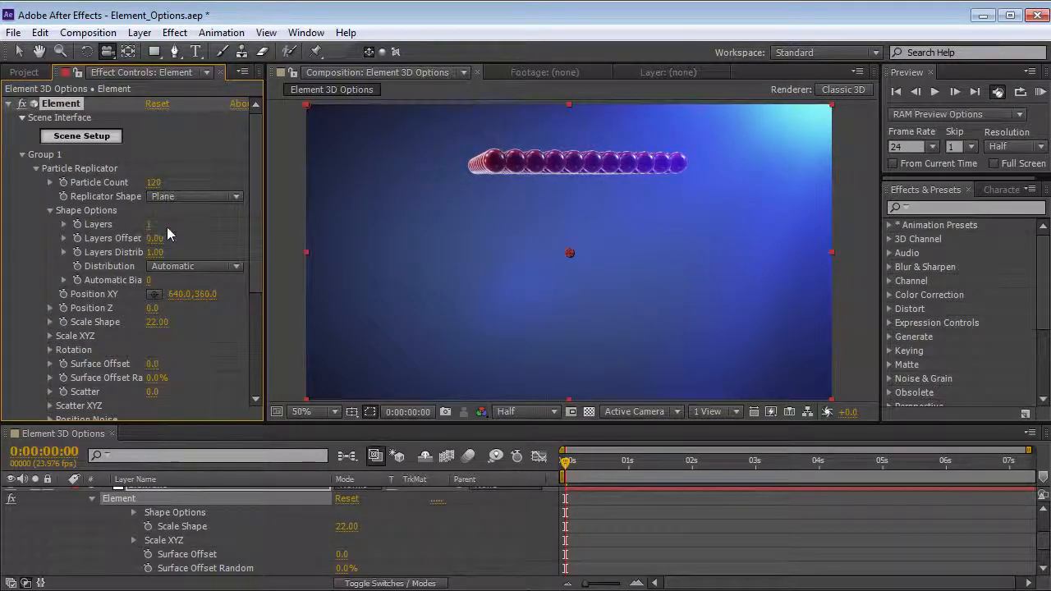
# Step: Switch Group 1's Replicator Shape to Sphere and raise its Particle Count to 560
pyautogui.click(184, 199)
pyautogui.click(197, 273)
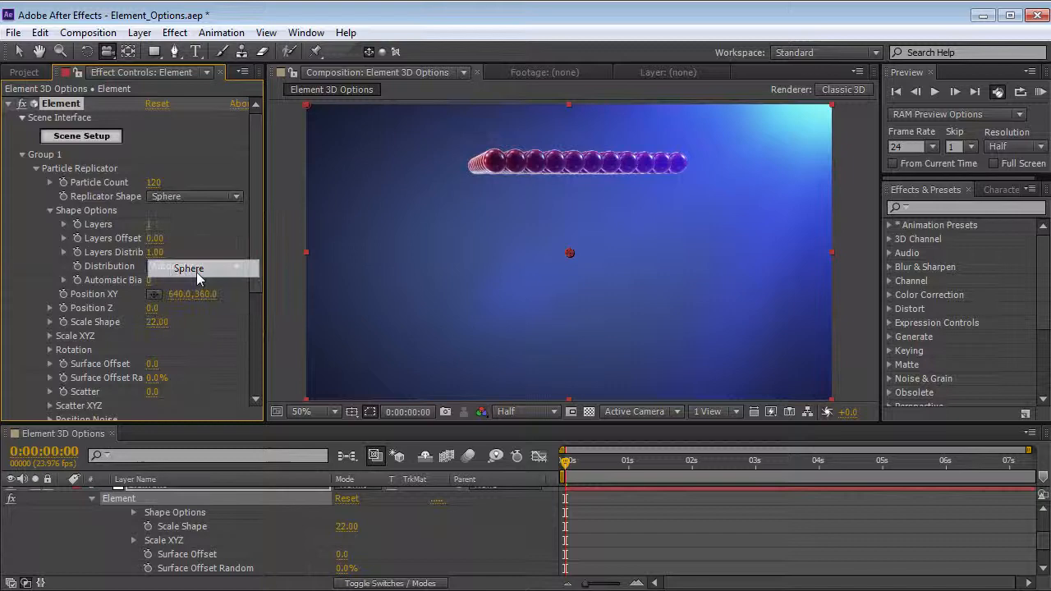
pyautogui.moveTo(559, 148); pyautogui.dragTo(573, 211)
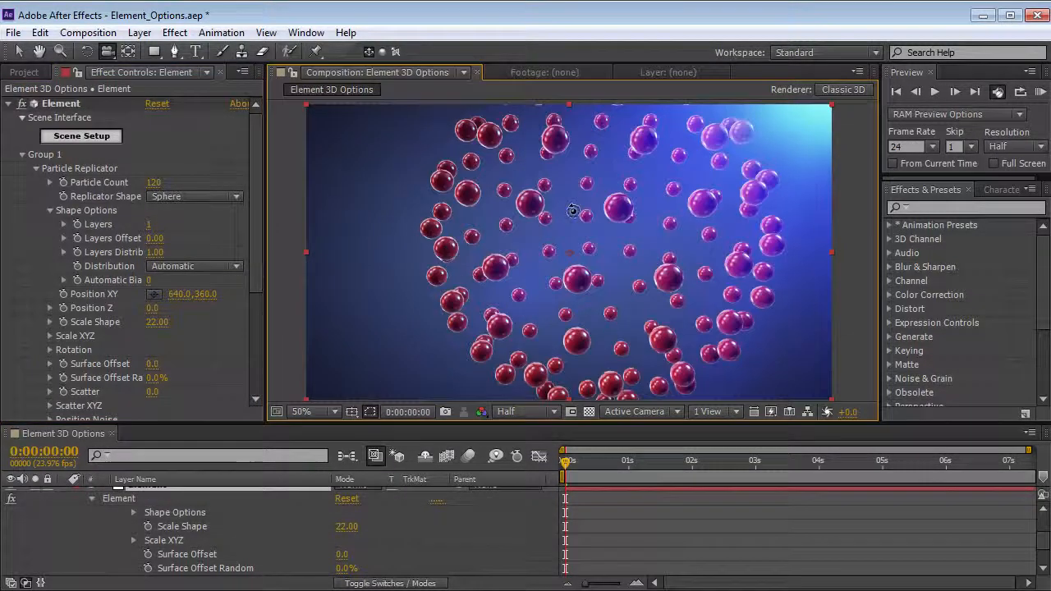
pyautogui.moveTo(153, 183); pyautogui.dragTo(181, 179)
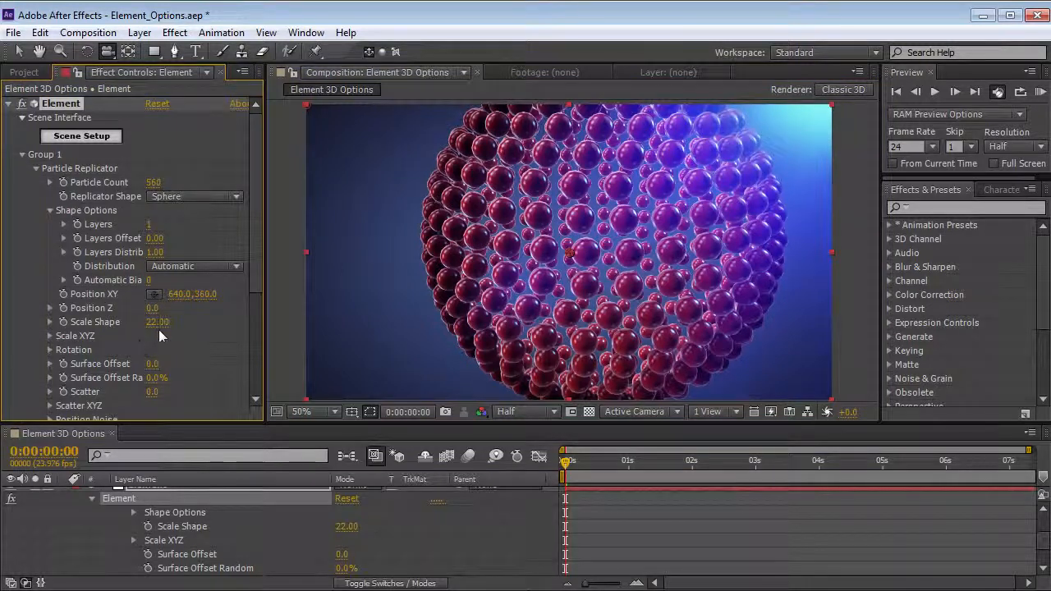
# Step: Set the sphere's Scale Shape to 16 and, keeping Automatic distribution, raise Particle Count to 850
pyautogui.moveTo(156, 329); pyautogui.dragTo(147, 328)
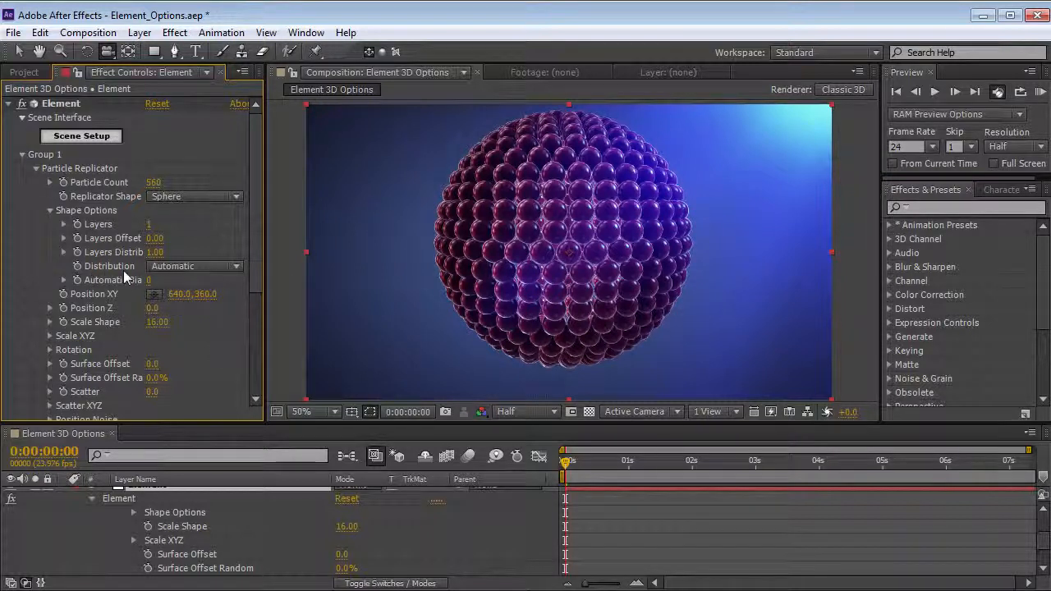
pyautogui.click(190, 267)
pyautogui.click(191, 280)
pyautogui.moveTo(150, 188); pyautogui.dragTo(175, 185)
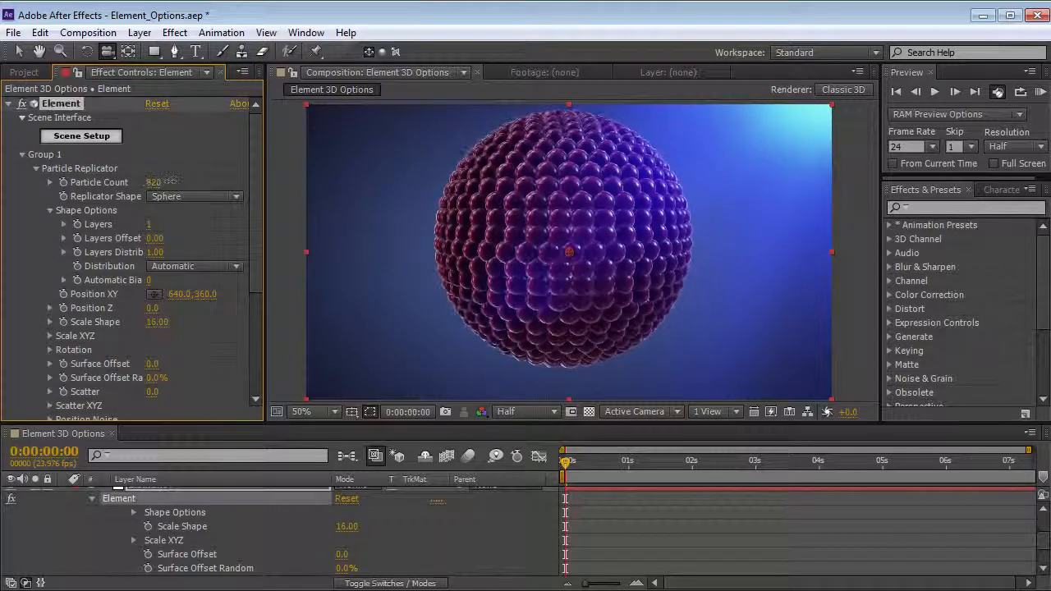
pyautogui.moveTo(539, 191); pyautogui.dragTo(576, 141)
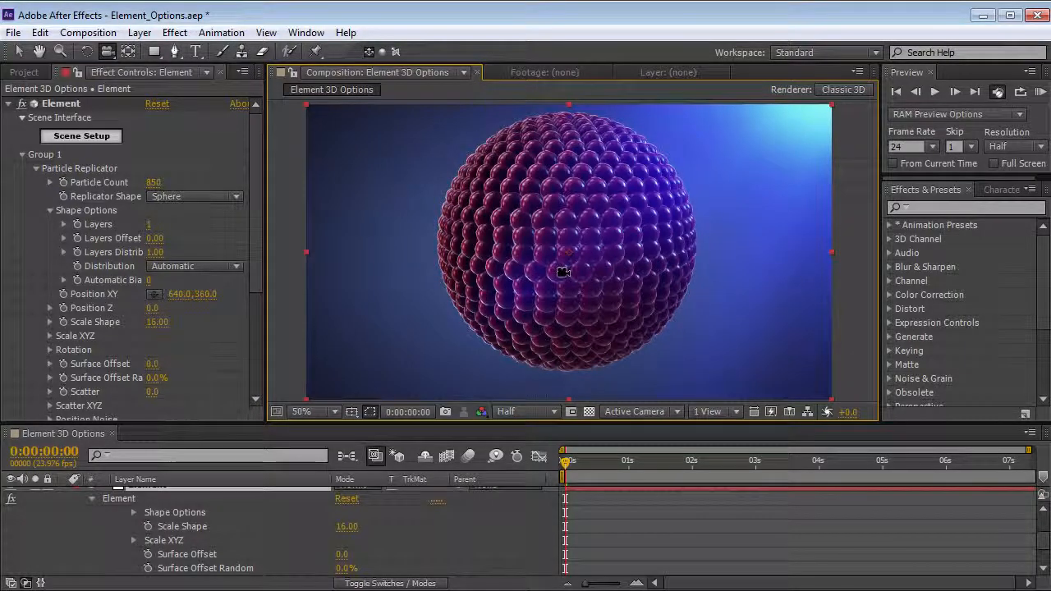
# Step: Change the sphere's Distribution to Set Rows and set Rows to 8
pyautogui.click(190, 267)
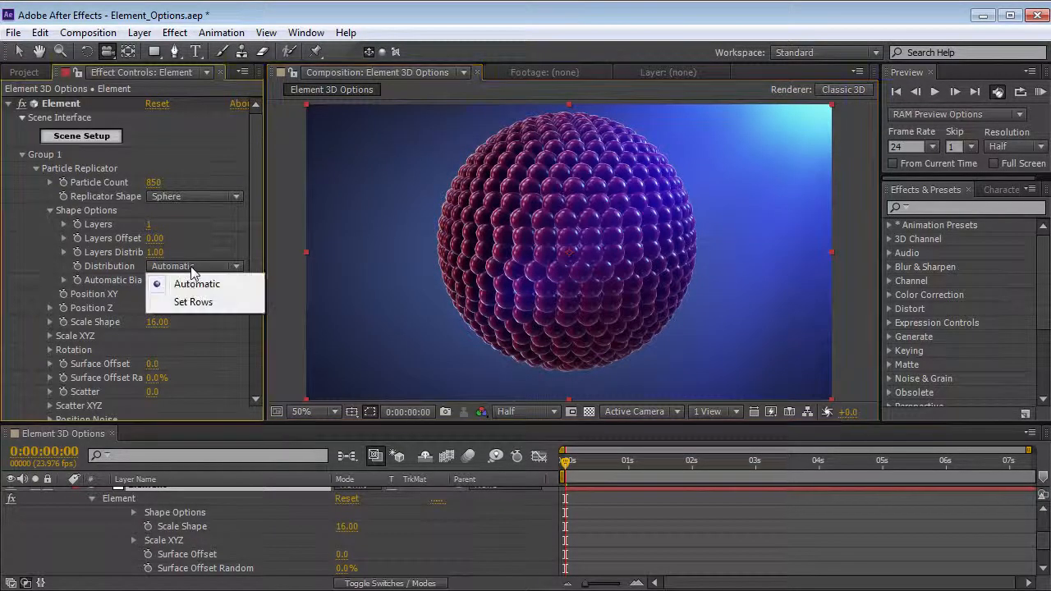
pyautogui.click(205, 299)
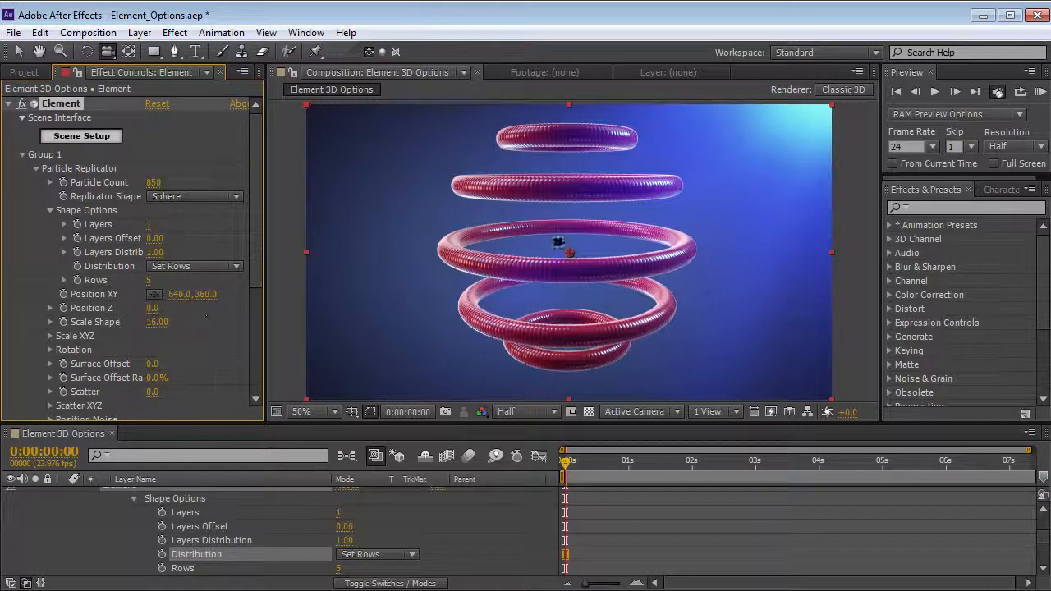
pyautogui.moveTo(541, 307)
pyautogui.mouseDown()
pyautogui.moveTo(539, 261)
pyautogui.moveTo(542, 307)
pyautogui.mouseUp()
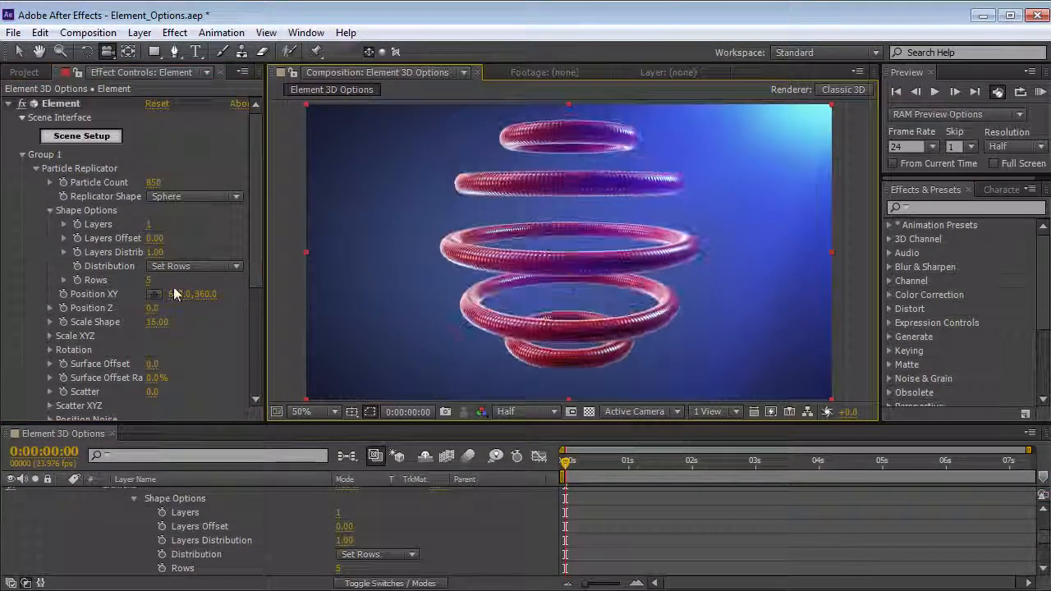
pyautogui.moveTo(155, 286); pyautogui.dragTo(152, 280)
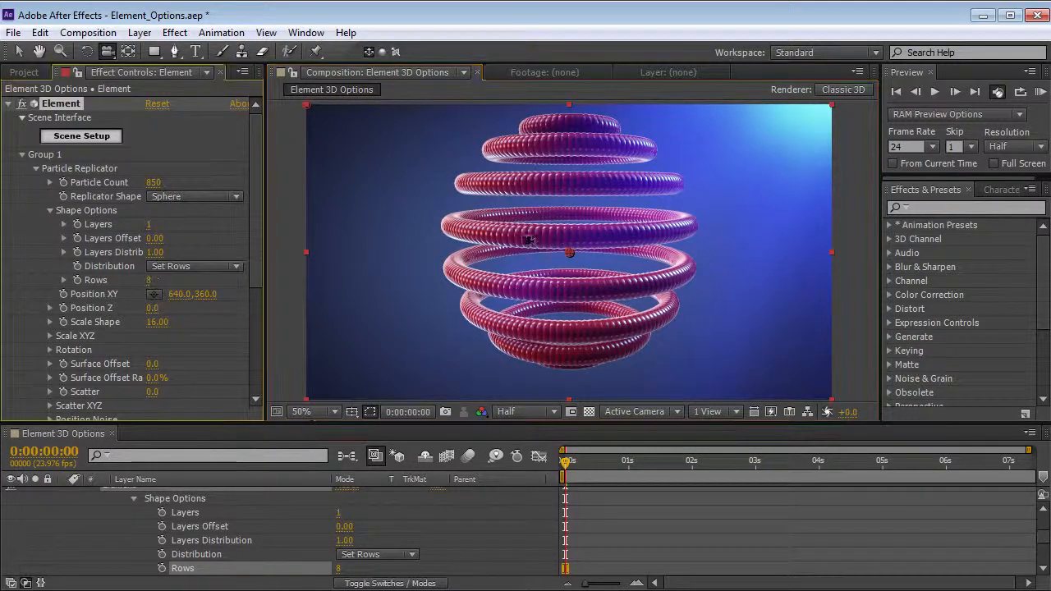
# Step: Try a Position Noise Amount on the particle rings, return it to 0, and set Rows to 7
pyautogui.moveTo(257, 225); pyautogui.dragTo(254, 274)
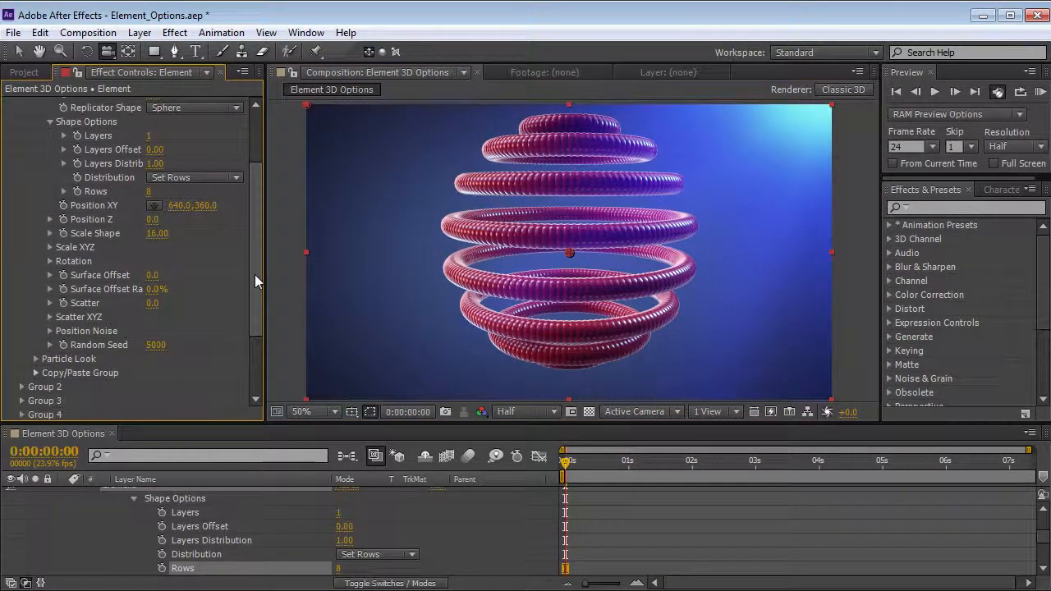
pyautogui.click(50, 331)
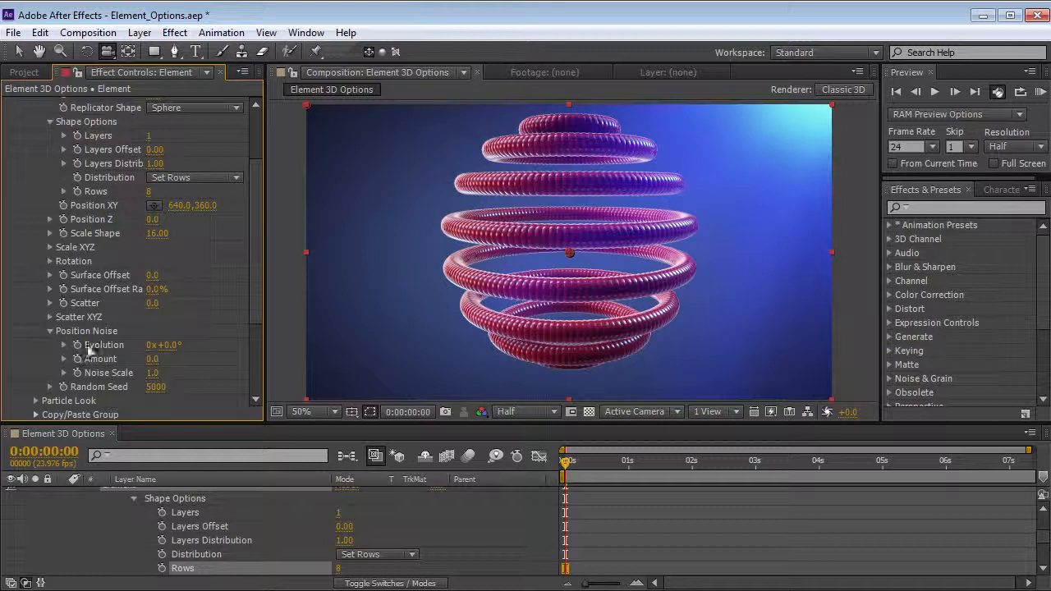
pyautogui.moveTo(152, 359)
pyautogui.mouseDown()
pyautogui.moveTo(162, 371)
pyautogui.moveTo(86, 374)
pyautogui.mouseUp()
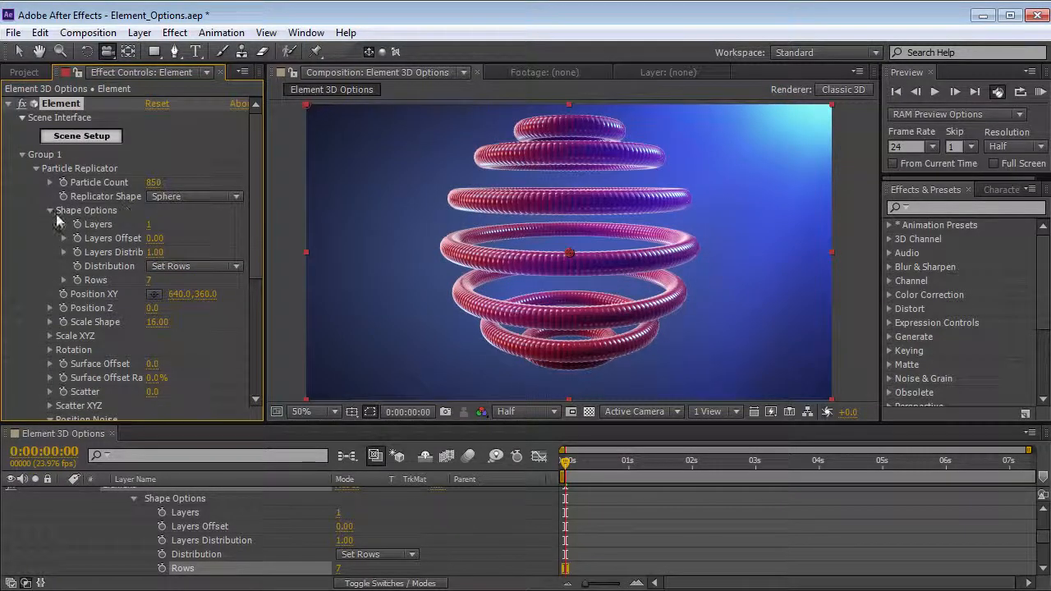
pyautogui.click(50, 211)
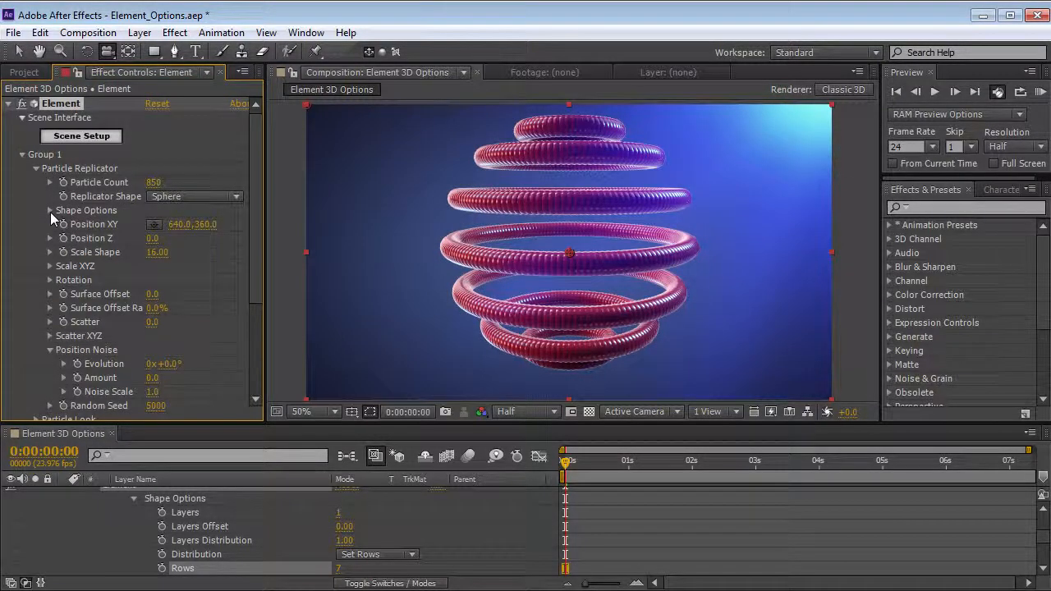
pyautogui.click(50, 352)
# Step: Change Group 1's Replicator Shape to 3D Grid and orbit the camera around the grid
pyautogui.click(183, 196)
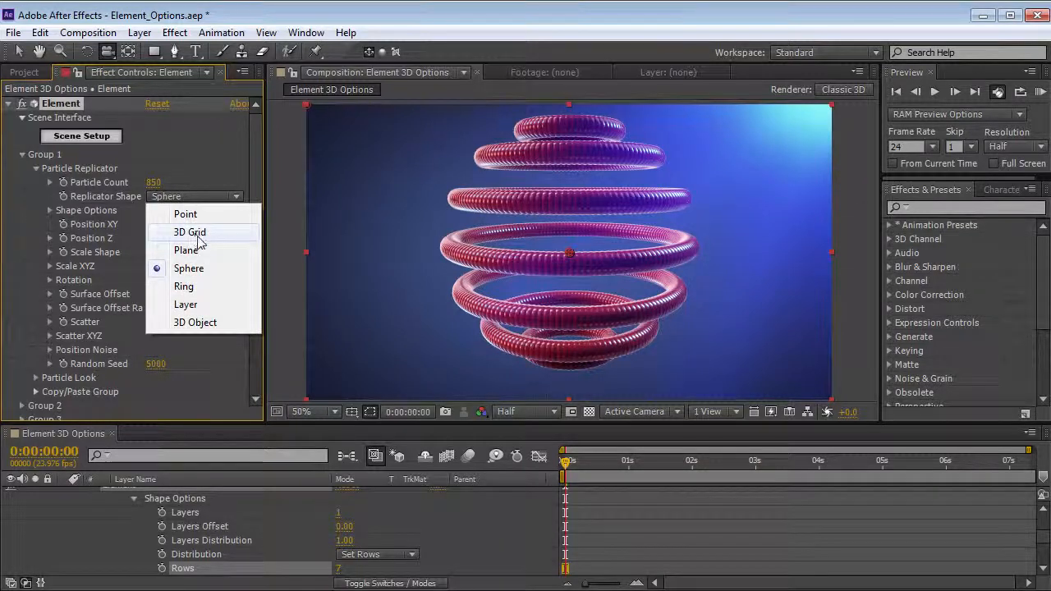
pyautogui.click(189, 232)
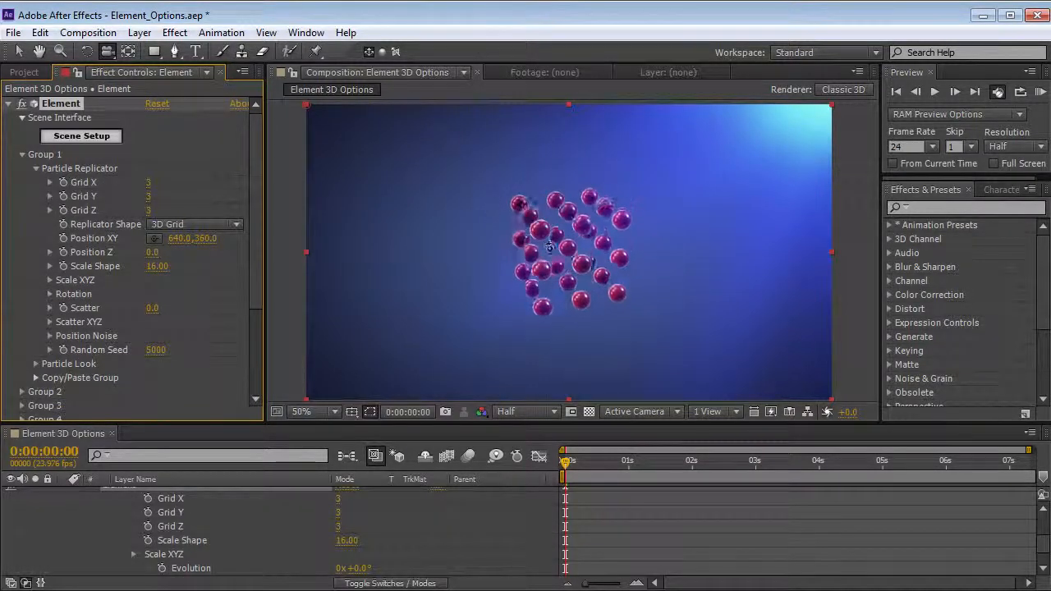
pyautogui.moveTo(498, 218); pyautogui.dragTo(565, 293)
# Step: Set Grid X, Grid Y and Grid Z to 25 each and enlarge Scale Shape to 72
pyautogui.click(150, 182)
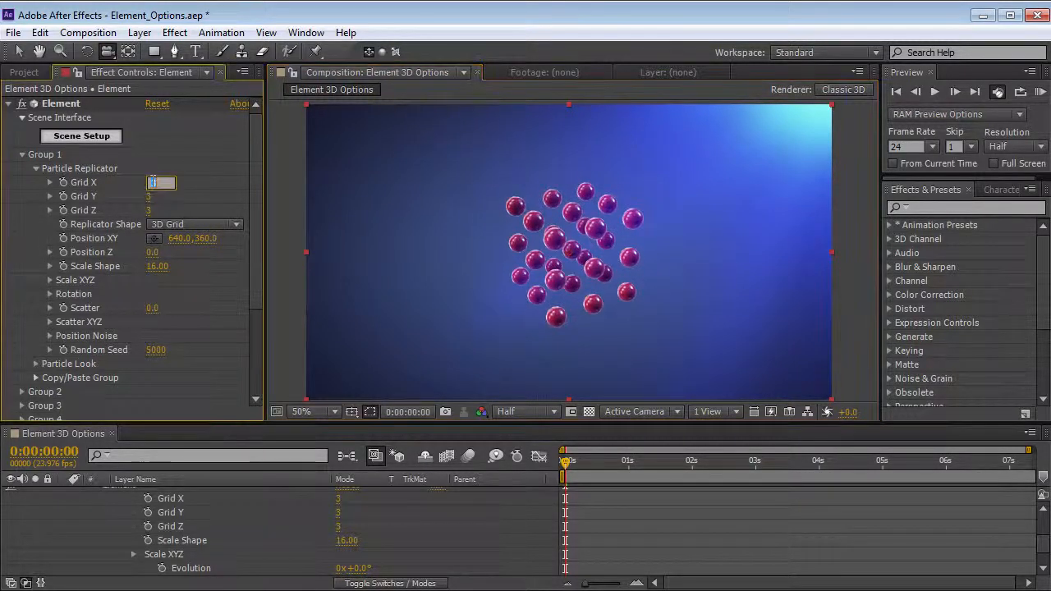
pyautogui.write('25')
pyautogui.press('Tab')
pyautogui.write('25')
pyautogui.press('Tab')
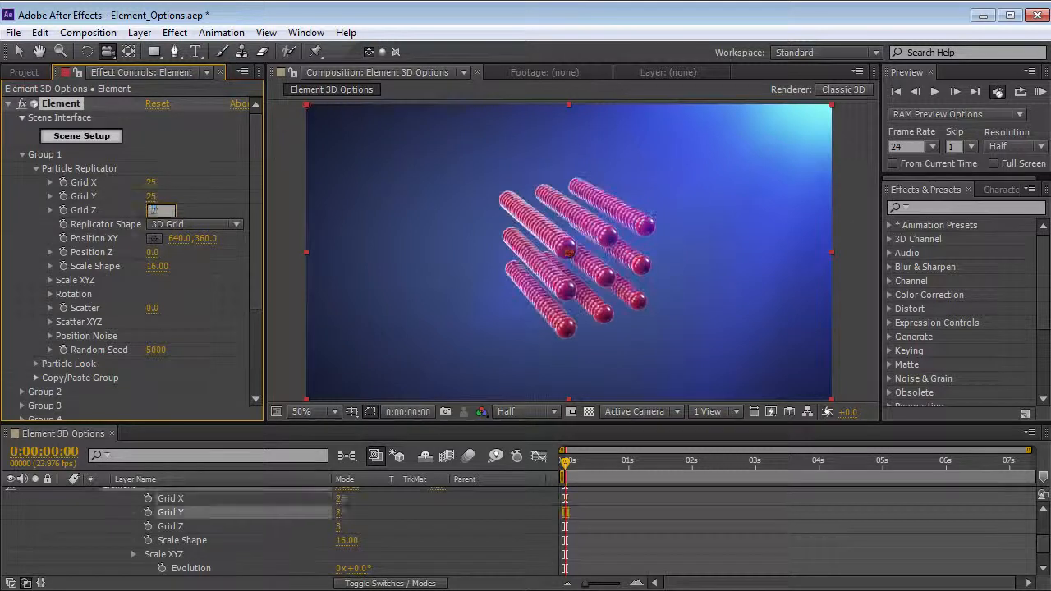
pyautogui.write('25')
pyautogui.press('Return')
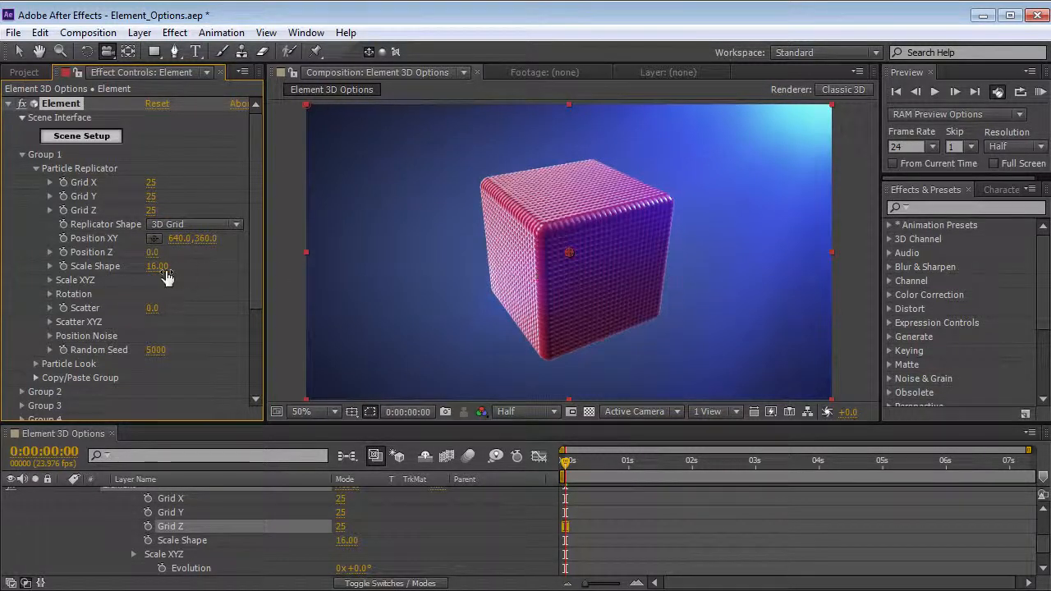
pyautogui.moveTo(158, 266); pyautogui.dragTo(518, 232)
# Step: Set Grid X, Grid Y and Grid Z to 10 each and reduce Scale Shape to 37
pyautogui.click(152, 183)
pyautogui.write('10')
pyautogui.press('Tab')
pyautogui.write('10')
pyautogui.press('Tab')
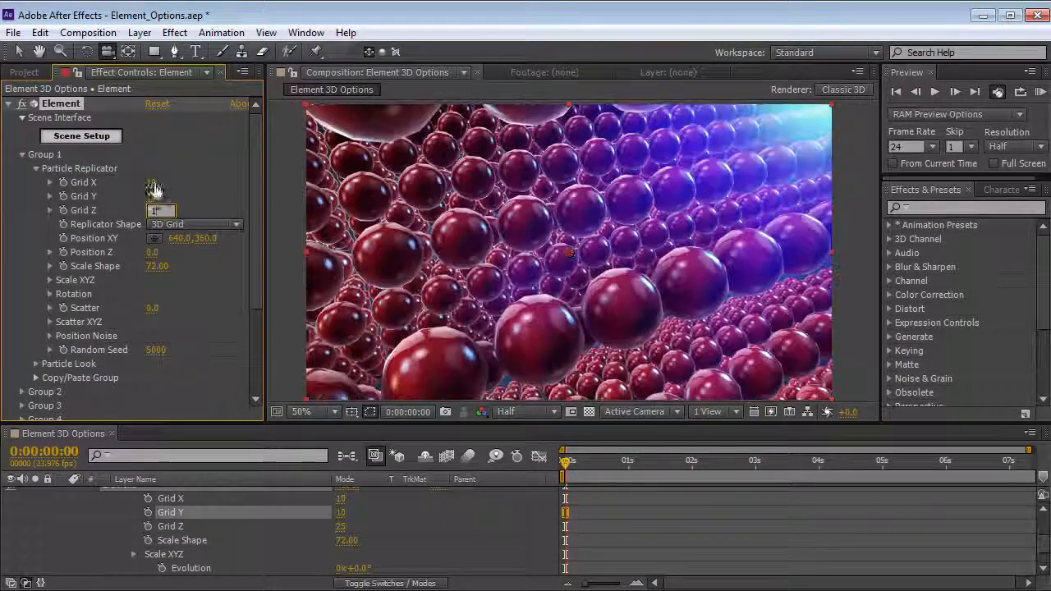
pyautogui.write('10')
pyautogui.press('Return')
pyautogui.press('F2')
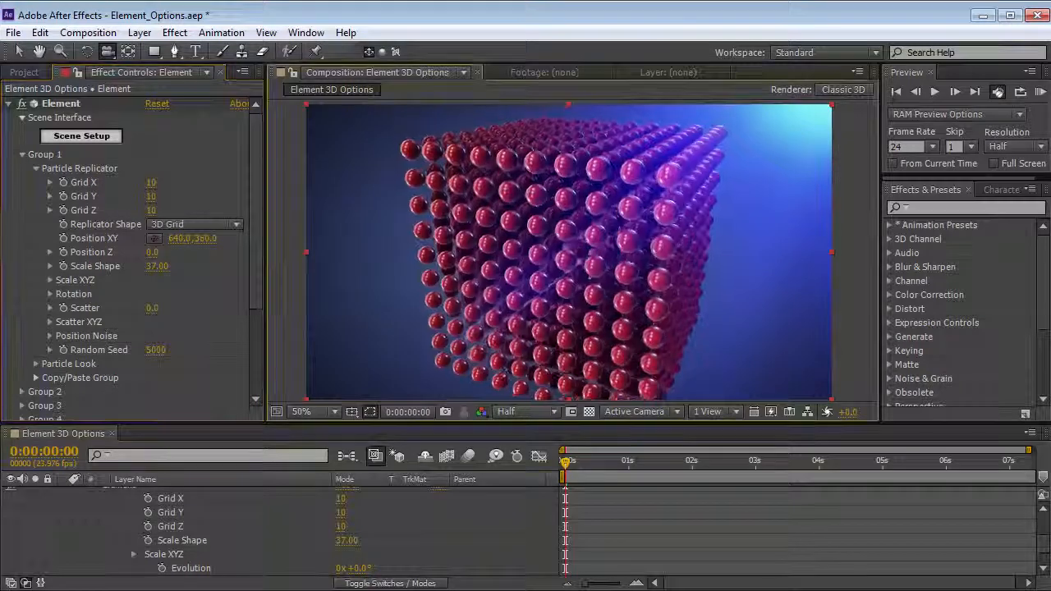
# Step: Set Grid Y to 2, Grid Z to 4 and Grid X to 36 to form long particle rows
pyautogui.moveTo(157, 198)
pyautogui.mouseDown()
pyautogui.moveTo(137, 197)
pyautogui.moveTo(150, 198)
pyautogui.mouseUp()
pyautogui.moveTo(554, 295); pyautogui.dragTo(326, 220)
pyautogui.moveTo(150, 212); pyautogui.dragTo(105, 225)
pyautogui.moveTo(151, 182); pyautogui.dragTo(167, 179)
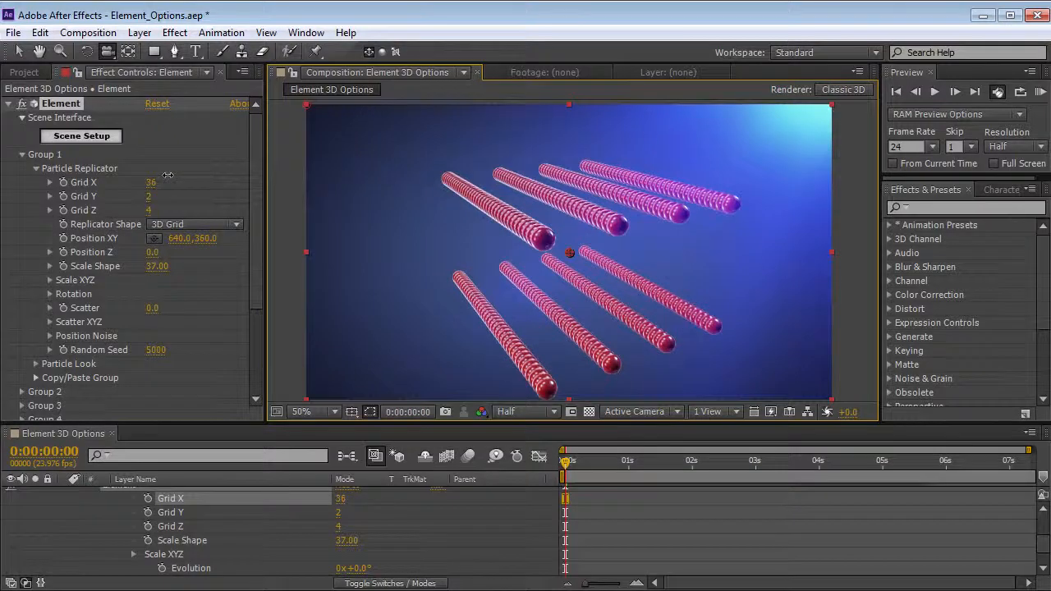
# Step: Distort the grid rows by setting Group 1's Position Noise Amount to 41
pyautogui.scroll(-3, 256, 283)
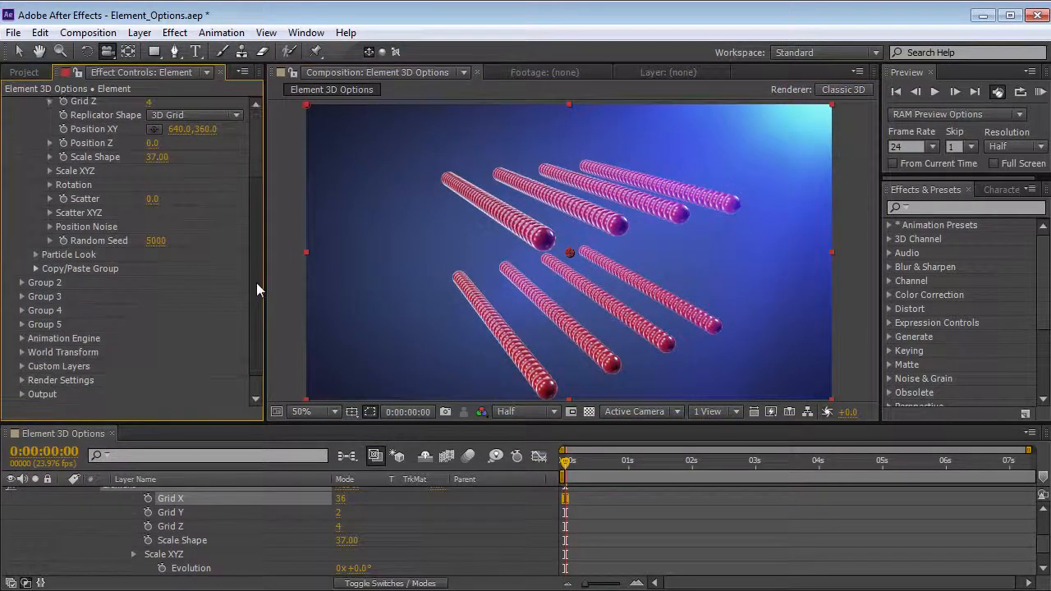
pyautogui.click(49, 227)
pyautogui.moveTo(156, 254)
pyautogui.mouseDown()
pyautogui.moveTo(286, 281)
pyautogui.moveTo(350, 192)
pyautogui.mouseUp()
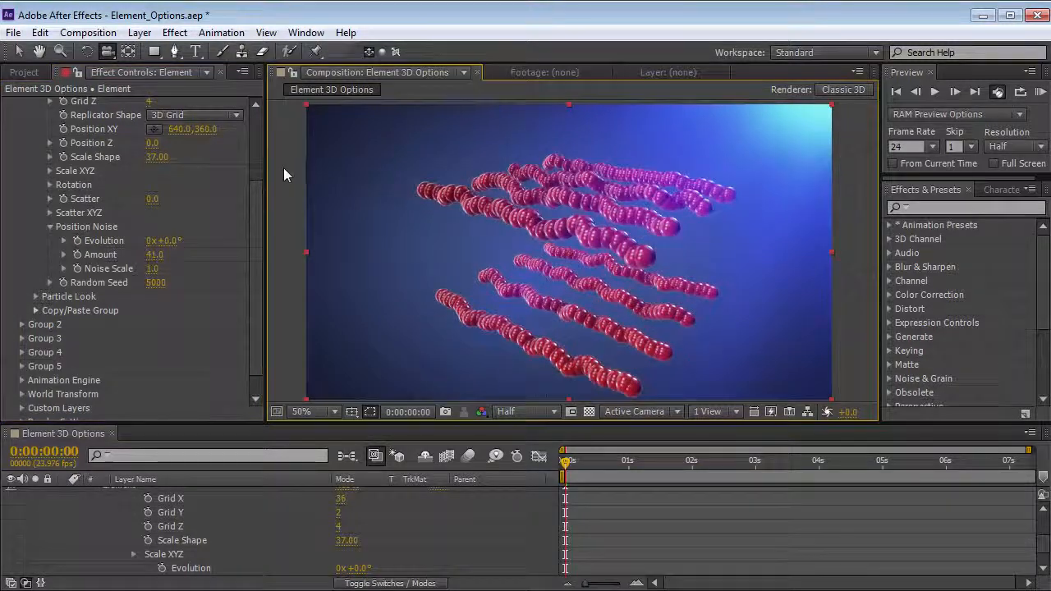
# Step: Undo the last position noise change and the Grid X increase on the particle rows
pyautogui.hotkey('ctrl', 'z')
pyautogui.hotkey('ctrl', 'z')
pyautogui.scroll(3, 256, 244)
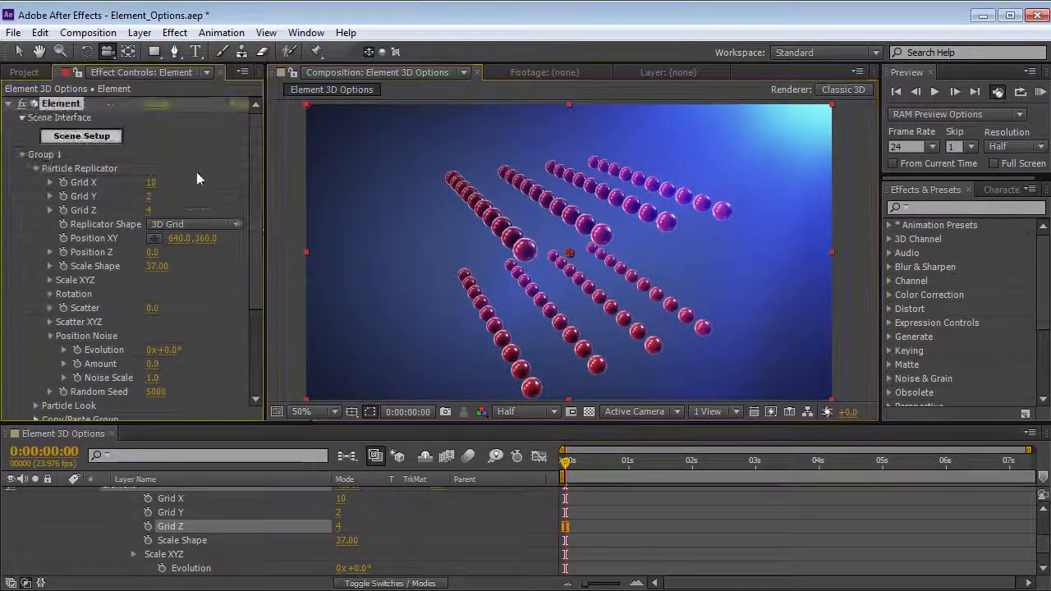
# Step: Set Group 1's Replicator Shape to Ring and view the ring of particles from a lower angle
pyautogui.click(194, 225)
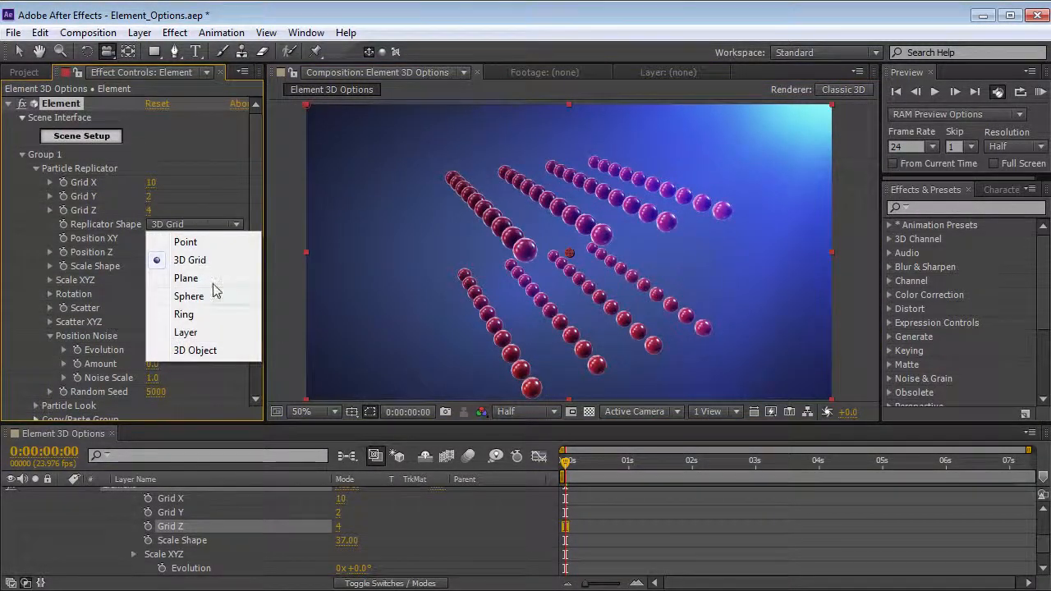
pyautogui.click(198, 315)
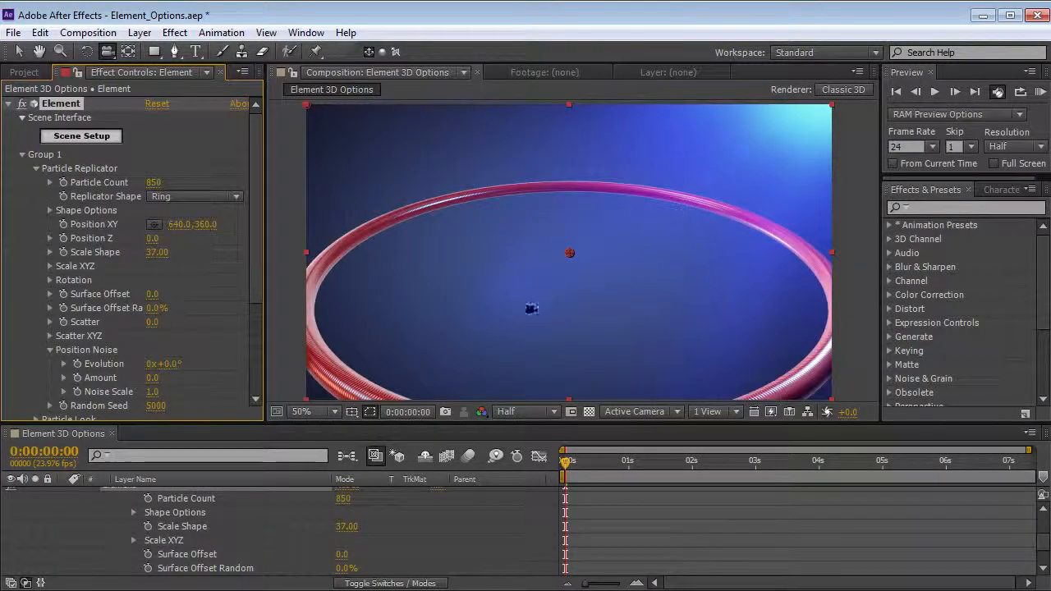
pyautogui.click(183, 197)
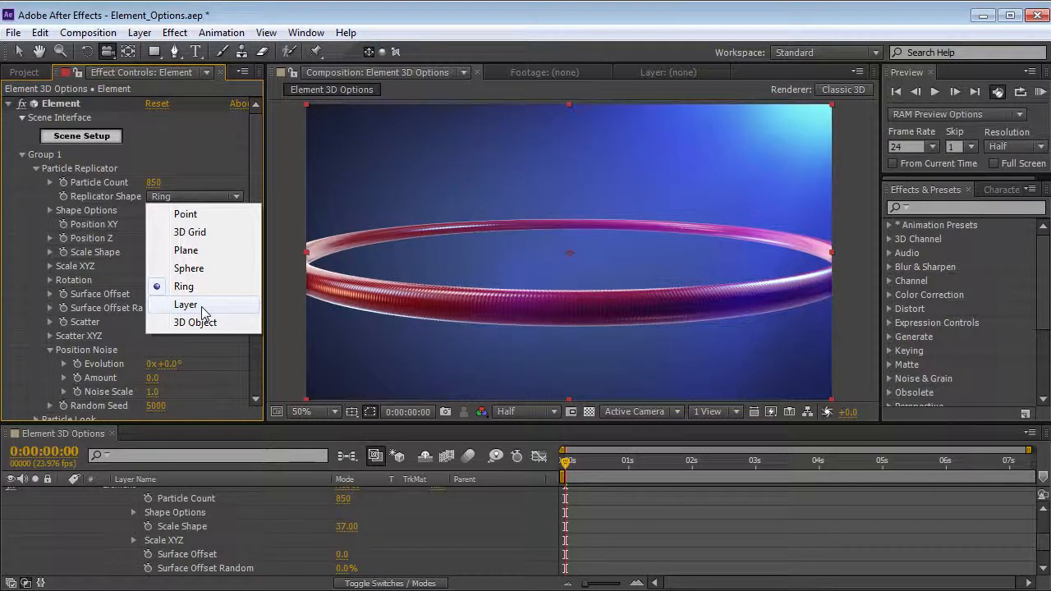
pyautogui.click(626, 519)
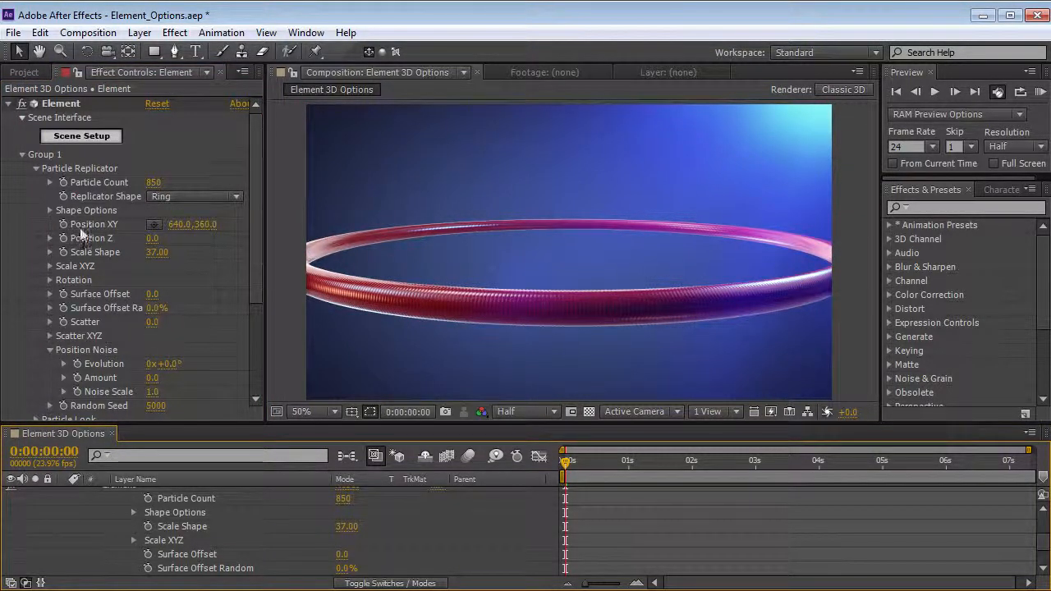
# Step: Create a new solid layer with the default settings
pyautogui.click(139, 33)
pyautogui.moveTo(156, 51)
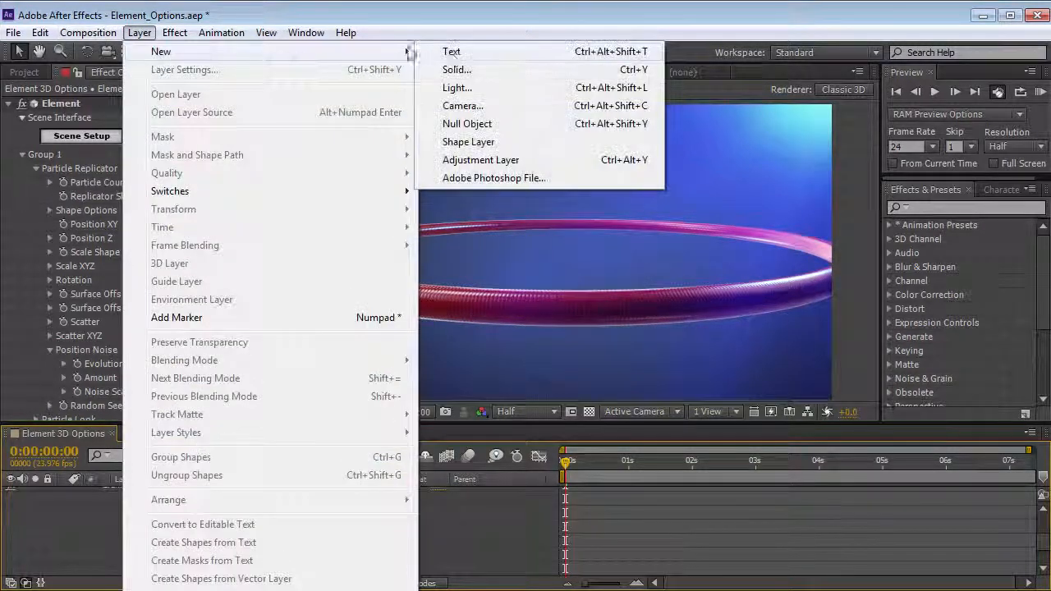
pyautogui.click(460, 71)
pyautogui.press('Return')
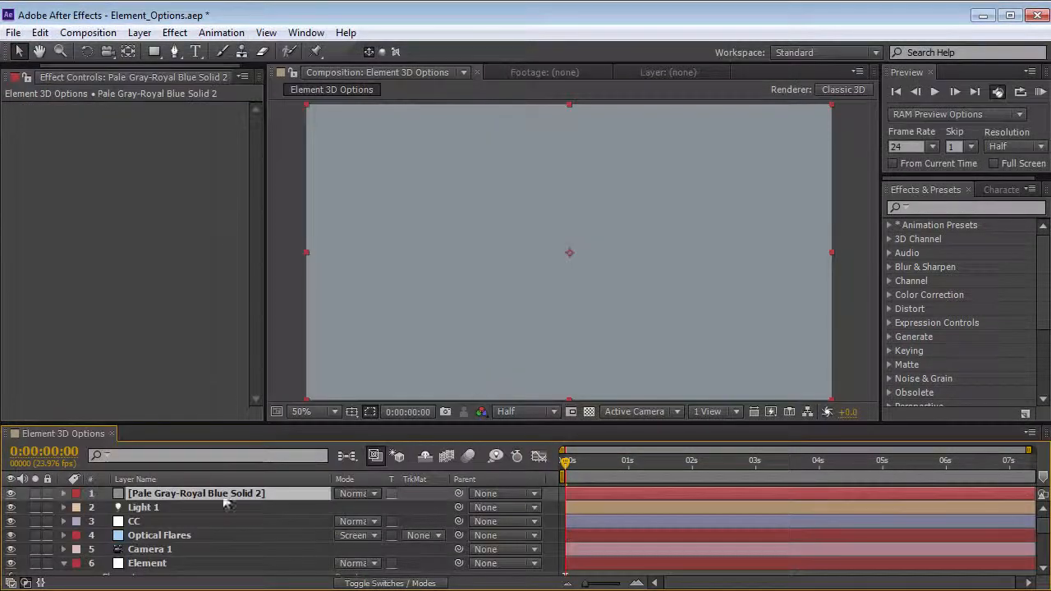
# Step: Draw a closed, curved freeform mask with the Pen tool across most of the solid
pyautogui.click(172, 52)
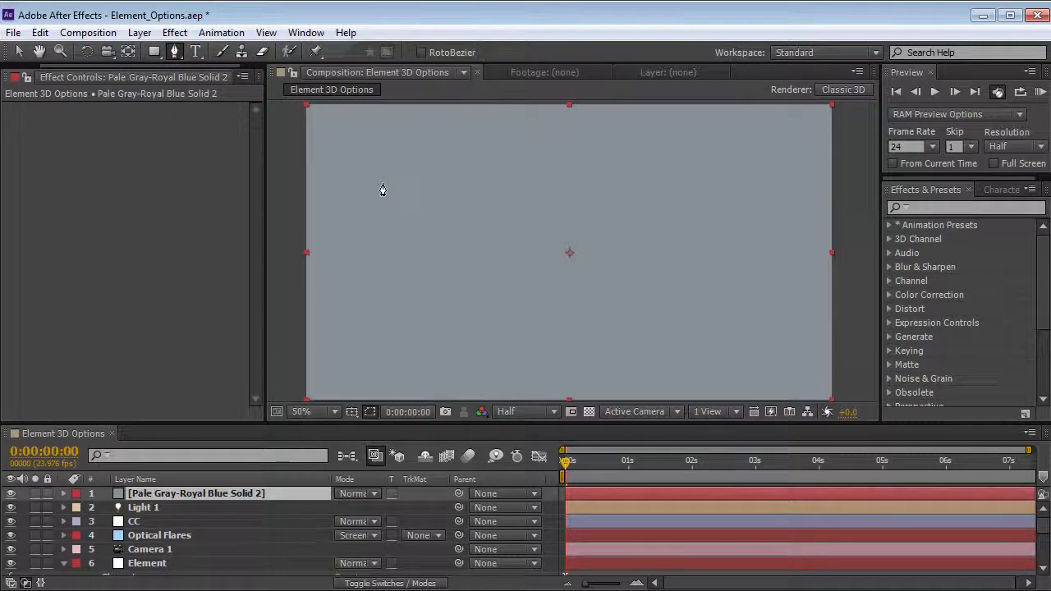
pyautogui.click(382, 183)
pyautogui.moveTo(429, 148); pyautogui.dragTo(491, 158)
pyautogui.moveTo(561, 196); pyautogui.dragTo(578, 224)
pyautogui.moveTo(638, 195); pyautogui.dragTo(769, 206)
pyautogui.moveTo(782, 300); pyautogui.dragTo(752, 289)
pyautogui.moveTo(659, 280); pyautogui.dragTo(645, 305)
pyautogui.moveTo(574, 369); pyautogui.dragTo(519, 367)
pyautogui.moveTo(483, 319); pyautogui.dragTo(452, 260)
pyautogui.moveTo(373, 254); pyautogui.dragTo(358, 235)
pyautogui.click(381, 182)
pyautogui.press('v')
# Step: Pre-compose the masked solid, moving all attributes into the new composition
pyautogui.click(171, 503)
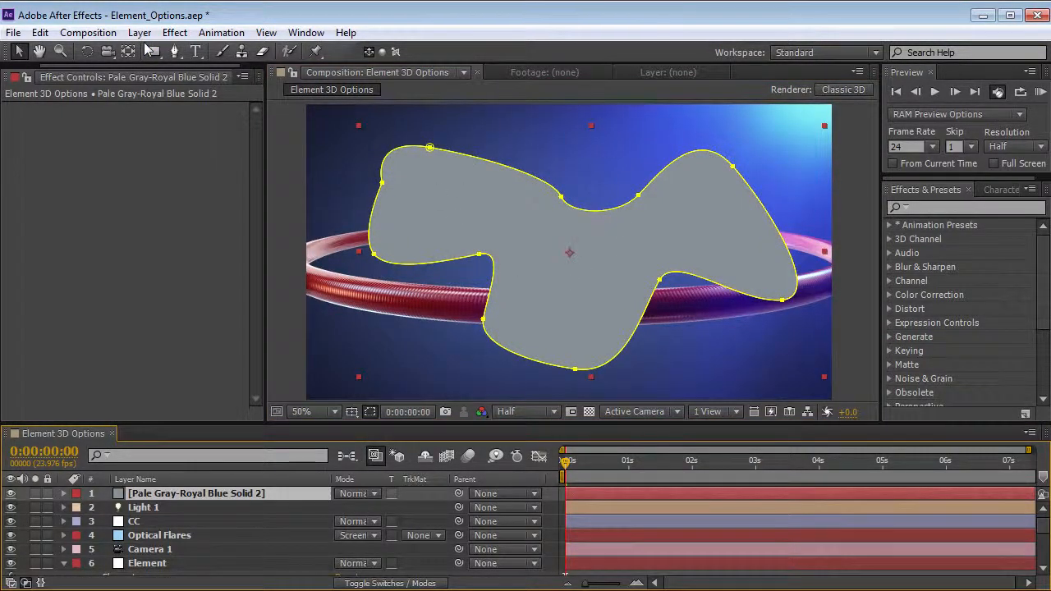
pyautogui.click(144, 33)
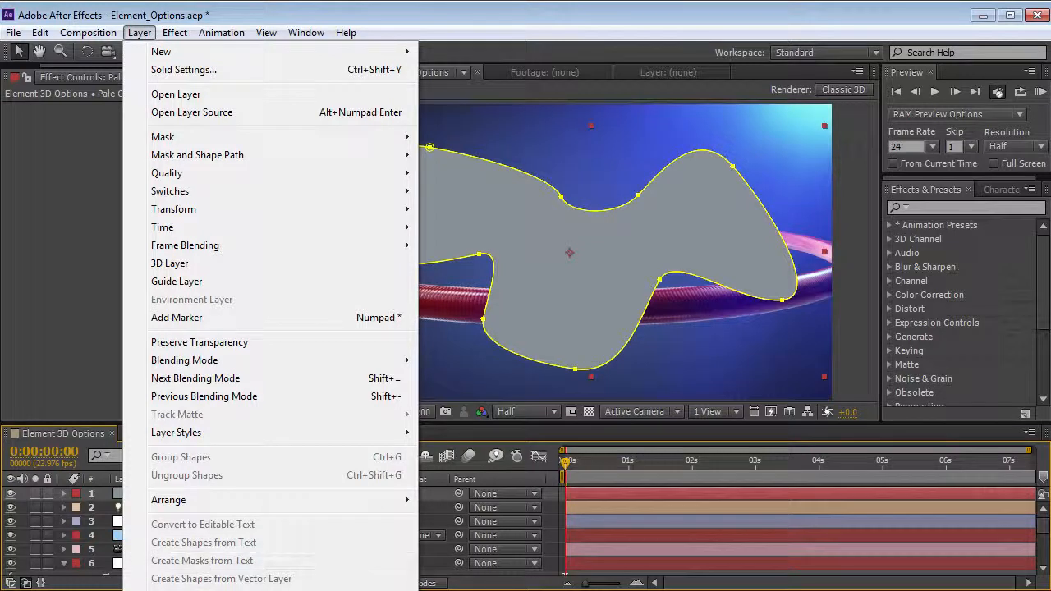
pyautogui.hotkey('ctrl', 'shift', 'c')
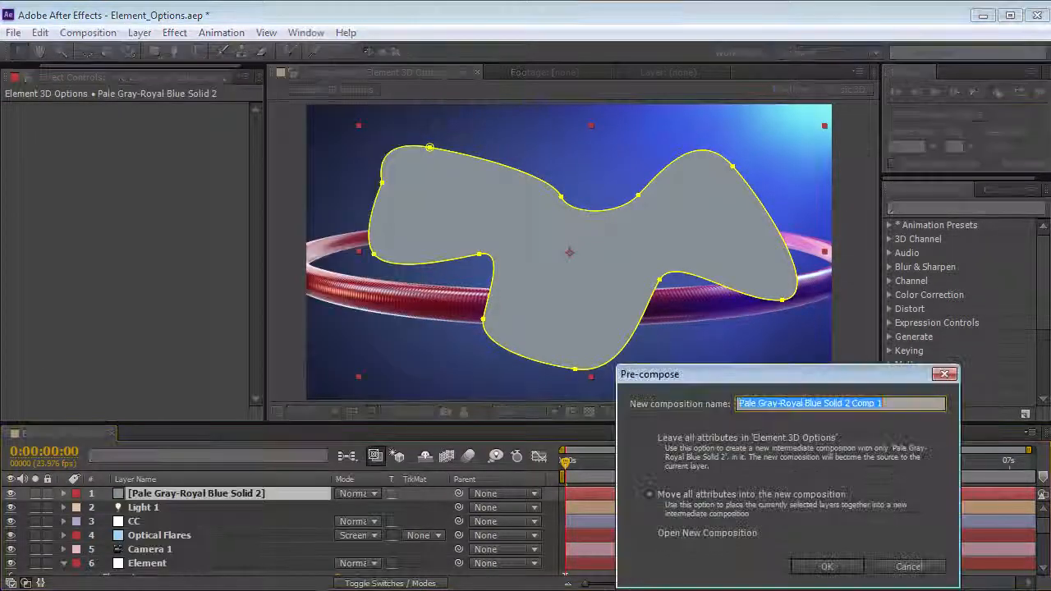
pyautogui.moveTo(641, 371); pyautogui.dragTo(403, 235)
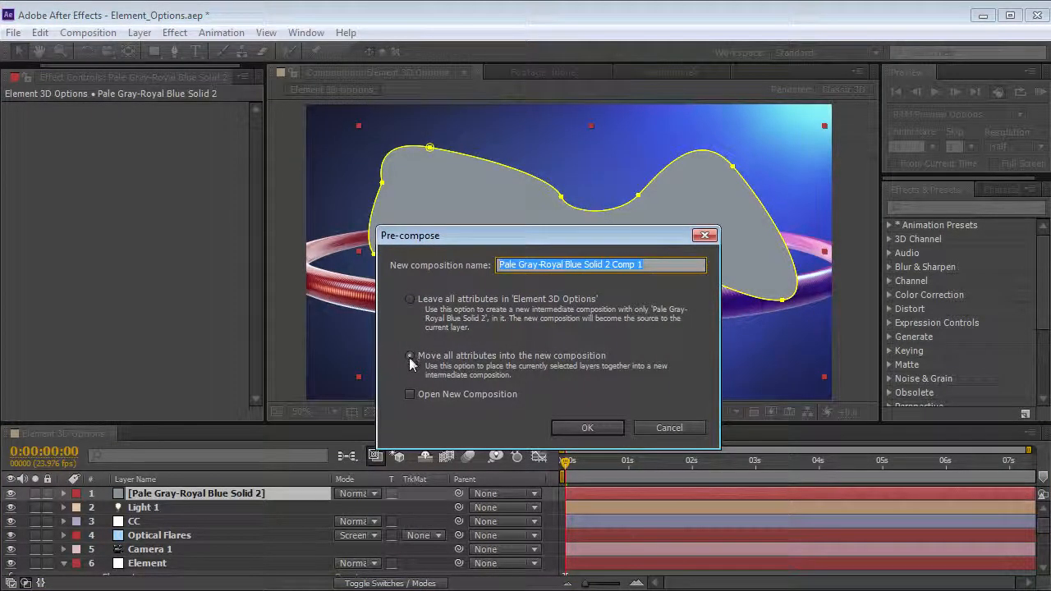
pyautogui.click(409, 356)
pyautogui.click(598, 429)
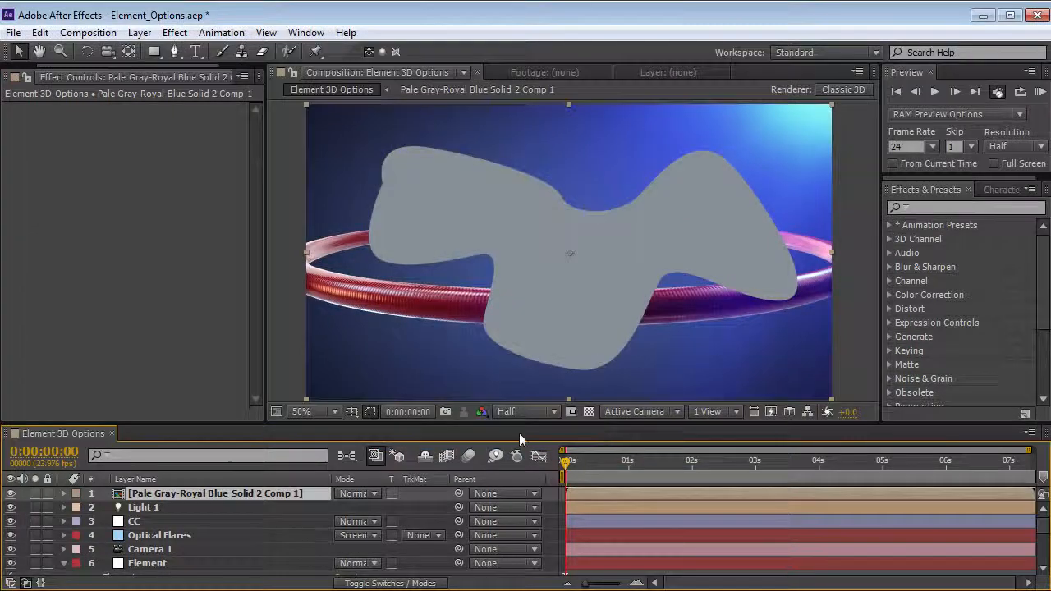
# Step: Rename the pre-composed layer as Array and hide it in the composition
pyautogui.press('Return')
pyautogui.write('Array')
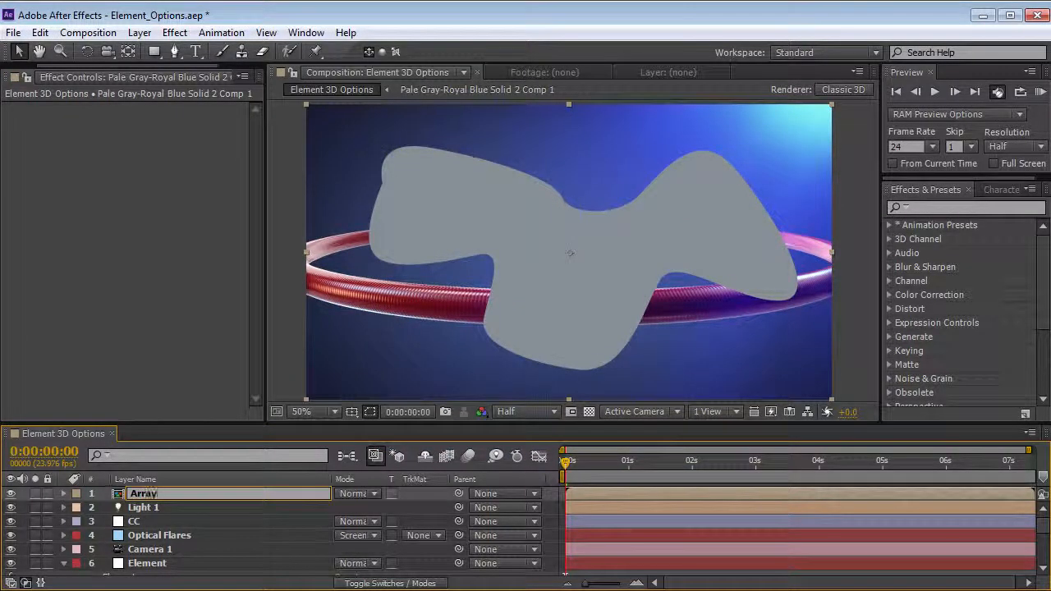
pyautogui.press('Return')
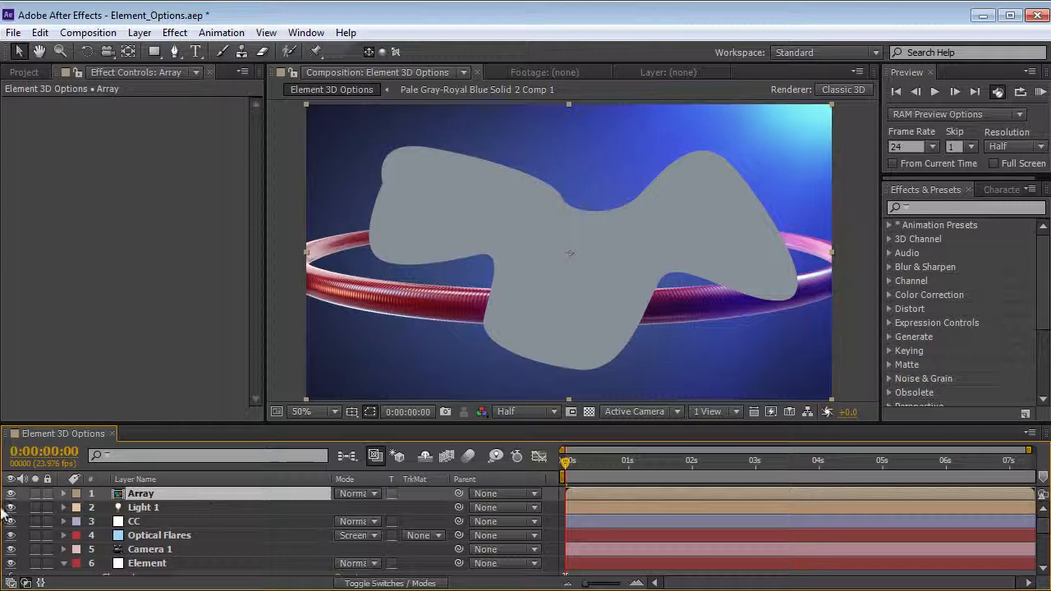
pyautogui.click(11, 493)
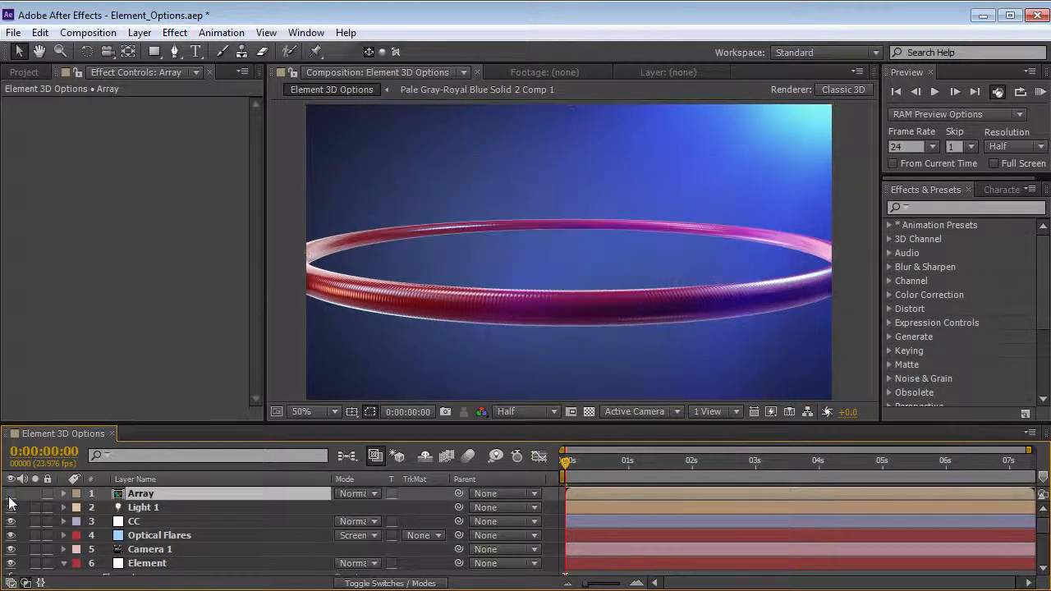
# Step: Set the Element layer's Group 1 Replicator Shape to Layer, with Array as Custom Layer and Distribution set to Automatic
pyautogui.click(148, 563)
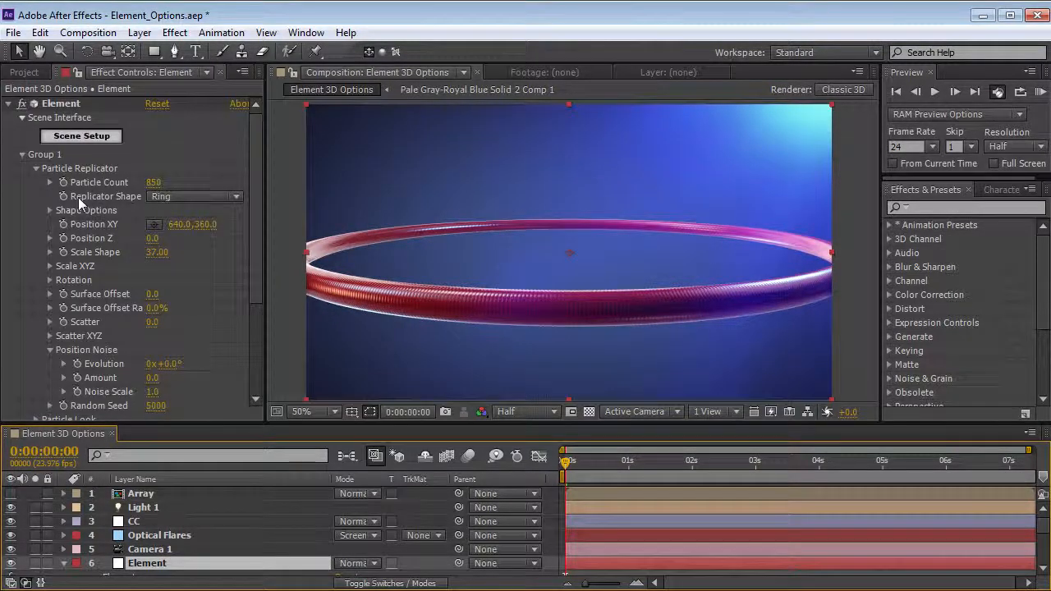
pyautogui.click(186, 197)
pyautogui.click(186, 304)
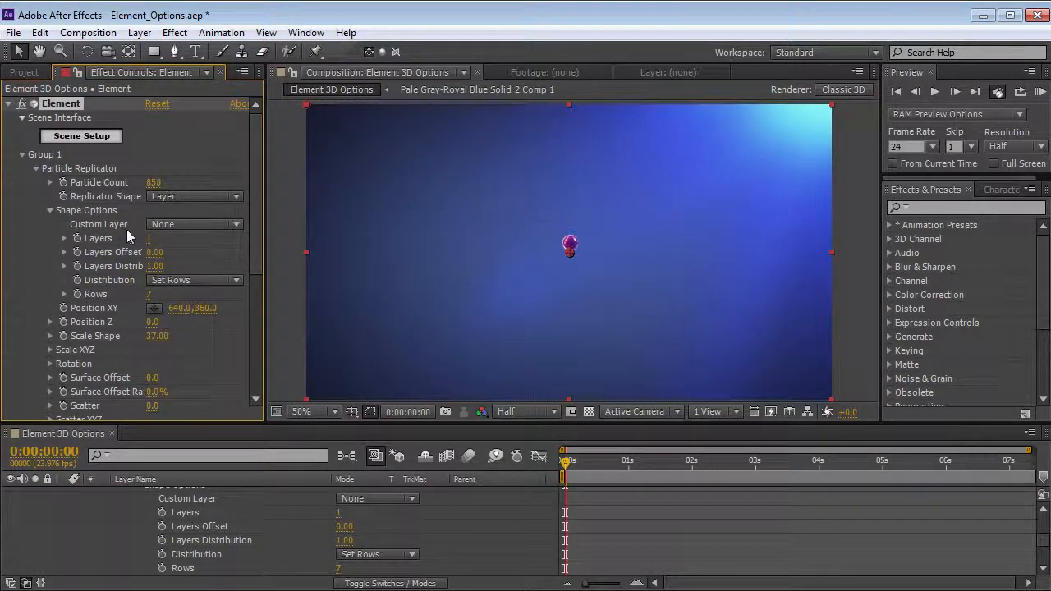
pyautogui.click(182, 223)
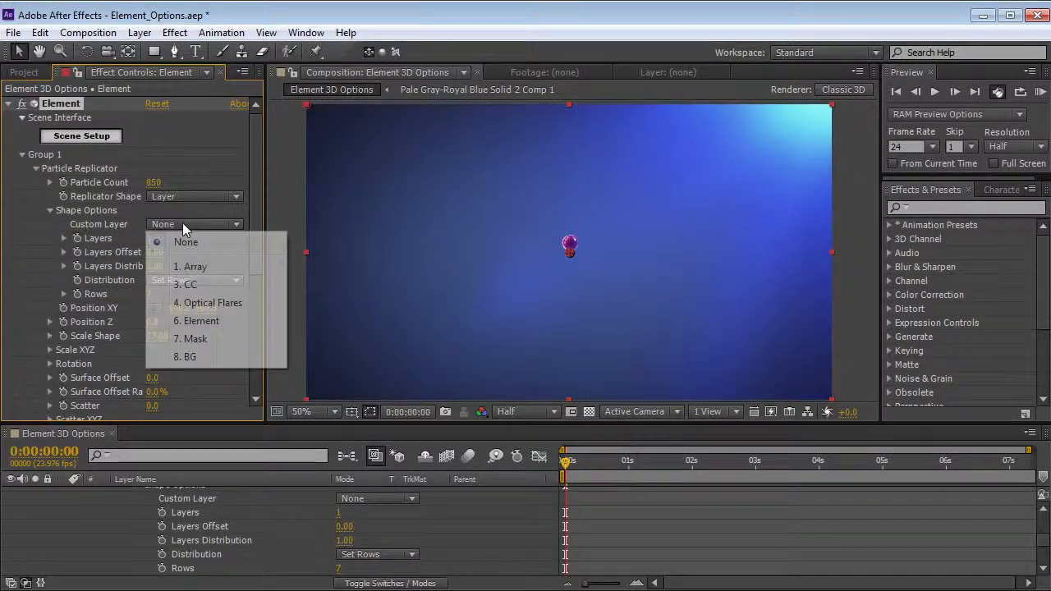
pyautogui.click(214, 269)
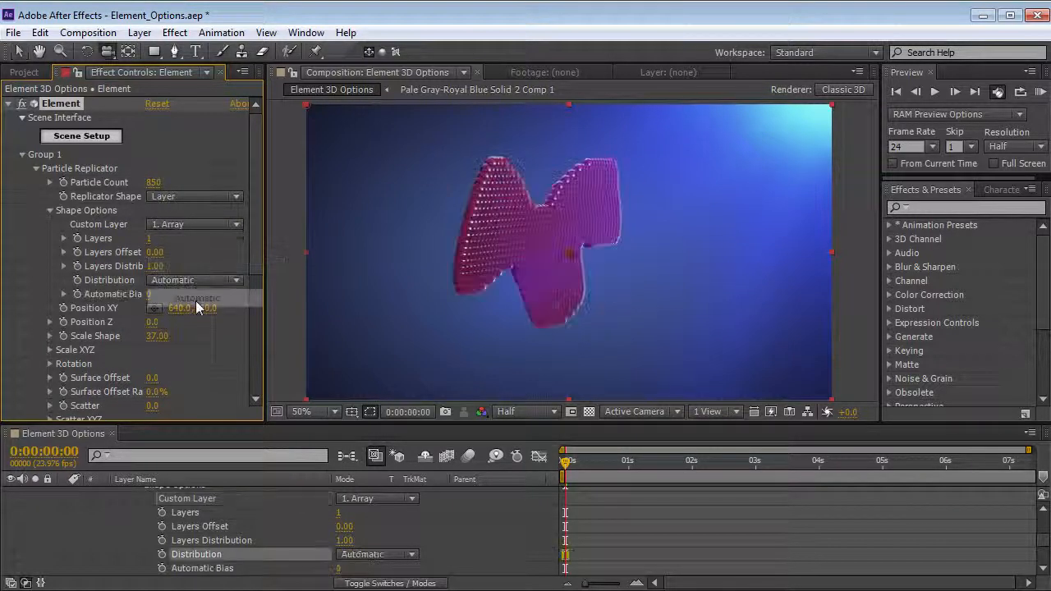
# Step: Raise Group 1's Particle Count to 4490 to fill the custom layer shape densely
pyautogui.moveTo(576, 256)
pyautogui.mouseDown()
pyautogui.moveTo(510, 197)
pyautogui.moveTo(522, 243)
pyautogui.moveTo(584, 256)
pyautogui.mouseUp()
pyautogui.moveTo(543, 289); pyautogui.dragTo(480, 281)
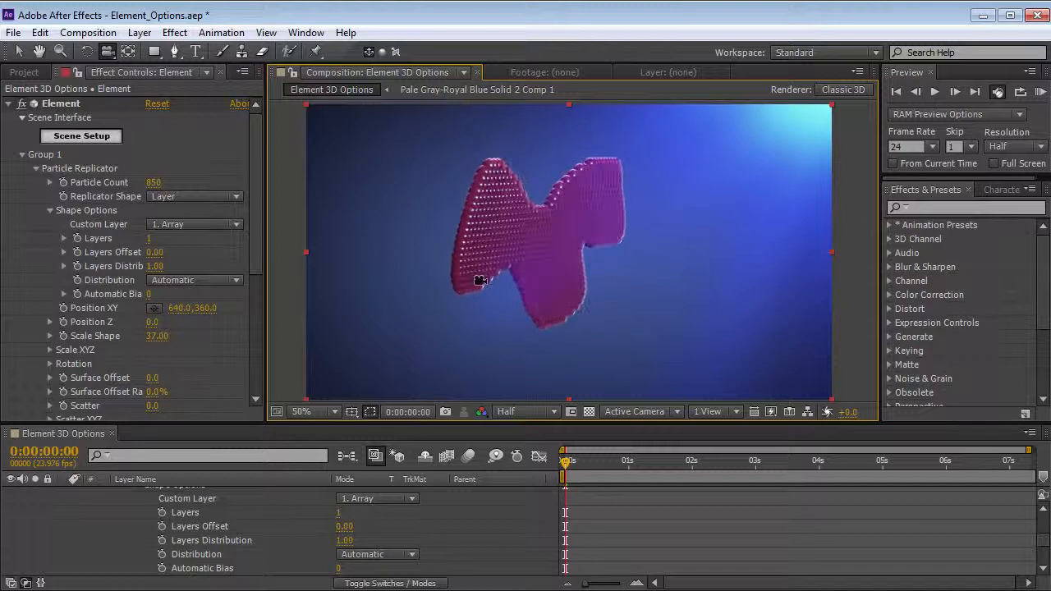
pyautogui.moveTo(152, 187); pyautogui.dragTo(268, 164)
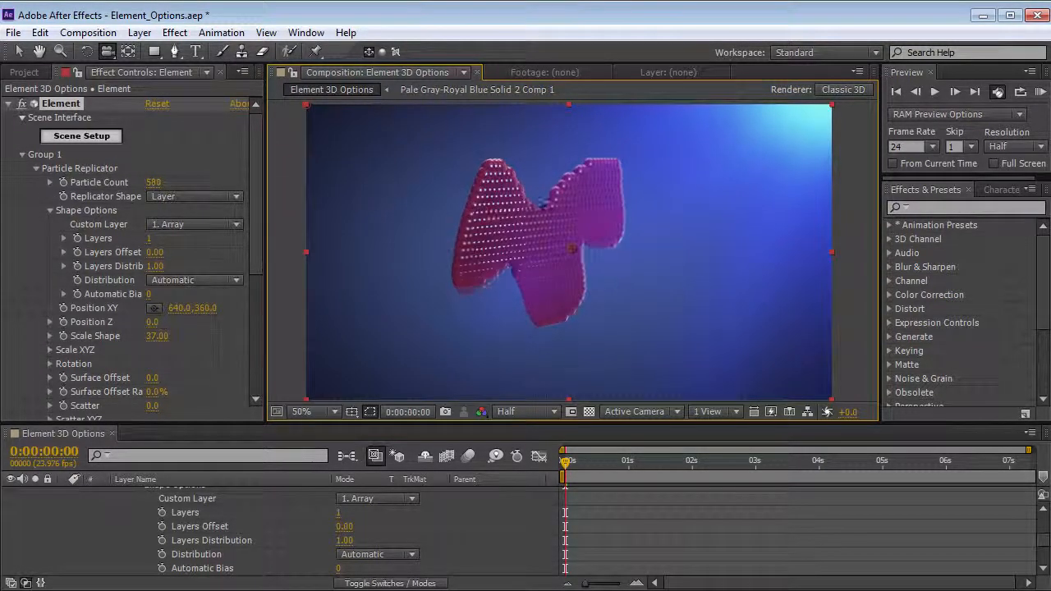
# Step: Reduce the particle Size in Group 1's Particle Look settings and view the shape closer
pyautogui.click(36, 168)
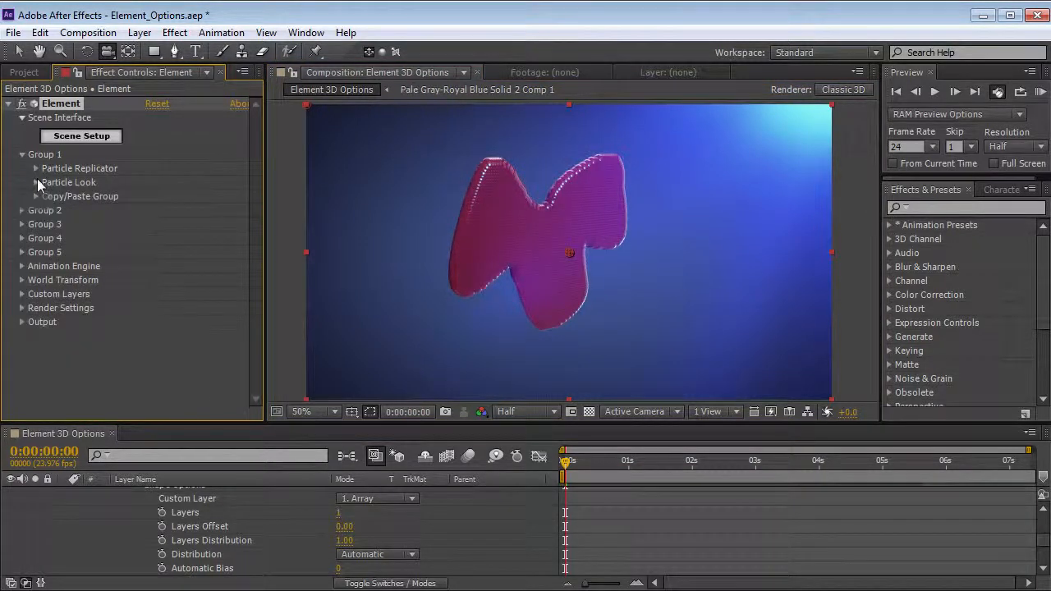
pyautogui.click(36, 180)
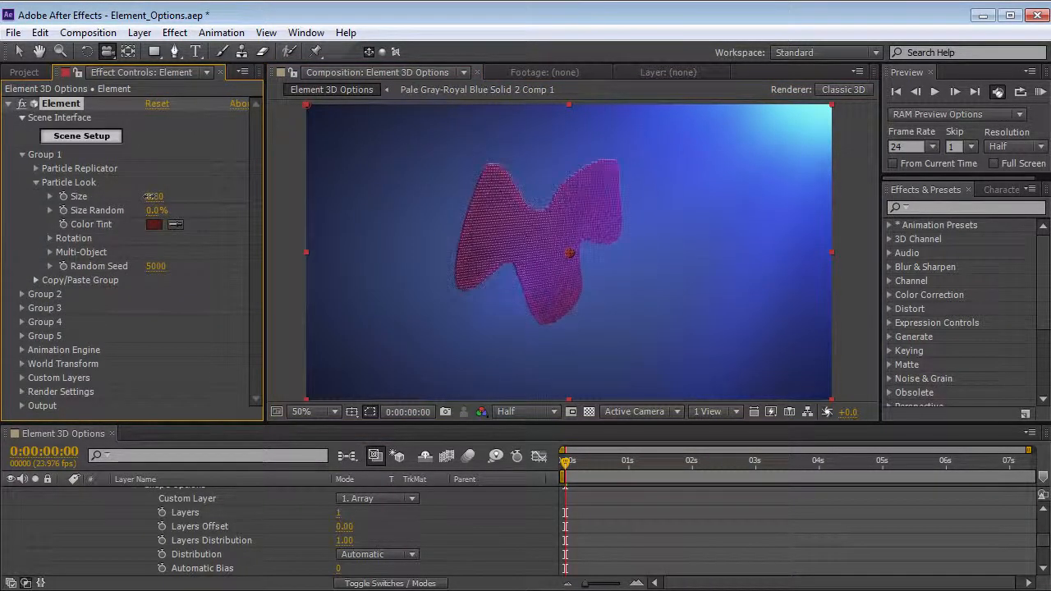
pyautogui.moveTo(494, 207); pyautogui.dragTo(529, 229)
pyautogui.click(36, 182)
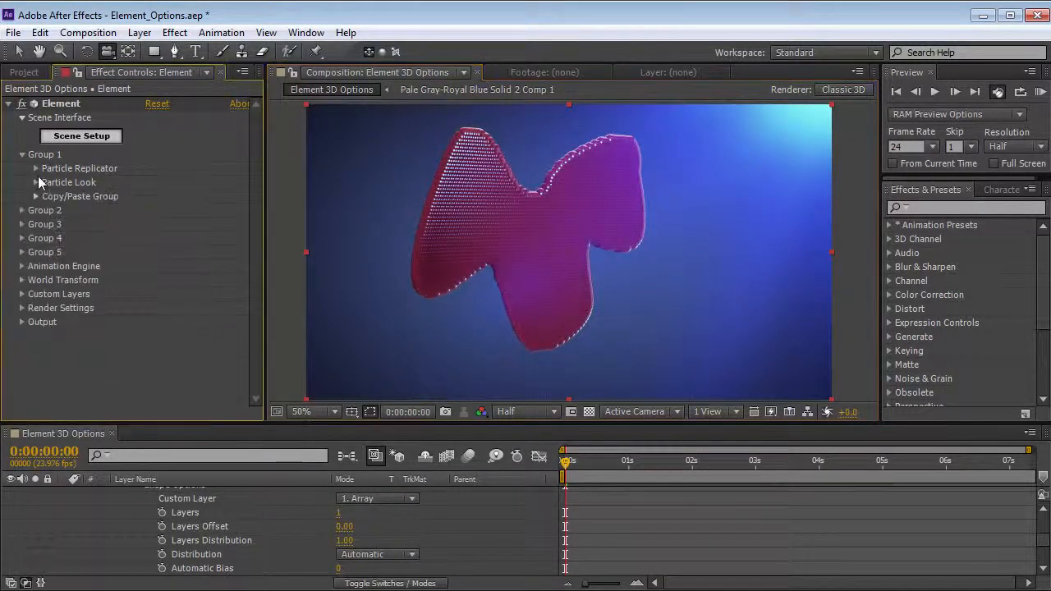
# Step: Warp the particle shape with Group 1's Position Noise, setting Amount to 82 and Noise Scale to 0.6
pyautogui.click(36, 168)
pyautogui.scroll(-5, 60, 239)
pyautogui.click(50, 261)
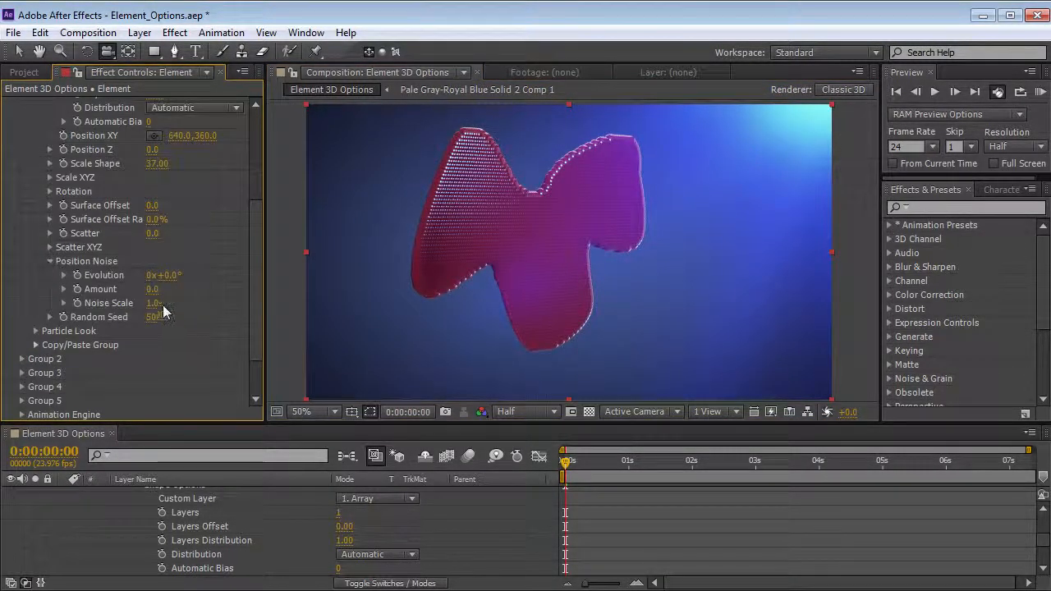
pyautogui.moveTo(185, 284); pyautogui.dragTo(156, 303)
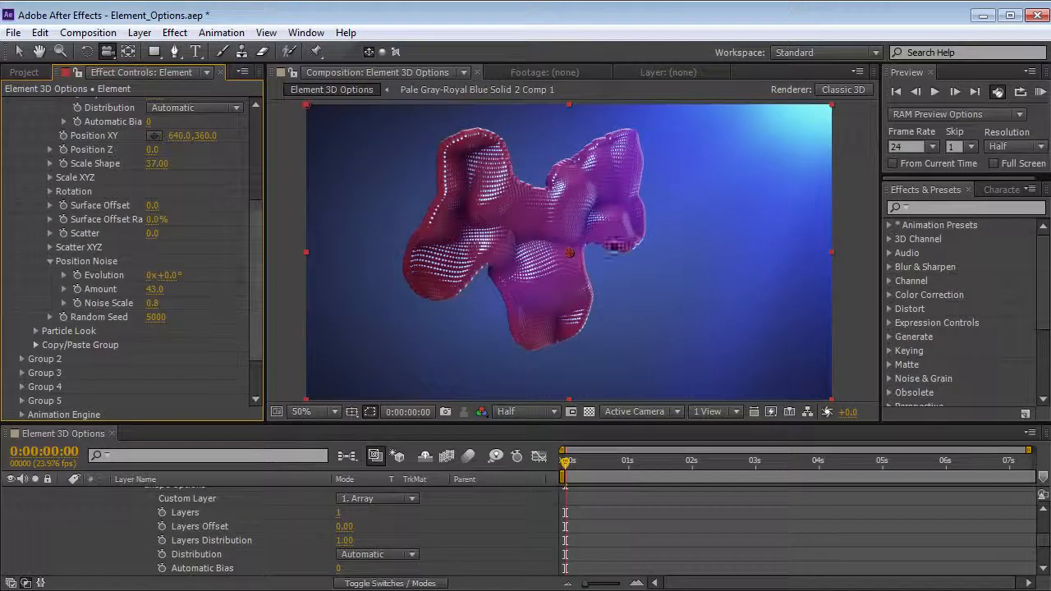
pyautogui.moveTo(483, 242); pyautogui.dragTo(573, 303)
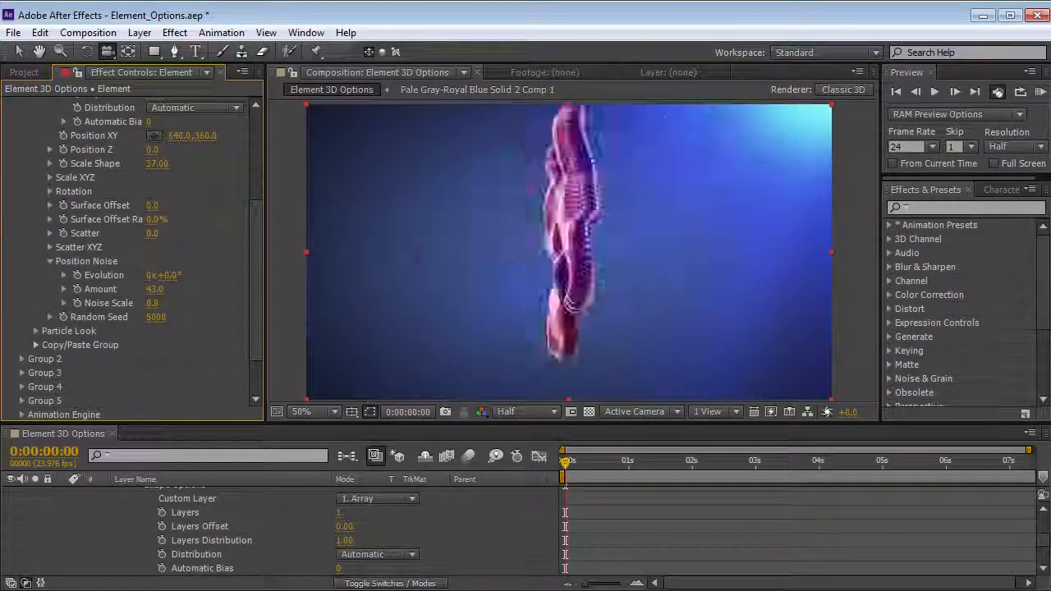
pyautogui.moveTo(150, 289)
pyautogui.mouseDown()
pyautogui.moveTo(182, 290)
pyautogui.moveTo(156, 303)
pyautogui.mouseUp()
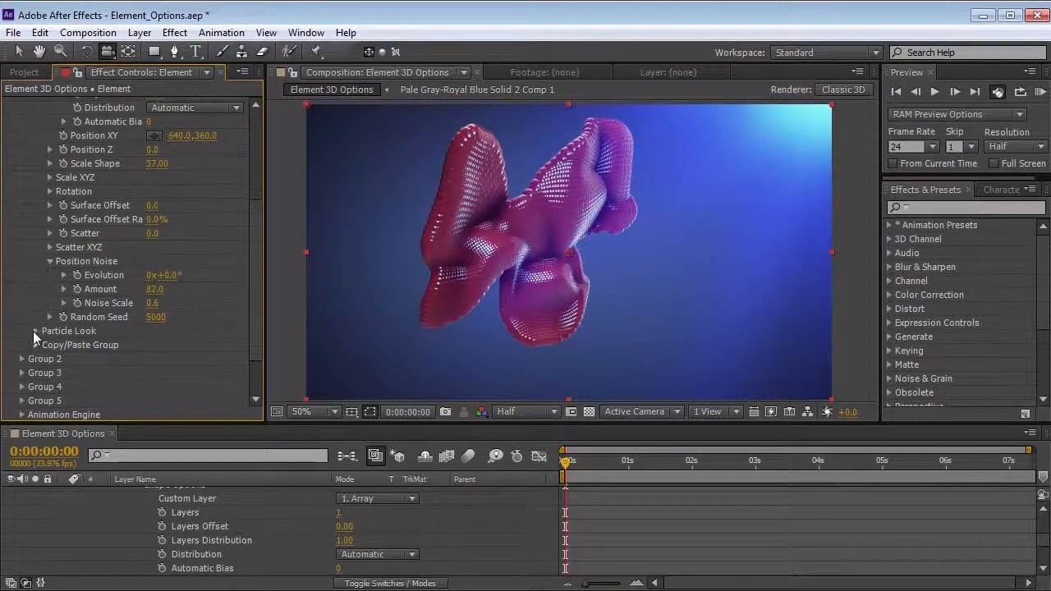
# Step: Set the particle Size in Group 1's Particle Look to 0.62
pyautogui.click(37, 332)
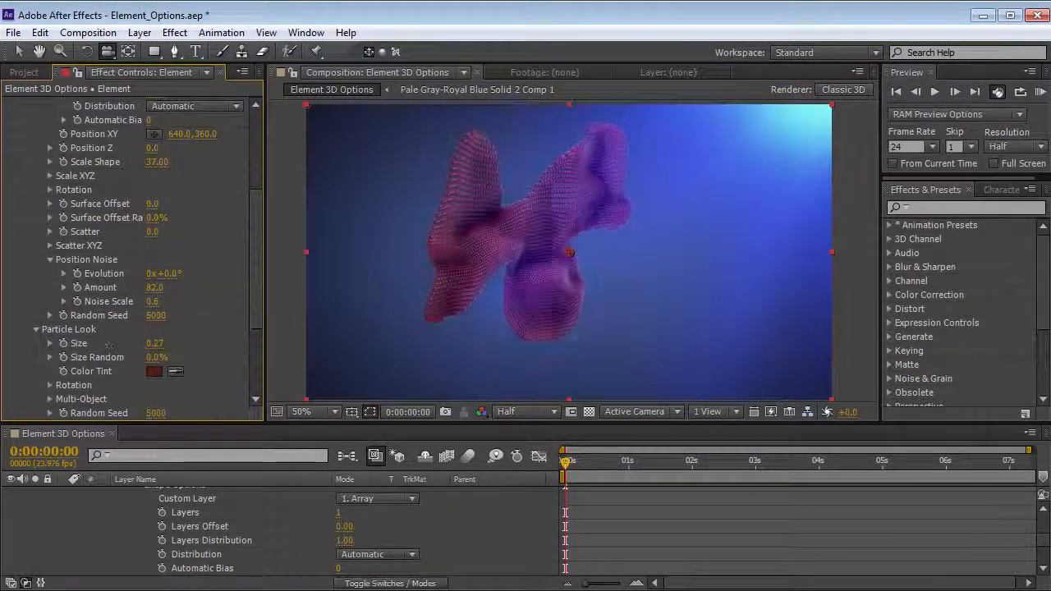
pyautogui.moveTo(154, 343); pyautogui.dragTo(289, 328)
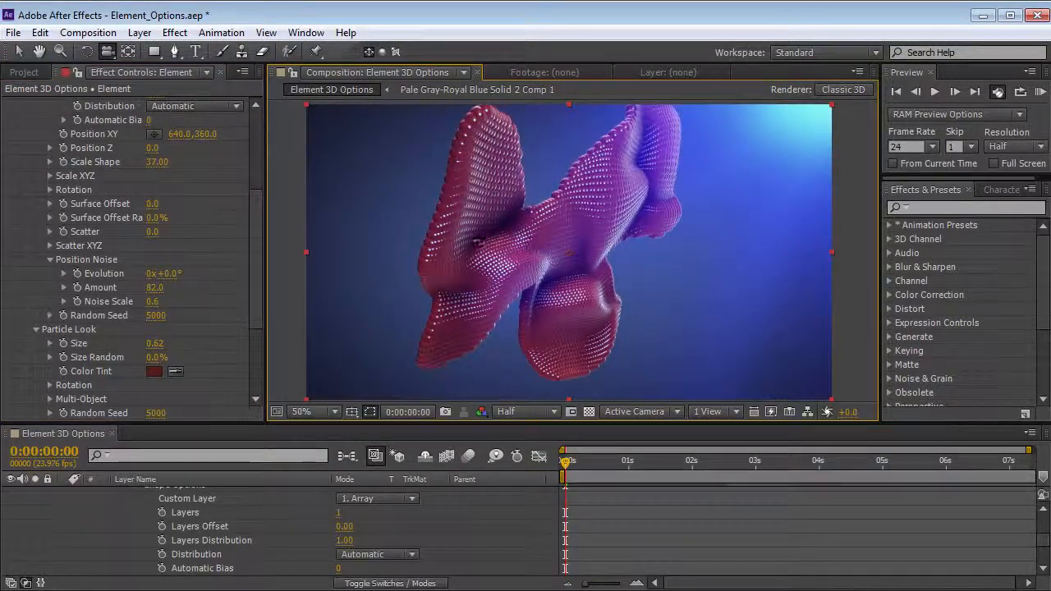
# Step: Try a stronger distortion by raising the Position Noise Amount to 268
pyautogui.moveTo(156, 289); pyautogui.dragTo(364, 261)
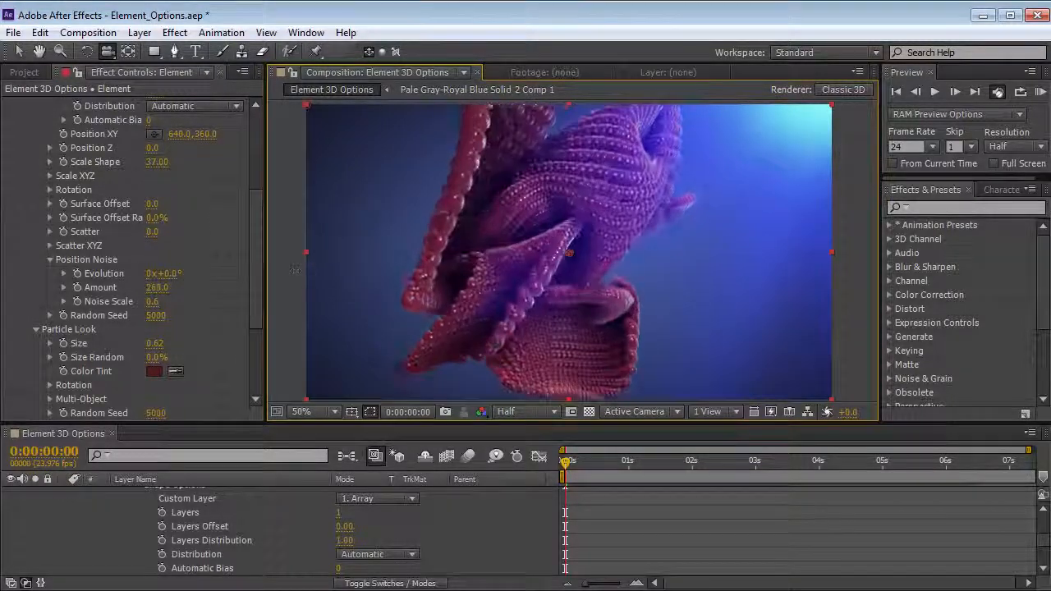
pyautogui.scroll(3, 255, 231)
pyautogui.scroll(1, 255, 231)
pyautogui.click(185, 196)
pyautogui.click(208, 175)
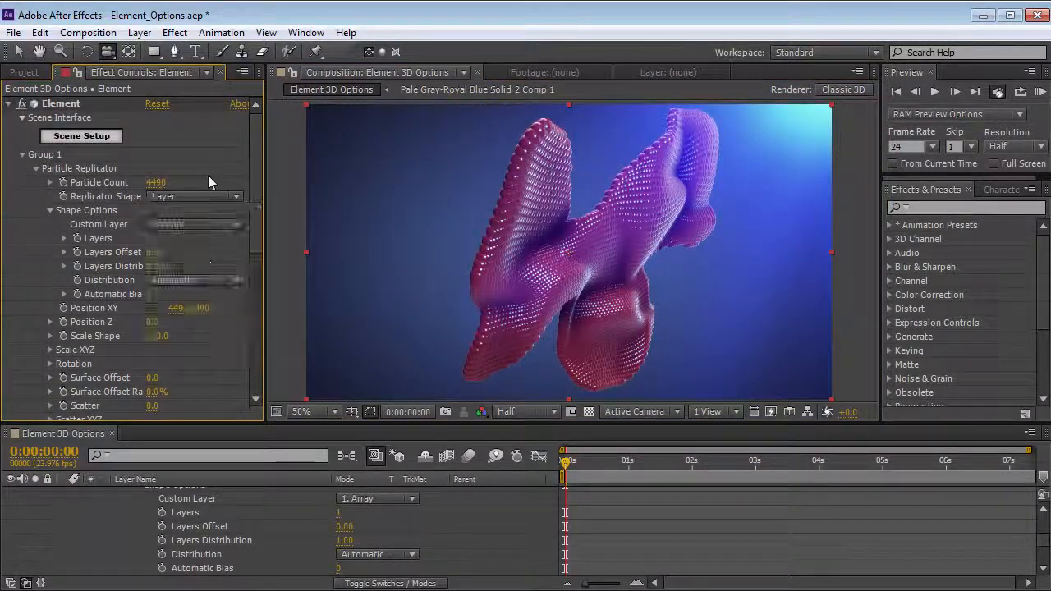
# Step: Flatten the particle shape by setting Group 1's Position Noise Amount to 0
pyautogui.moveTo(257, 205); pyautogui.dragTo(257, 280)
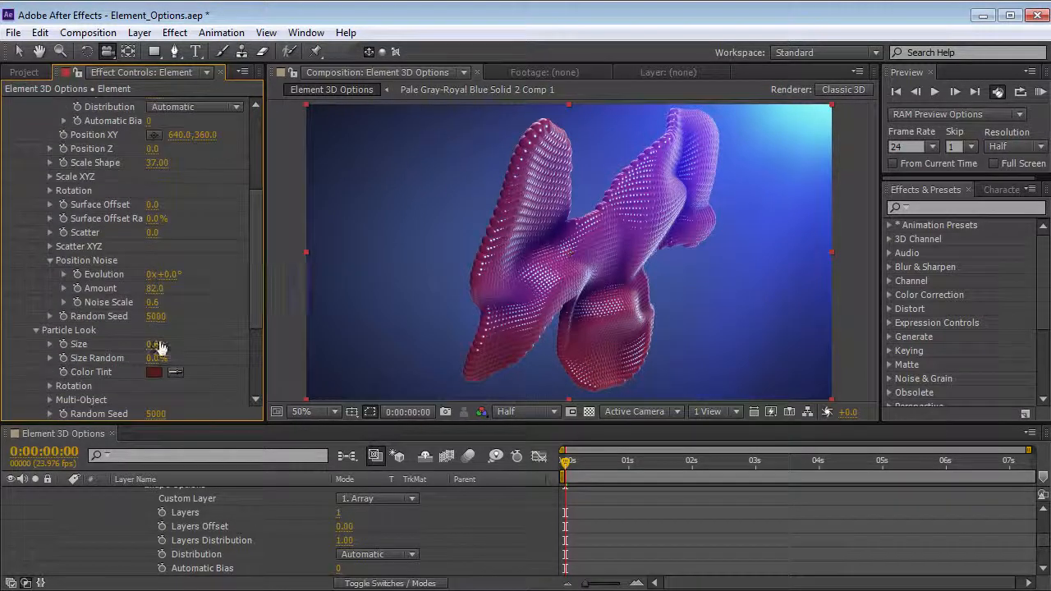
pyautogui.write('0')
pyautogui.press('Return')
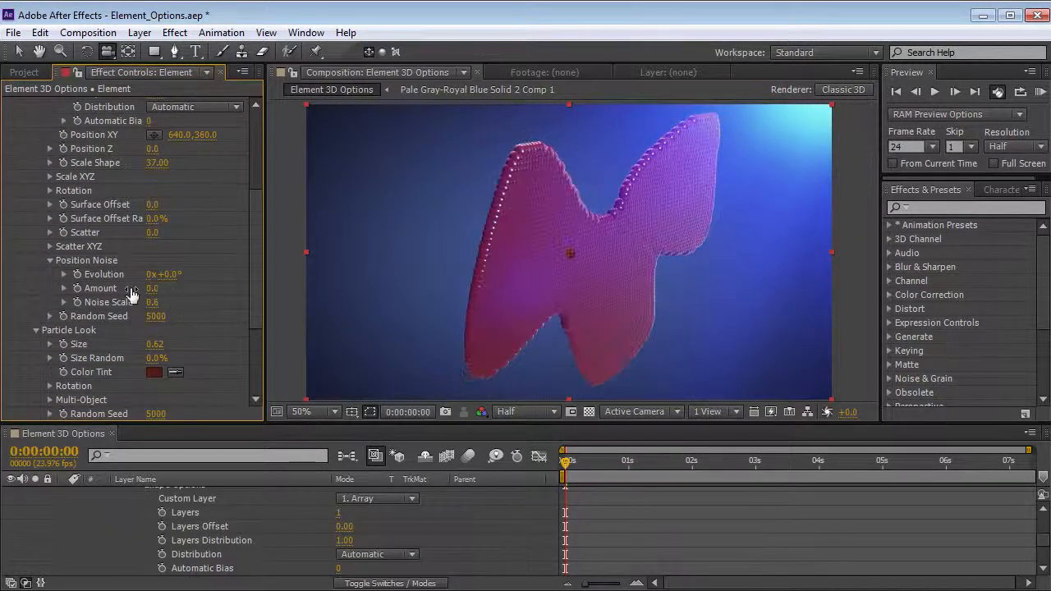
pyautogui.click(49, 260)
pyautogui.scroll(5, 257, 312)
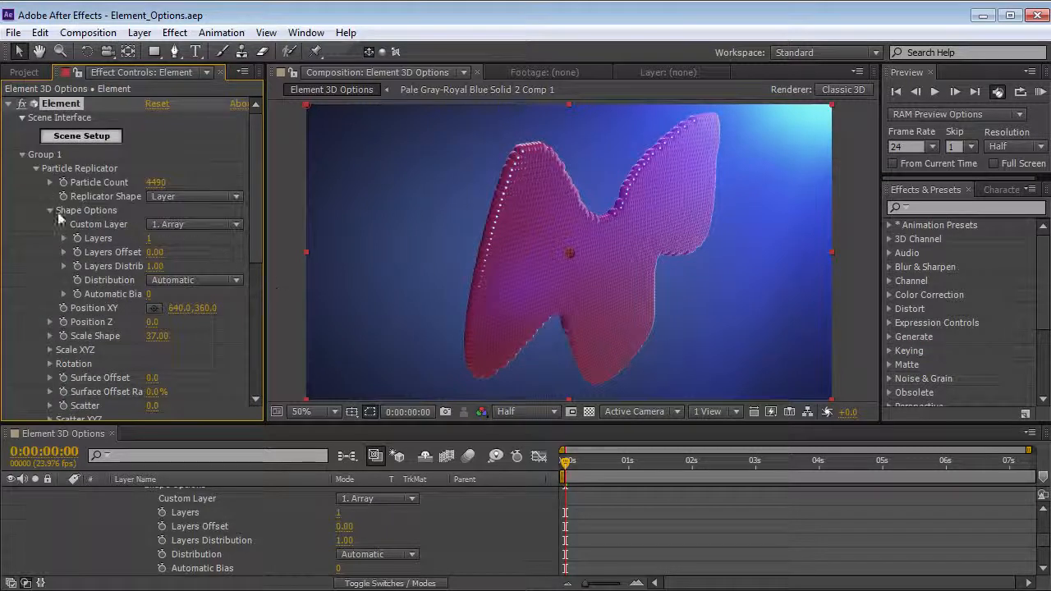
pyautogui.click(186, 197)
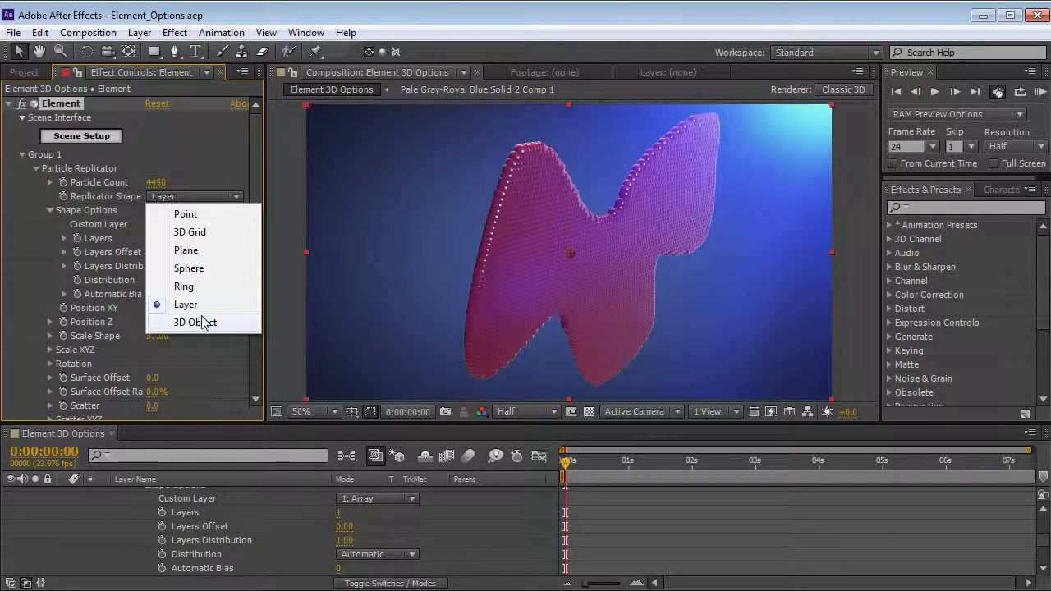
pyautogui.click(198, 174)
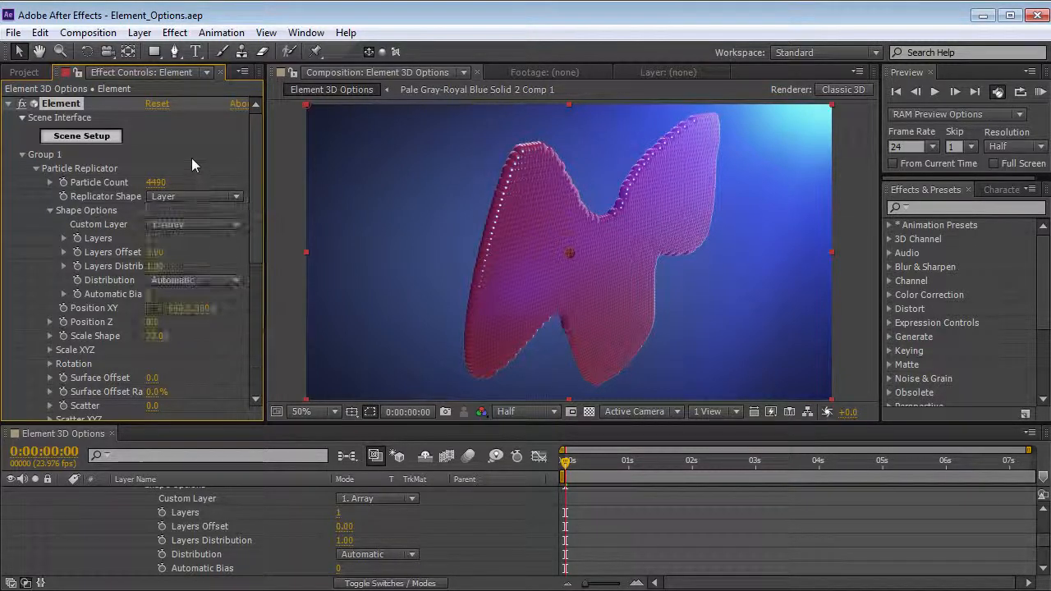
# Step: In Scene Setup, add the stopwatch model from the Demo folder and mark it as the replicator shape for group 1
pyautogui.click(82, 137)
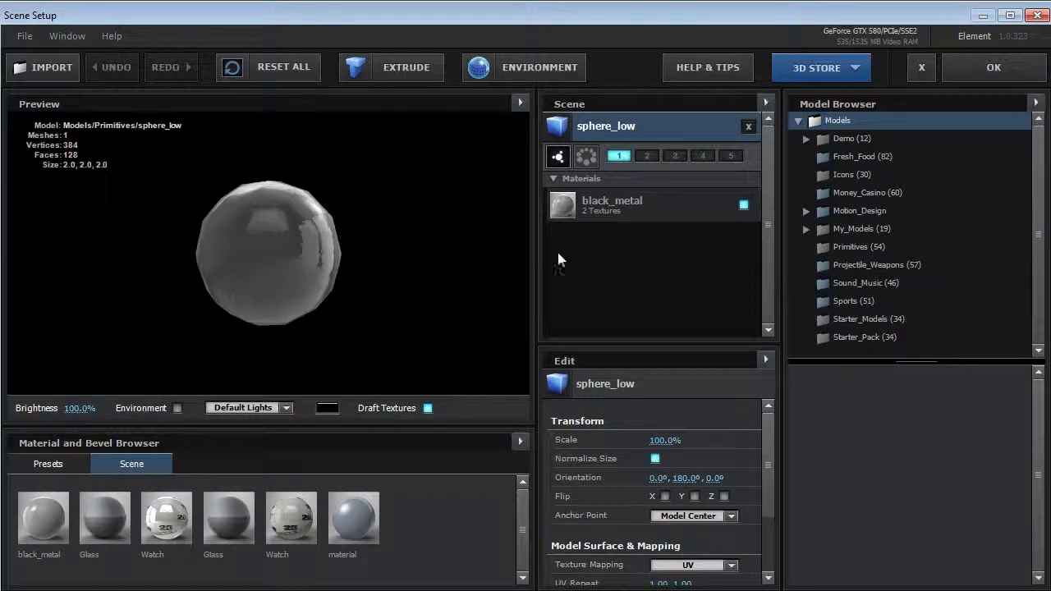
pyautogui.moveTo(252, 248); pyautogui.dragTo(297, 236)
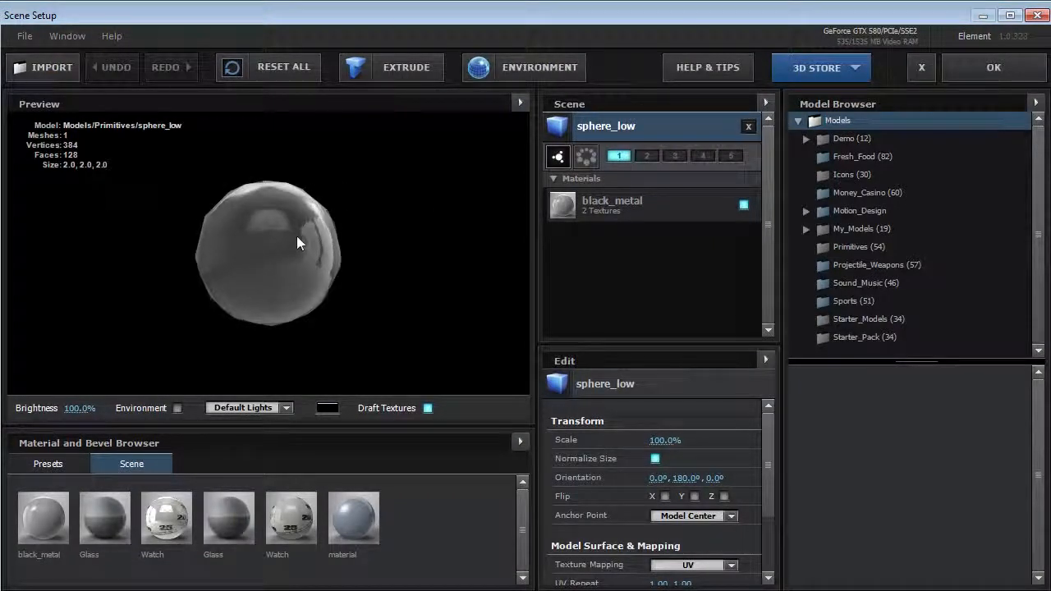
pyautogui.click(864, 139)
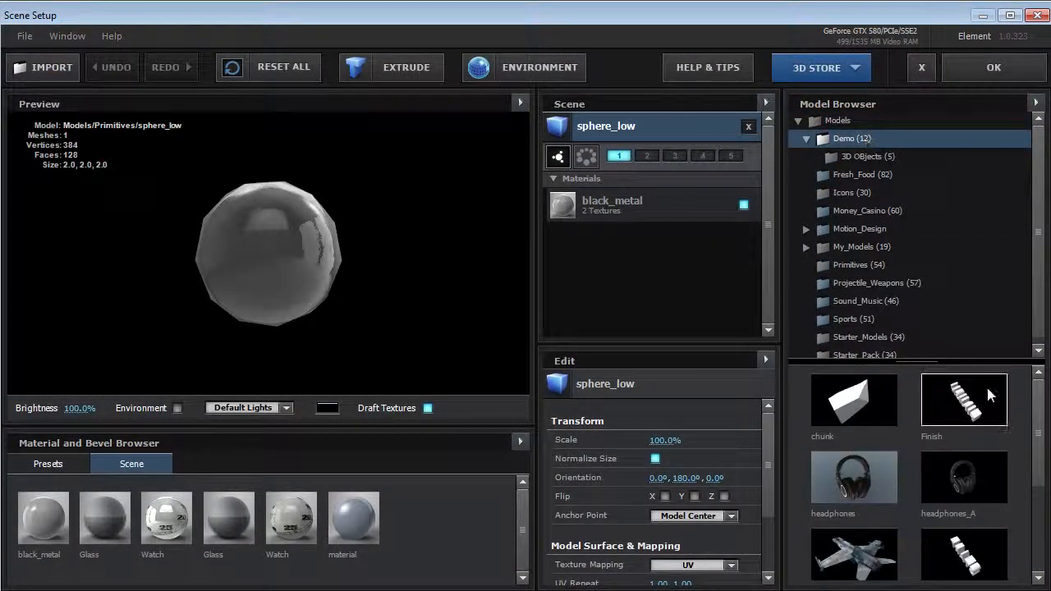
pyautogui.scroll(-3, 1043, 427)
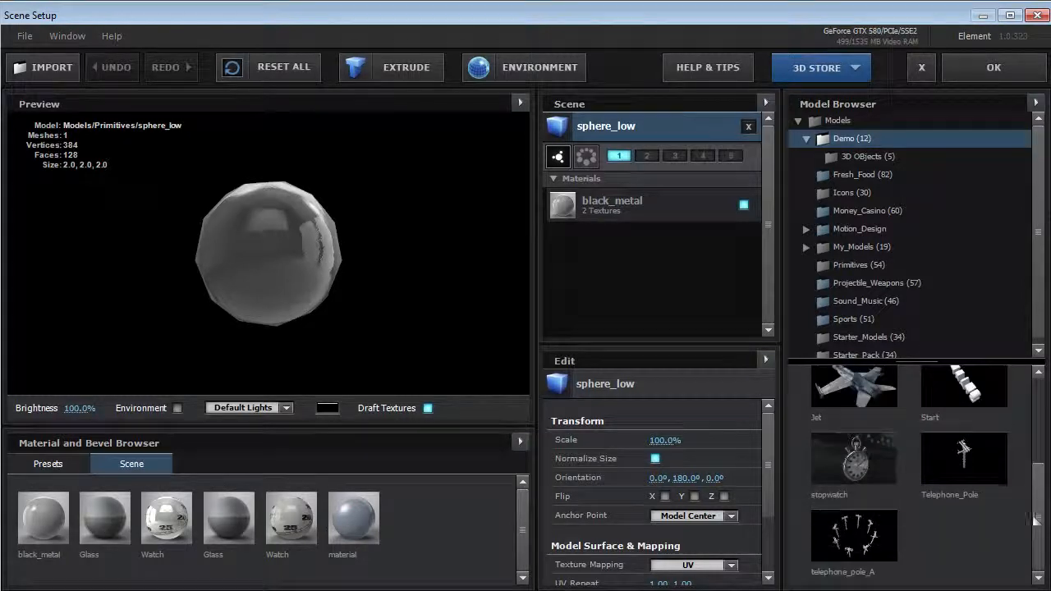
pyautogui.click(854, 458)
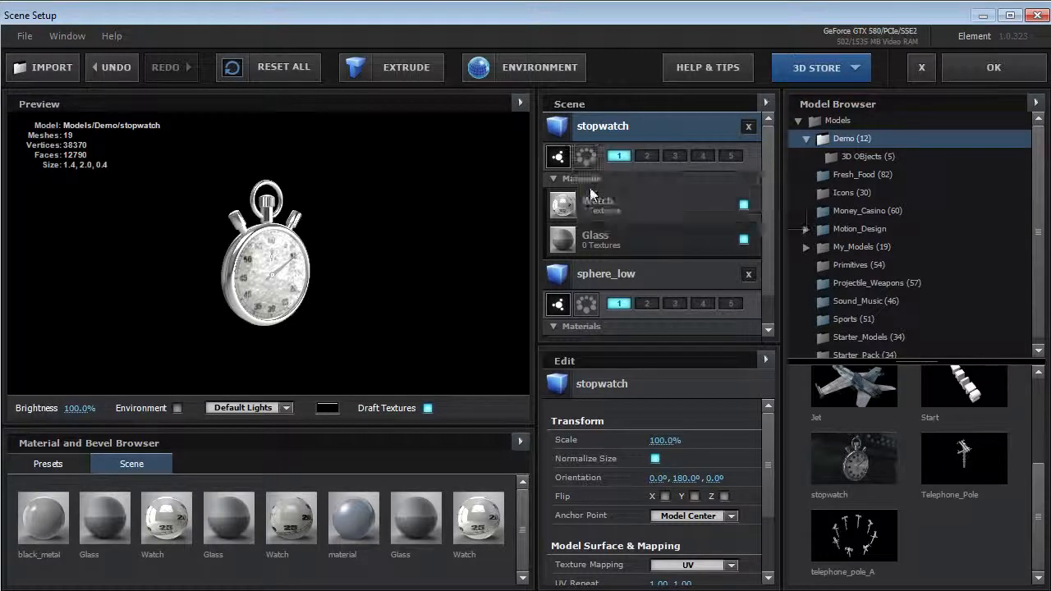
pyautogui.click(590, 161)
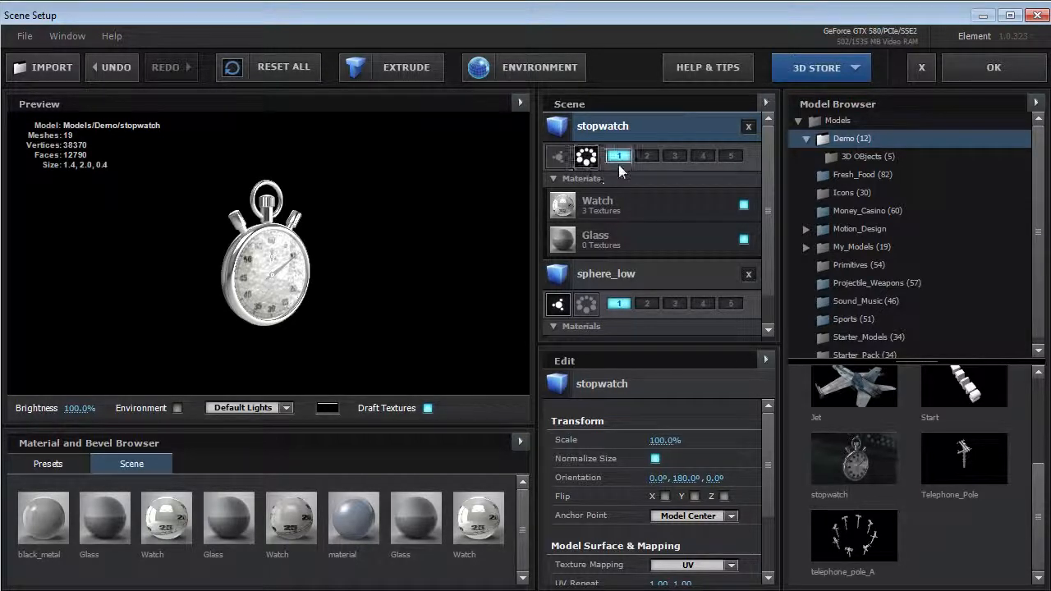
# Step: Inspect the stopwatch model up close in the Scene Setup preview and display its vertices as a Point Cloud
pyautogui.moveTo(291, 244); pyautogui.dragTo(324, 269)
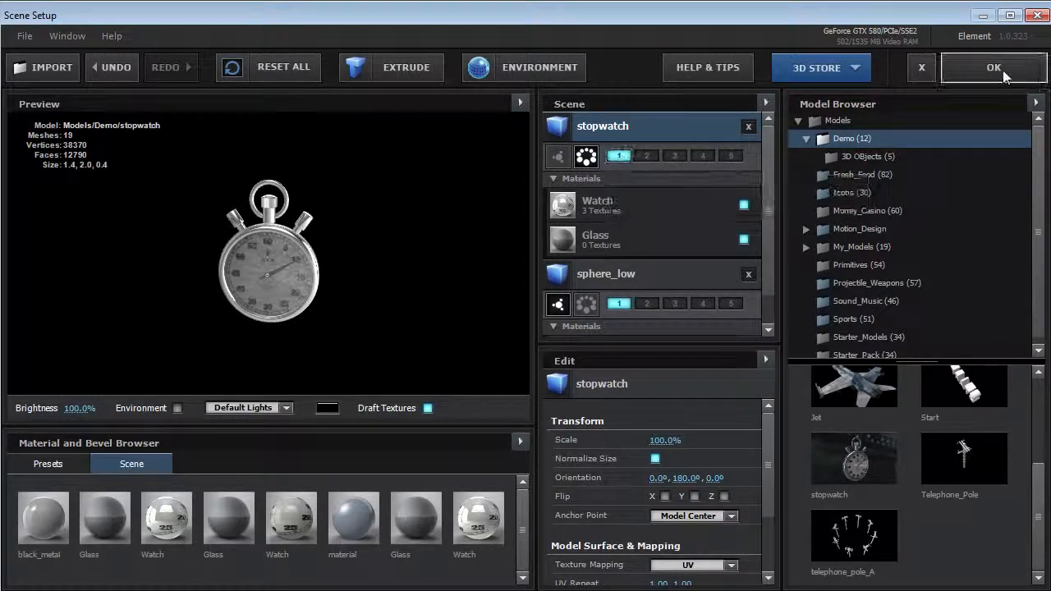
pyautogui.scroll(5, 251, 278)
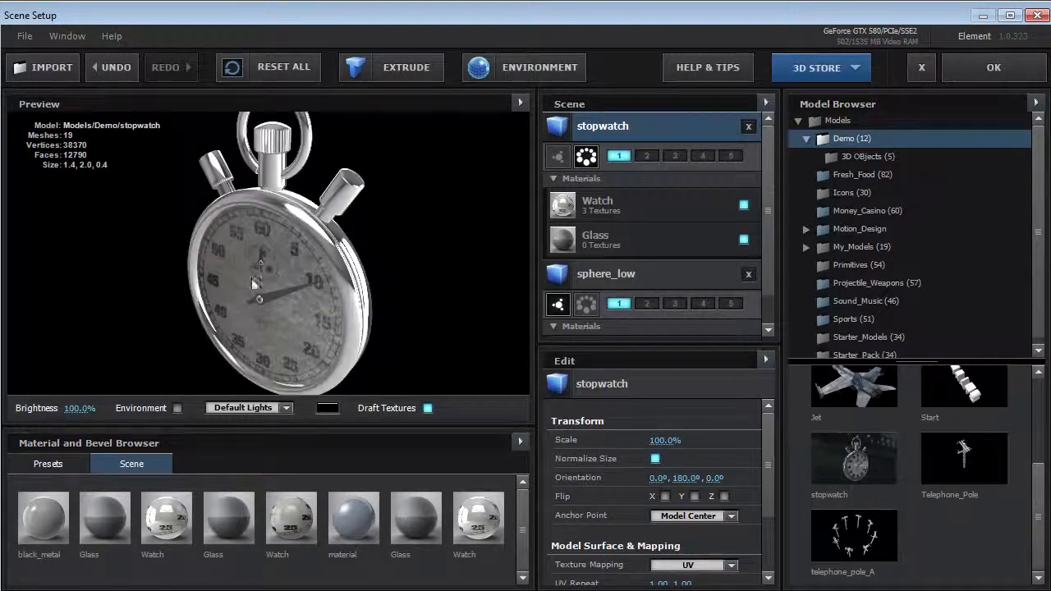
pyautogui.moveTo(320, 267); pyautogui.dragTo(370, 213)
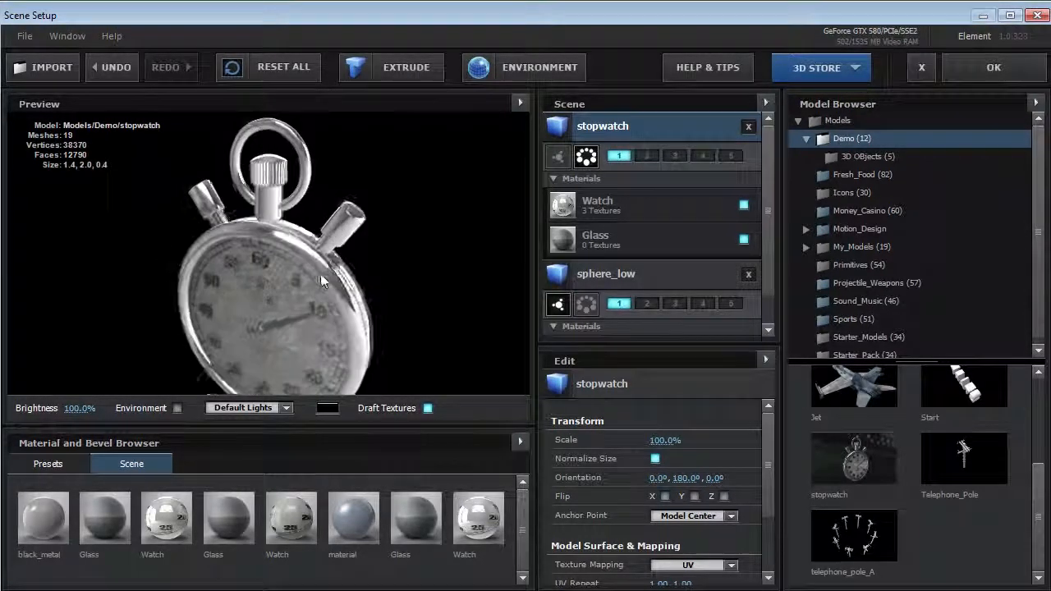
pyautogui.click(519, 102)
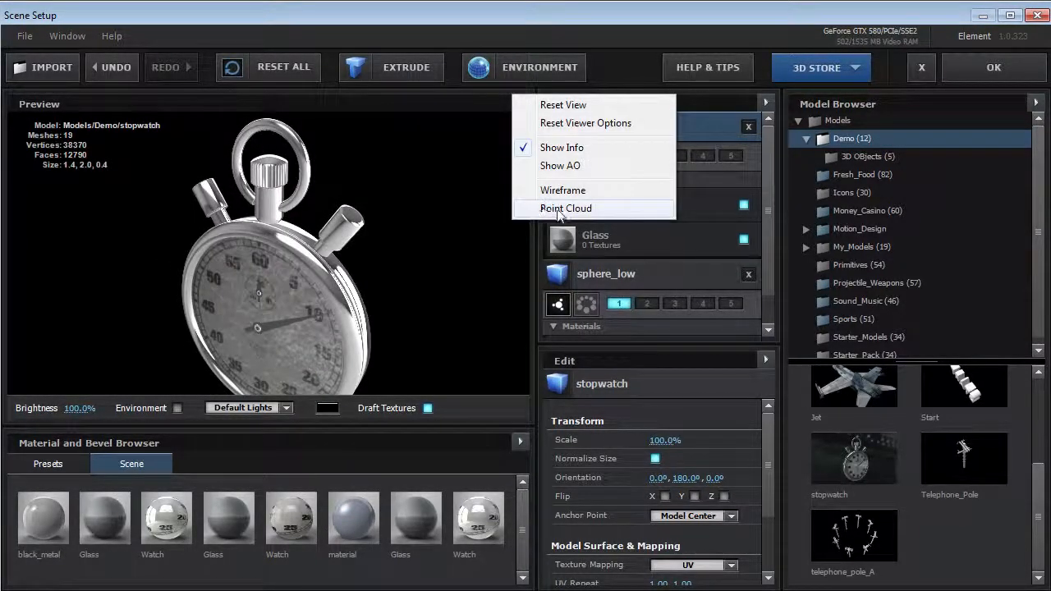
pyautogui.click(565, 209)
pyautogui.moveTo(433, 254); pyautogui.dragTo(368, 306)
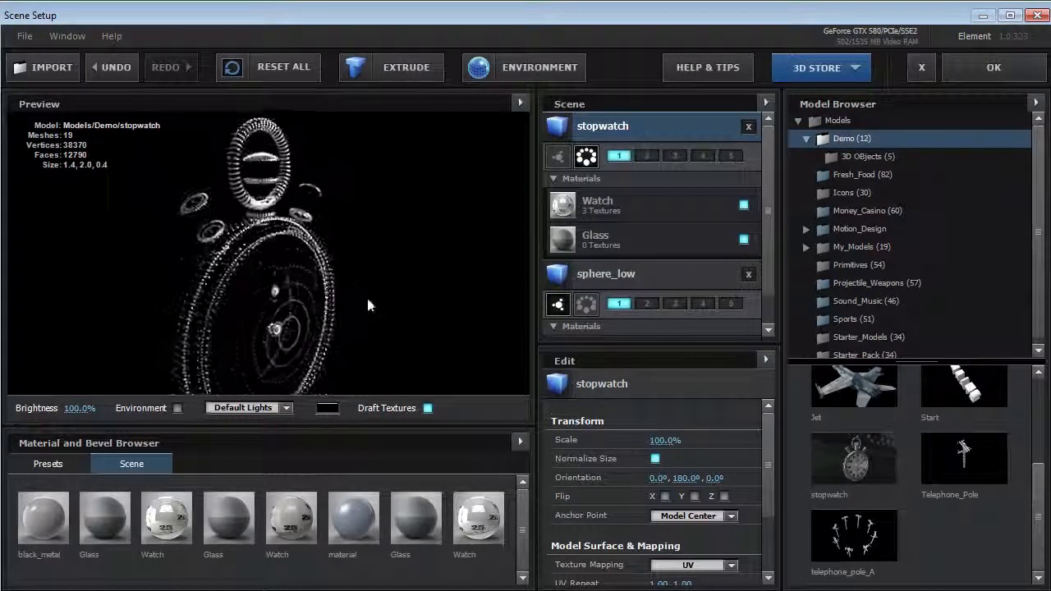
# Step: Switch the stopwatch preview to Wireframe and examine how its vertices are connected
pyautogui.click(520, 103)
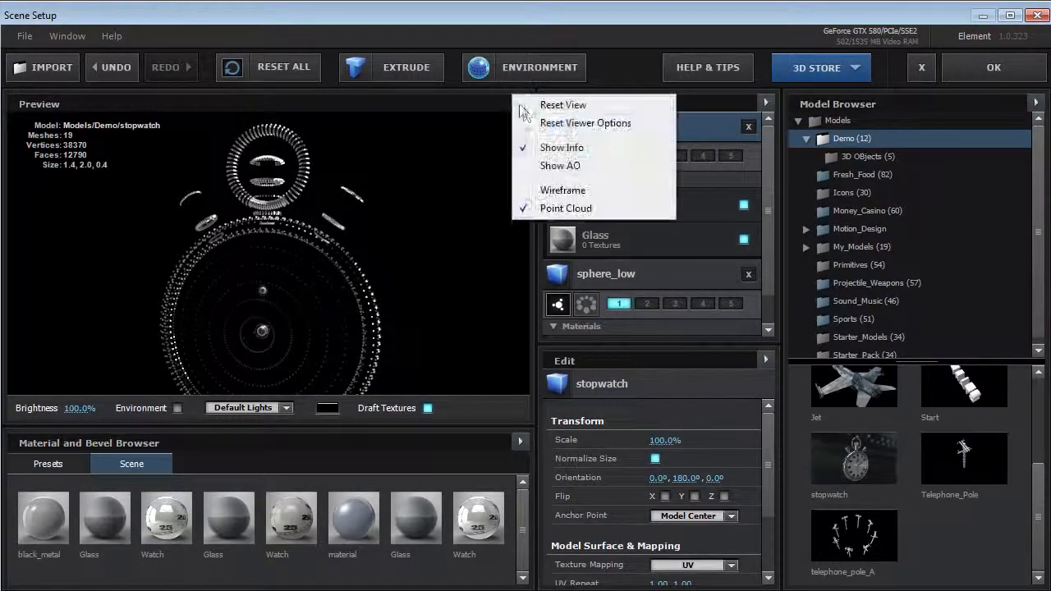
pyautogui.click(549, 190)
pyautogui.scroll(6, 304, 247)
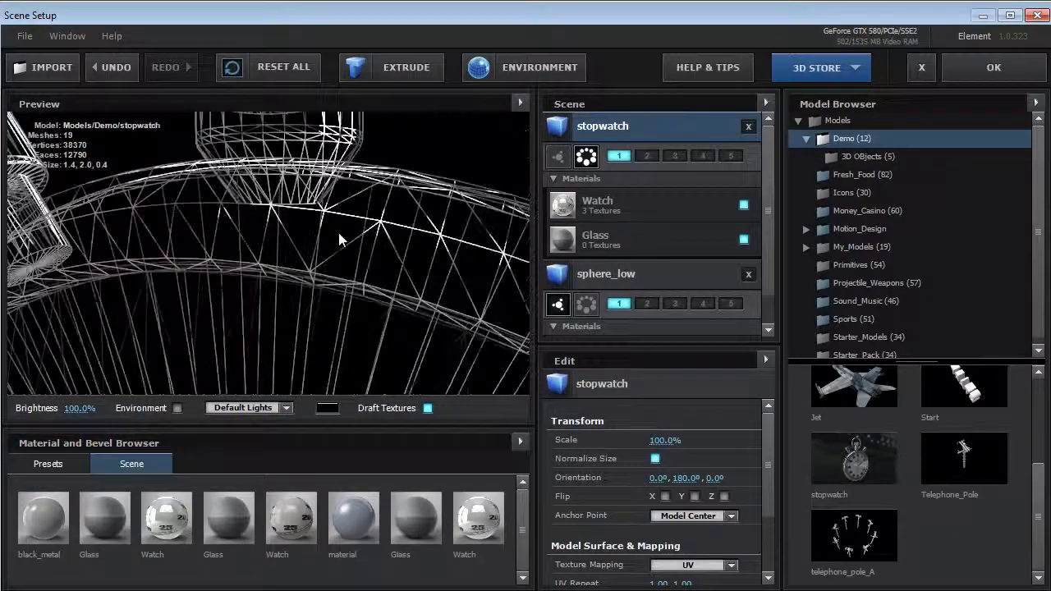
pyautogui.scroll(-5, 341, 242)
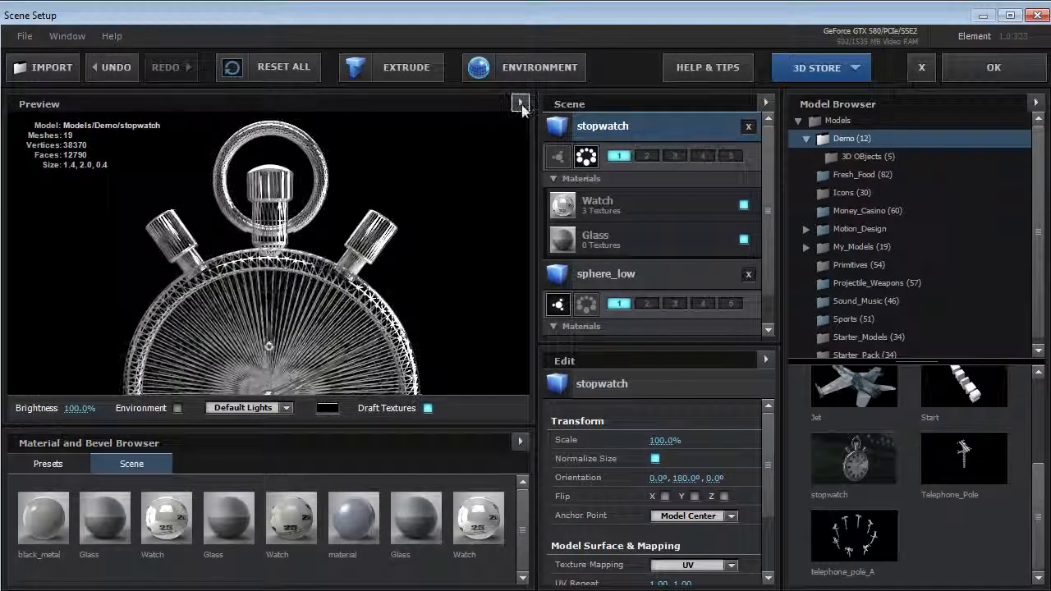
# Step: Return the stopwatch preview to Point Cloud display and accept the Scene Setup changes
pyautogui.click(520, 102)
pyautogui.click(549, 207)
pyautogui.moveTo(296, 307); pyautogui.dragTo(278, 276)
pyautogui.click(992, 71)
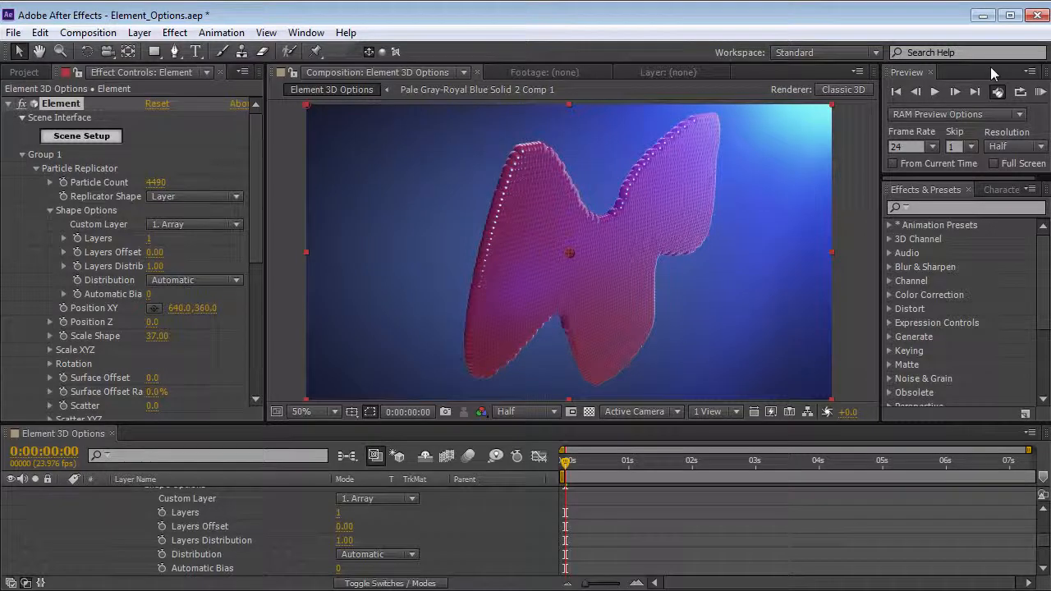
# Step: Set Group 1's Replicator Shape to 3D Object and reduce its Scale Shape to 15 so the stopwatch fits the frame
pyautogui.click(180, 196)
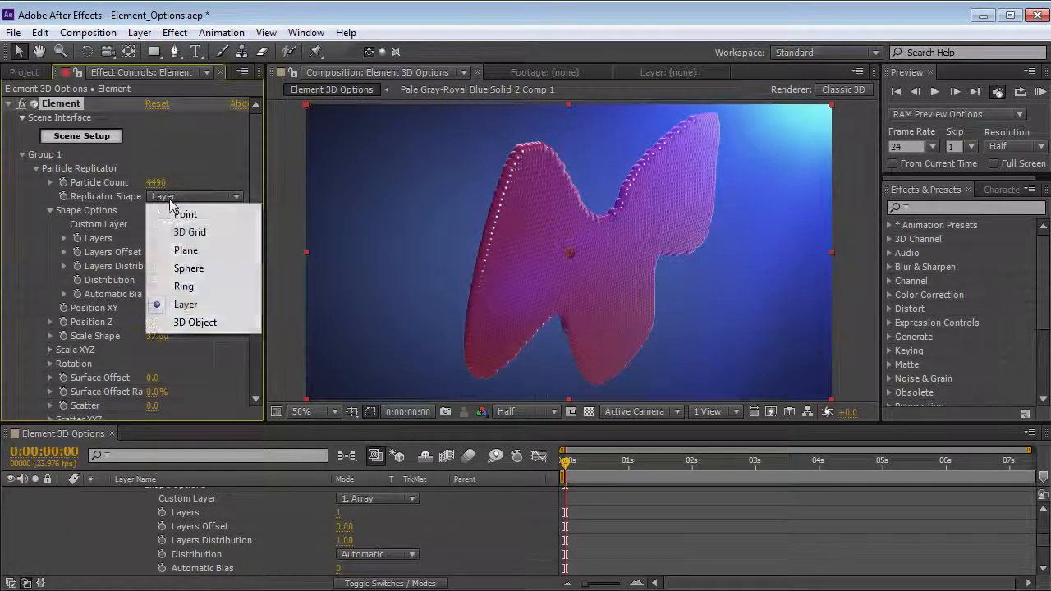
pyautogui.click(197, 323)
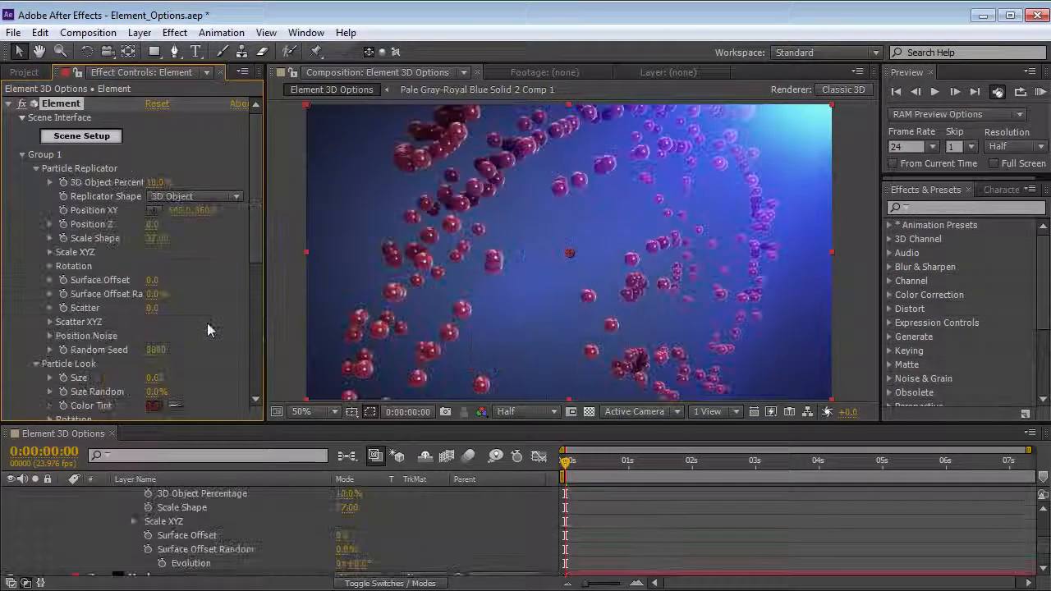
pyautogui.moveTo(157, 245); pyautogui.dragTo(139, 245)
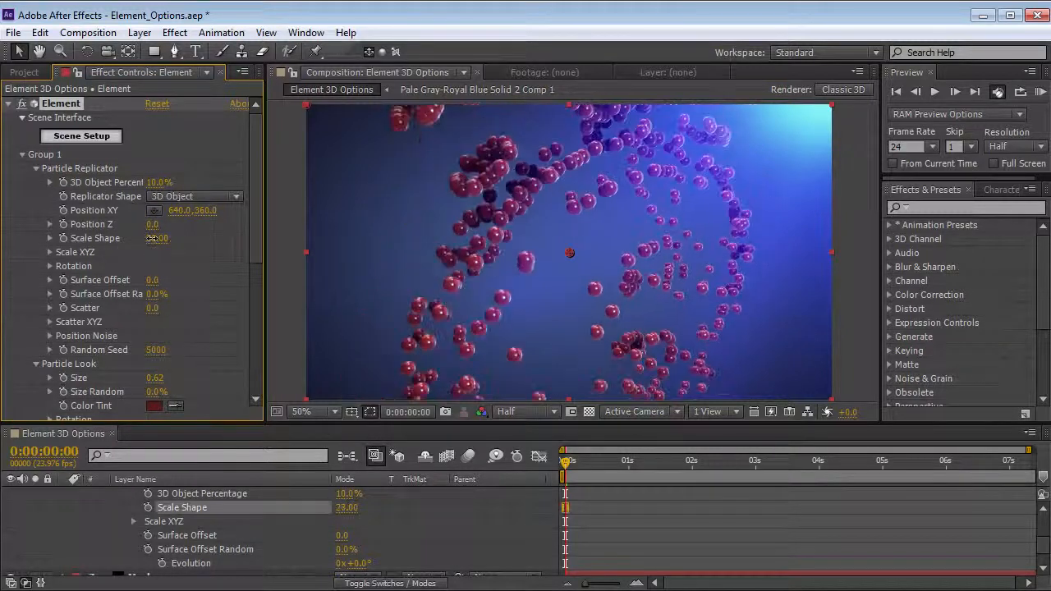
pyautogui.press('c')
pyautogui.moveTo(642, 208); pyautogui.dragTo(519, 220)
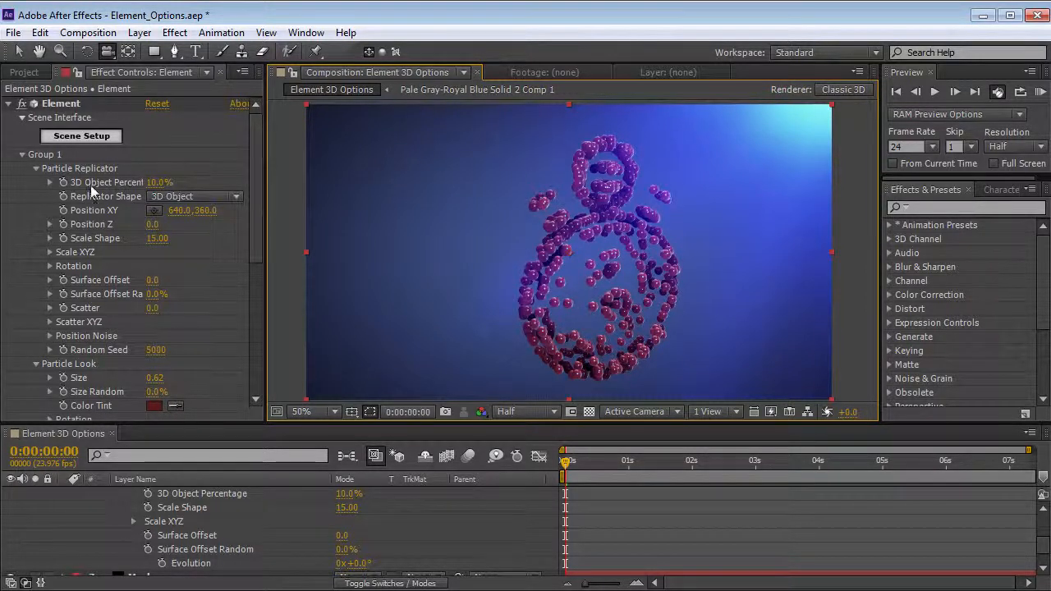
# Step: Raise Group 1's 3D Object Percentage to 100% to place particles on all of the stopwatch's vertices
pyautogui.moveTo(158, 183); pyautogui.dragTo(308, 173)
pyautogui.moveTo(703, 310); pyautogui.dragTo(631, 280)
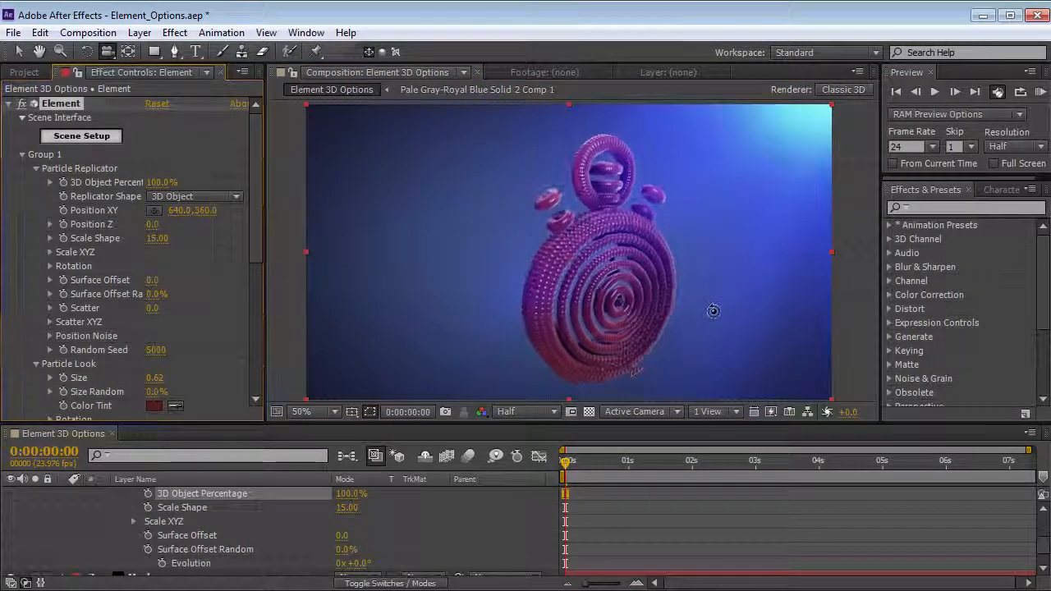
pyautogui.click(35, 168)
pyautogui.click(36, 168)
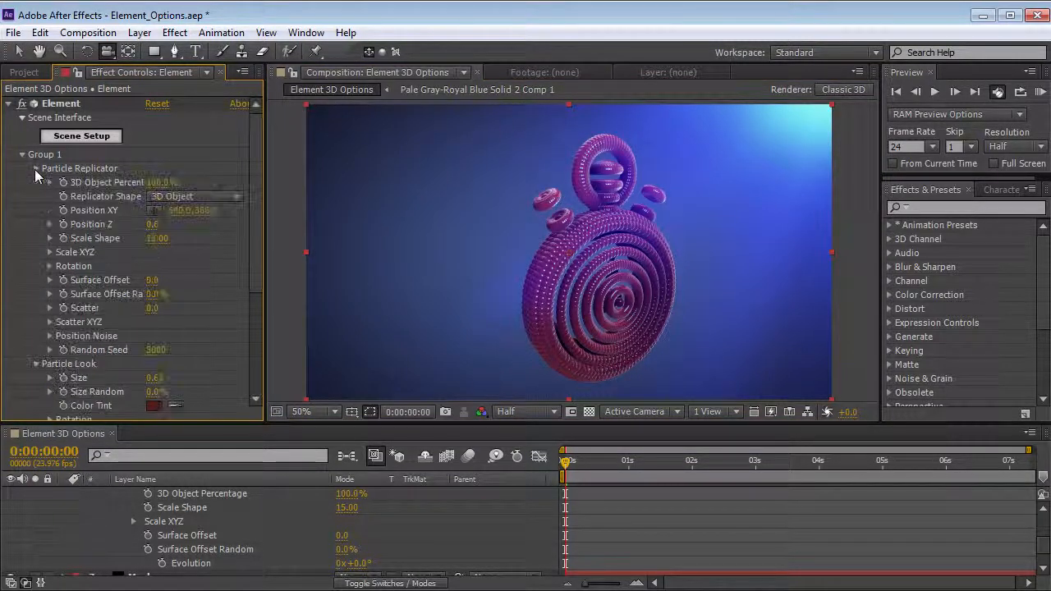
# Step: Try scattering the stopwatch's particles with Group 1's Scatter at about 2.9
pyautogui.scroll(-1, 257, 250)
pyautogui.scroll(-1, 257, 250)
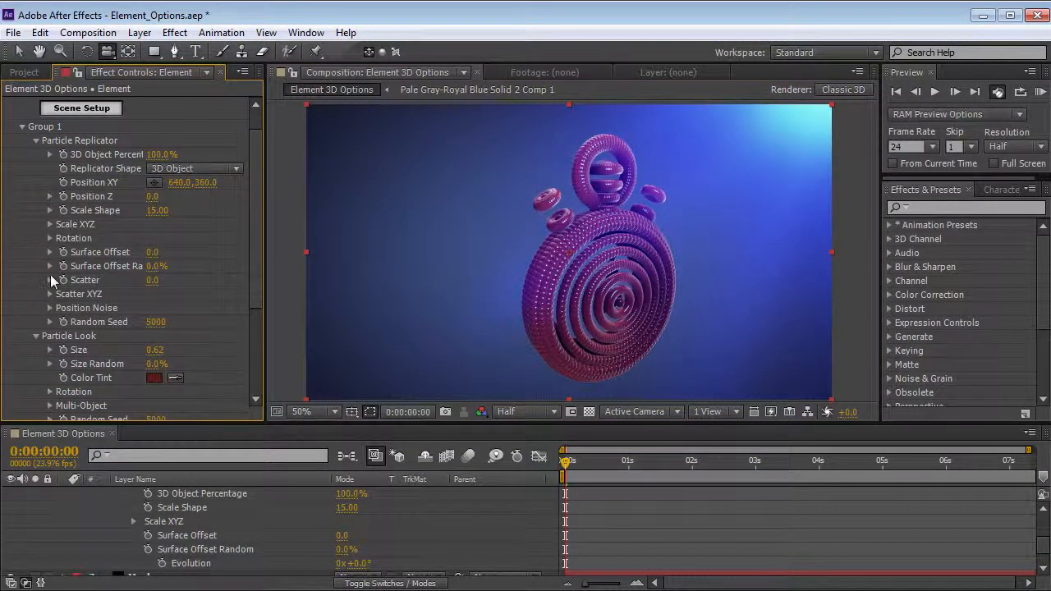
pyautogui.moveTo(152, 280); pyautogui.dragTo(513, 248)
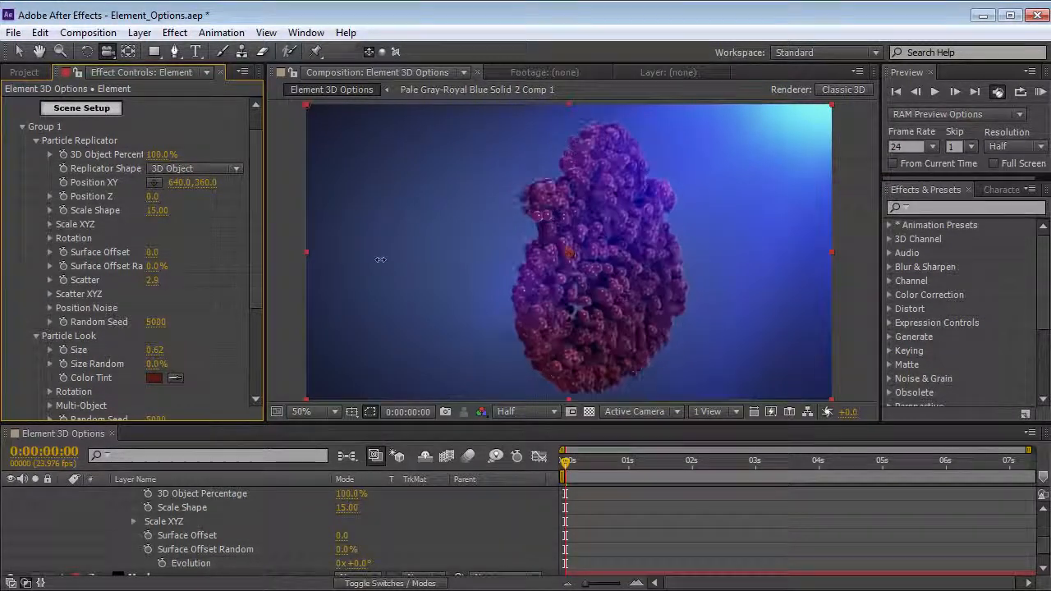
# Step: Set Size Random to 100% in Group 1's Particle Look to vary the particle sizes
pyautogui.click(37, 141)
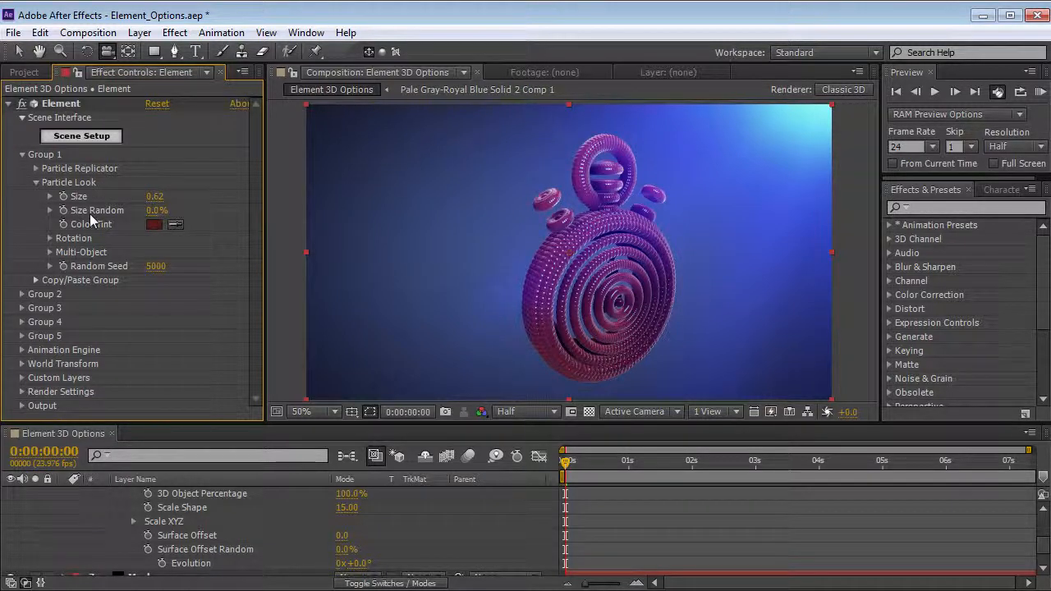
pyautogui.moveTo(154, 210); pyautogui.dragTo(389, 282)
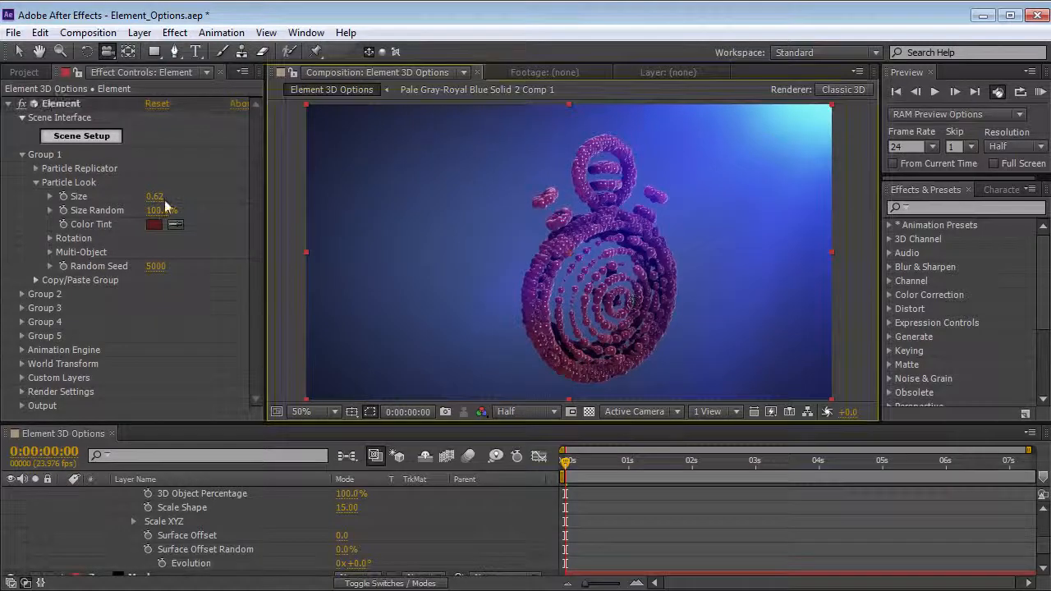
pyautogui.click(35, 182)
# Step: Set Scale Shape to 14 in Group 1's Particle Replicator
pyautogui.click(35, 169)
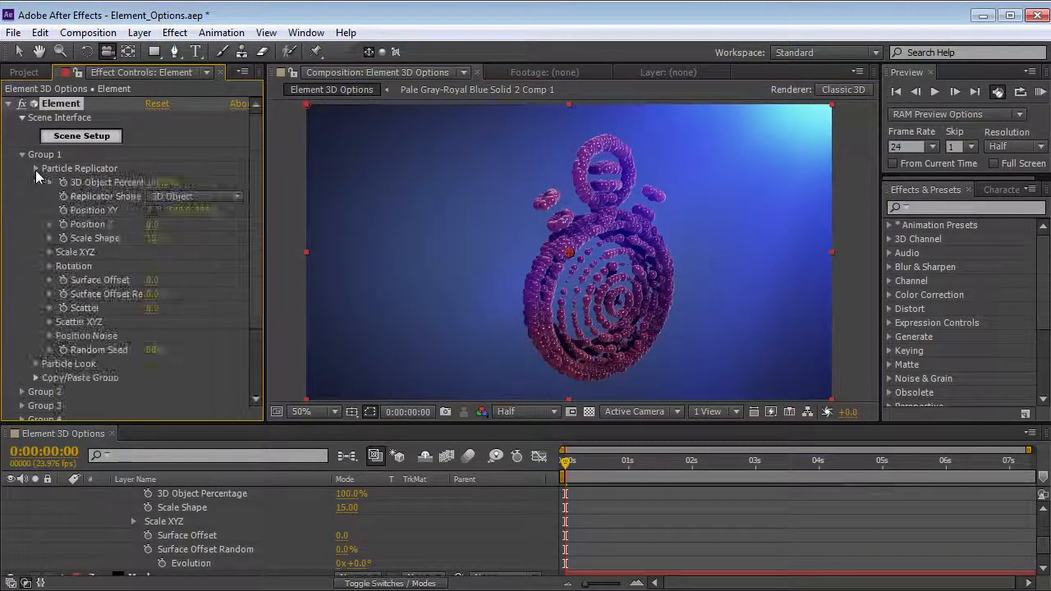
pyautogui.moveTo(253, 199); pyautogui.dragTo(253, 207)
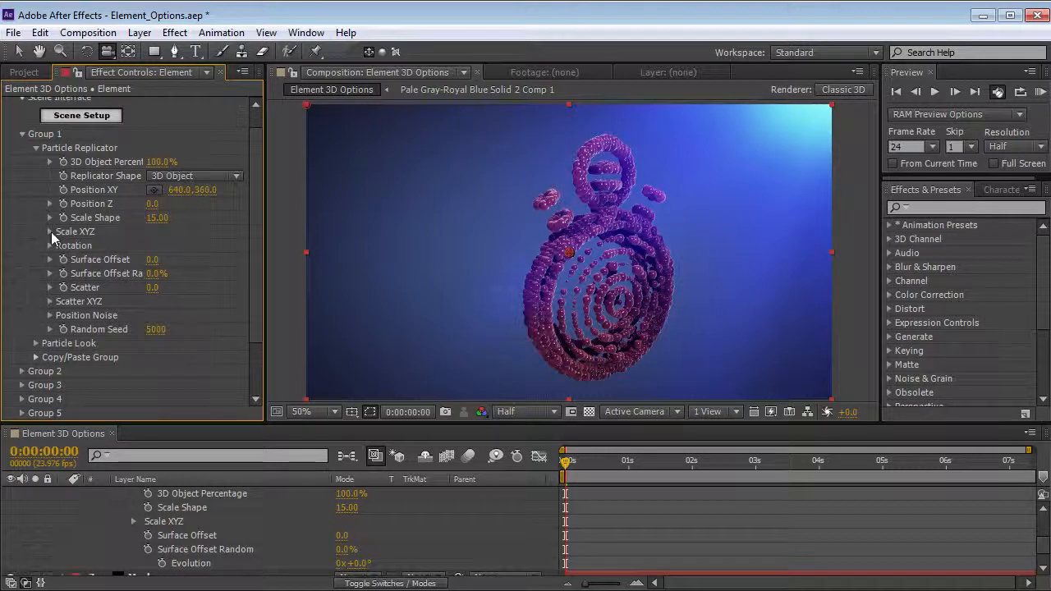
pyautogui.moveTo(156, 218)
pyautogui.mouseDown()
pyautogui.moveTo(177, 218)
pyautogui.moveTo(147, 221)
pyautogui.mouseUp()
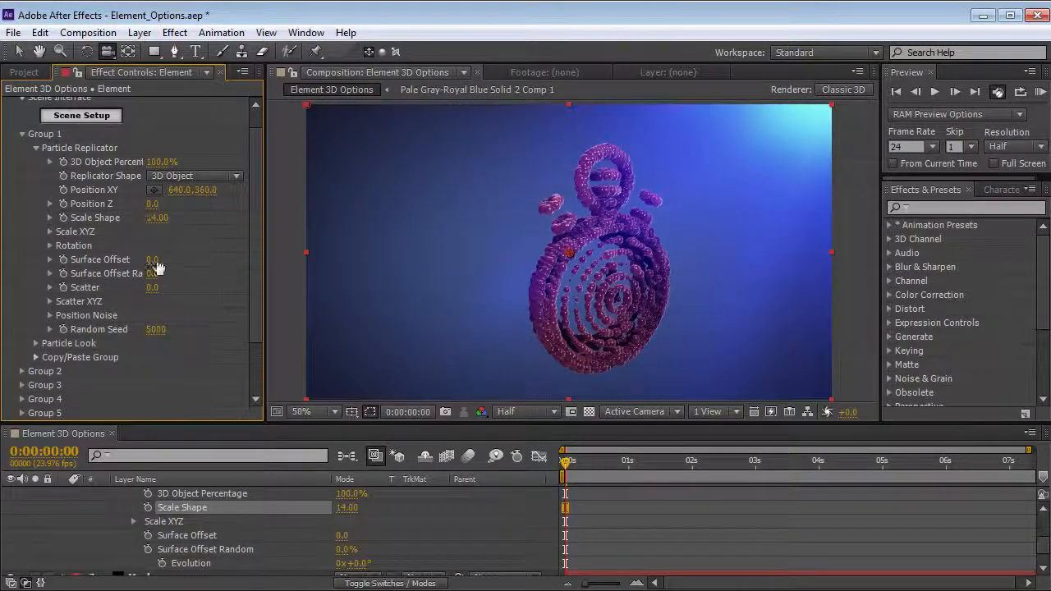
# Step: Try stretching the particle shape vertically with Scale XYZ Y at 6.80, and undo the change
pyautogui.click(50, 232)
pyautogui.moveTo(153, 259); pyautogui.dragTo(528, 283)
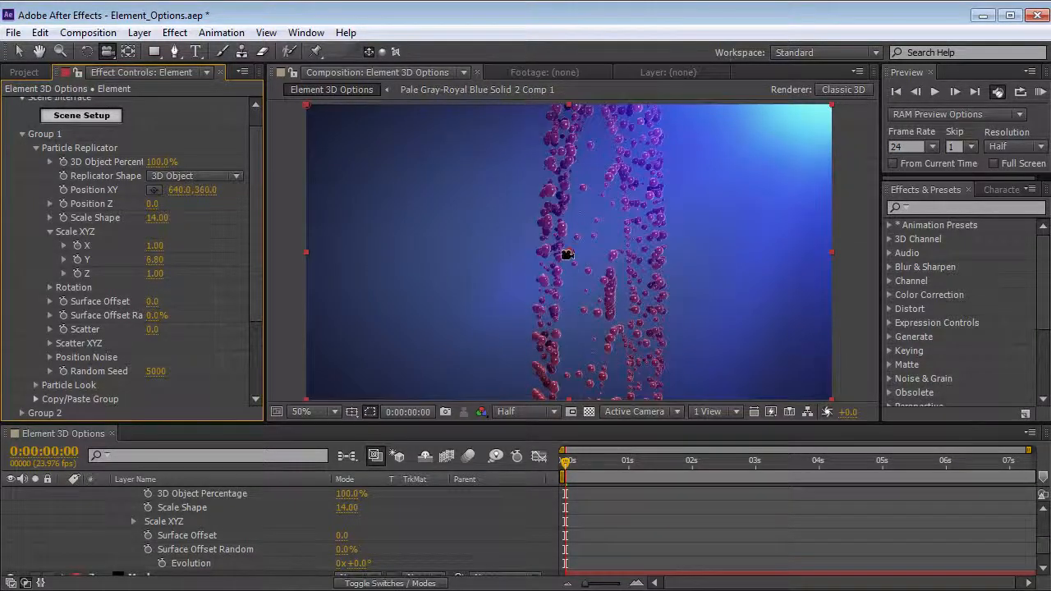
pyautogui.hotkey('ctrl', 'z')
pyautogui.click(50, 232)
# Step: Try rotating the stopwatch particle shape with the Y Rotation in Group 1's Particle Replicator
pyautogui.click(50, 245)
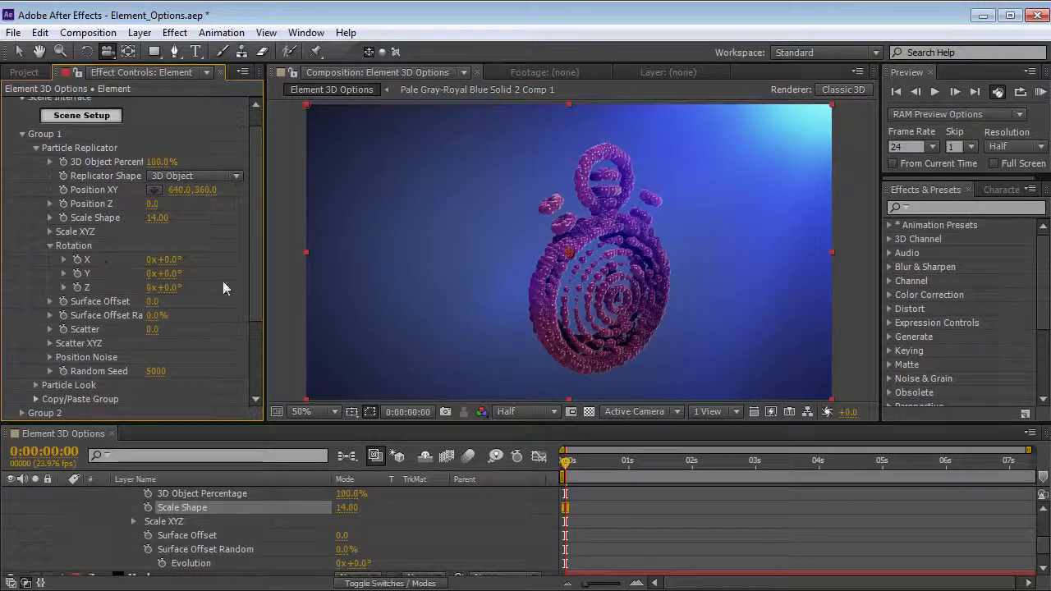
pyautogui.moveTo(171, 275)
pyautogui.mouseDown()
pyautogui.moveTo(90, 274)
pyautogui.moveTo(169, 272)
pyautogui.moveTo(177, 256)
pyautogui.moveTo(223, 252)
pyautogui.moveTo(171, 256)
pyautogui.mouseUp()
pyautogui.moveTo(466, 262); pyautogui.dragTo(577, 276)
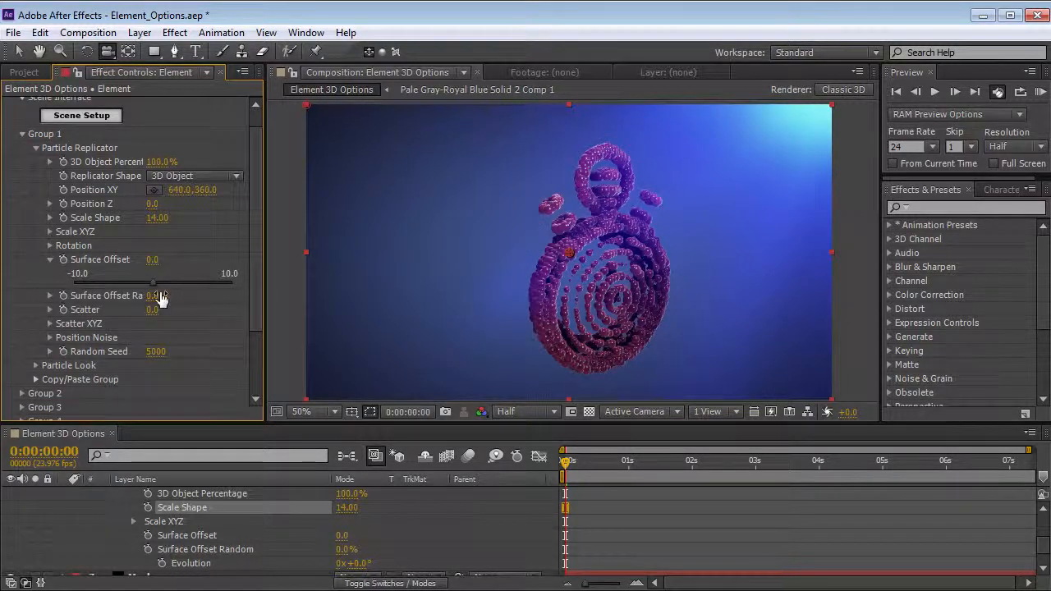
# Step: Try moving the particles off the stopwatch surface with Surface Offset in Group 1's Particle Replicator, and undo the changes
pyautogui.moveTo(152, 283)
pyautogui.mouseDown()
pyautogui.moveTo(125, 289)
pyautogui.moveTo(153, 284)
pyautogui.mouseUp()
pyautogui.moveTo(160, 284); pyautogui.dragTo(269, 290)
pyautogui.moveTo(519, 268)
pyautogui.mouseDown()
pyautogui.moveTo(607, 284)
pyautogui.moveTo(500, 263)
pyautogui.mouseUp()
pyautogui.hotkey('ctrl', 'z')
pyautogui.hotkey('ctrl', 'z')
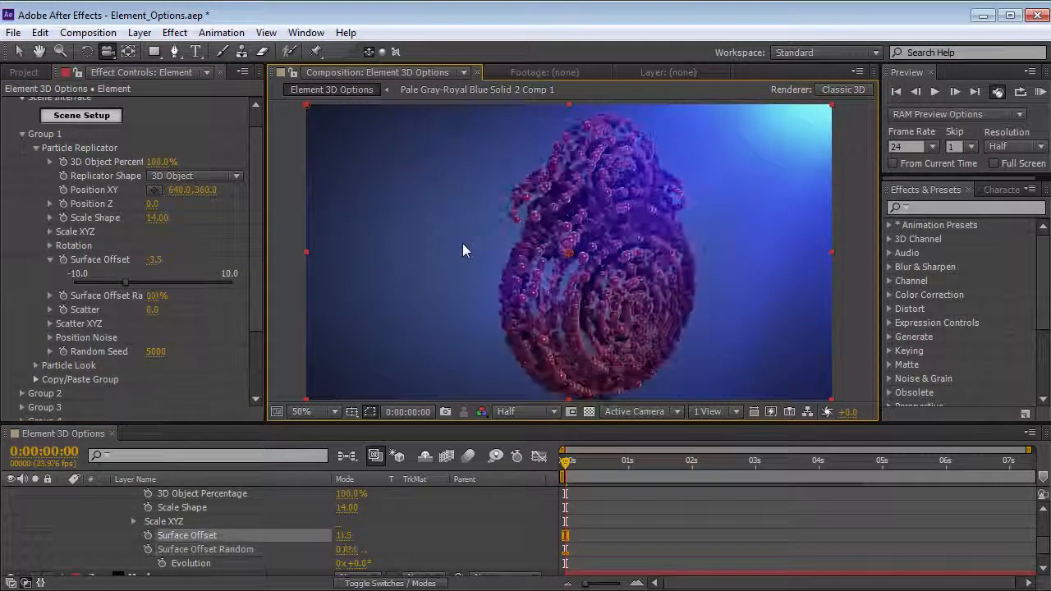
pyautogui.hotkey('ctrl', 'z')
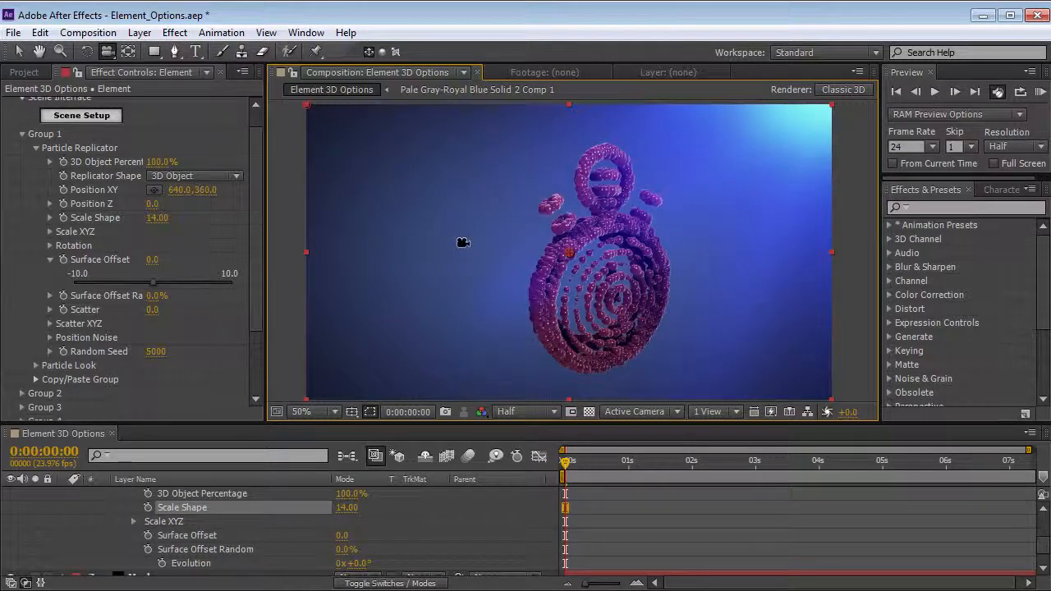
# Step: Set Size Random to 0% in Group 1's Particle Look so all particles have the same size
pyautogui.scroll(-1, 205, 271)
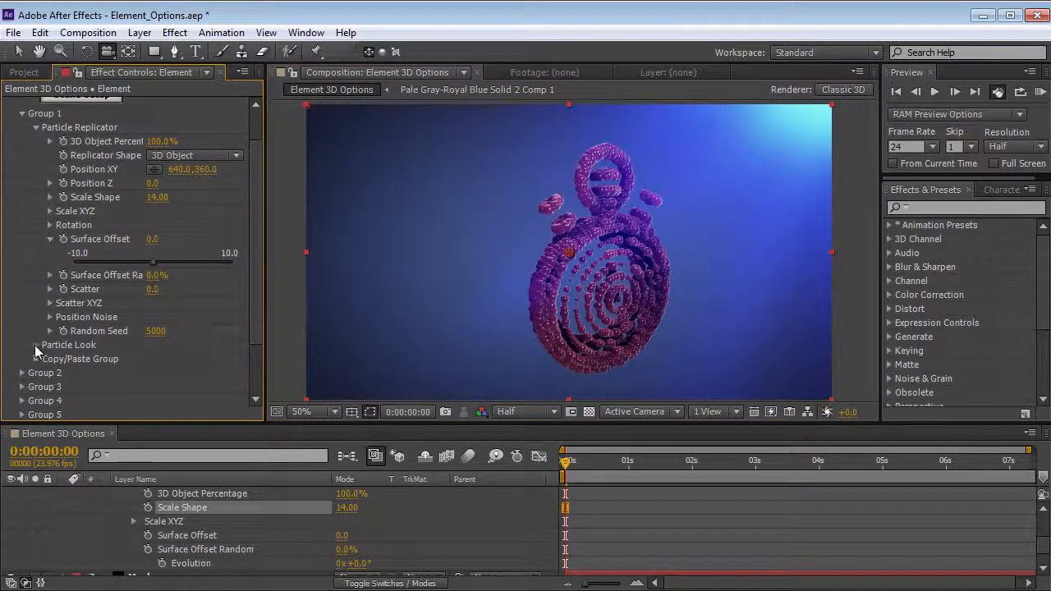
pyautogui.click(34, 345)
pyautogui.click(158, 358)
pyautogui.write('0')
pyautogui.press('Return')
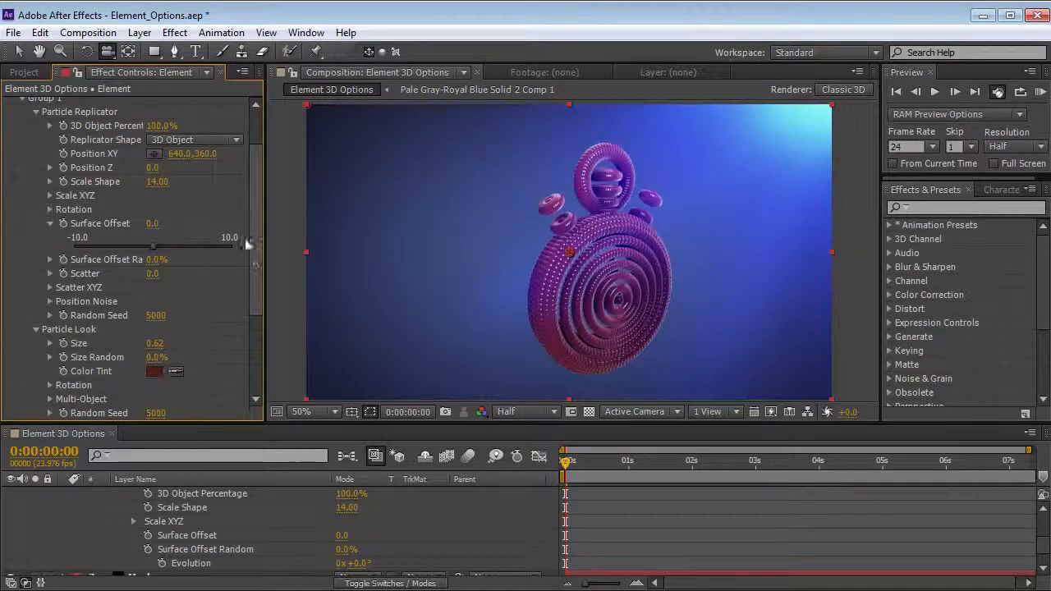
# Step: Add another stopwatch model from the Demo folder to the scene in Scene Setup
pyautogui.moveTo(259, 266); pyautogui.dragTo(253, 205)
pyautogui.click(83, 139)
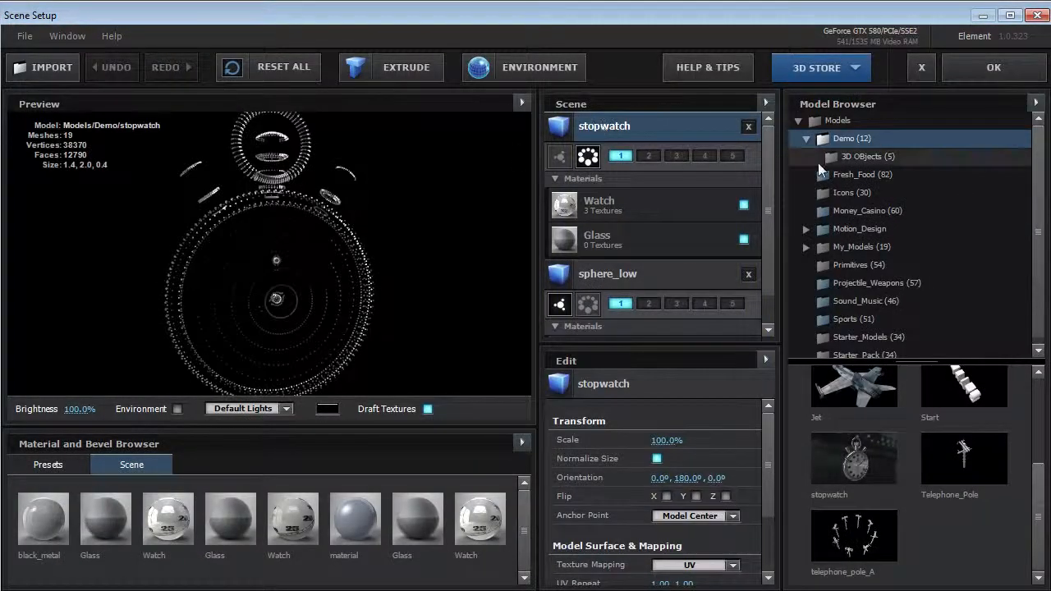
pyautogui.click(838, 454)
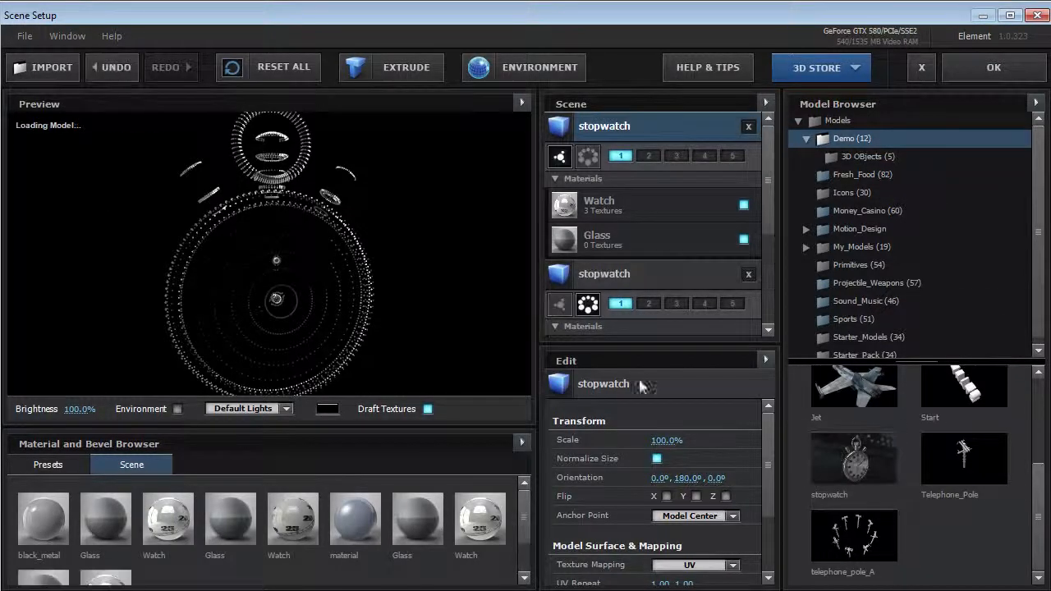
pyautogui.click(521, 102)
pyautogui.click(566, 207)
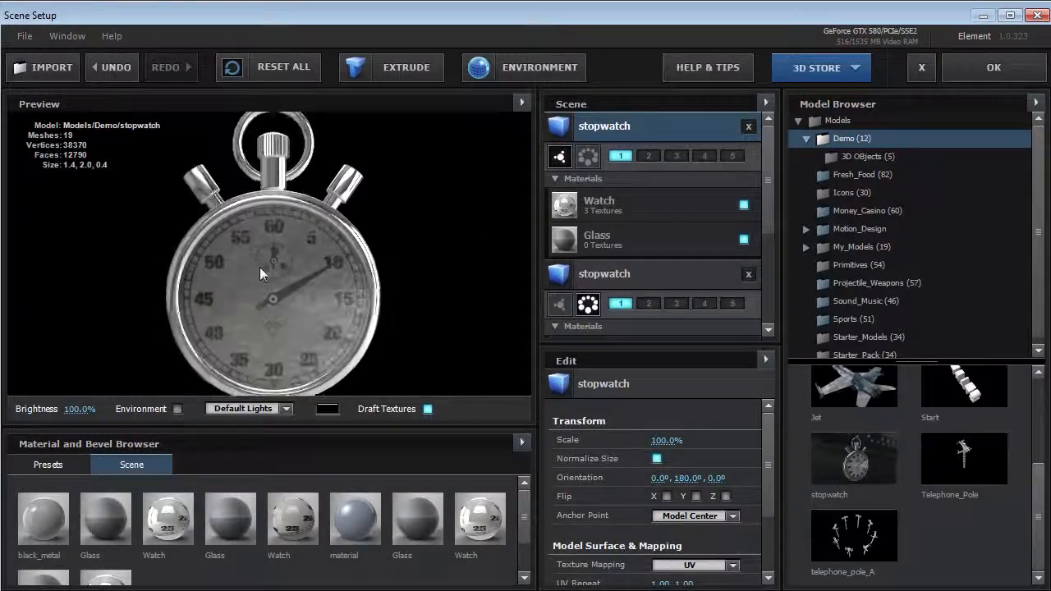
# Step: Set the Reflection Intensity of the new stopwatch's Watch material to 200%, and check the model in the preview
pyautogui.click(607, 206)
pyautogui.moveTo(767, 436); pyautogui.dragTo(767, 488)
pyautogui.click(668, 492)
pyautogui.write('200')
pyautogui.press('Return')
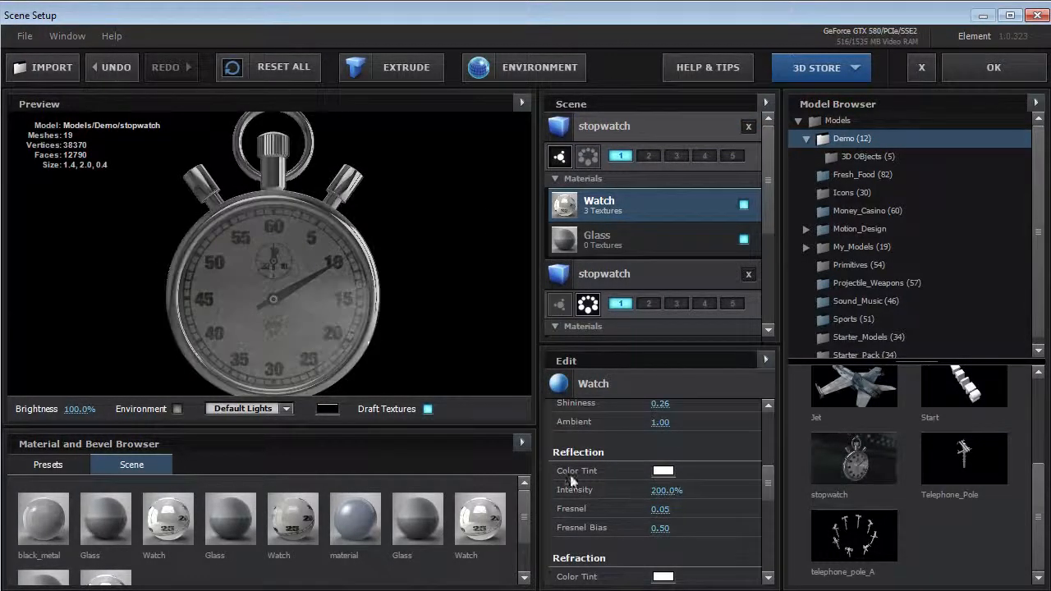
pyautogui.moveTo(273, 248); pyautogui.dragTo(309, 248)
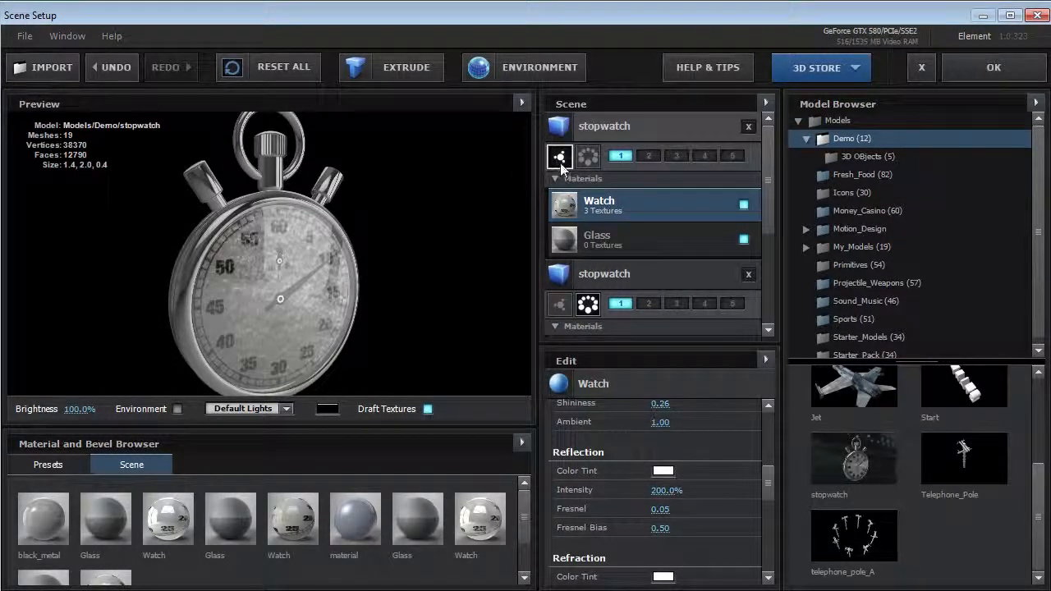
# Step: Assign the new stopwatch to group 2 only, apply the scene, and set Size to 14 in Group 2's Particle Look
pyautogui.click(650, 158)
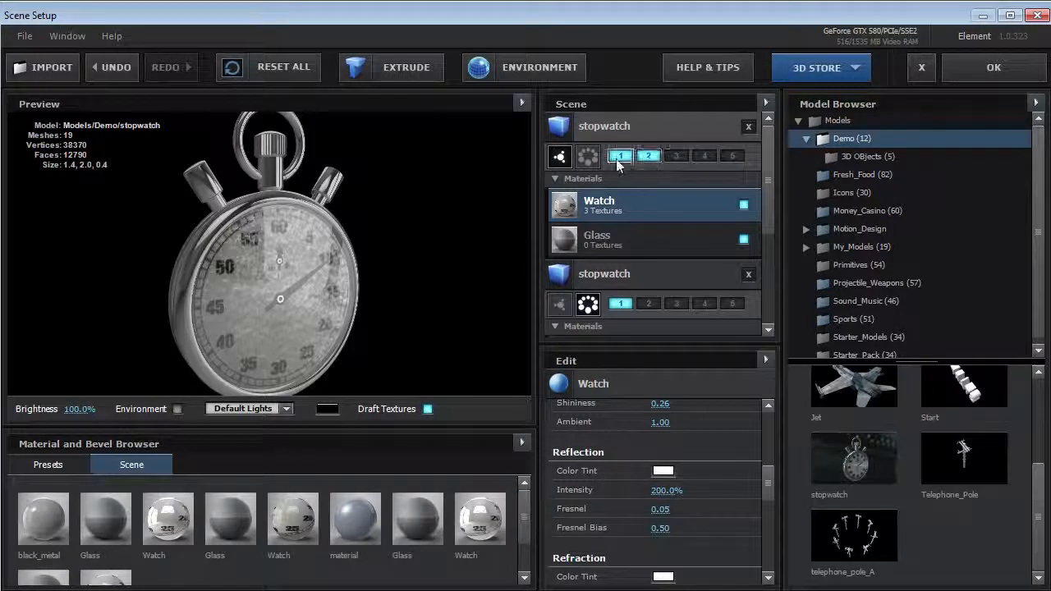
pyautogui.click(995, 69)
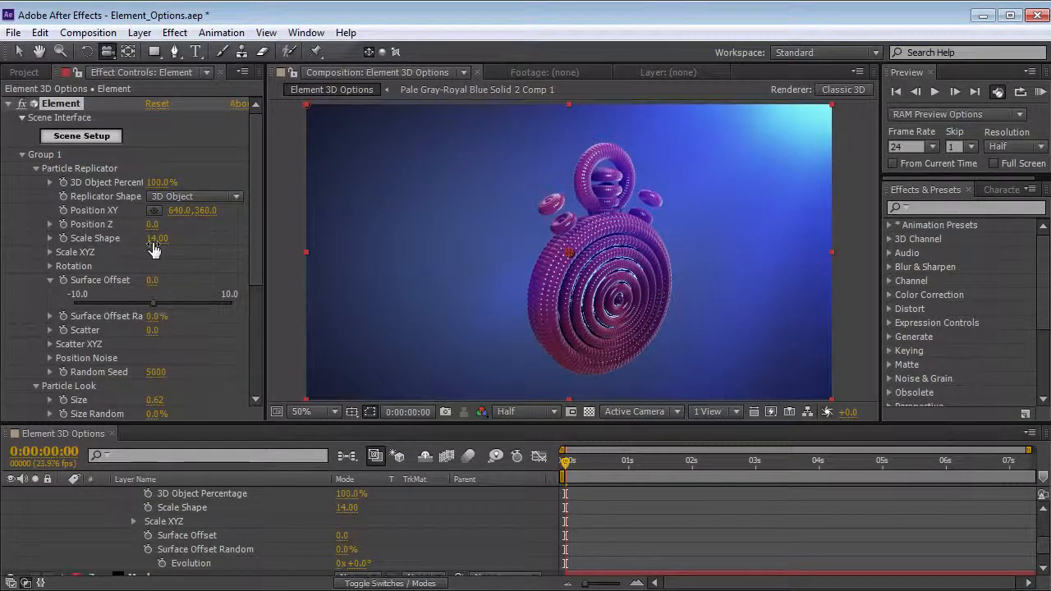
pyautogui.click(22, 154)
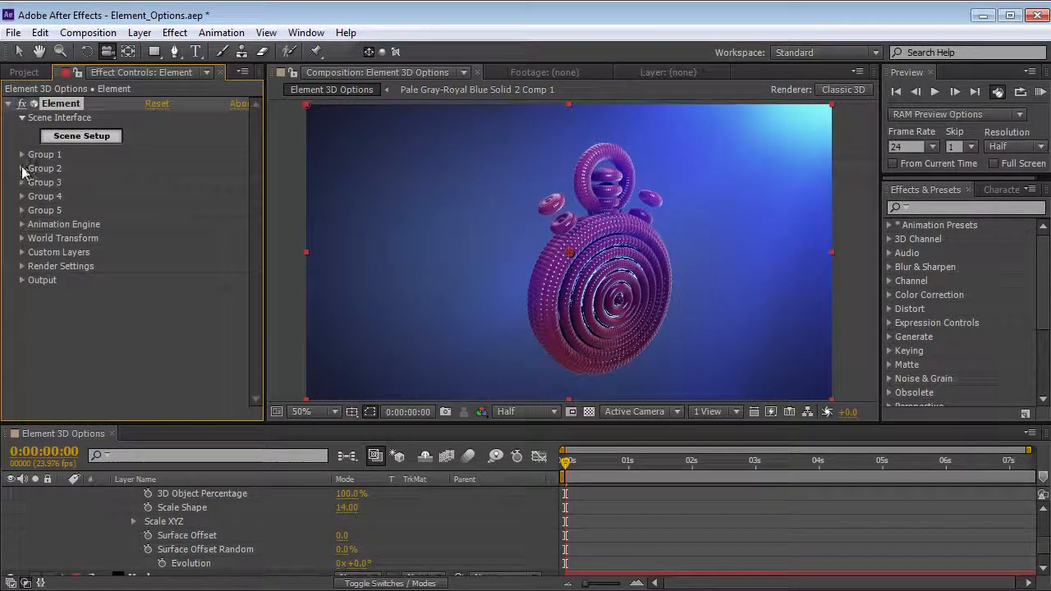
pyautogui.click(23, 168)
pyautogui.click(35, 197)
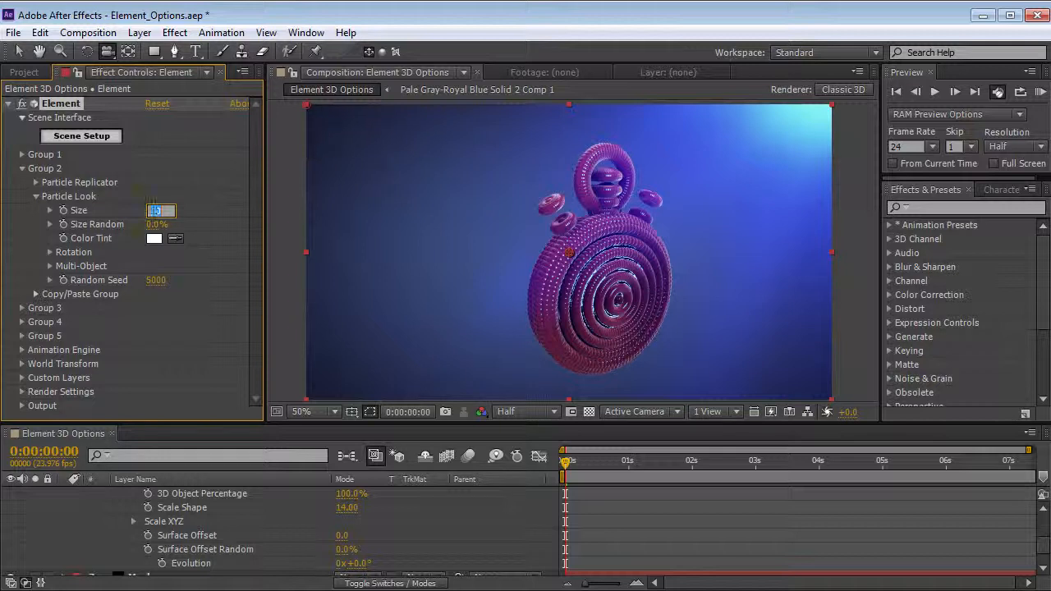
pyautogui.write('14')
pyautogui.press('Return')
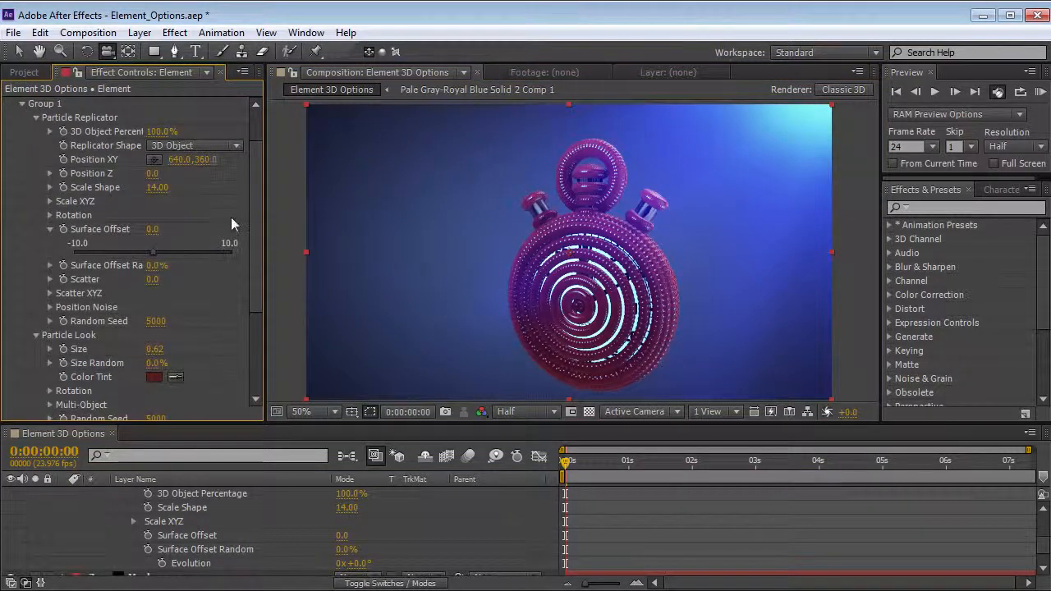
# Step: Reduce the Size in Group 1's Particle Look until the textured stopwatch shows between small separate particles
pyautogui.click(36, 118)
pyautogui.moveTo(159, 201); pyautogui.dragTo(153, 202)
pyautogui.moveTo(509, 295); pyautogui.dragTo(575, 304)
pyautogui.moveTo(591, 348); pyautogui.dragTo(505, 310)
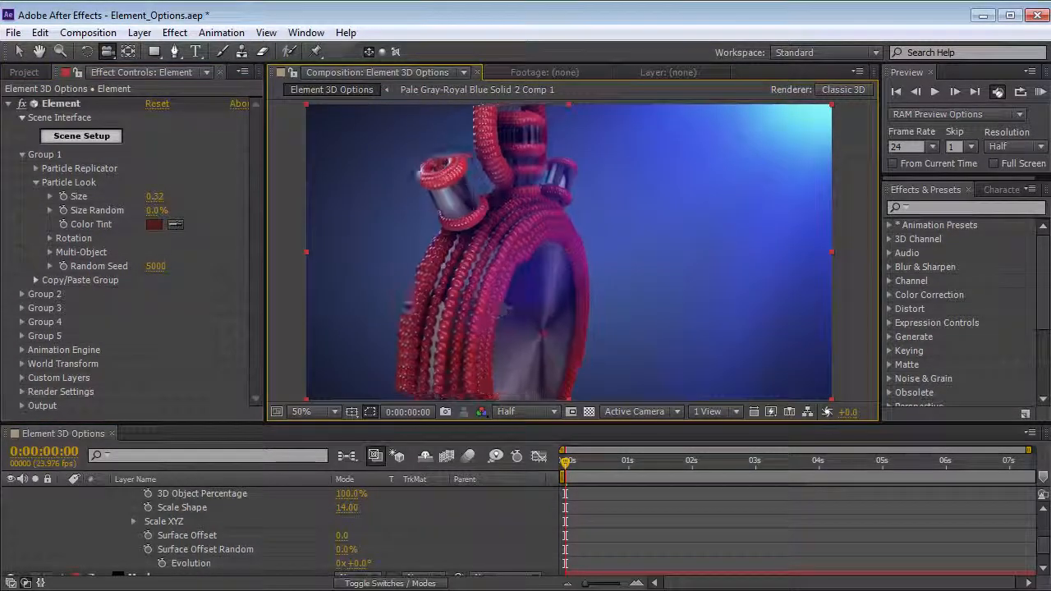
pyautogui.moveTo(153, 197); pyautogui.dragTo(143, 196)
pyautogui.moveTo(554, 291); pyautogui.dragTo(571, 220)
# Step: Set Surface Offset to -0.5 in Group 1's Particle Replicator
pyautogui.click(36, 182)
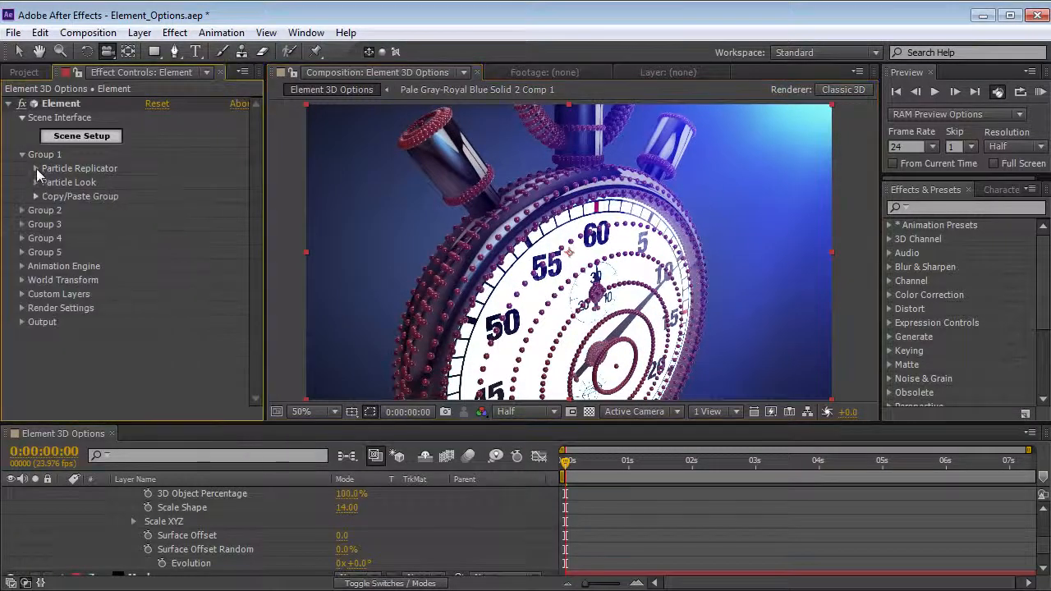
pyautogui.click(36, 168)
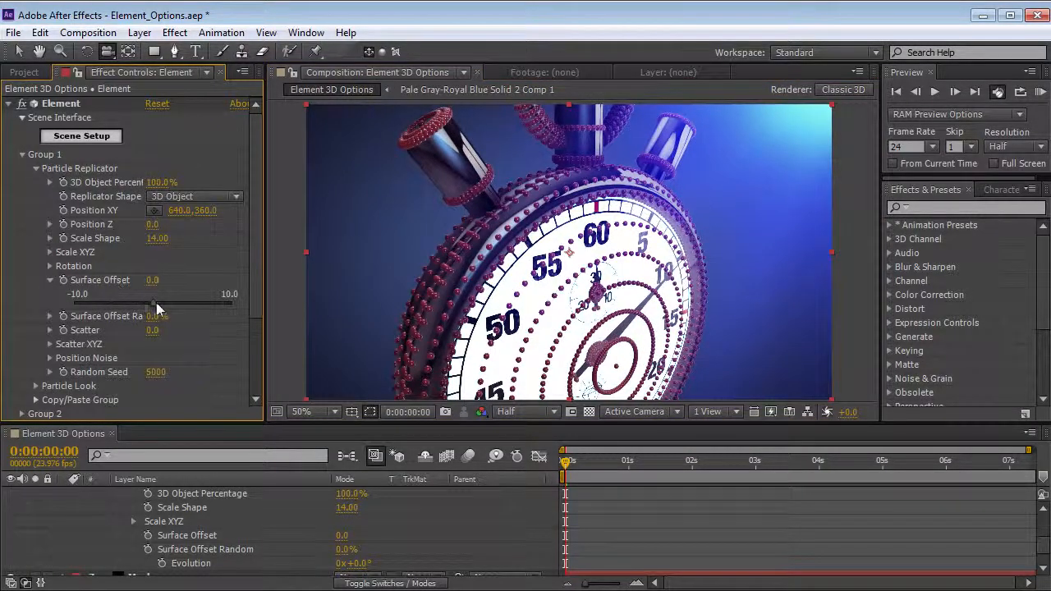
pyautogui.moveTo(153, 308); pyautogui.dragTo(148, 302)
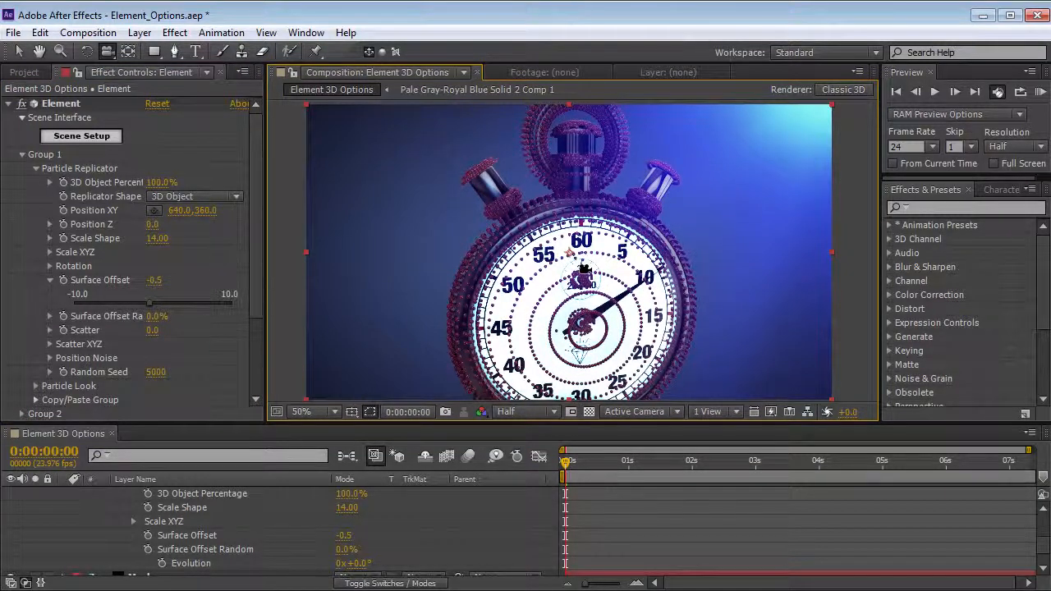
# Step: Review the two stopwatches' group assignments in Scene Setup, and hide the textured stopwatch by lowering Group 2's Particle Count
pyautogui.click(82, 136)
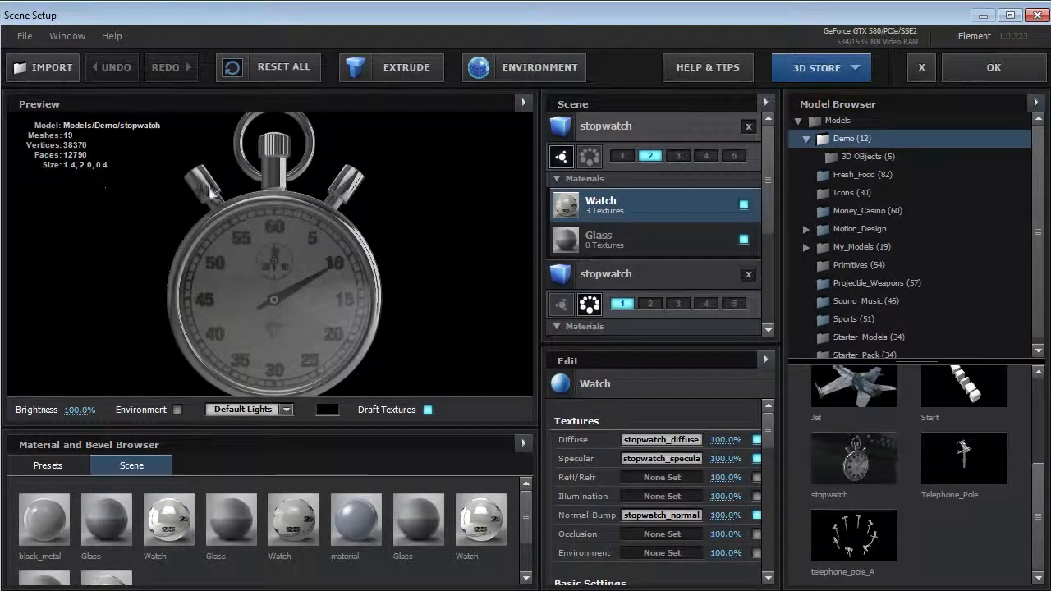
pyautogui.click(996, 72)
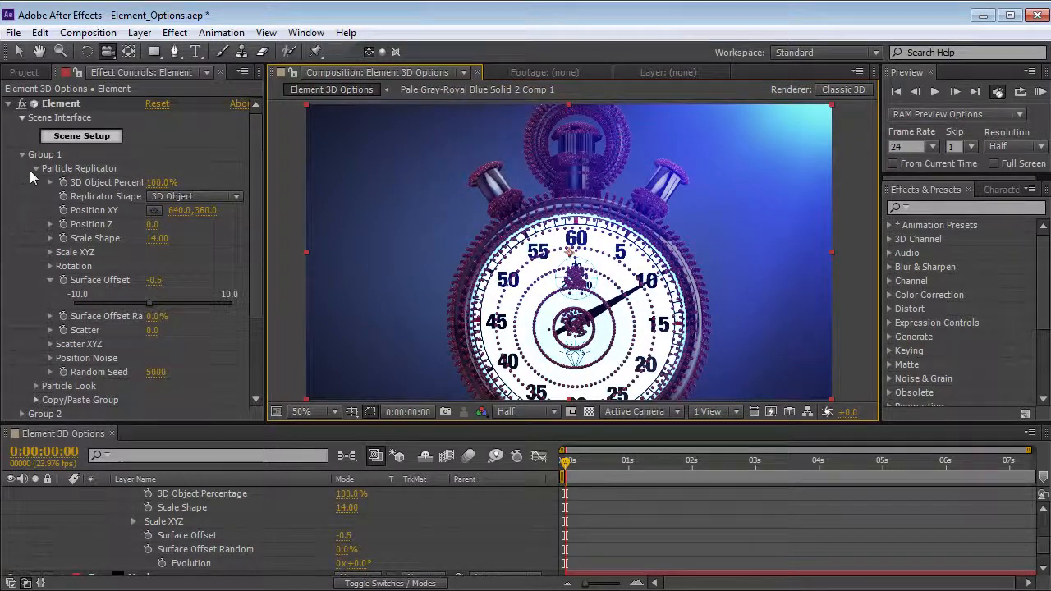
pyautogui.click(35, 169)
pyautogui.click(22, 154)
pyautogui.click(23, 169)
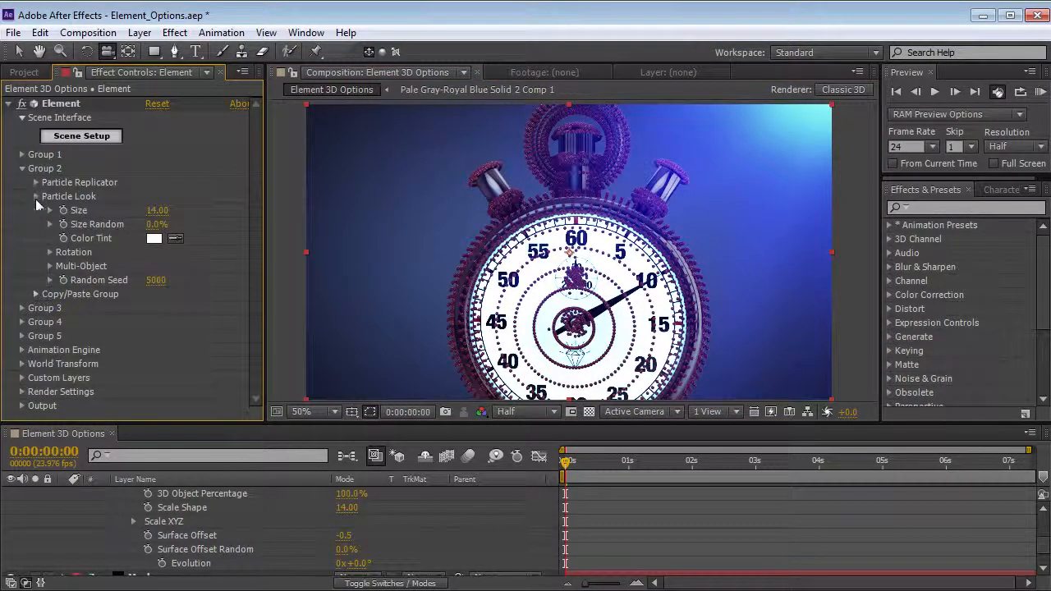
pyautogui.click(35, 197)
pyautogui.click(35, 183)
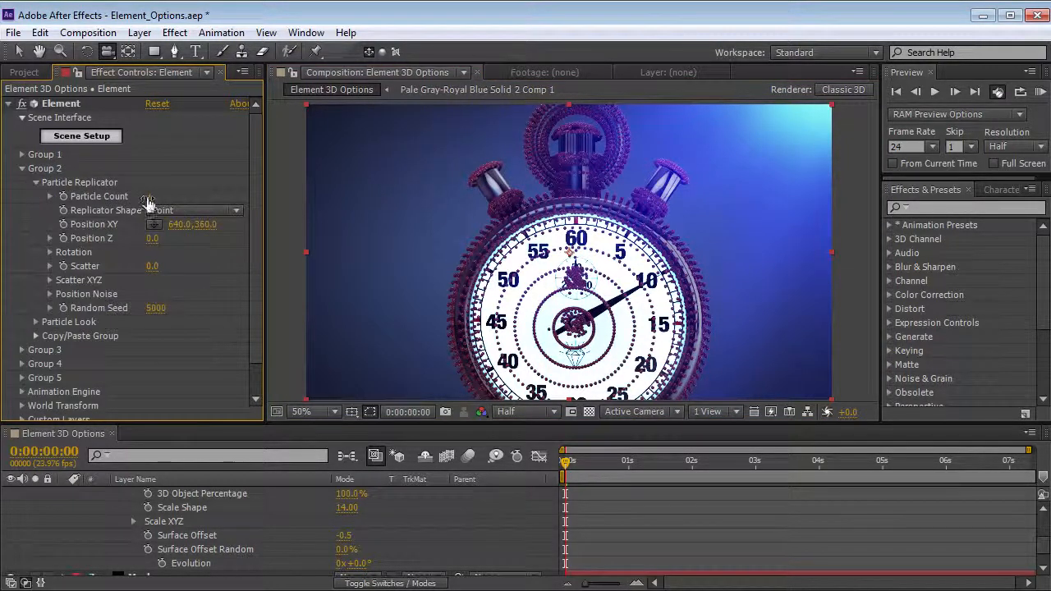
pyautogui.moveTo(149, 203); pyautogui.dragTo(107, 203)
pyautogui.click(36, 183)
pyautogui.click(22, 168)
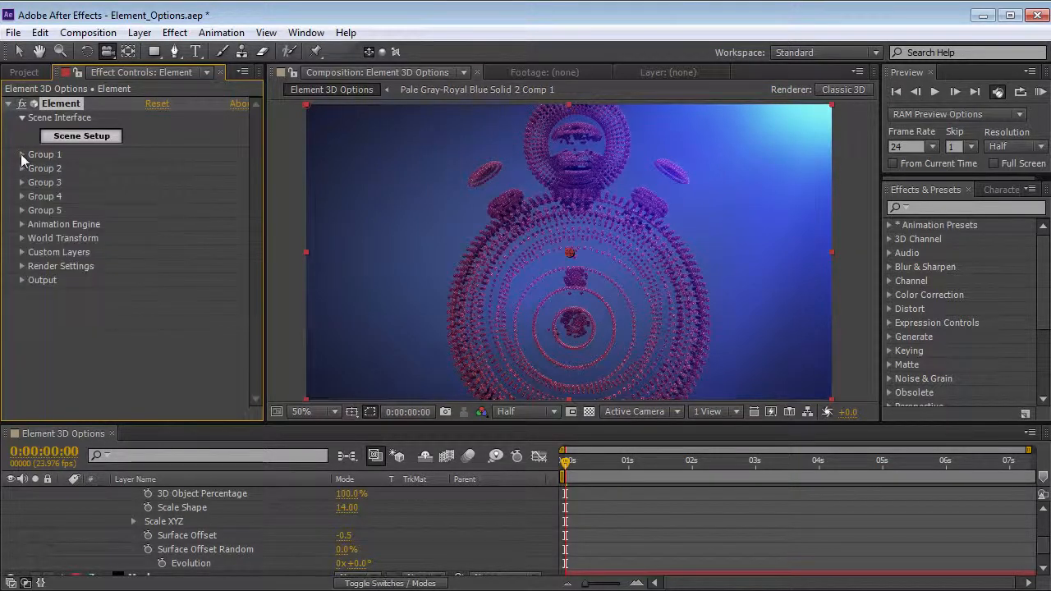
# Step: Set Size to 0.38 in Group 1's Particle Look
pyautogui.click(22, 154)
pyautogui.click(36, 183)
pyautogui.moveTo(154, 196); pyautogui.dragTo(168, 195)
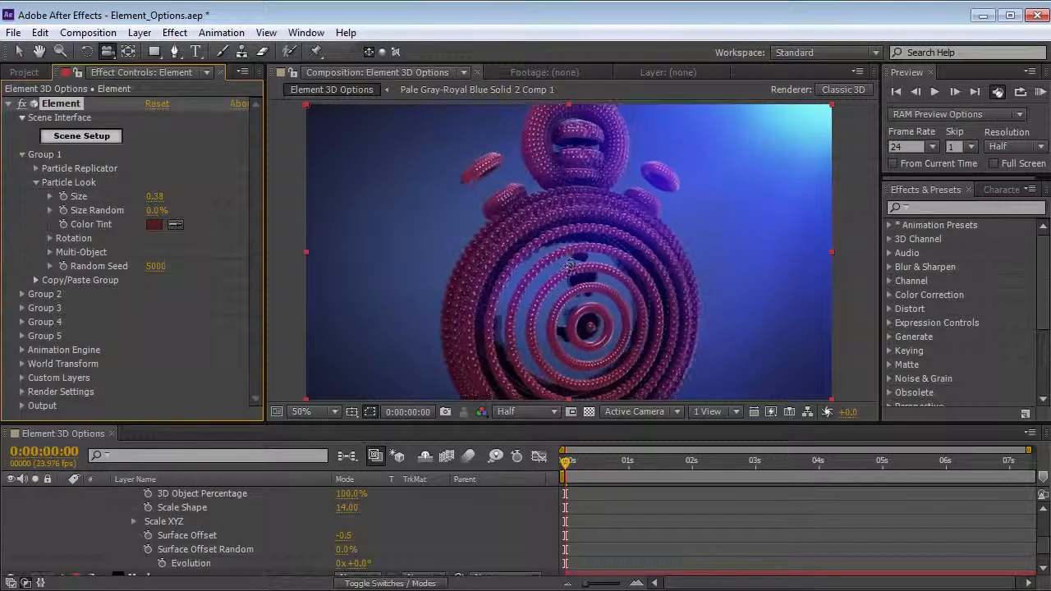
pyautogui.click(33, 181)
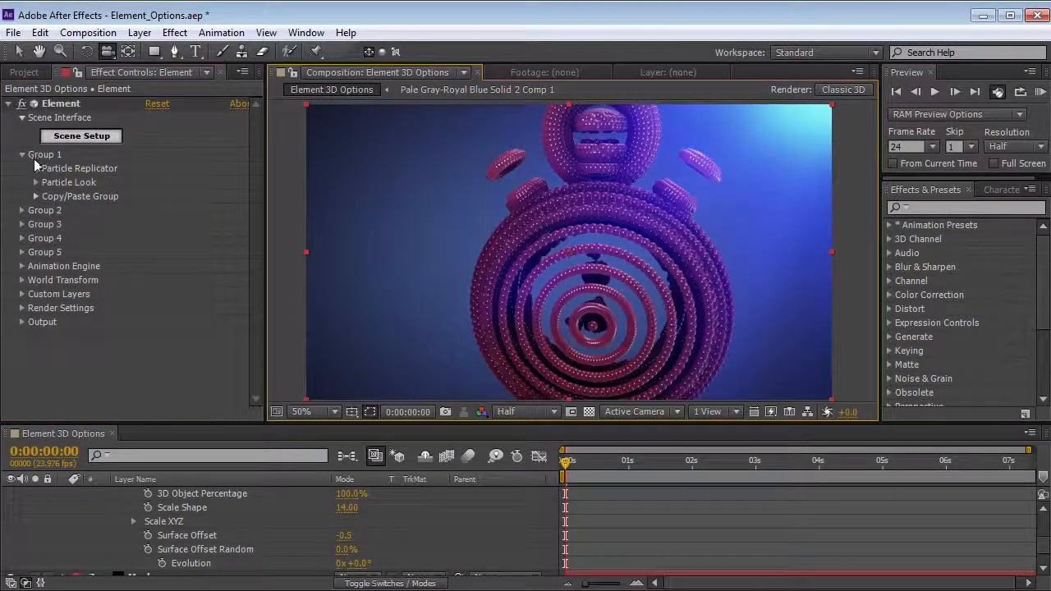
# Step: Try dispersing the stopwatch particles with Scatter in Group 1's Particle Replicator
pyautogui.click(35, 169)
pyautogui.click(50, 280)
pyautogui.scroll(-1, 258, 273)
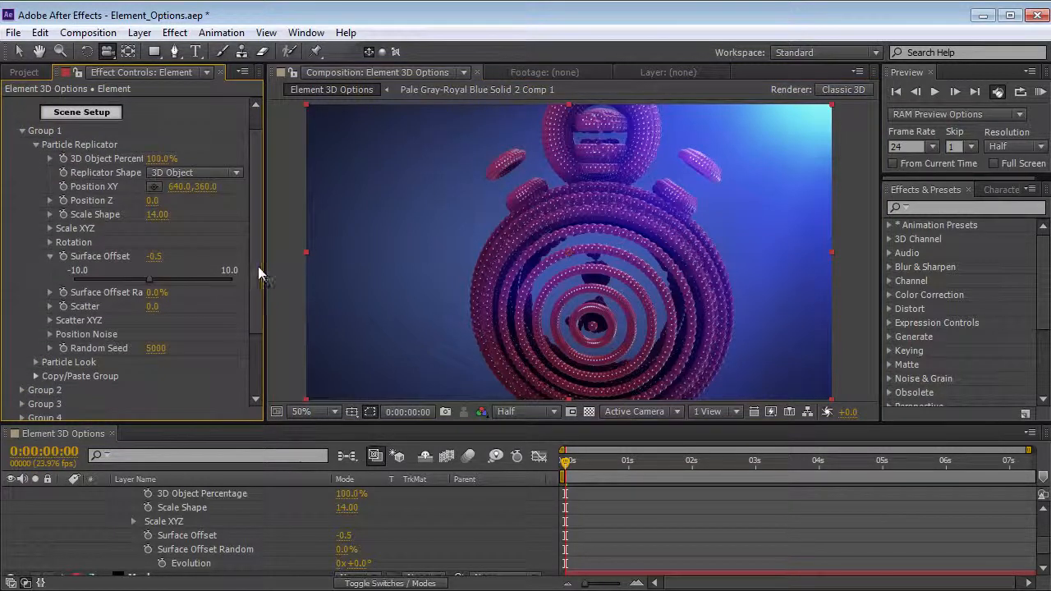
pyautogui.click(50, 257)
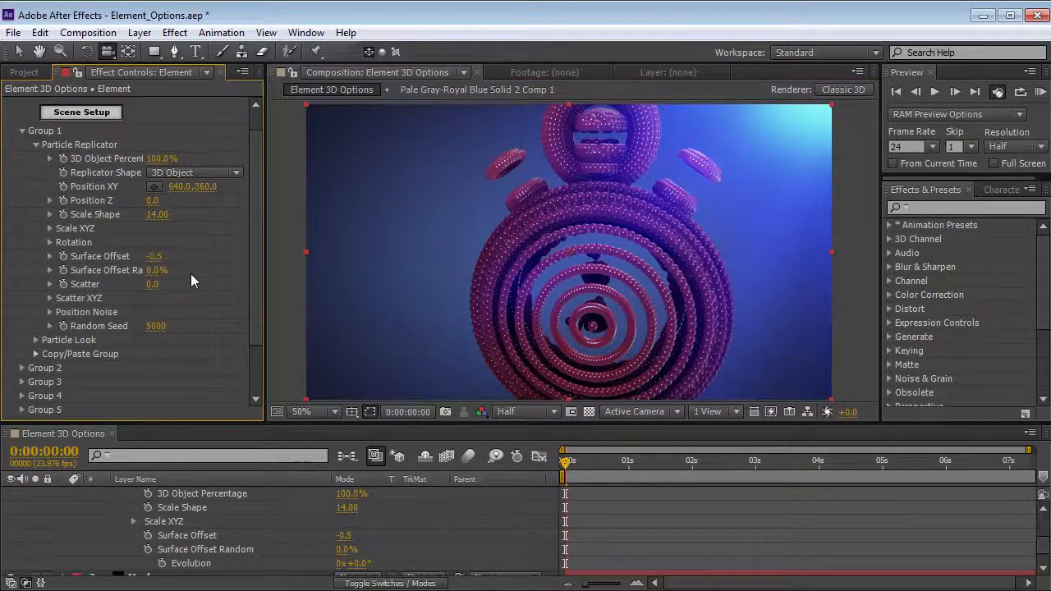
pyautogui.moveTo(176, 283); pyautogui.dragTo(372, 272)
# Step: Try scattering Group 1's particles along the Y and Z axes with Scatter XYZ, undoing each change
pyautogui.click(49, 299)
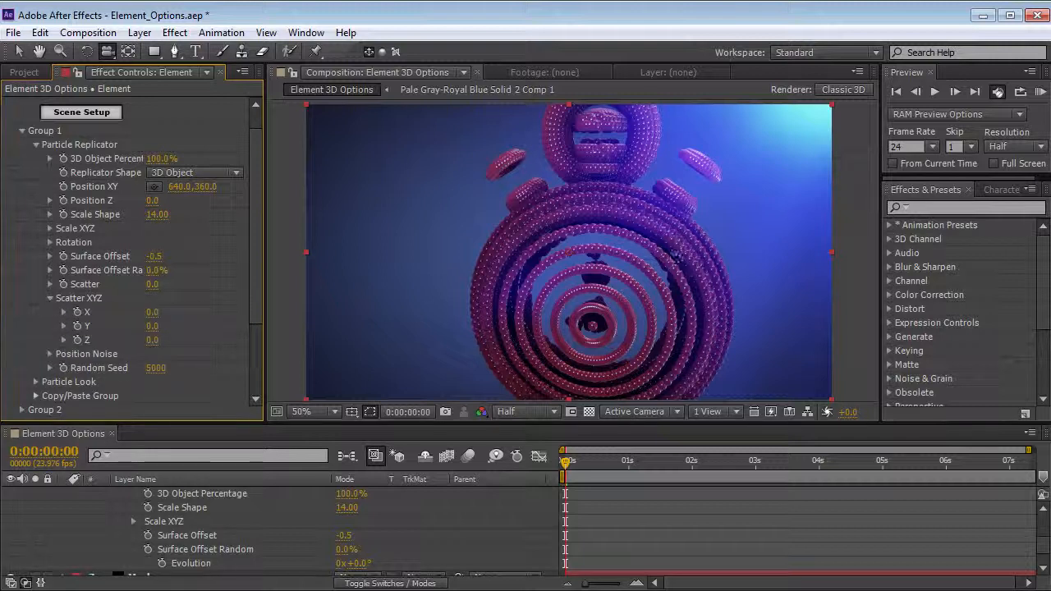
pyautogui.moveTo(150, 332); pyautogui.dragTo(250, 318)
pyautogui.hotkey('ctrl', 'z')
pyautogui.moveTo(153, 343); pyautogui.dragTo(612, 245)
pyautogui.hotkey('ctrl', 'z')
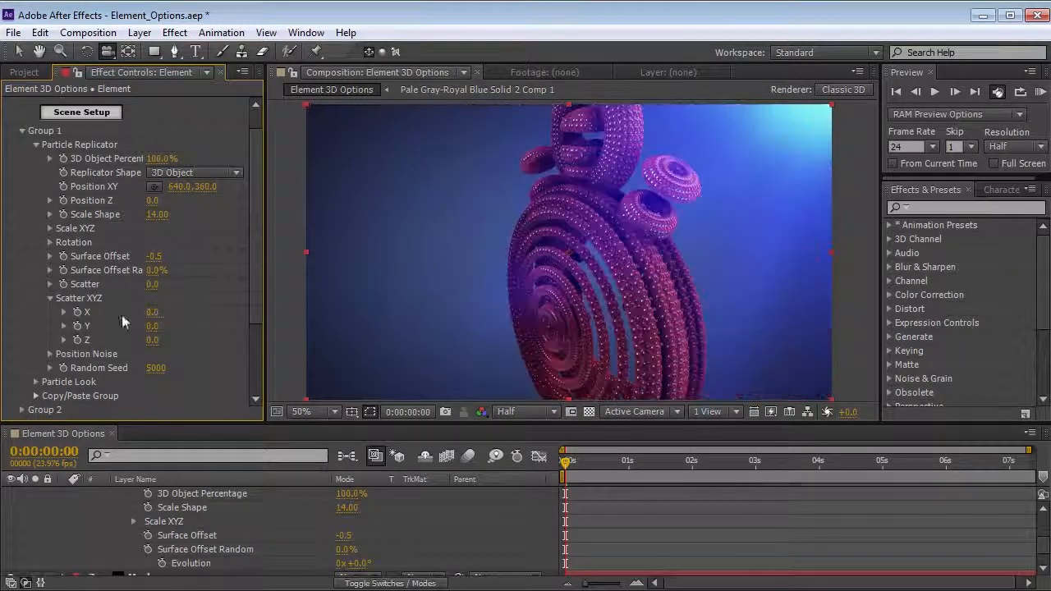
pyautogui.click(50, 298)
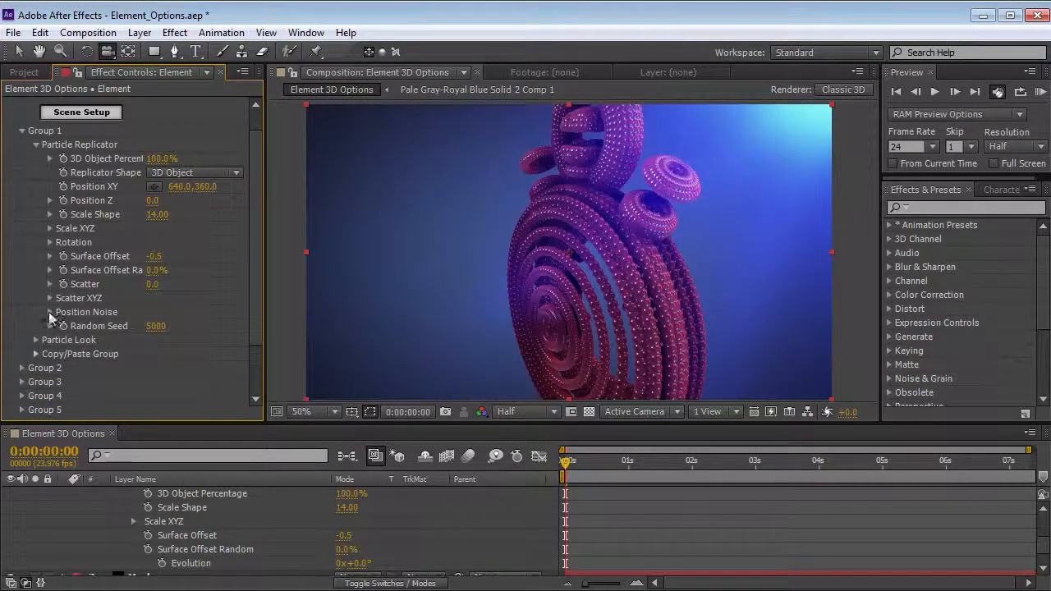
# Step: Distort Group 1's particle shape with Position Noise, using an Amount of 111.7 and a Noise Scale of 0.3
pyautogui.click(49, 312)
pyautogui.scroll(-1, 50, 314)
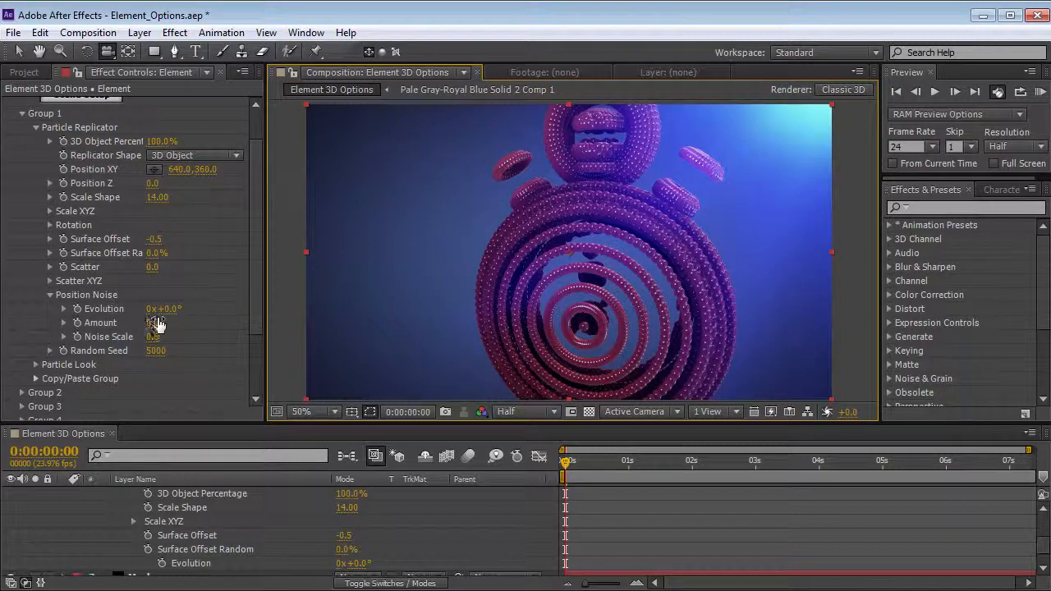
pyautogui.moveTo(157, 322); pyautogui.dragTo(523, 313)
pyautogui.moveTo(591, 381); pyautogui.dragTo(578, 349)
pyautogui.moveTo(155, 343); pyautogui.dragTo(134, 339)
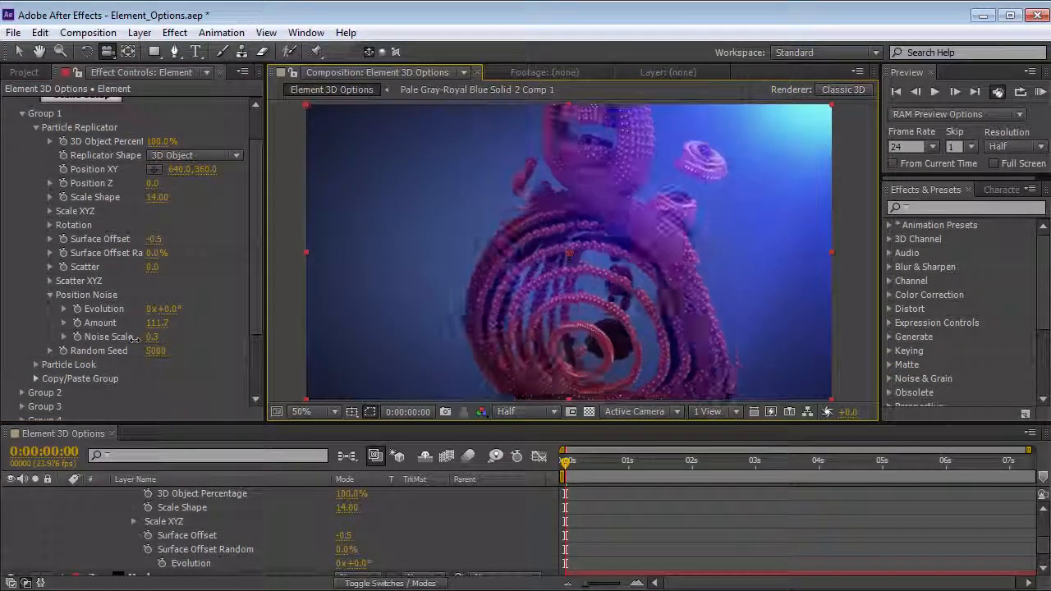
pyautogui.moveTo(528, 274); pyautogui.dragTo(558, 297)
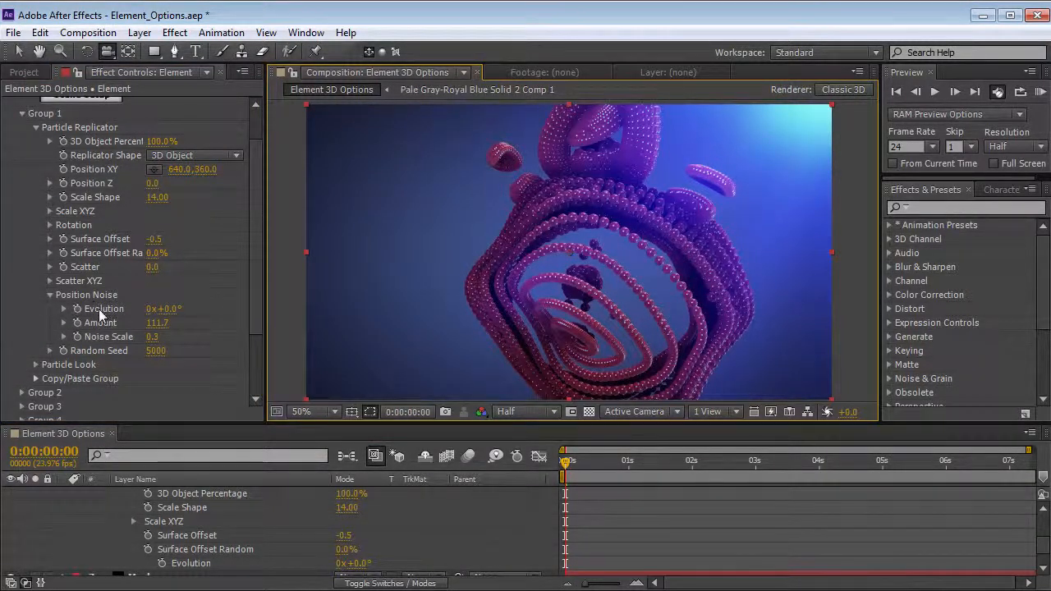
# Step: Animate the Evolution of Group 1's Position Noise with the expression time*50
pyautogui.moveTo(166, 315); pyautogui.dragTo(188, 323)
pyautogui.hotkey('ctrl', 'z')
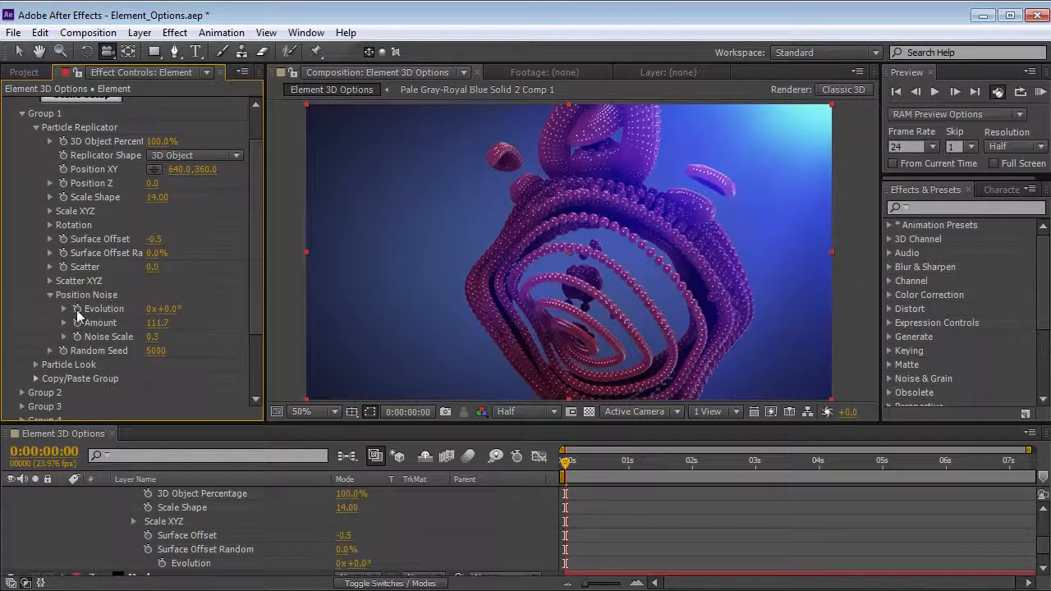
pyautogui.keyDown('alt'); pyautogui.click(77, 310); pyautogui.keyUp('alt')
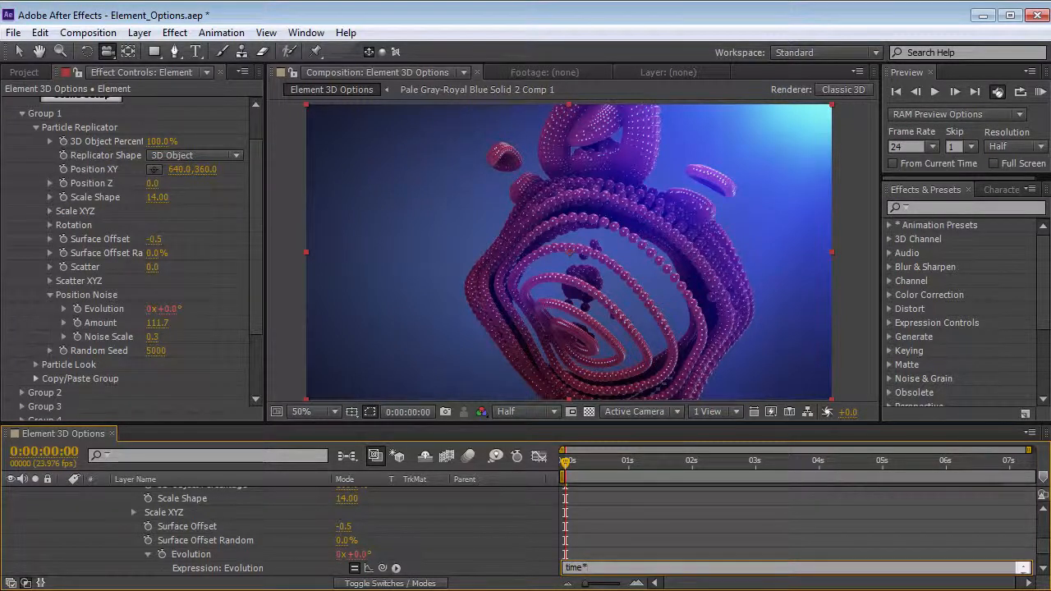
pyautogui.click(626, 522)
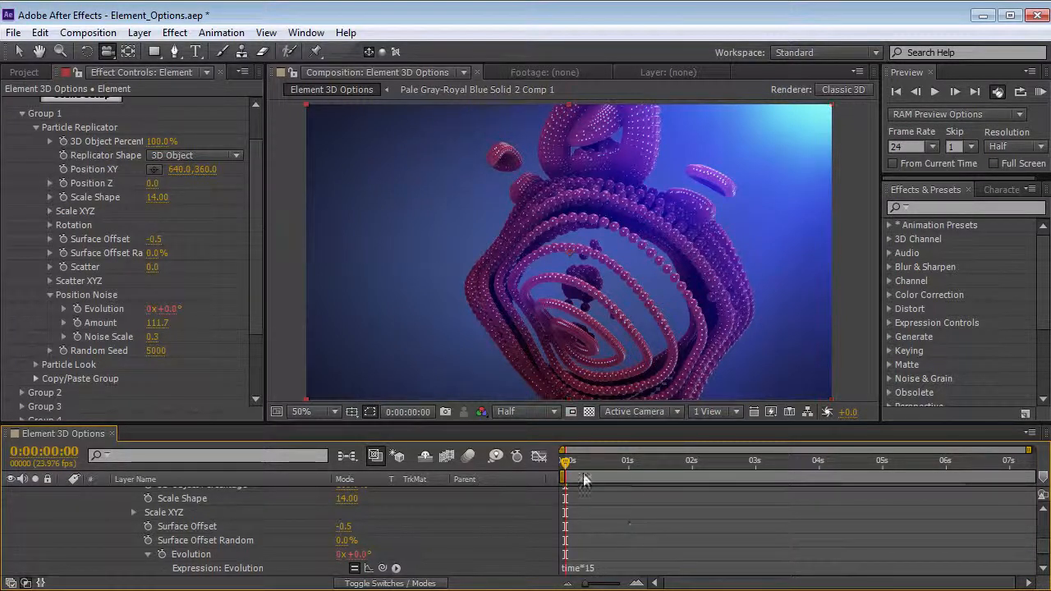
pyautogui.click(619, 565)
pyautogui.click(620, 565)
pyautogui.write('50')
pyautogui.press('KP_Enter')
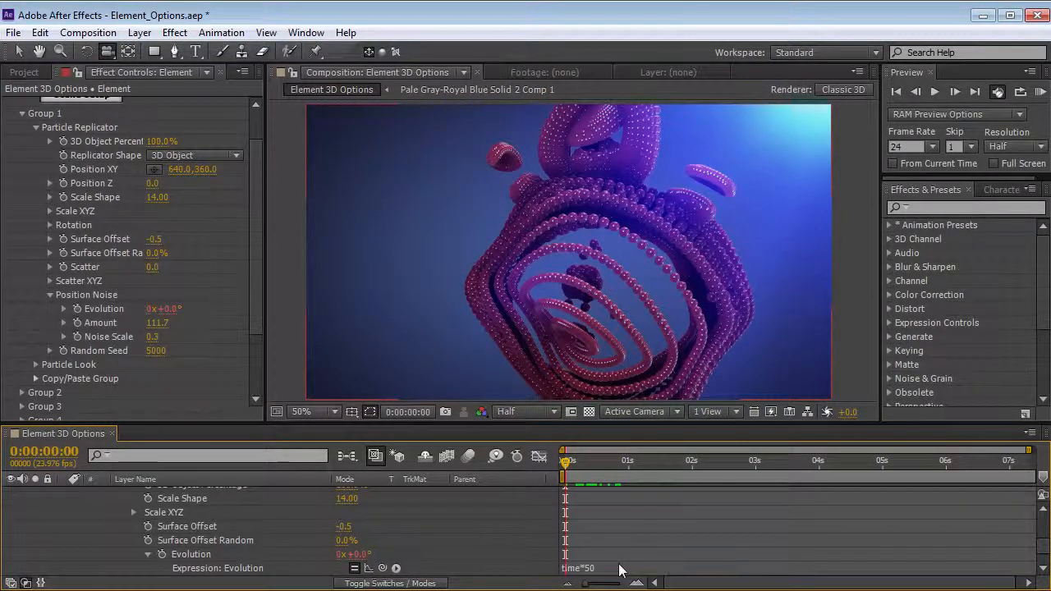
# Step: Scrub through roughly the first three seconds of the timeline to examine the evolving noise on the stopwatch particles
pyautogui.scroll(5, 616, 559)
pyautogui.click(161, 549)
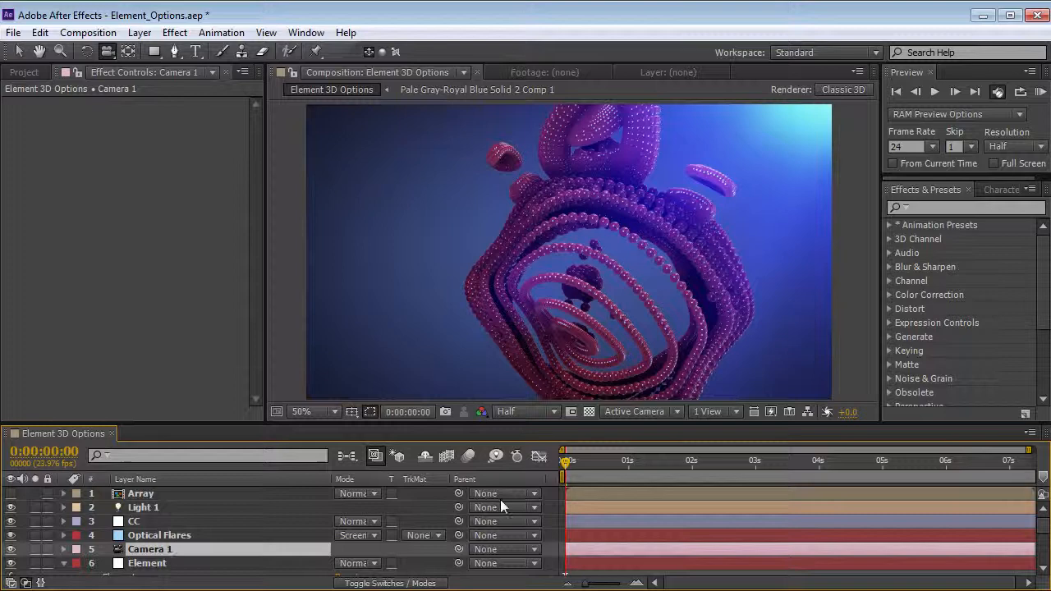
pyautogui.press('a')
pyautogui.scroll(-2, 106, 576)
pyautogui.moveTo(575, 464); pyautogui.dragTo(745, 471)
pyautogui.press('Home')
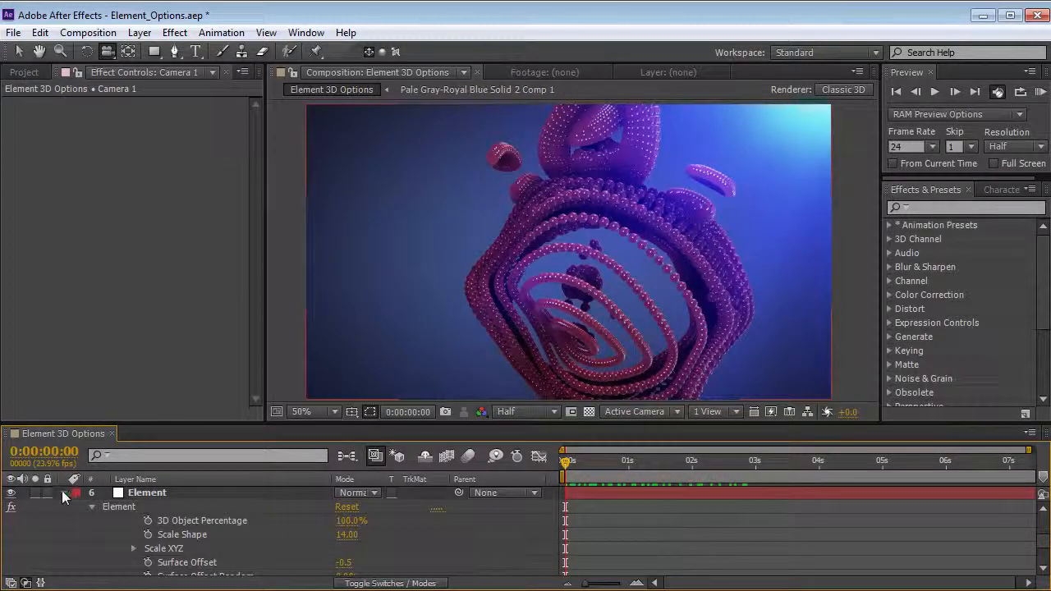
pyautogui.click(64, 492)
pyautogui.click(140, 554)
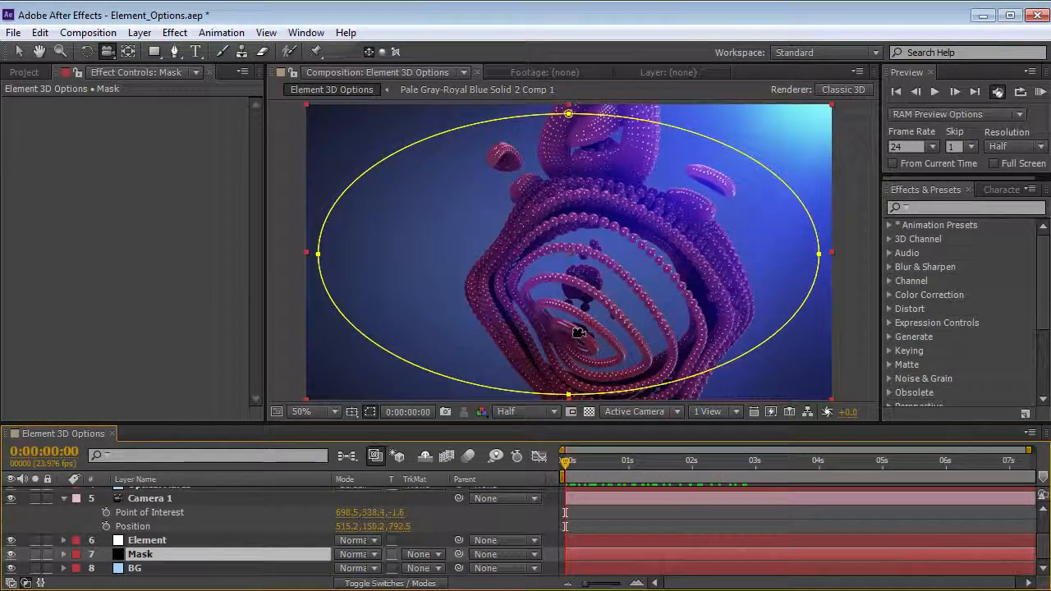
pyautogui.click(592, 462)
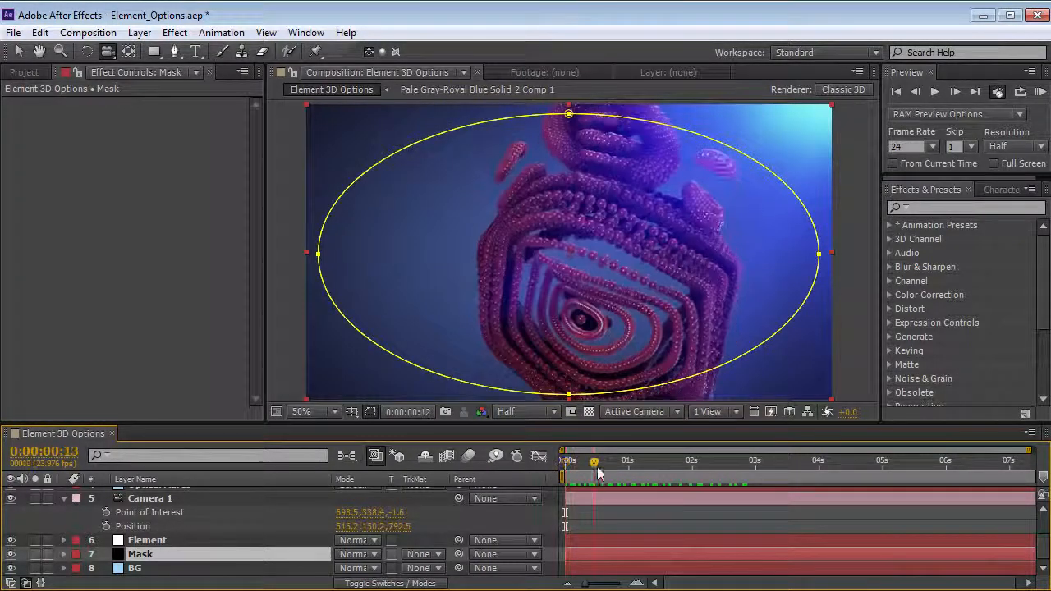
# Step: Set the Position Noise Amount of Group 1 to 733.0 on the Element layer and orbit the camera around the particles
pyautogui.click(147, 541)
pyautogui.moveTo(255, 229); pyautogui.dragTo(255, 223)
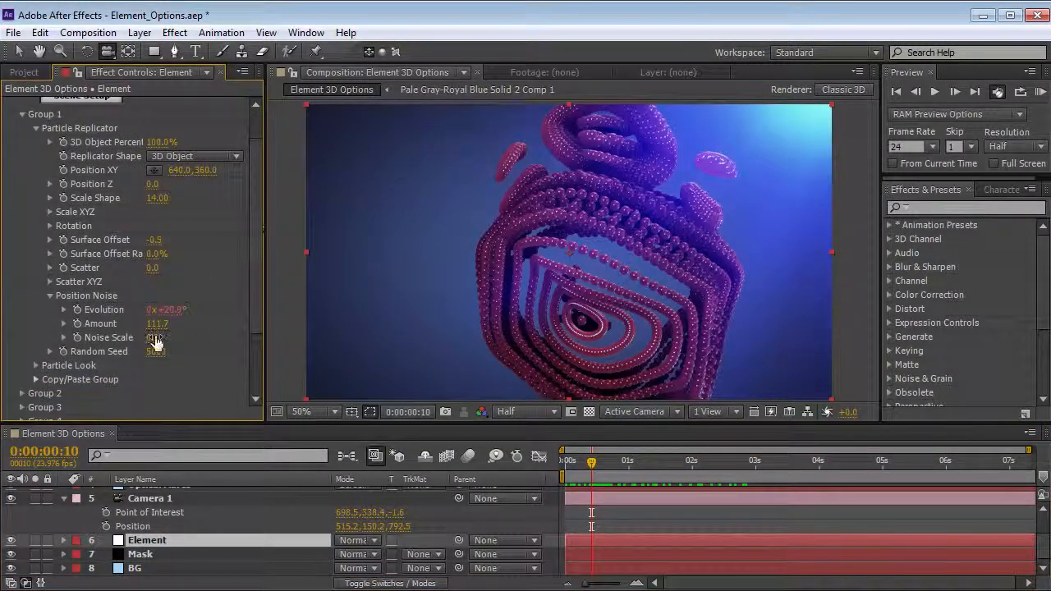
pyautogui.moveTo(164, 328); pyautogui.dragTo(246, 329)
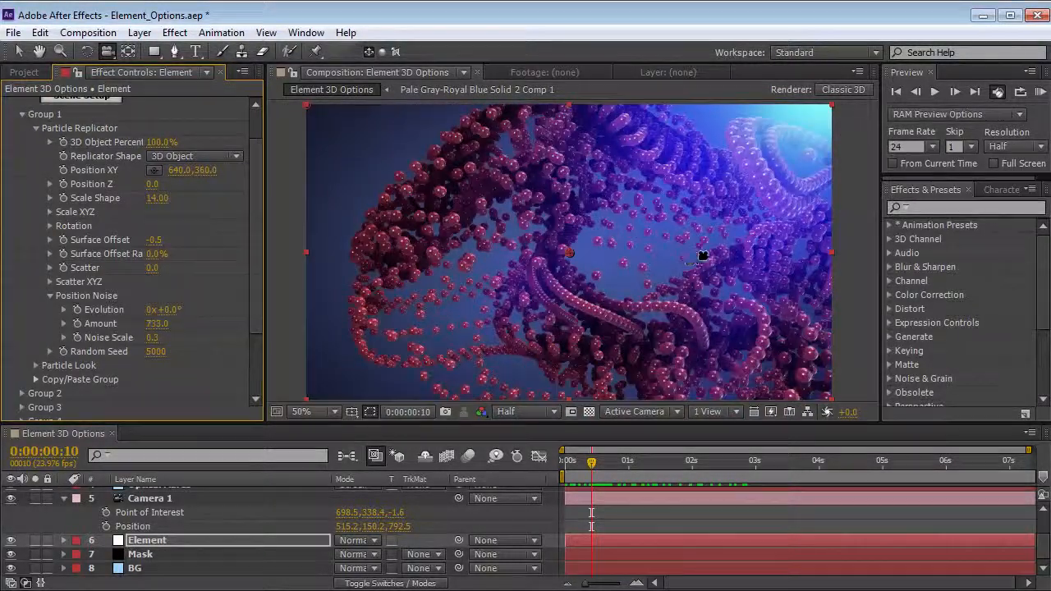
pyautogui.moveTo(701, 253); pyautogui.dragTo(608, 261)
# Step: Turn on Depth of Field in Camera 1's Camera Options
pyautogui.click(152, 501)
pyautogui.press('a')
pyautogui.press('a')
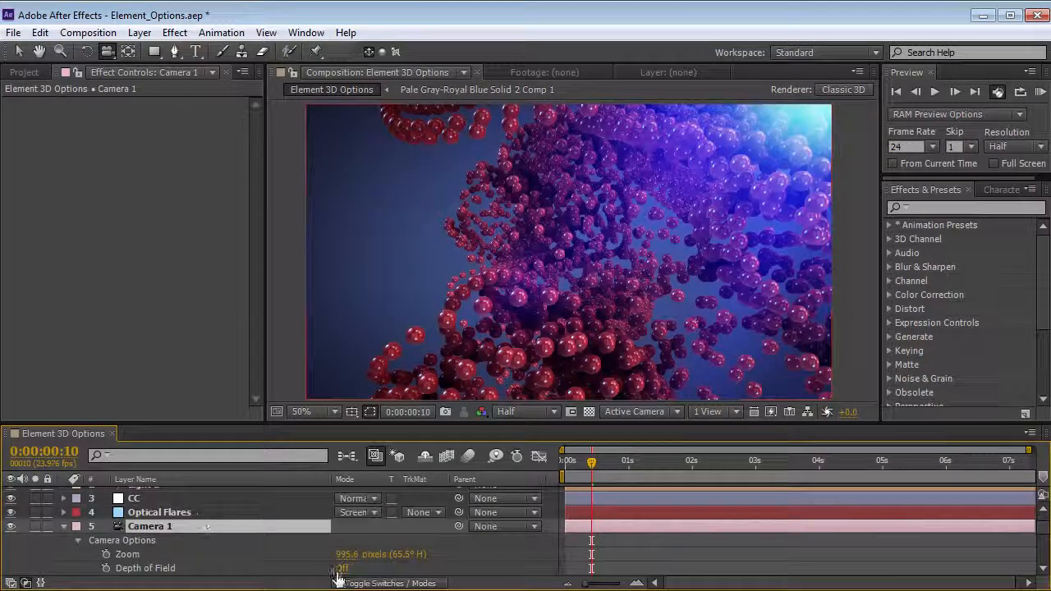
pyautogui.click(338, 578)
pyautogui.scroll(-2, 338, 566)
# Step: Orbit the camera through the scattered spheres in an enlarged composition view and move the current time to 0:00:00:16
pyautogui.press('`')
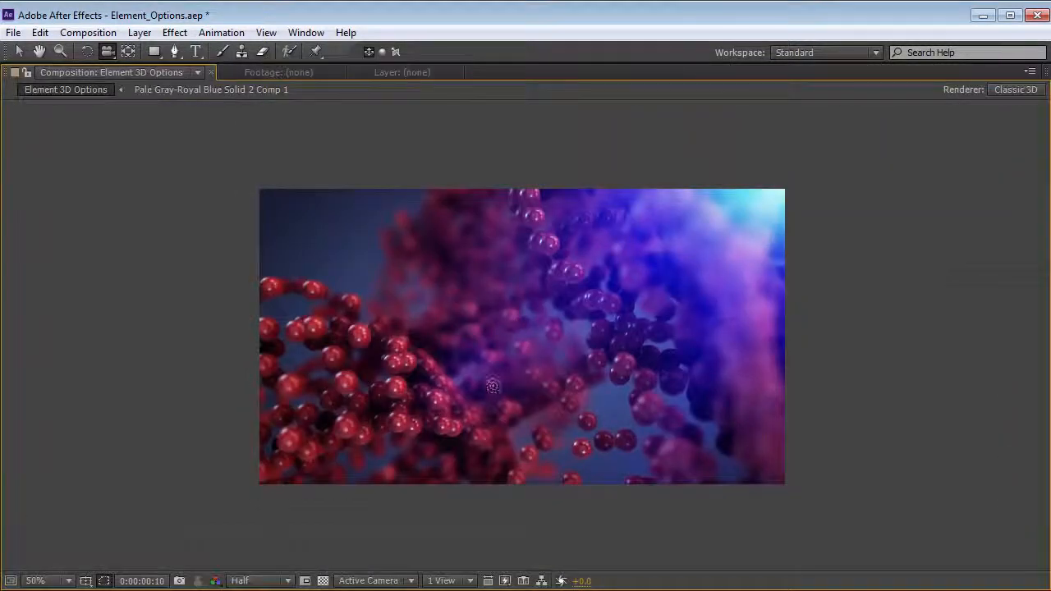
pyautogui.moveTo(512, 387)
pyautogui.mouseDown()
pyautogui.moveTo(589, 391)
pyautogui.moveTo(503, 384)
pyautogui.mouseUp()
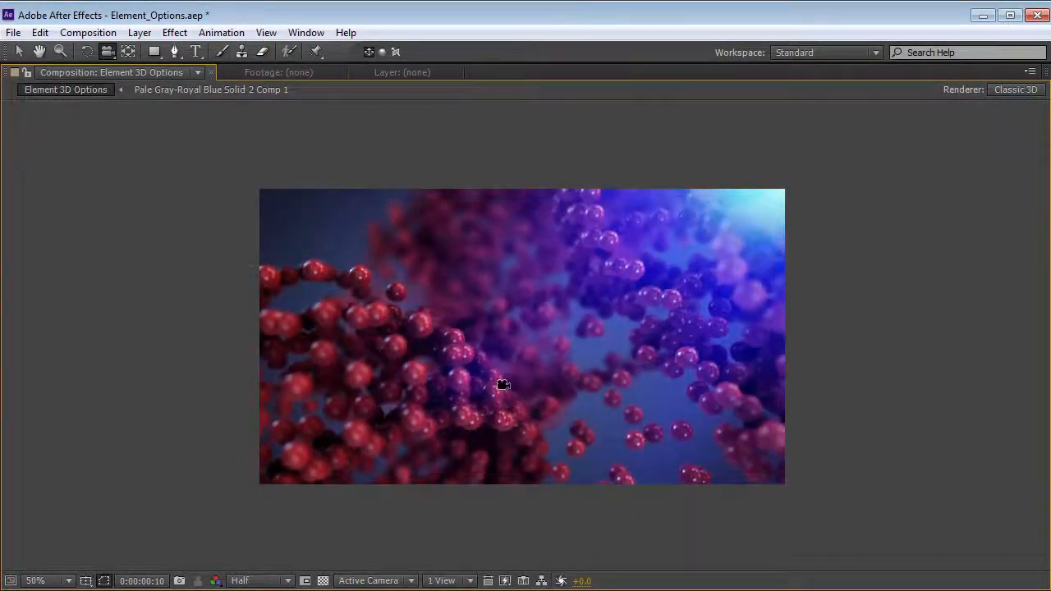
pyautogui.moveTo(412, 365); pyautogui.dragTo(456, 366)
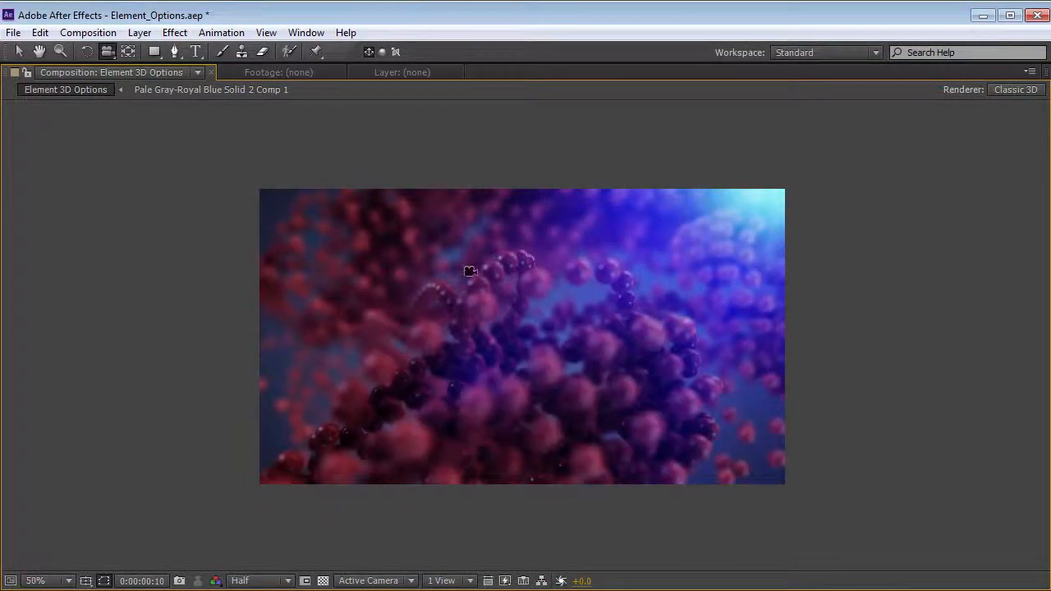
pyautogui.press('`')
pyautogui.moveTo(600, 465)
pyautogui.mouseDown()
pyautogui.moveTo(625, 462)
pyautogui.moveTo(608, 461)
pyautogui.mouseUp()
pyautogui.scroll(3, 158, 509)
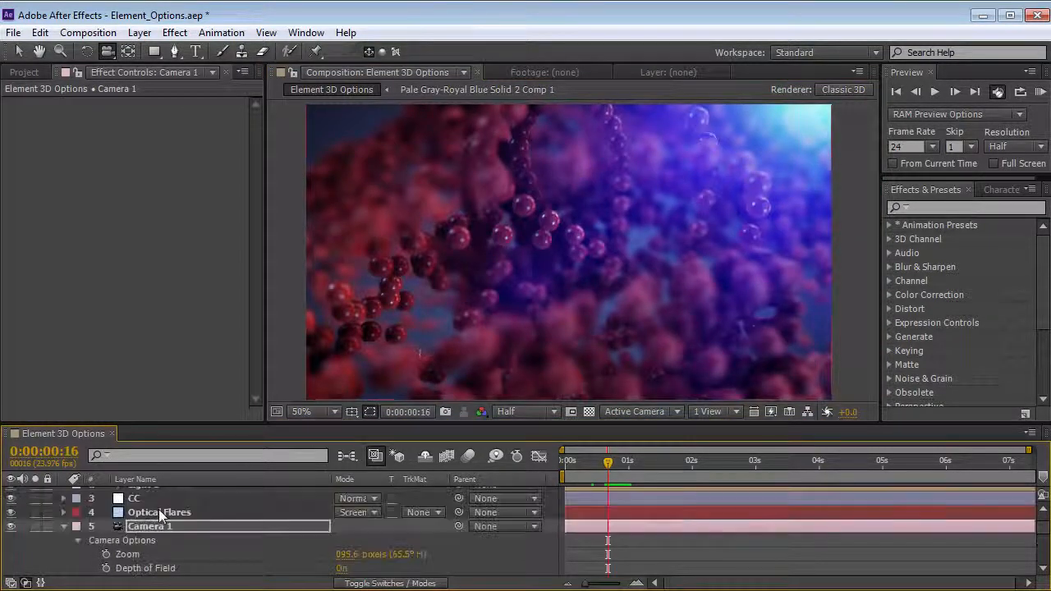
pyautogui.click(63, 526)
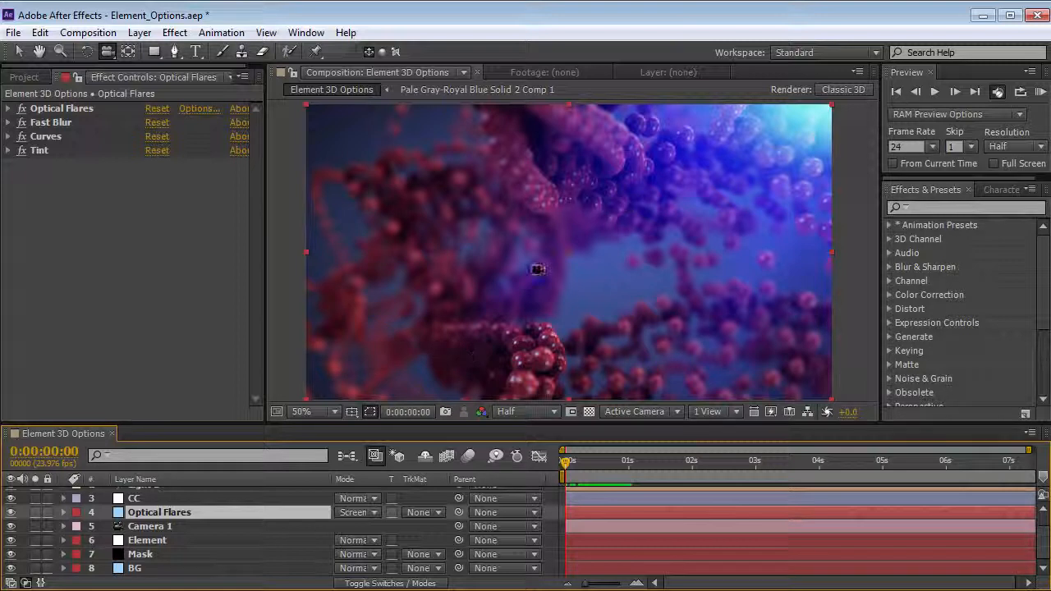
# Step: Turn off Depth of Field for Camera 1 at 0:00:00:16
pyautogui.moveTo(600, 458); pyautogui.dragTo(608, 460)
pyautogui.click(161, 527)
pyautogui.press('a')
pyautogui.press('a')
pyautogui.click(342, 569)
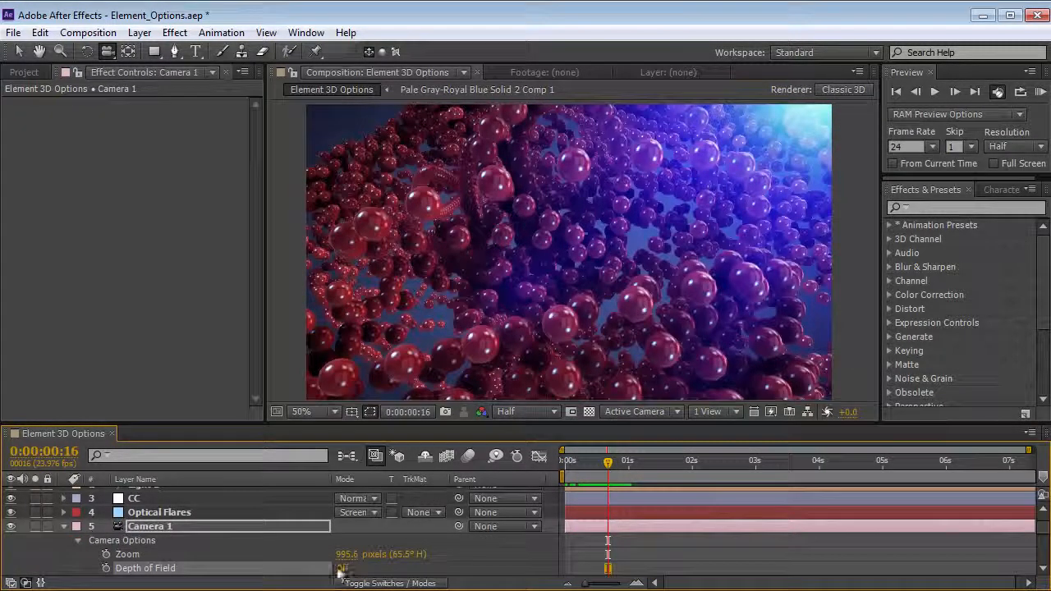
pyautogui.click(66, 526)
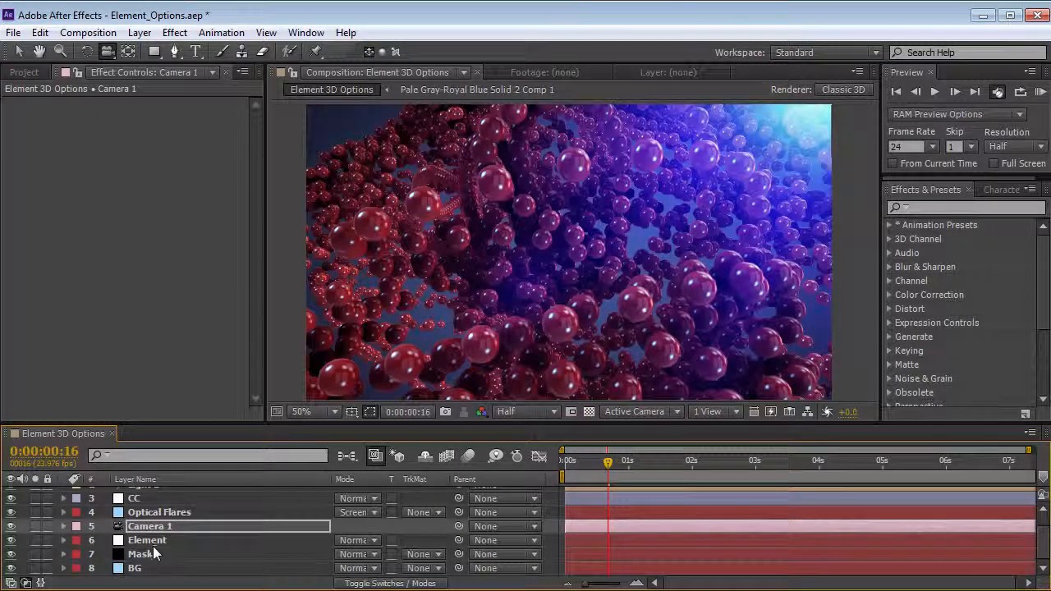
# Step: Unassign the sphere_low model from Group 1 in the Element layer's Scene Setup and apply the change
pyautogui.click(162, 540)
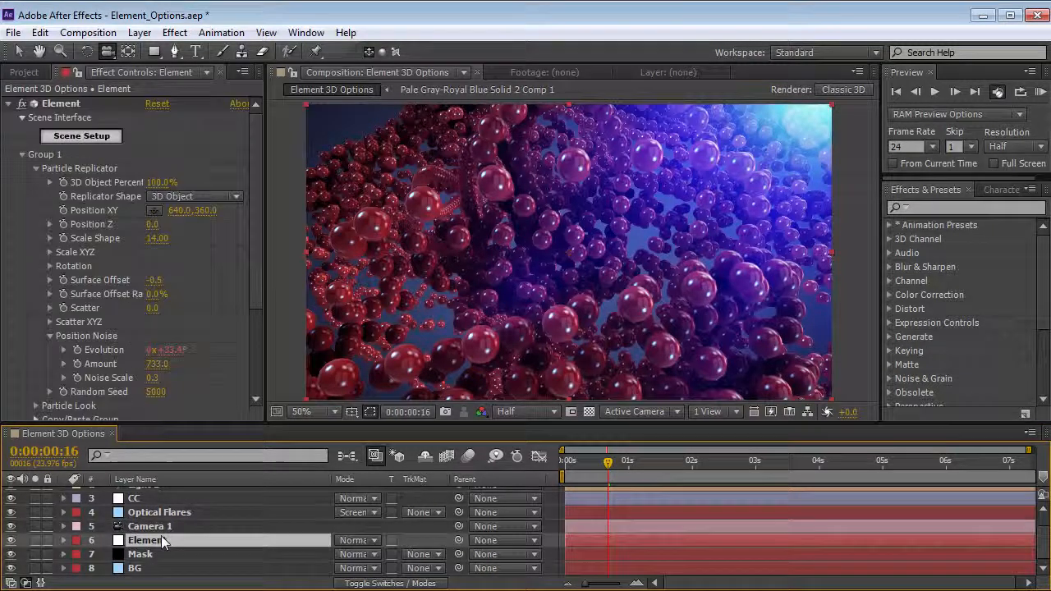
pyautogui.click(80, 137)
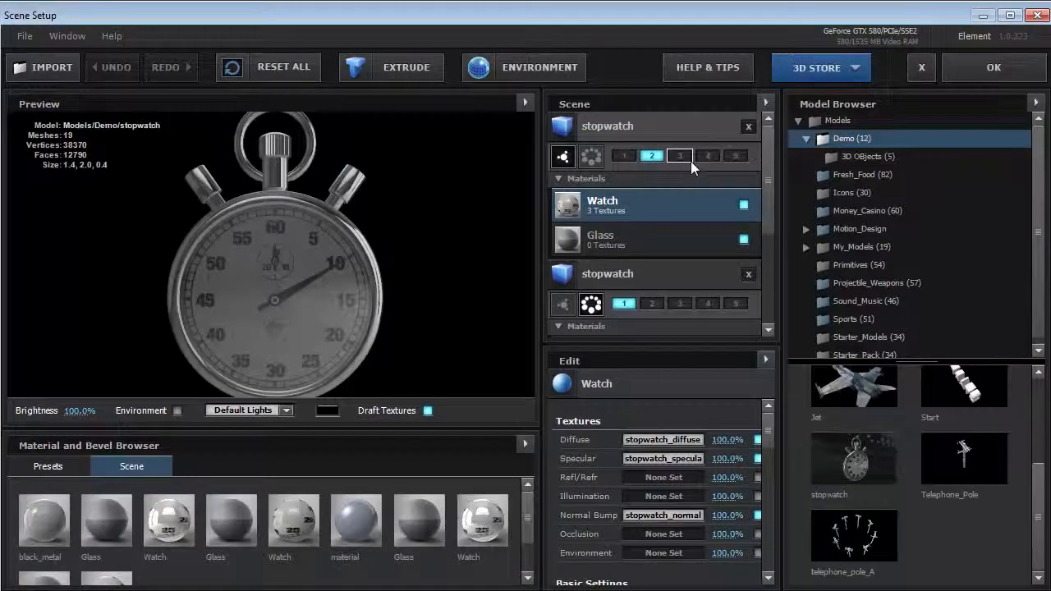
pyautogui.moveTo(767, 196); pyautogui.dragTo(761, 292)
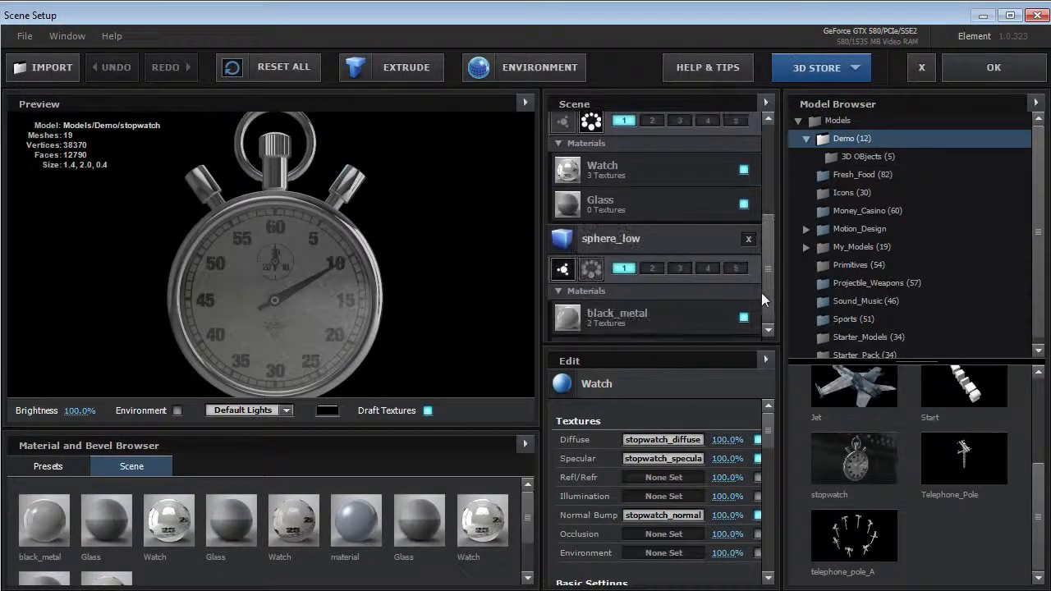
pyautogui.click(663, 241)
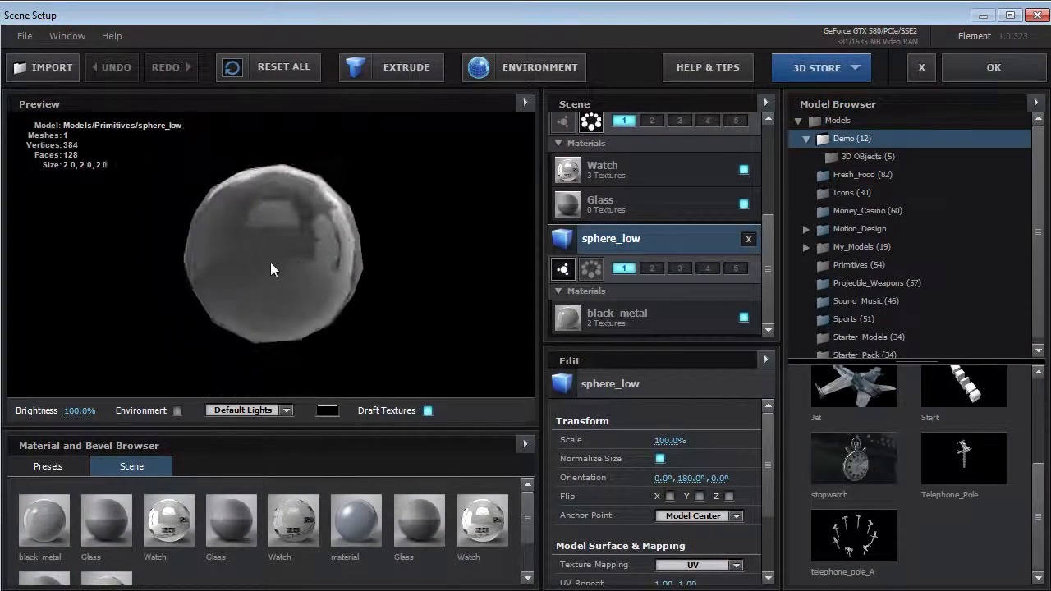
pyautogui.click(625, 269)
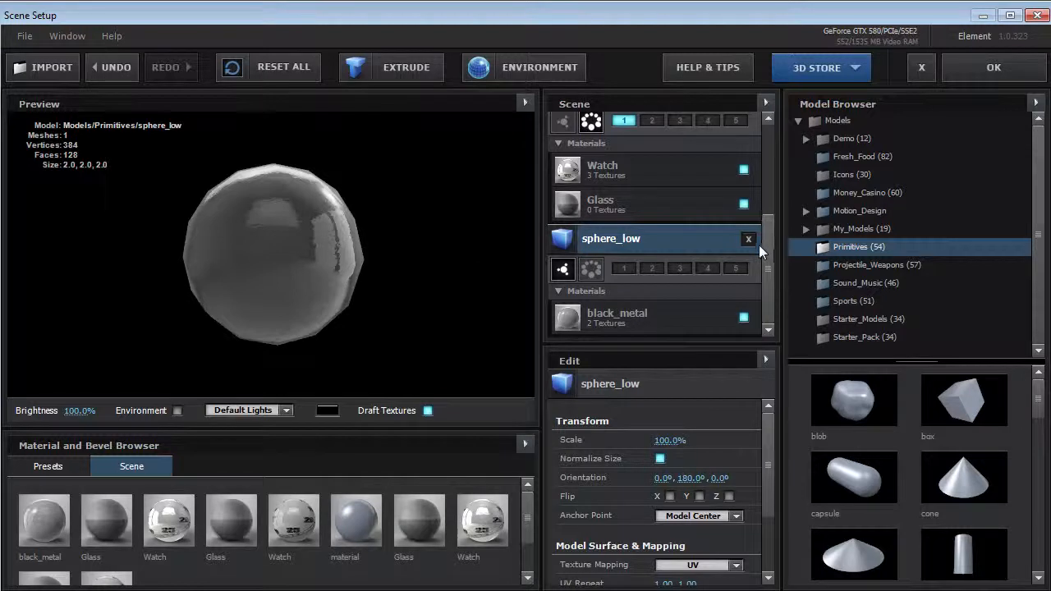
pyautogui.scroll(1, 760, 252)
pyautogui.click(979, 73)
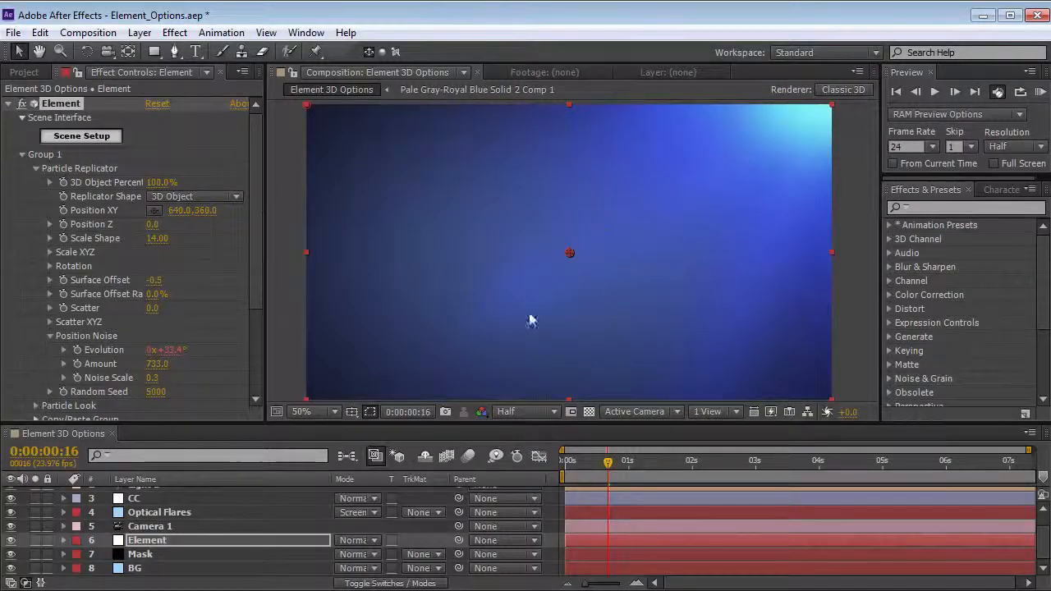
# Step: Add the gear_01 model from the Motion_Design Machine_Parts folder to the scene in Scene Setup and inspect it from another angle
pyautogui.click(99, 137)
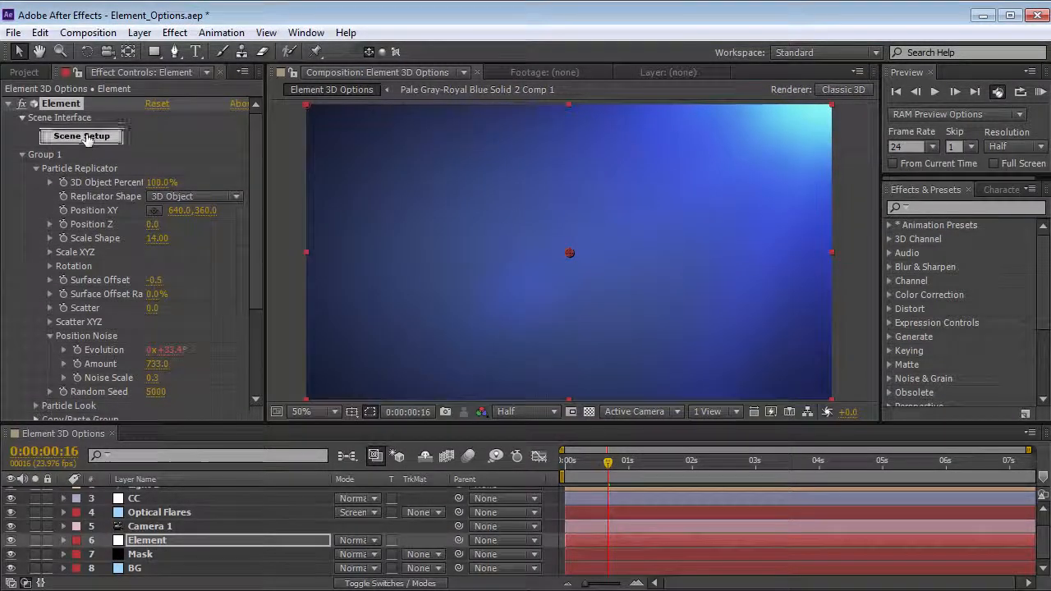
pyautogui.scroll(-5, 770, 271)
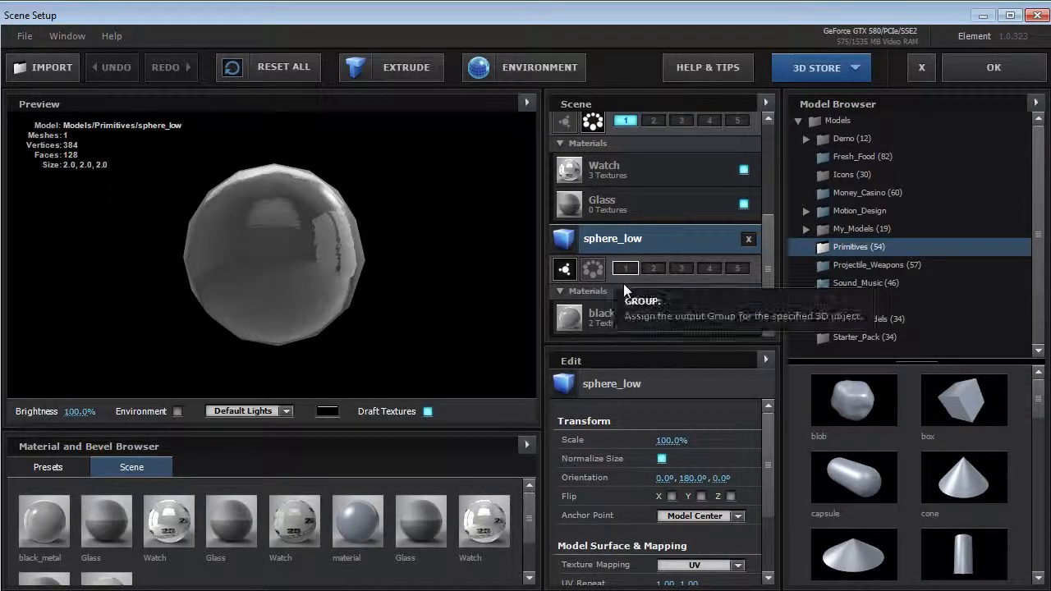
pyautogui.click(825, 210)
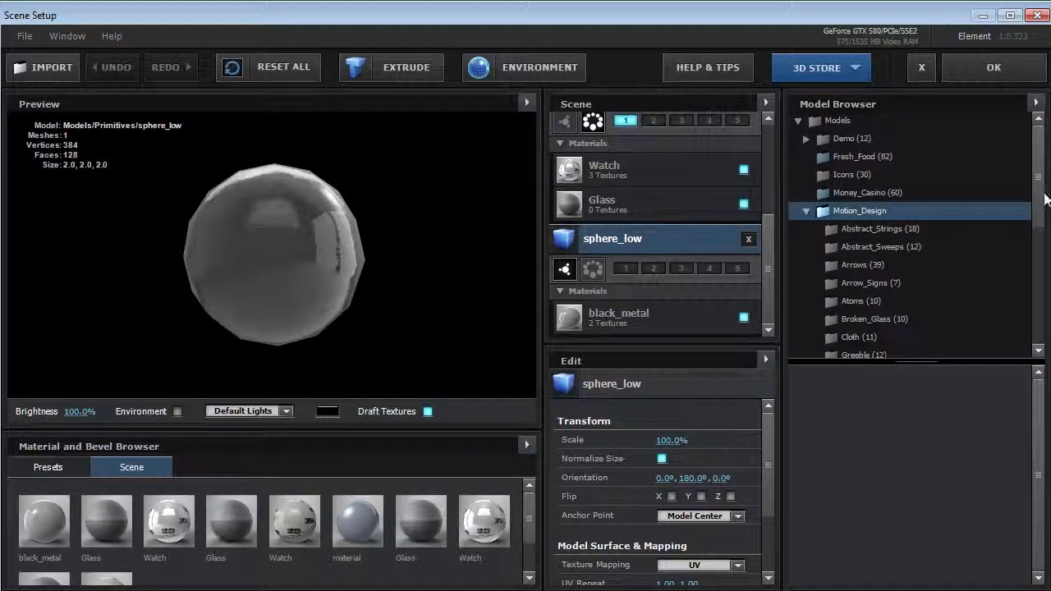
pyautogui.moveTo(1038, 179); pyautogui.dragTo(1036, 253)
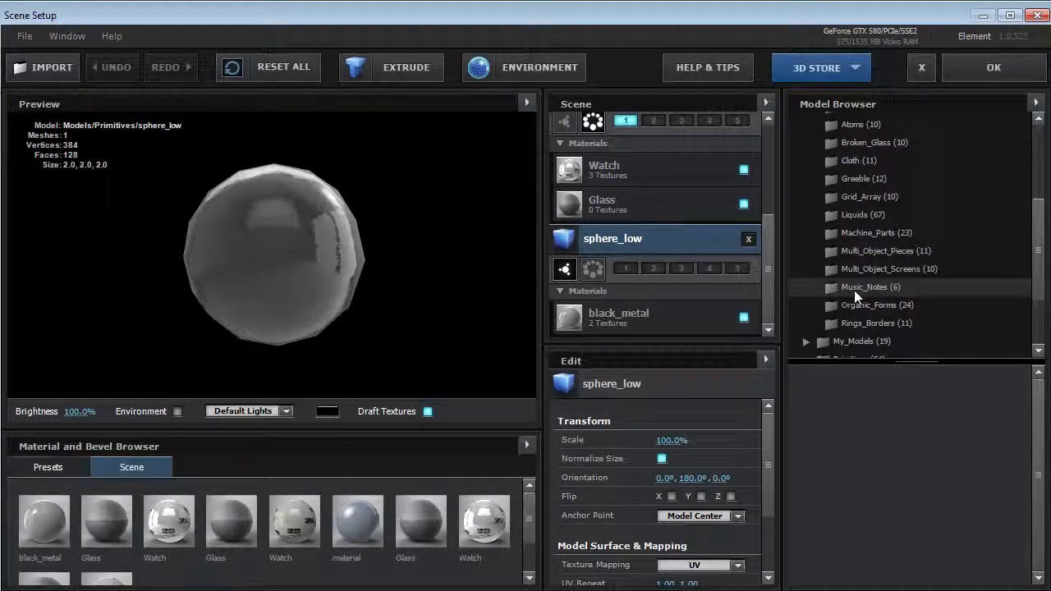
pyautogui.click(863, 235)
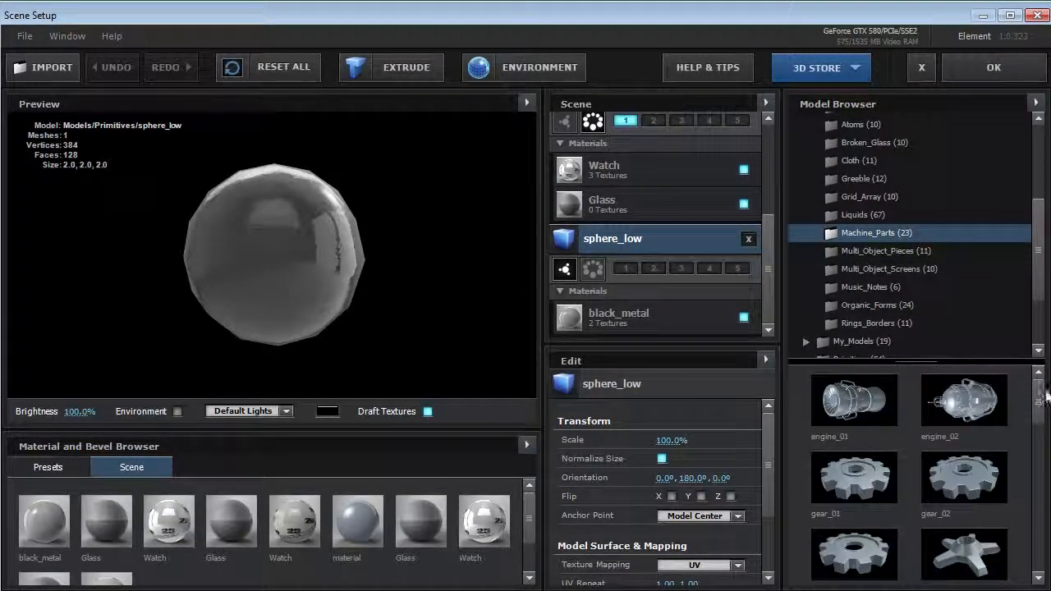
pyautogui.moveTo(1038, 410)
pyautogui.mouseDown()
pyautogui.moveTo(1036, 448)
pyautogui.moveTo(1038, 414)
pyautogui.mouseUp()
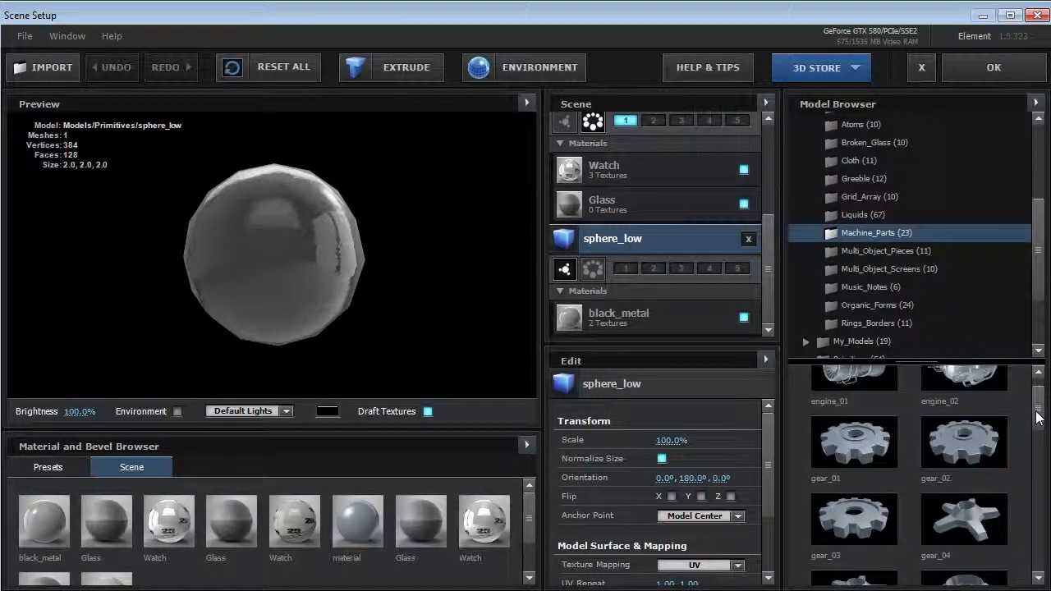
pyautogui.click(867, 448)
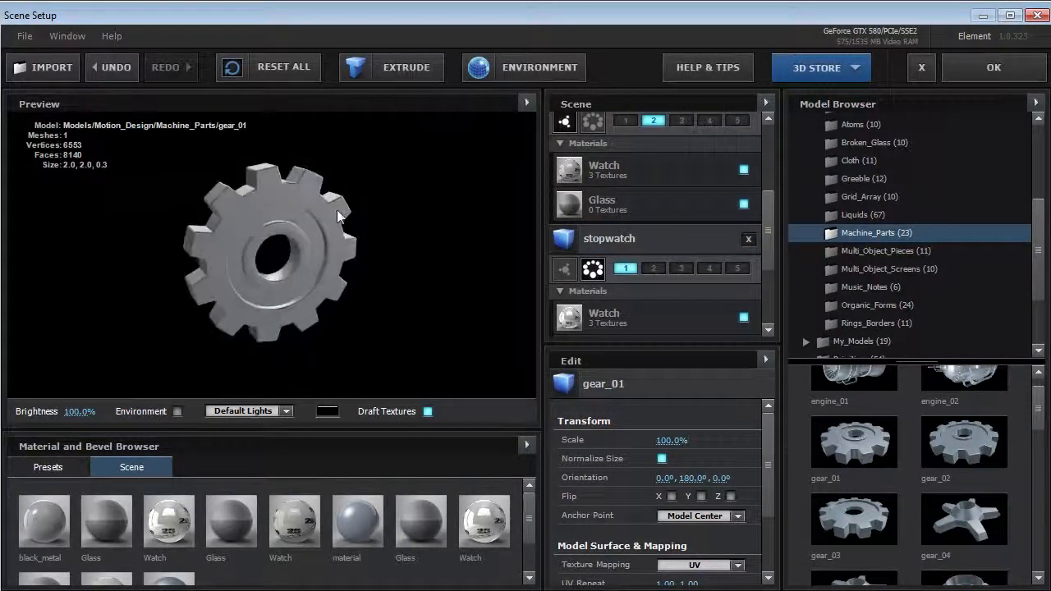
pyautogui.moveTo(763, 239); pyautogui.dragTo(767, 187)
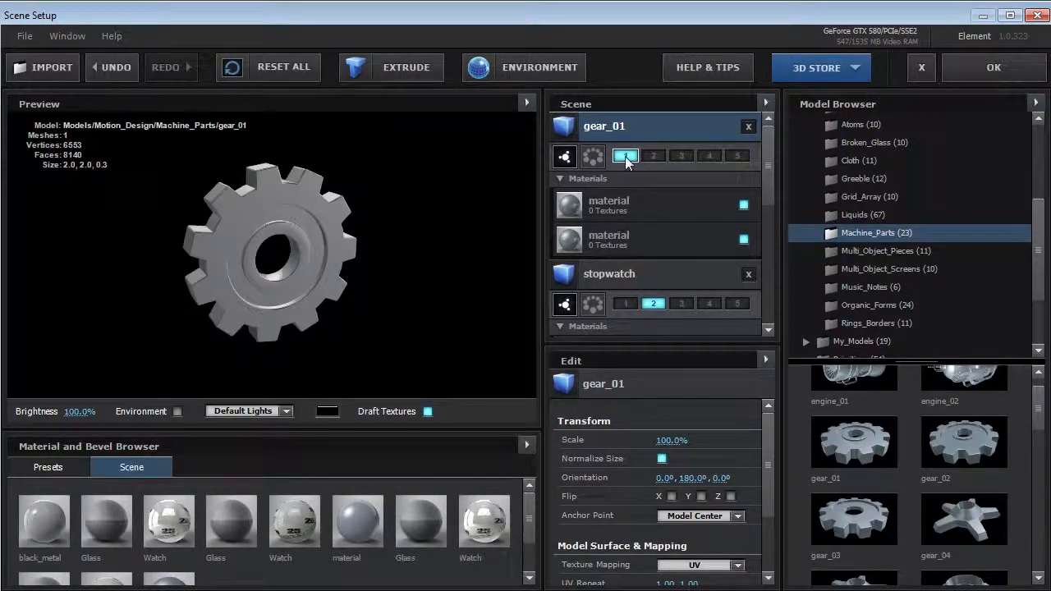
pyautogui.moveTo(235, 243); pyautogui.dragTo(175, 396)
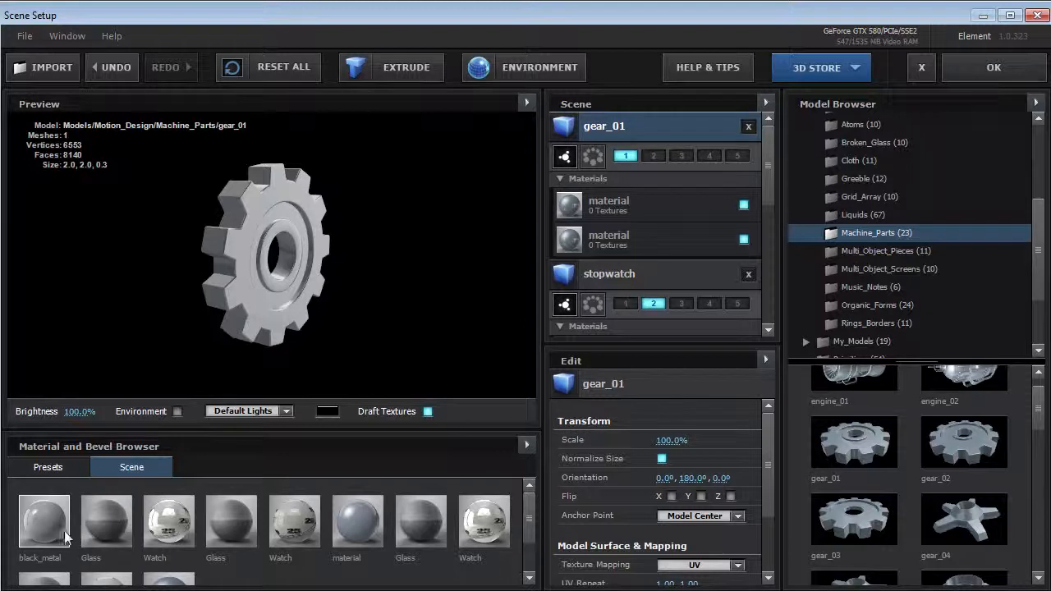
# Step: Rename sphere_low's black_metal material to White Metal in Scene Setup
pyautogui.click(52, 536)
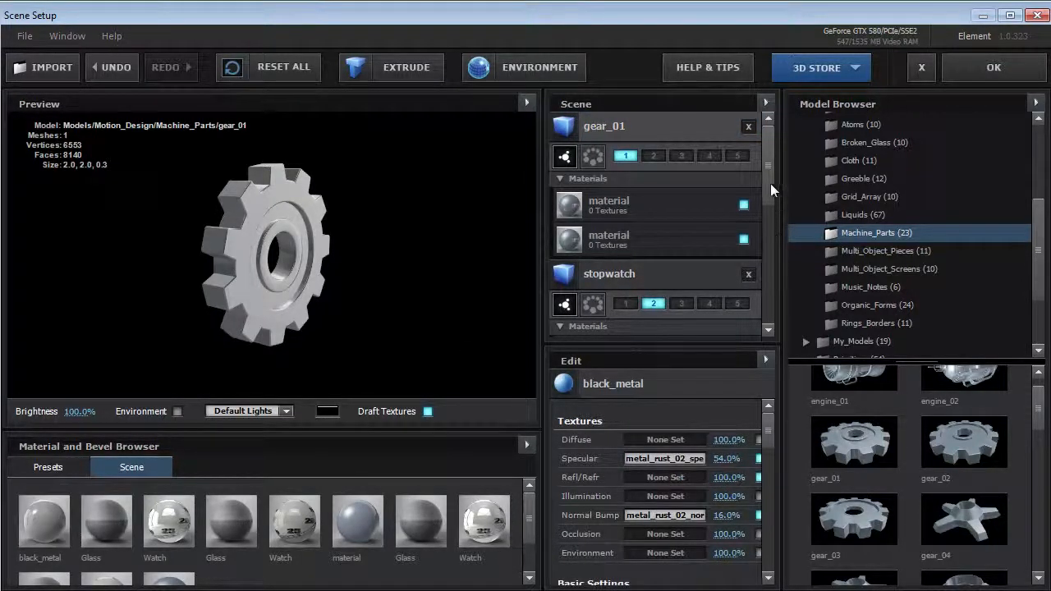
pyautogui.scroll(-5, 771, 190)
pyautogui.click(651, 320)
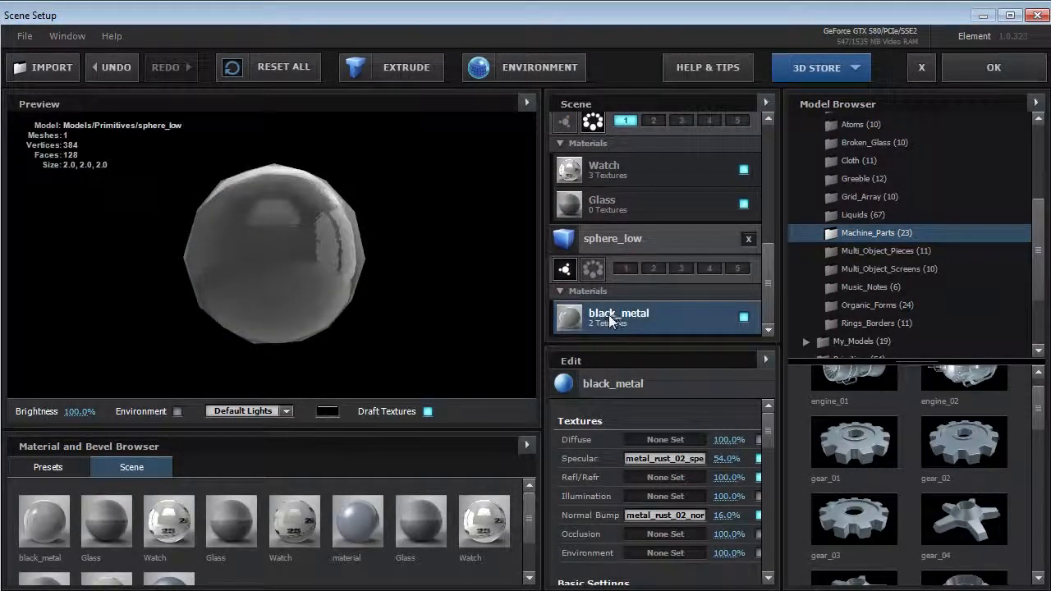
pyautogui.doubleClick(603, 320)
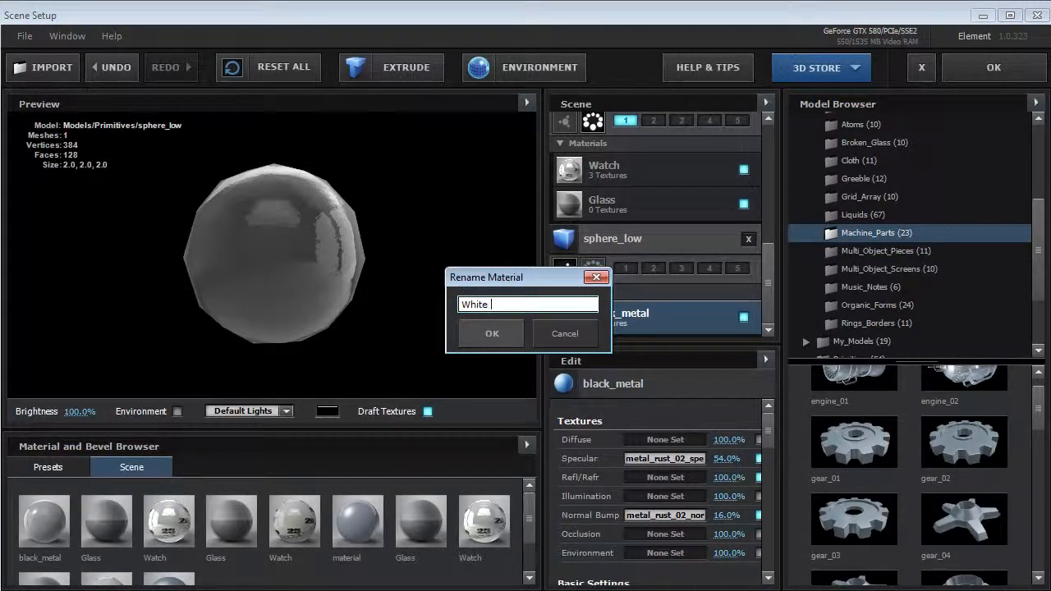
pyautogui.write('White Metal')
pyautogui.click(496, 334)
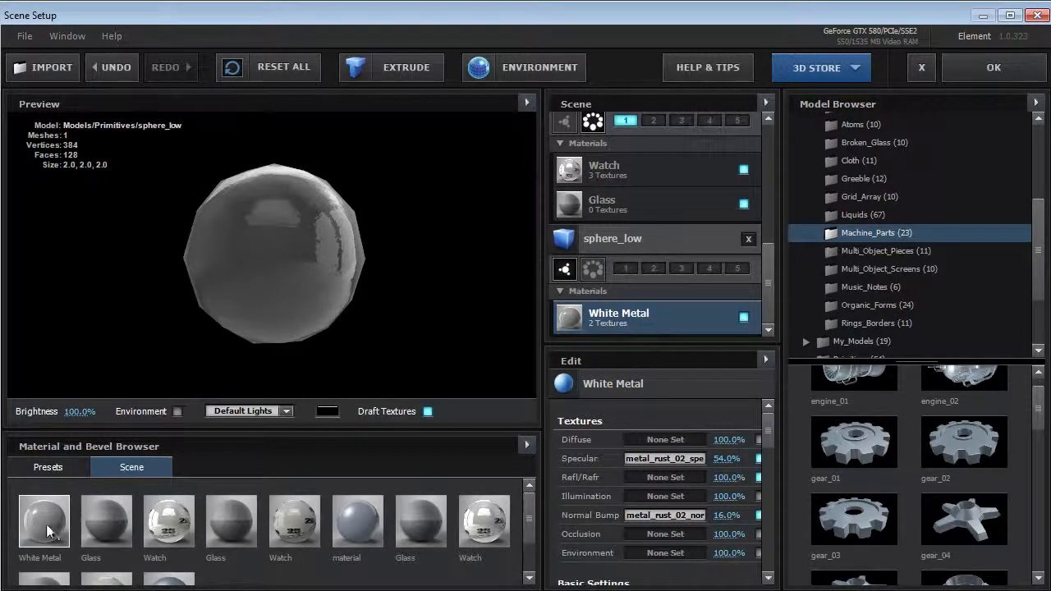
# Step: Assign the White Metal material to the gear_01 model and apply the scene to the composition
pyautogui.scroll(3, 649, 206)
pyautogui.click(647, 131)
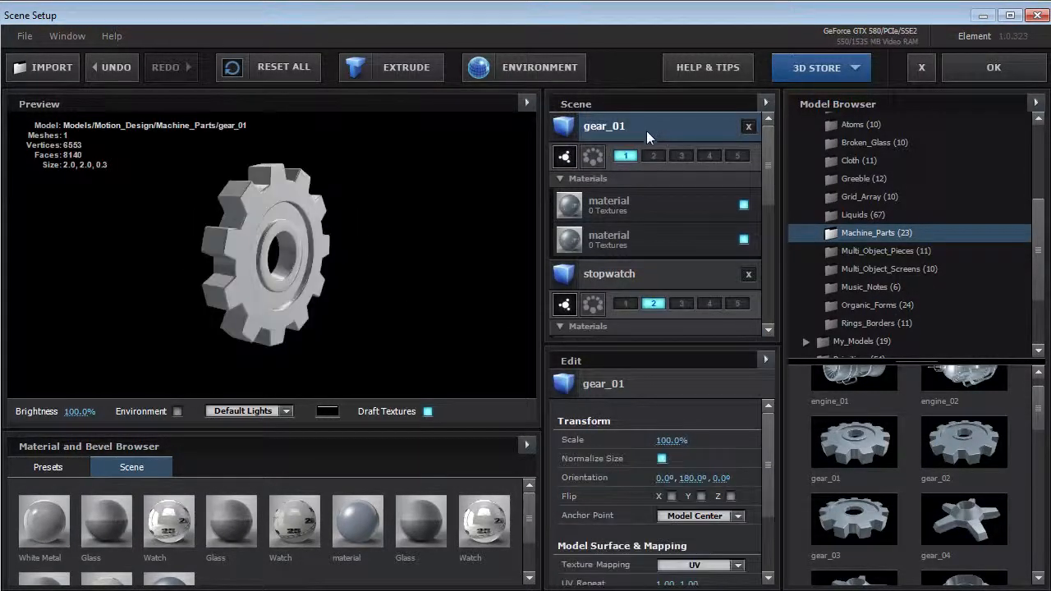
pyautogui.click(71, 561)
pyautogui.moveTo(243, 253); pyautogui.dragTo(450, 249)
pyautogui.click(994, 69)
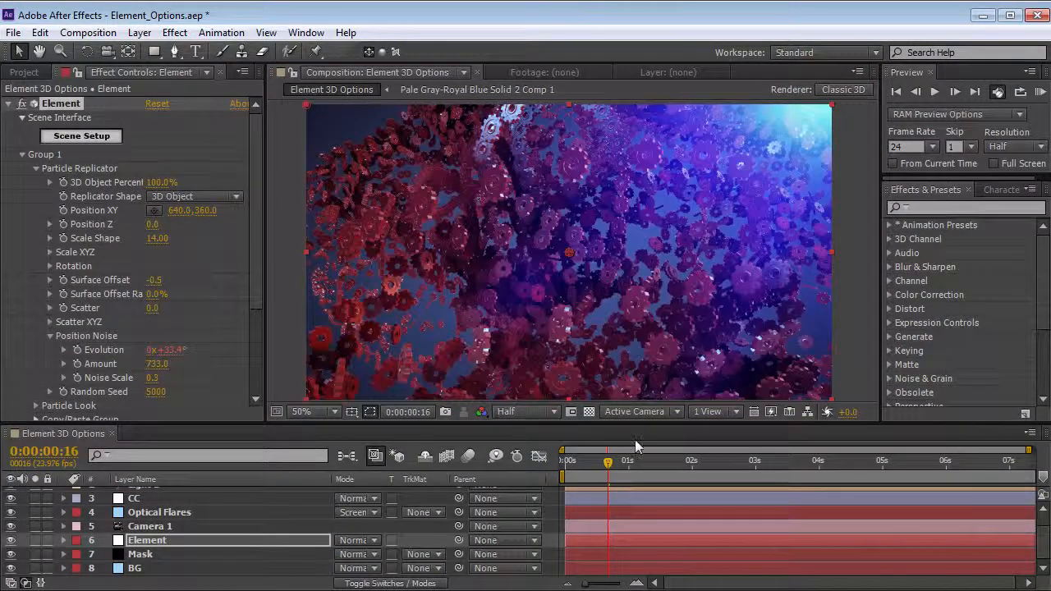
# Step: Move the current time to 0:00:00:20, turn on Depth of Field for Camera 1 and try orbiting the view
pyautogui.moveTo(603, 476)
pyautogui.mouseDown()
pyautogui.moveTo(555, 479)
pyautogui.moveTo(629, 473)
pyautogui.moveTo(619, 468)
pyautogui.mouseUp()
pyautogui.click(156, 526)
pyautogui.press('a')
pyautogui.press('a')
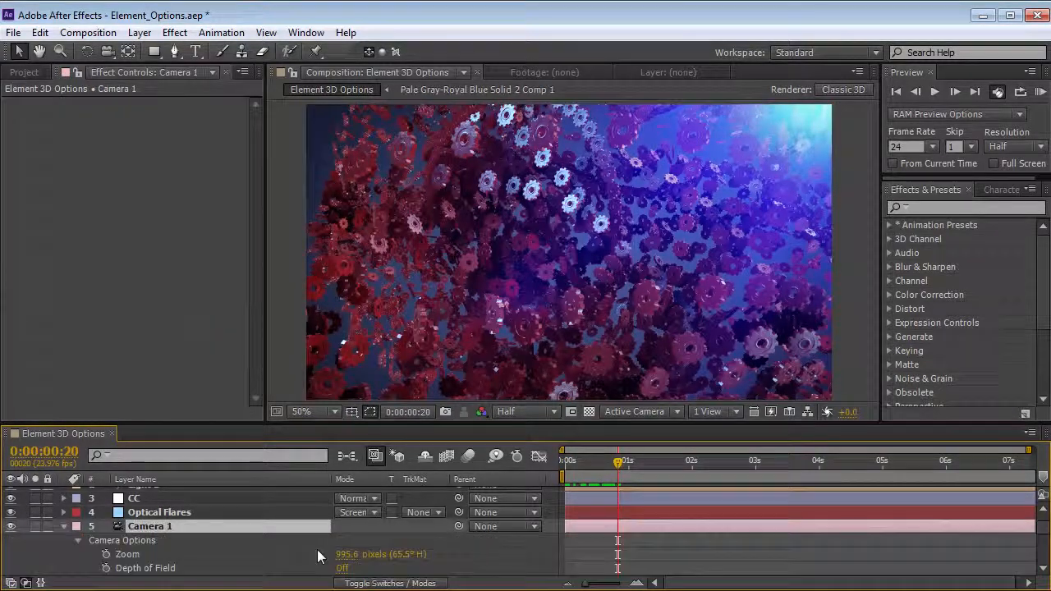
pyautogui.click(343, 568)
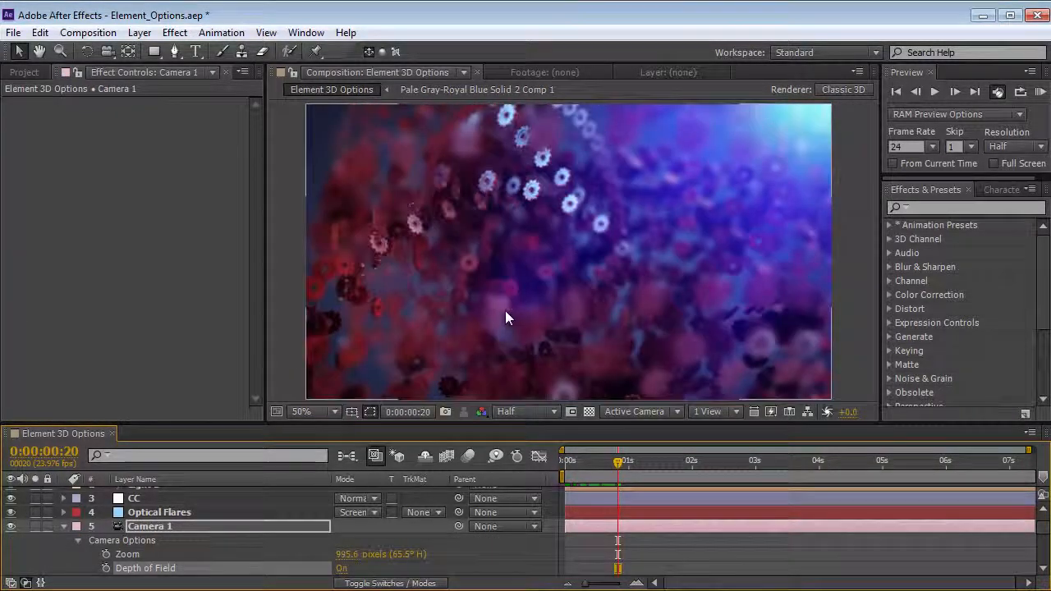
pyautogui.press('c')
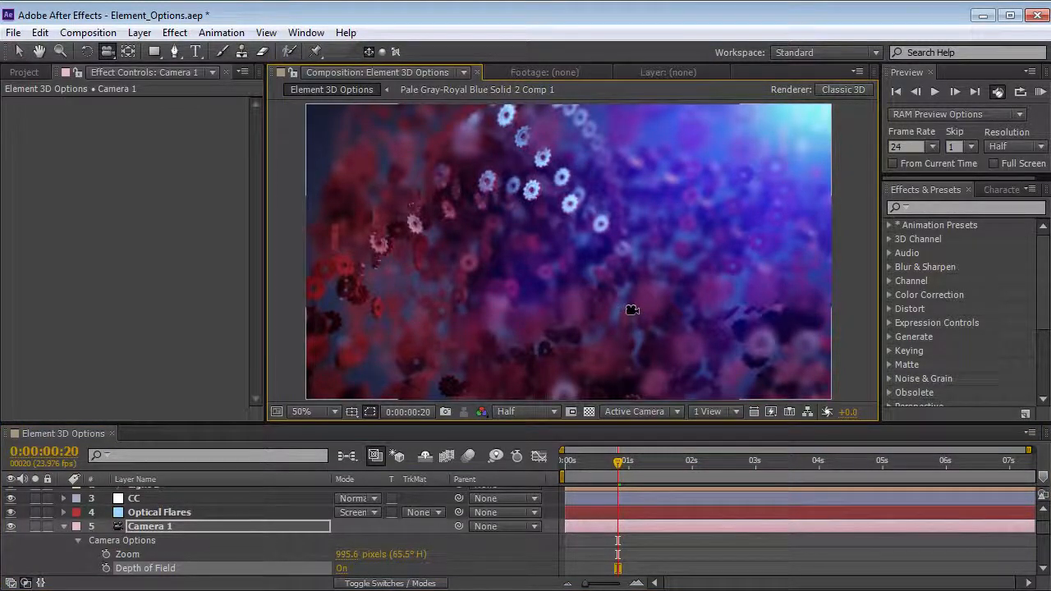
pyautogui.moveTo(628, 263); pyautogui.dragTo(452, 258)
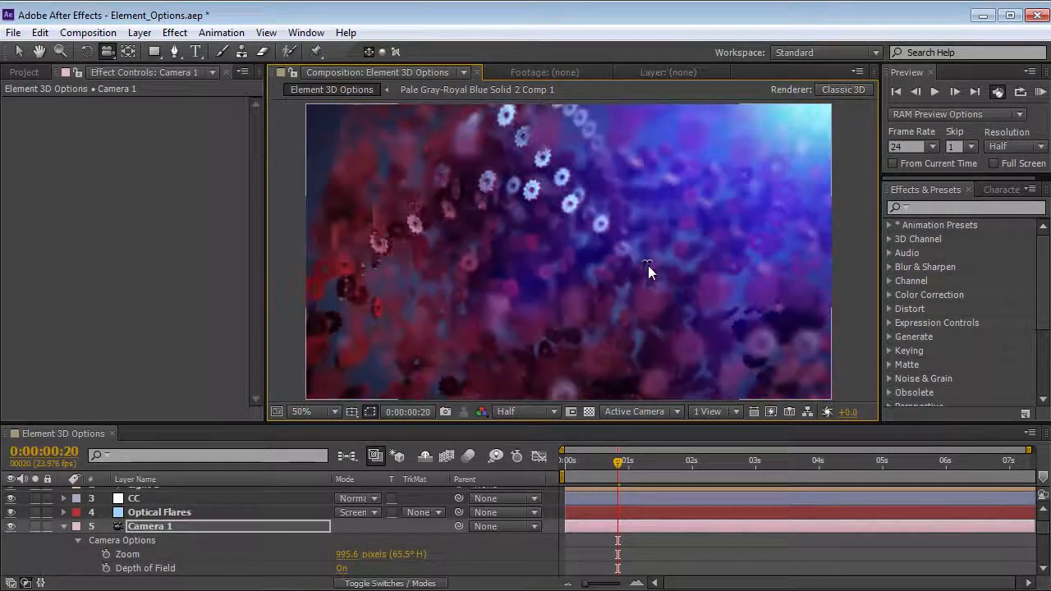
pyautogui.click(141, 569)
pyautogui.click(63, 526)
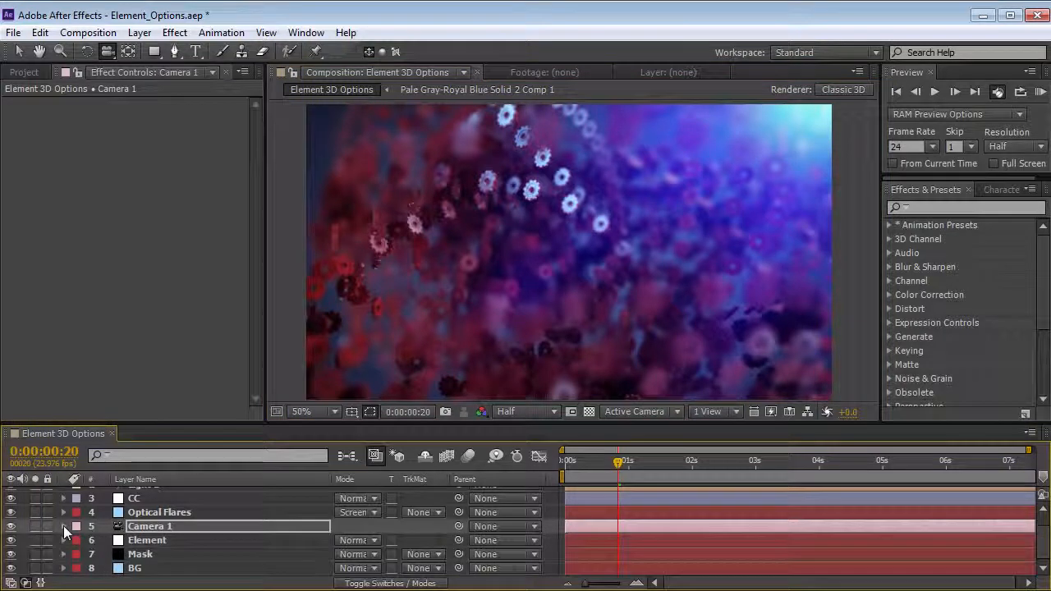
# Step: Add the machine_part_05, gear_04 and gear_06 models from Machine_Parts to the Element layer's scene in Scene Setup
pyautogui.click(154, 539)
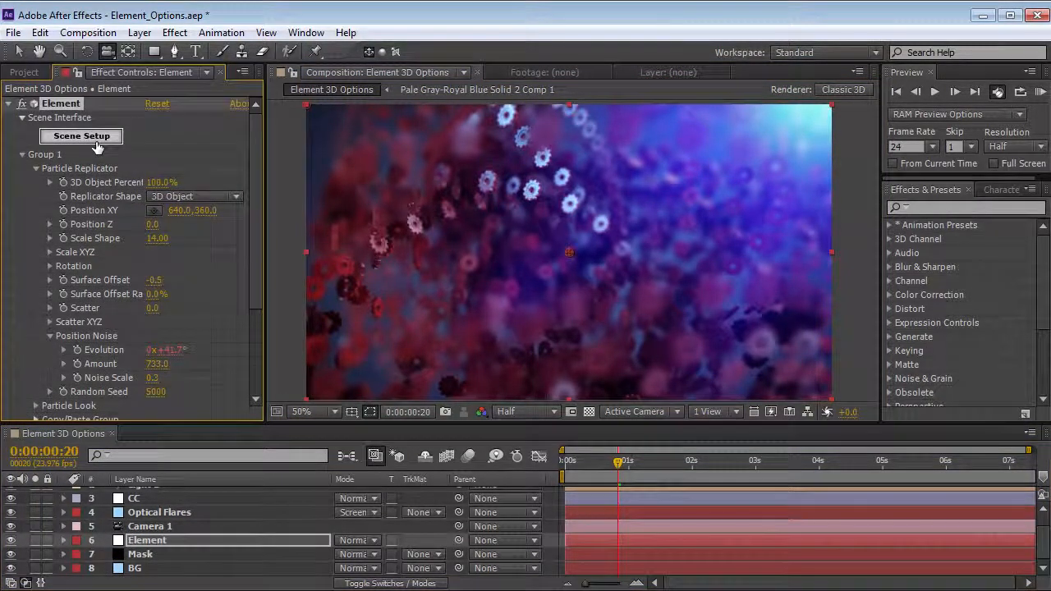
pyautogui.click(82, 137)
pyautogui.moveTo(1042, 419); pyautogui.dragTo(1047, 522)
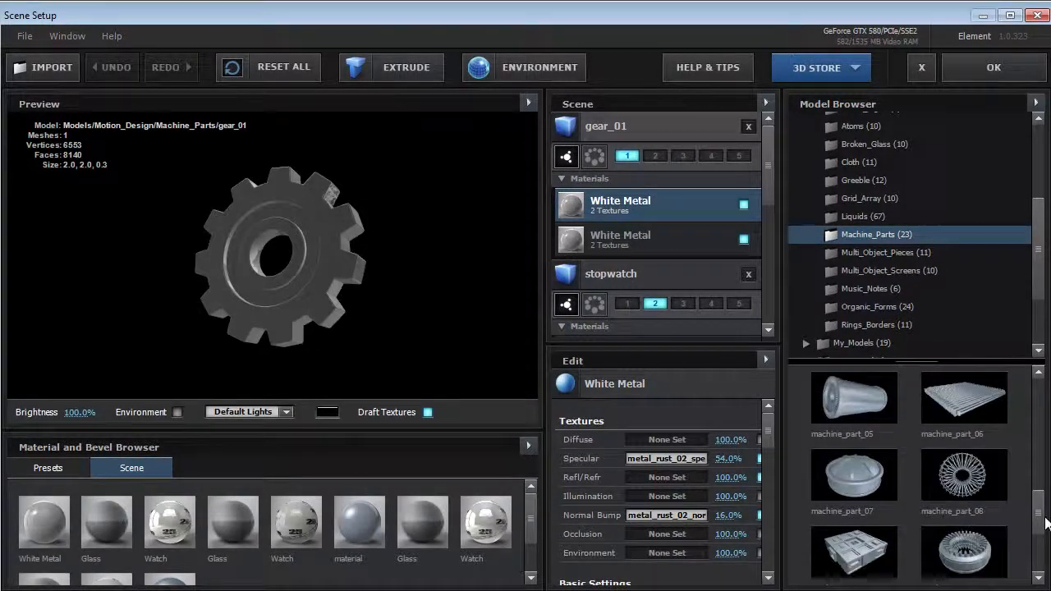
pyautogui.click(870, 416)
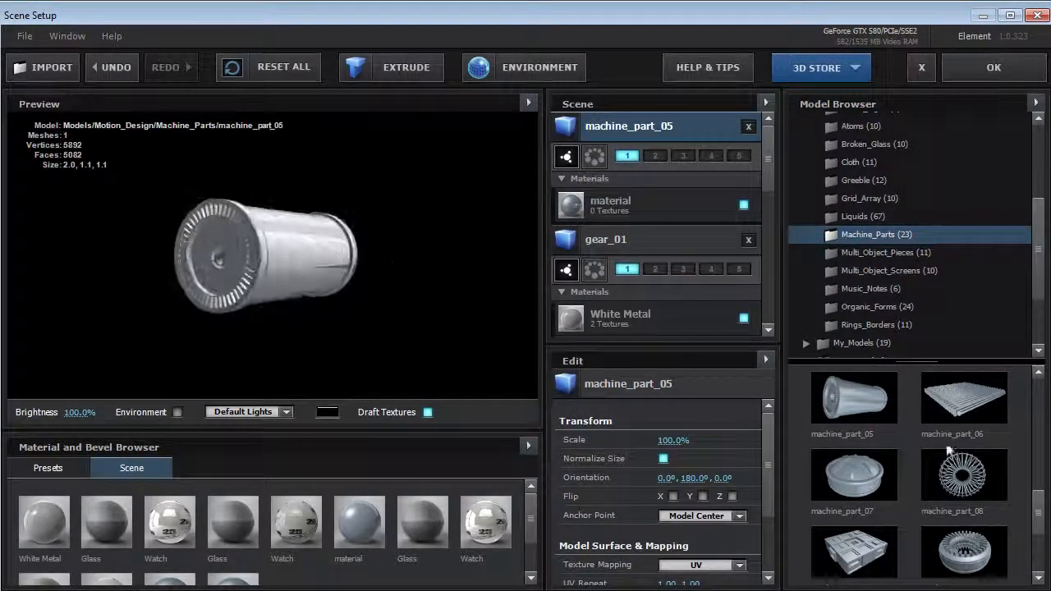
pyautogui.scroll(3, 1026, 468)
pyautogui.scroll(3, 1026, 460)
pyautogui.click(957, 399)
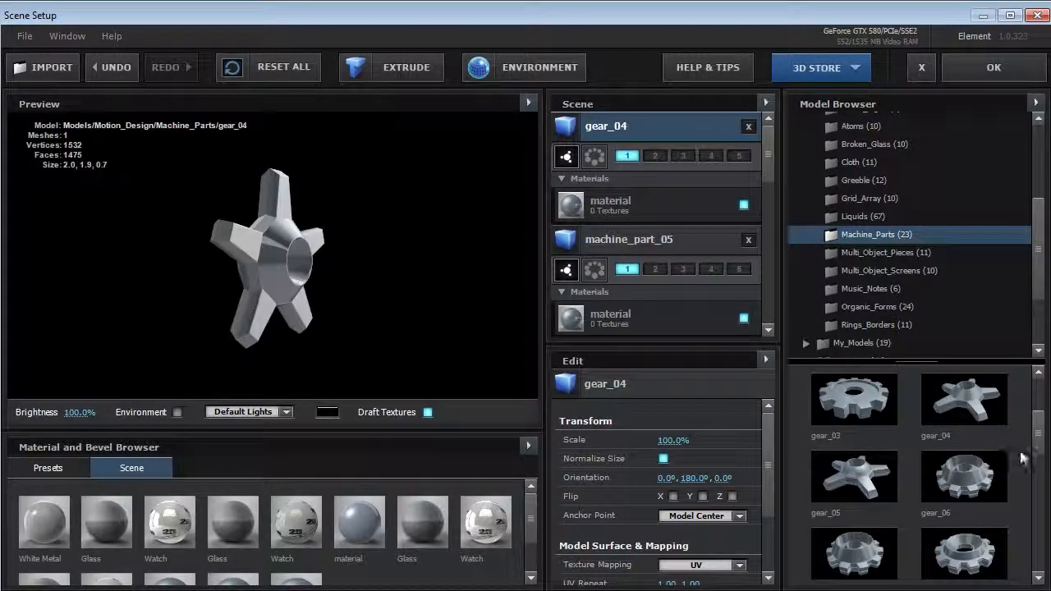
pyautogui.click(965, 471)
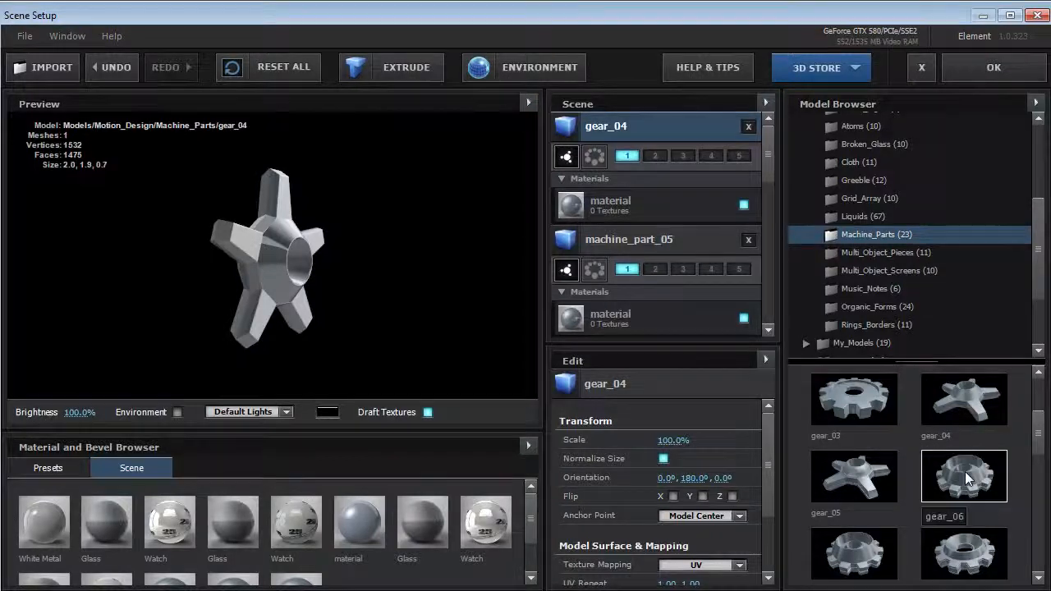
# Step: Assign the White Metal material to the gear_06, gear_04 and machine_part_05 models
pyautogui.moveTo(30, 520); pyautogui.dragTo(273, 281)
pyautogui.scroll(-5, 657, 197)
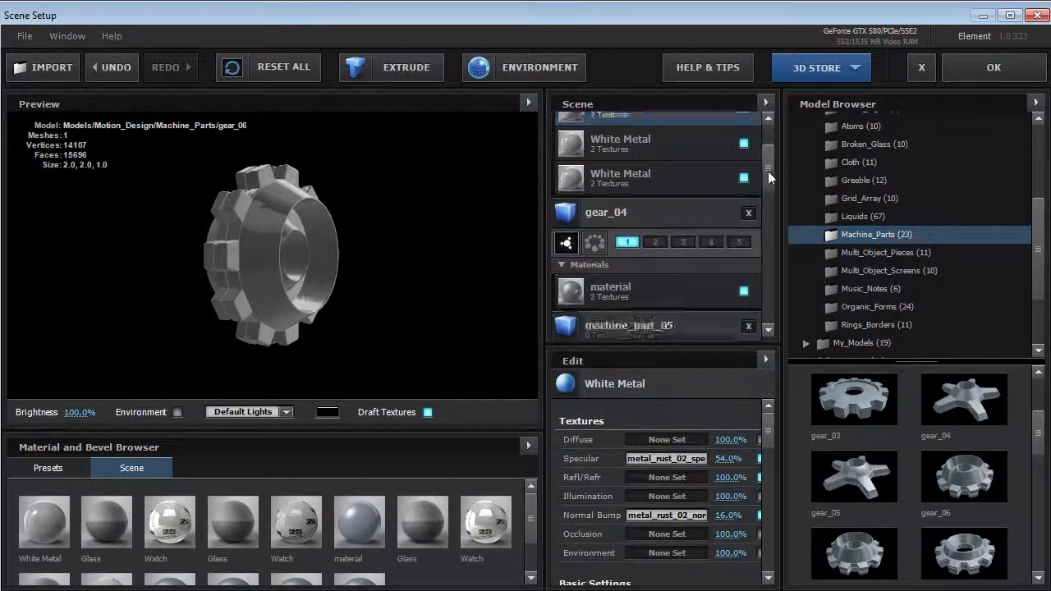
pyautogui.click(620, 135)
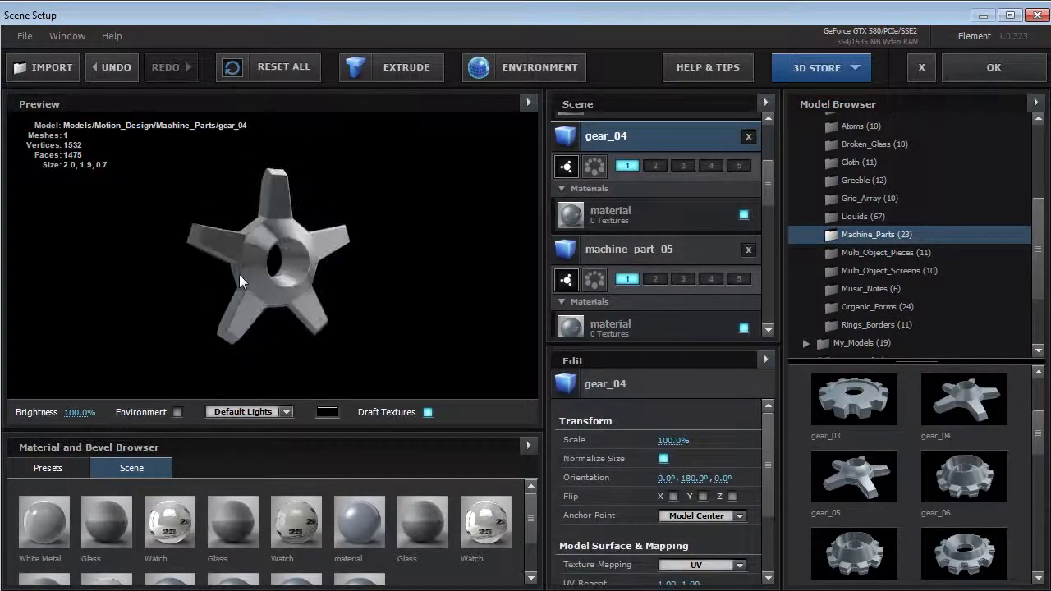
pyautogui.moveTo(43, 526); pyautogui.dragTo(621, 191)
pyautogui.click(640, 249)
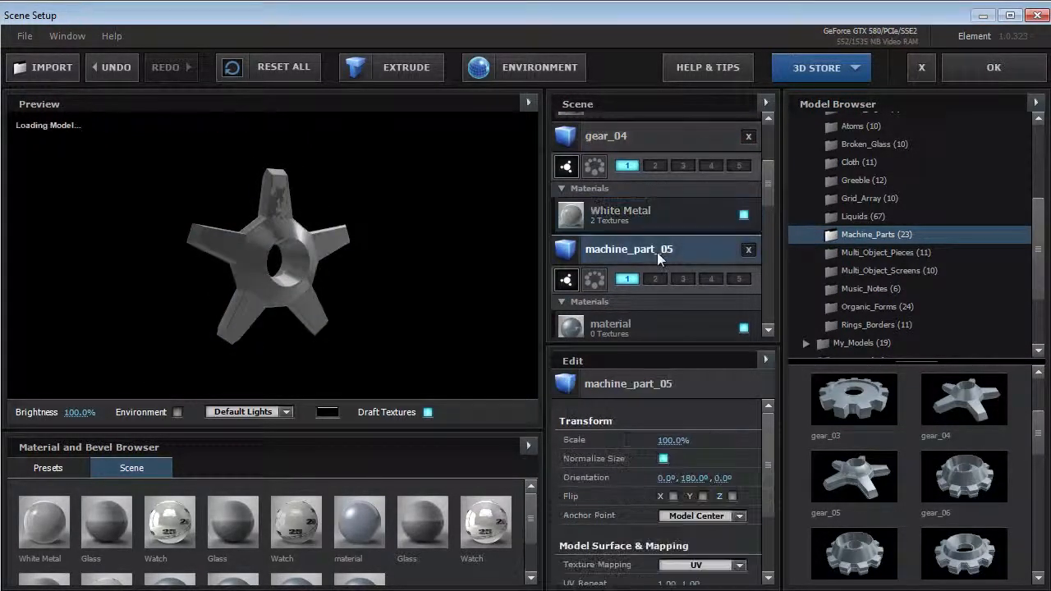
pyautogui.moveTo(44, 525); pyautogui.dragTo(282, 286)
pyautogui.moveTo(279, 284); pyautogui.dragTo(242, 269)
# Step: Inspect gear_01 and gear_06, keep gear_06 assigned to Group 1, and apply the scene to the composition
pyautogui.moveTo(769, 179); pyautogui.dragTo(770, 210)
pyautogui.click(629, 215)
pyautogui.moveTo(271, 247); pyautogui.dragTo(250, 227)
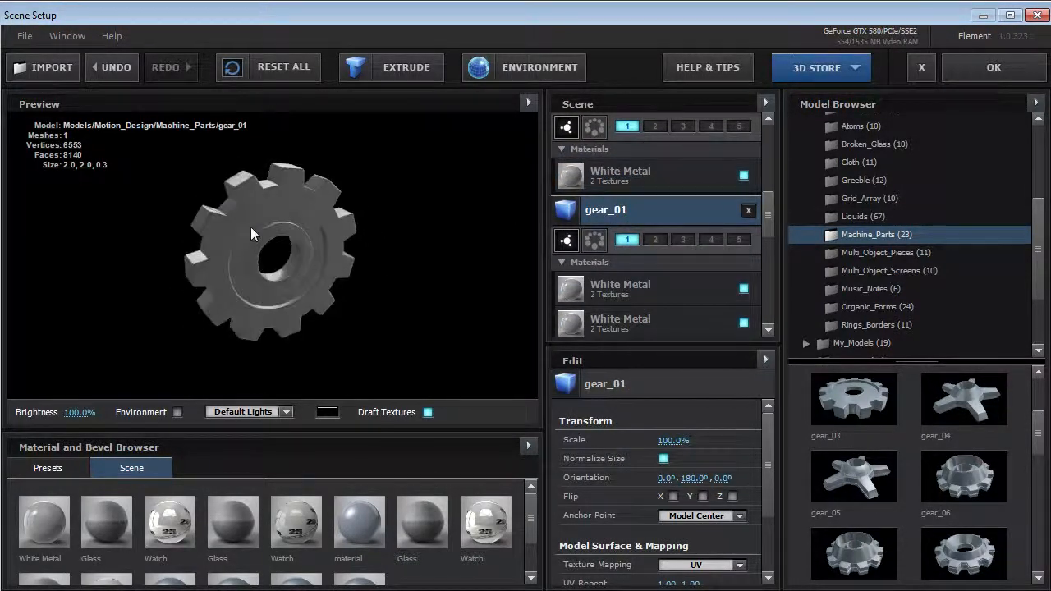
pyautogui.moveTo(765, 221); pyautogui.dragTo(761, 156)
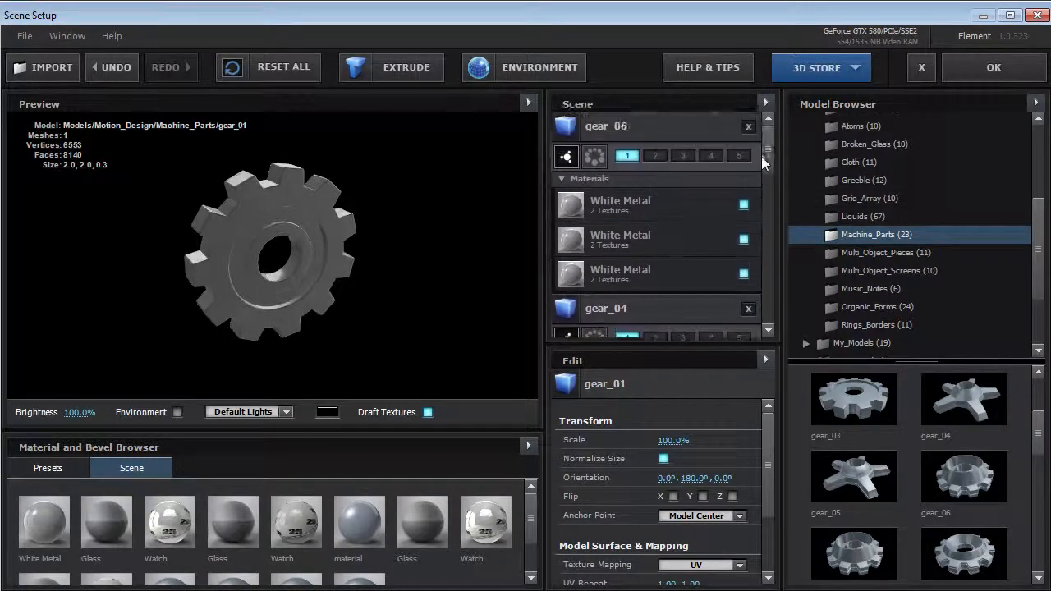
pyautogui.click(627, 122)
pyautogui.click(628, 156)
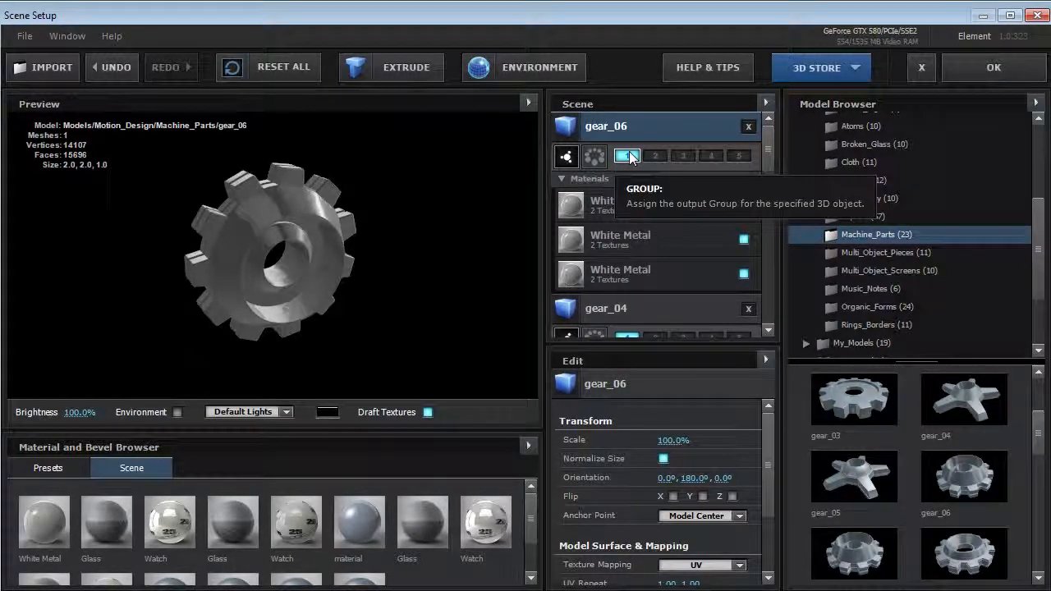
pyautogui.click(994, 70)
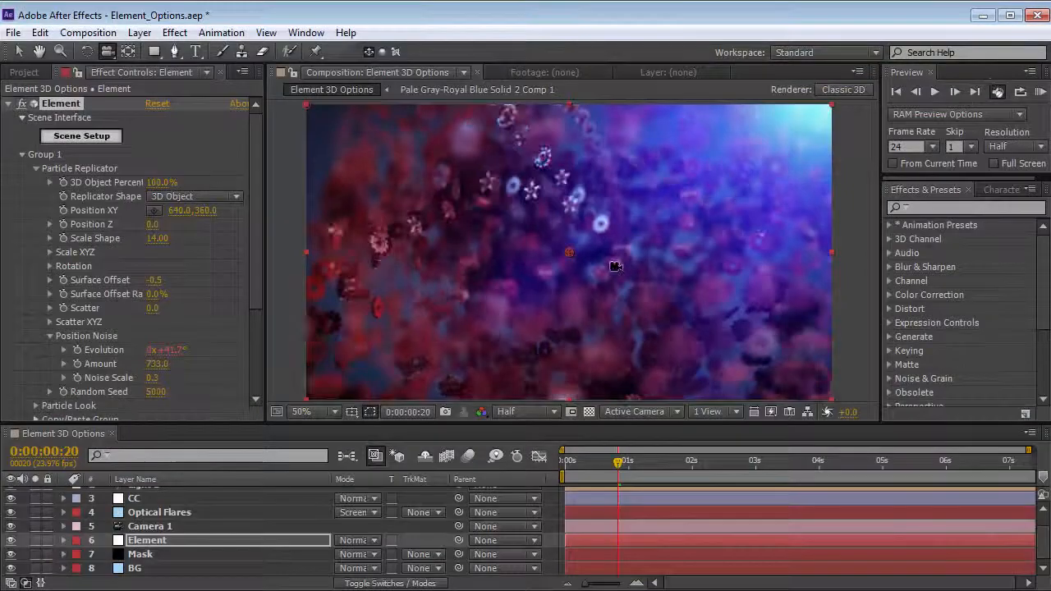
# Step: Turn off Depth of Field for Camera 1 and orbit the camera around the mixed machine parts
pyautogui.click(149, 527)
pyautogui.press('a')
pyautogui.press('a')
pyautogui.click(343, 568)
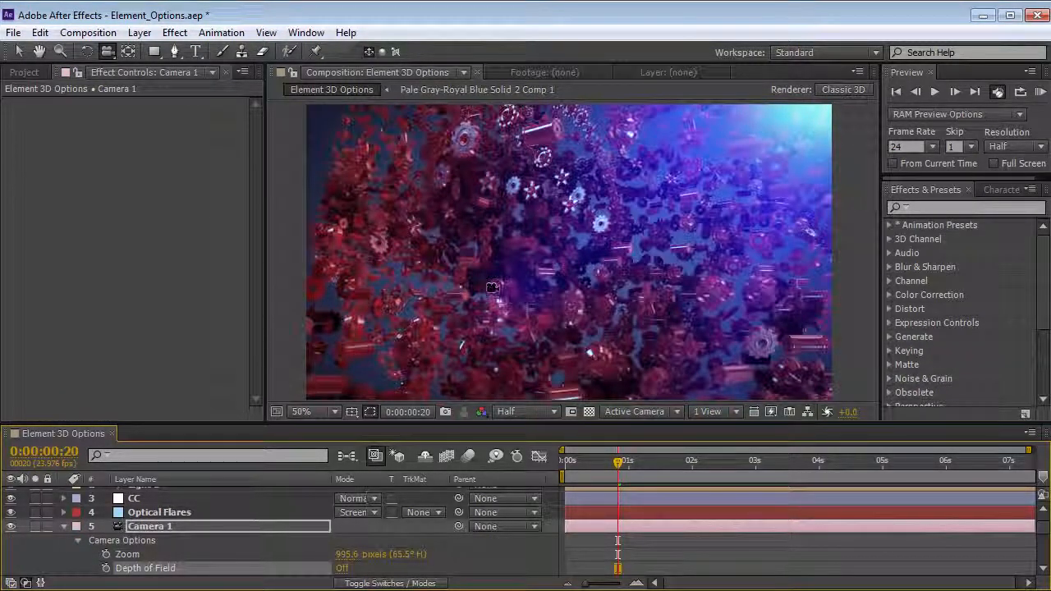
pyautogui.moveTo(491, 287); pyautogui.dragTo(436, 254)
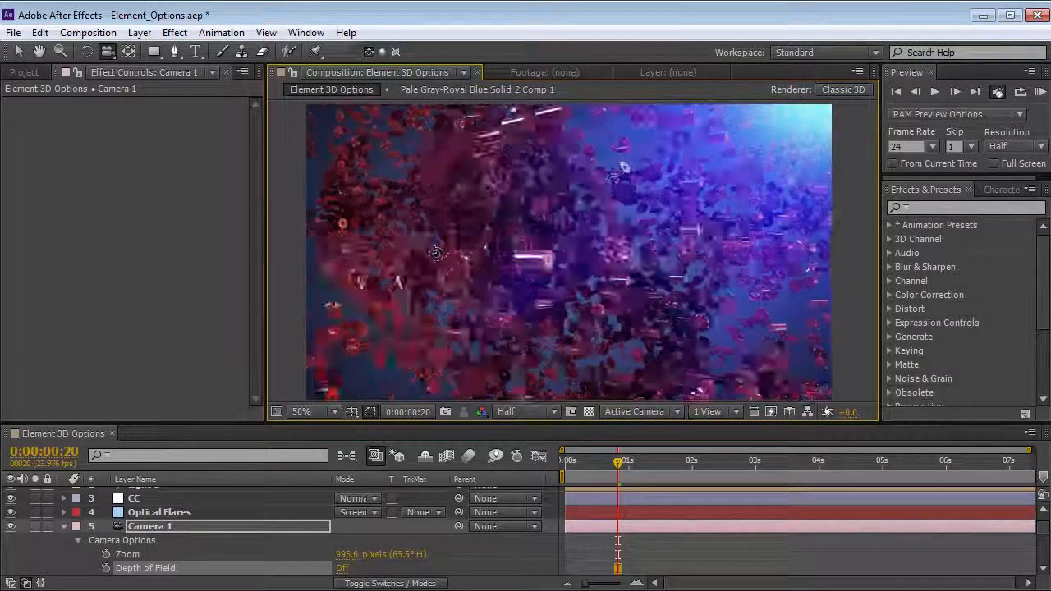
# Step: Move the current time to 0:00:00:16 and reveal the Element layer's Evolution expression in the timeline
pyautogui.click(601, 465)
pyautogui.moveTo(600, 464)
pyautogui.mouseDown()
pyautogui.moveTo(562, 466)
pyautogui.moveTo(607, 465)
pyautogui.mouseUp()
pyautogui.scroll(-3, 591, 537)
pyautogui.scroll(-5, 591, 538)
pyautogui.click(144, 568)
pyautogui.scroll(-1, 509, 507)
pyautogui.scroll(-2, 611, 525)
pyautogui.press('u')
pyautogui.press('u')
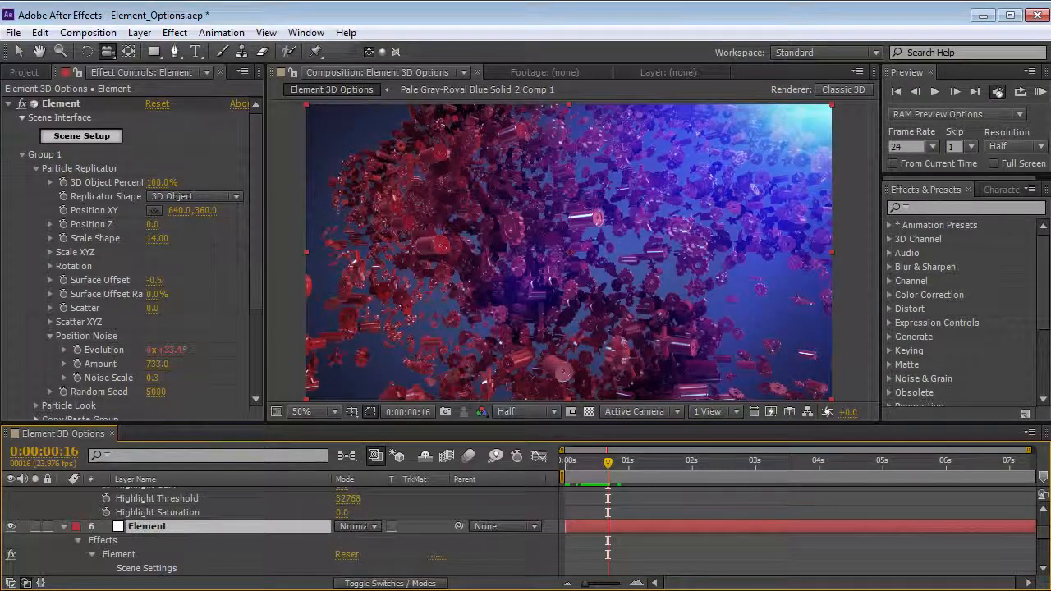
pyautogui.press('e')
pyautogui.press('e')
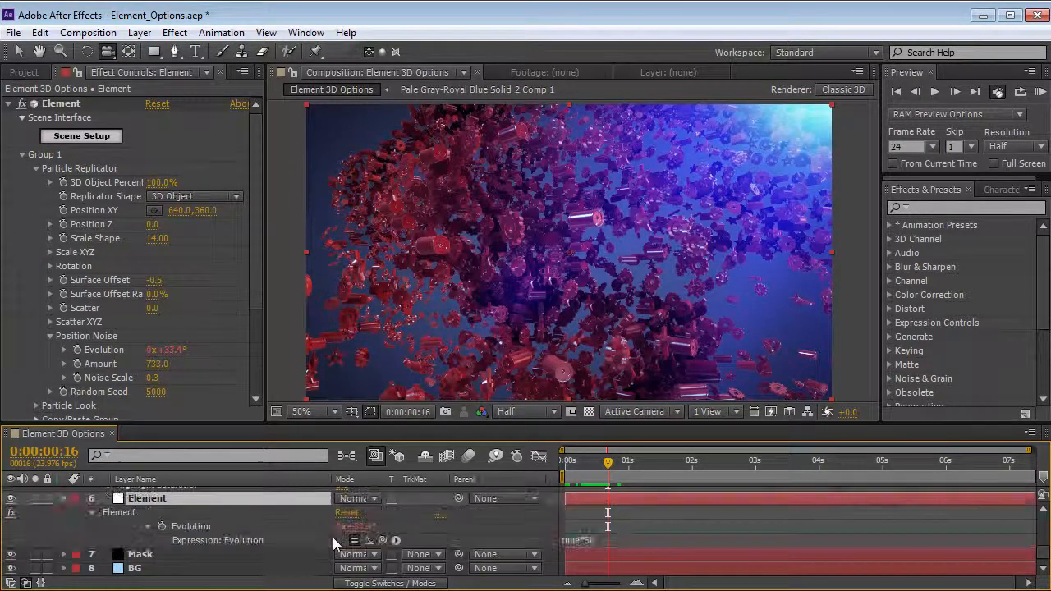
# Step: Change the Position Noise Evolution expression to time*20
pyautogui.click(649, 541)
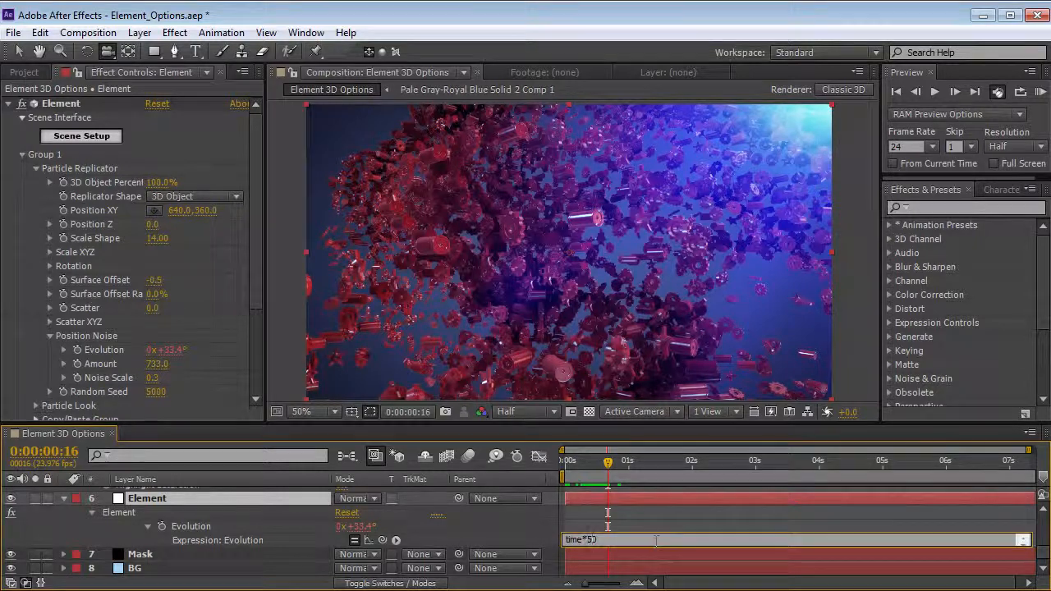
pyautogui.press('BackSpace')
pyautogui.press('BackSpace')
pyautogui.write('20')
pyautogui.press('KP_Enter')
# Step: Move the current time to 0:00:00:03 and orbit the camera for a closer look at the scattered gears
pyautogui.moveTo(600, 465); pyautogui.dragTo(573, 462)
pyautogui.moveTo(529, 380); pyautogui.dragTo(456, 284)
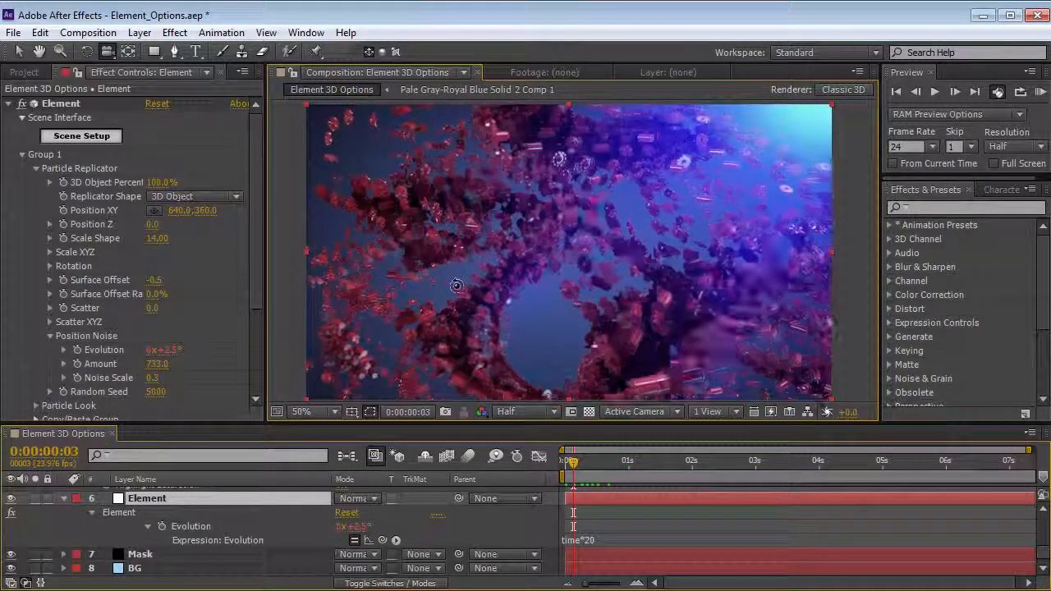
pyautogui.click(227, 371)
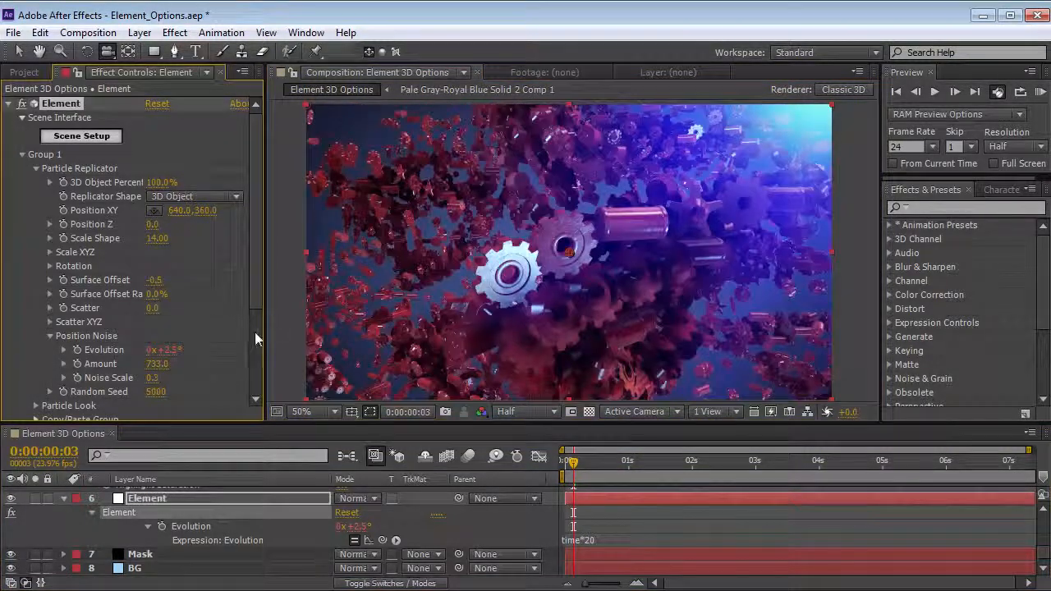
# Step: Set the Position Noise Amount of Group 1's Particle Replicator to 0
pyautogui.moveTo(158, 364); pyautogui.dragTo(49, 365)
pyautogui.moveTo(157, 366); pyautogui.dragTo(55, 364)
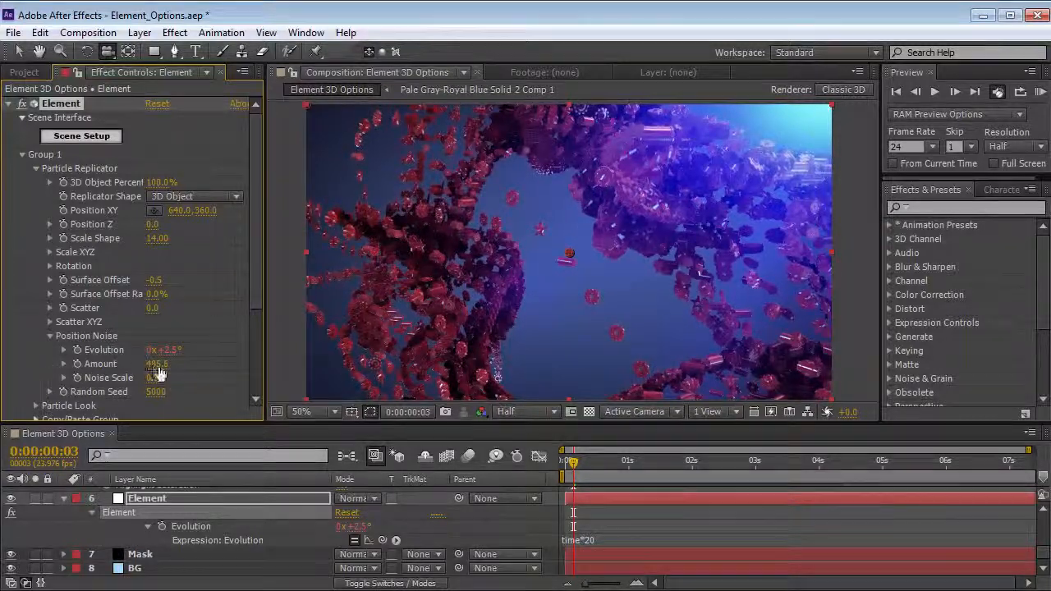
pyautogui.click(159, 365)
pyautogui.write('0')
pyautogui.press('Return')
# Step: Orbit and move the camera in close on the rings of gears and cylinders, and reopen the Element layer's Scene Setup
pyautogui.moveTo(495, 284); pyautogui.dragTo(663, 283)
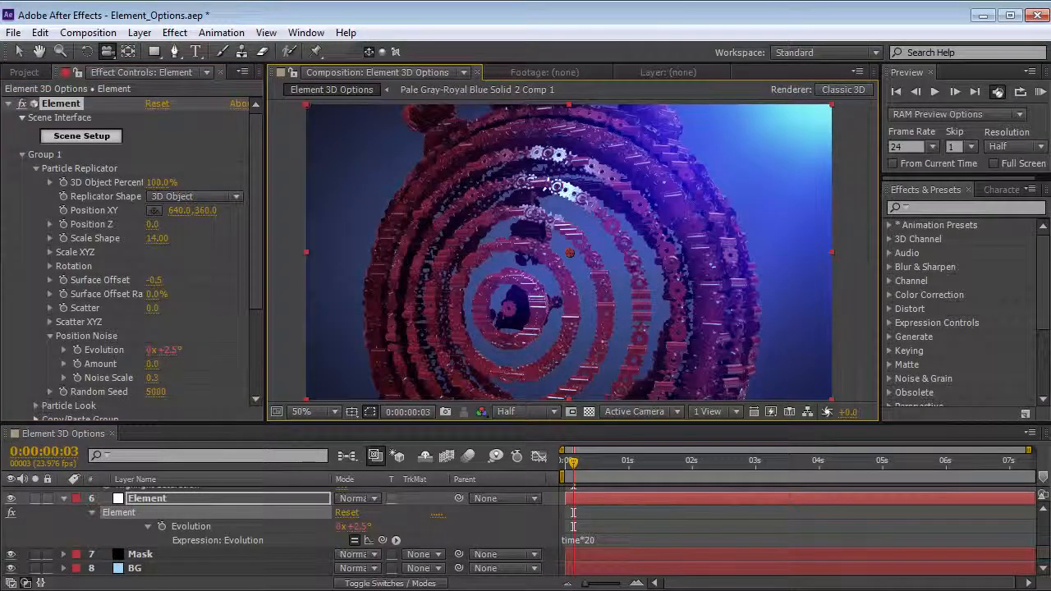
pyautogui.moveTo(663, 282); pyautogui.dragTo(537, 305)
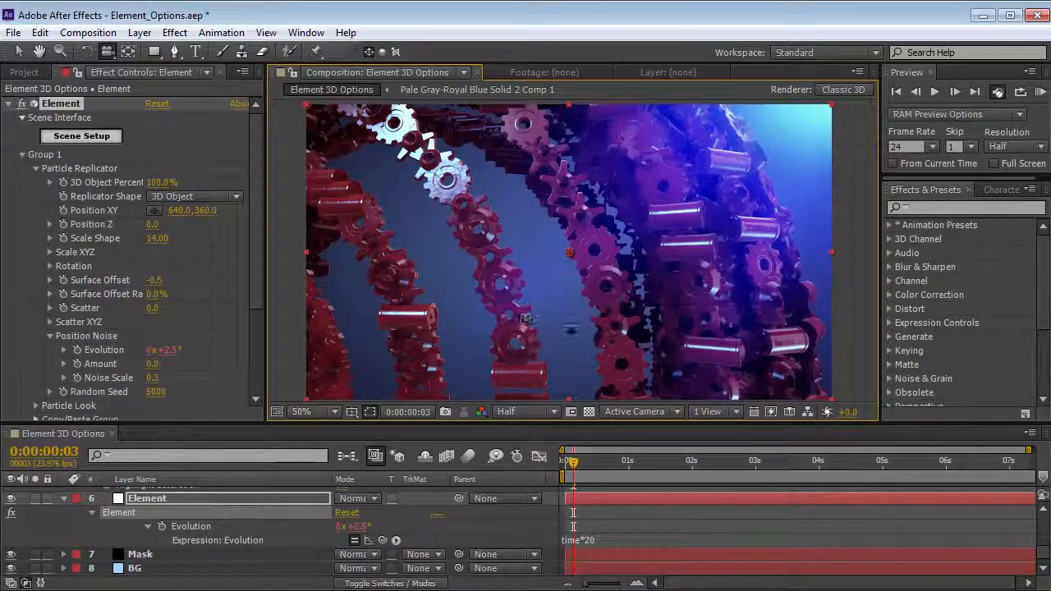
pyautogui.moveTo(532, 310); pyautogui.dragTo(401, 184)
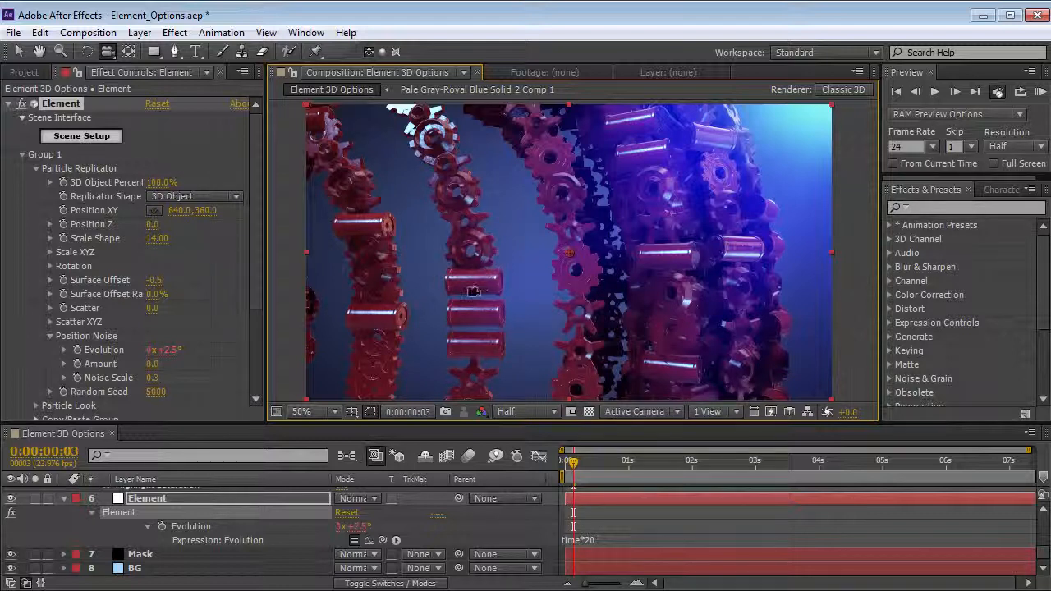
pyautogui.click(87, 137)
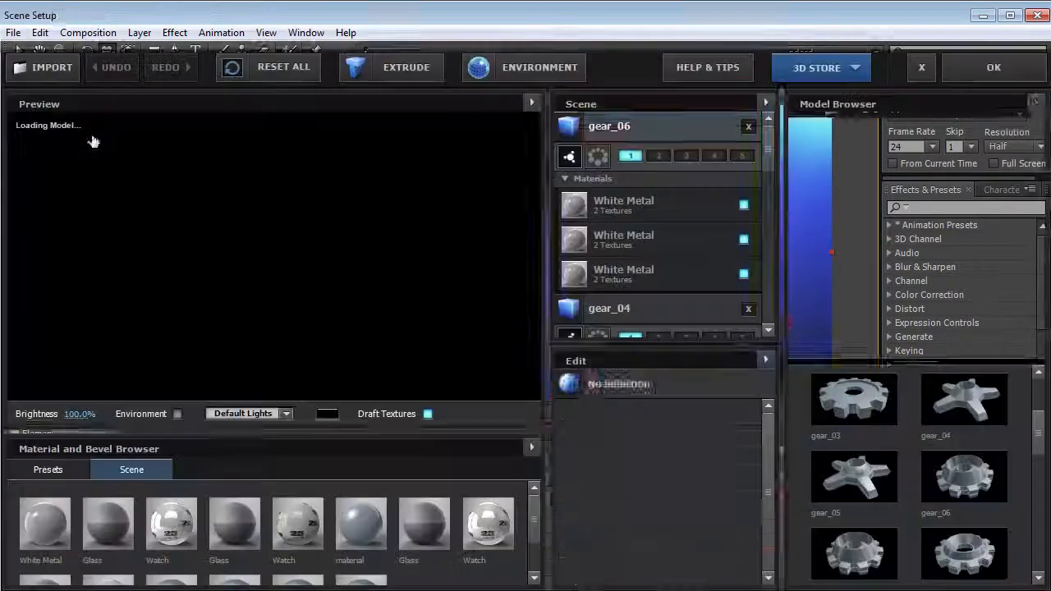
# Step: Select the machine_part_05 model in the scene and set its Y Orientation to 90°
pyautogui.moveTo(769, 149); pyautogui.dragTo(769, 177)
pyautogui.click(631, 220)
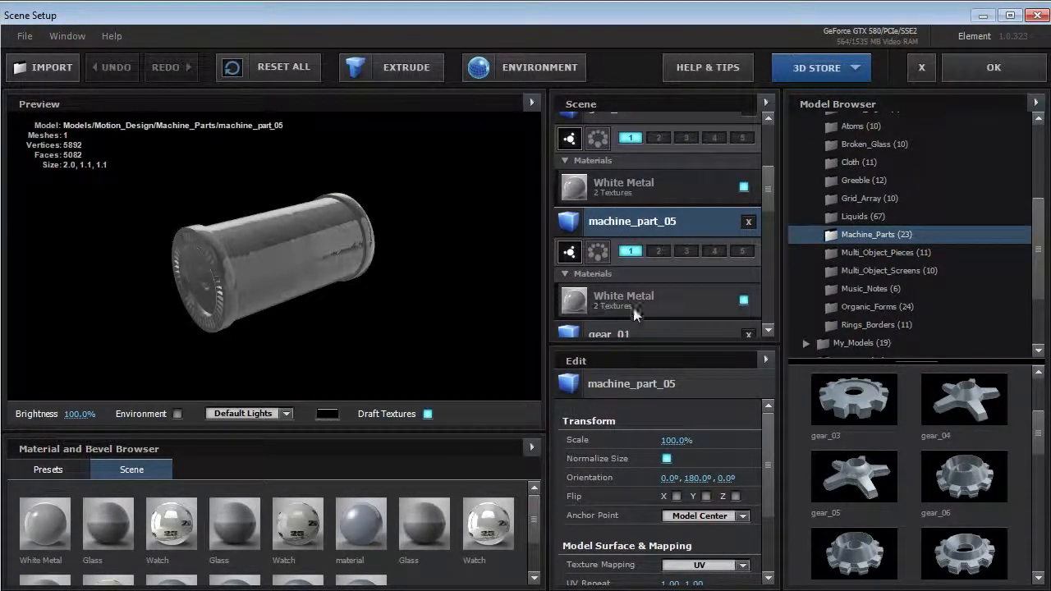
pyautogui.click(624, 333)
pyautogui.click(631, 221)
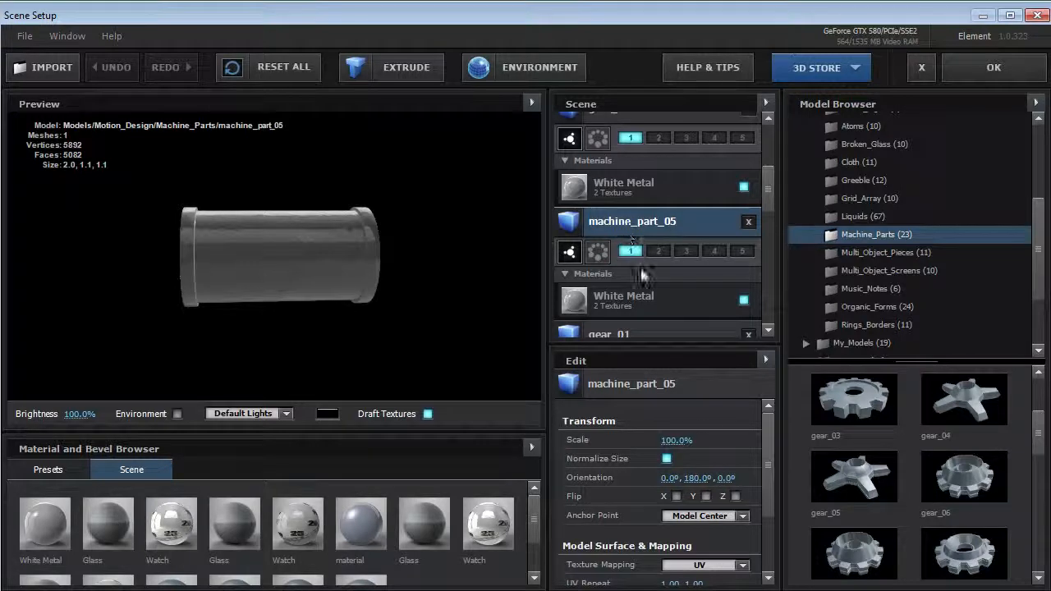
pyautogui.write('0')
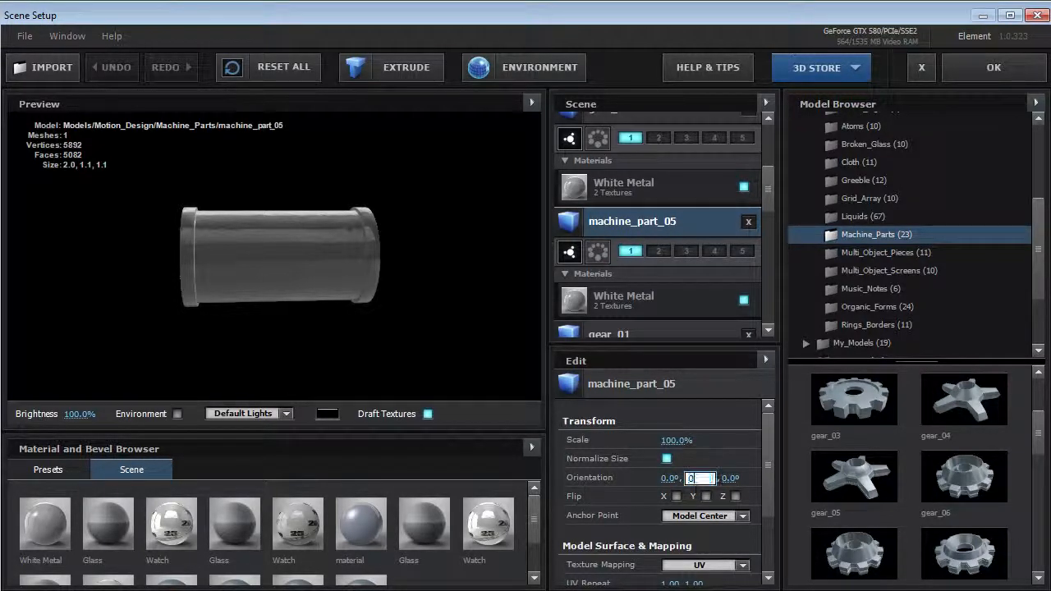
pyautogui.press('Return')
pyautogui.moveTo(692, 481); pyautogui.dragTo(689, 481)
pyautogui.write('9')
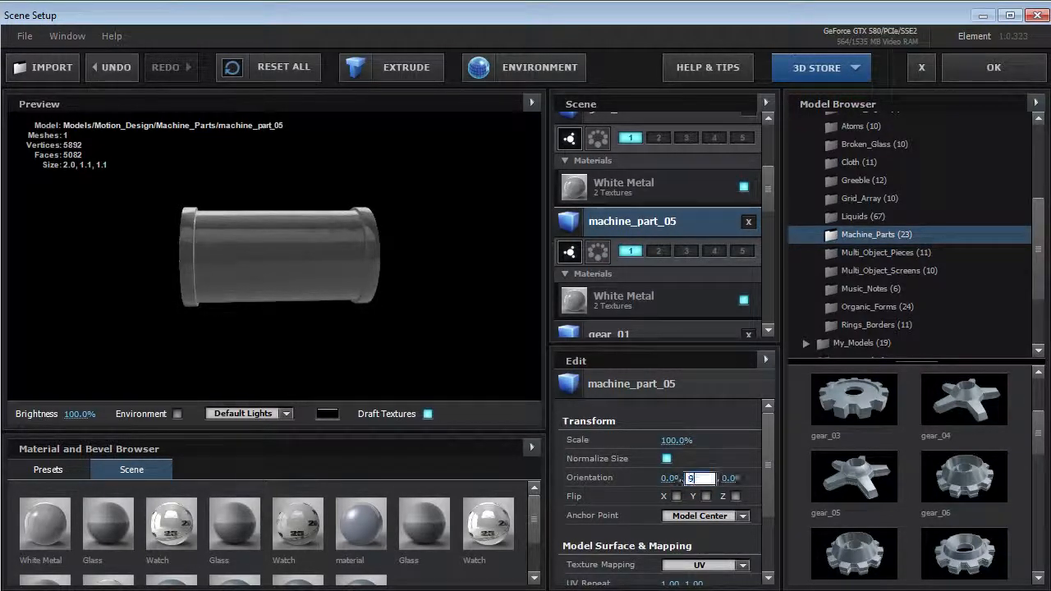
pyautogui.write('0')
pyautogui.press('Return')
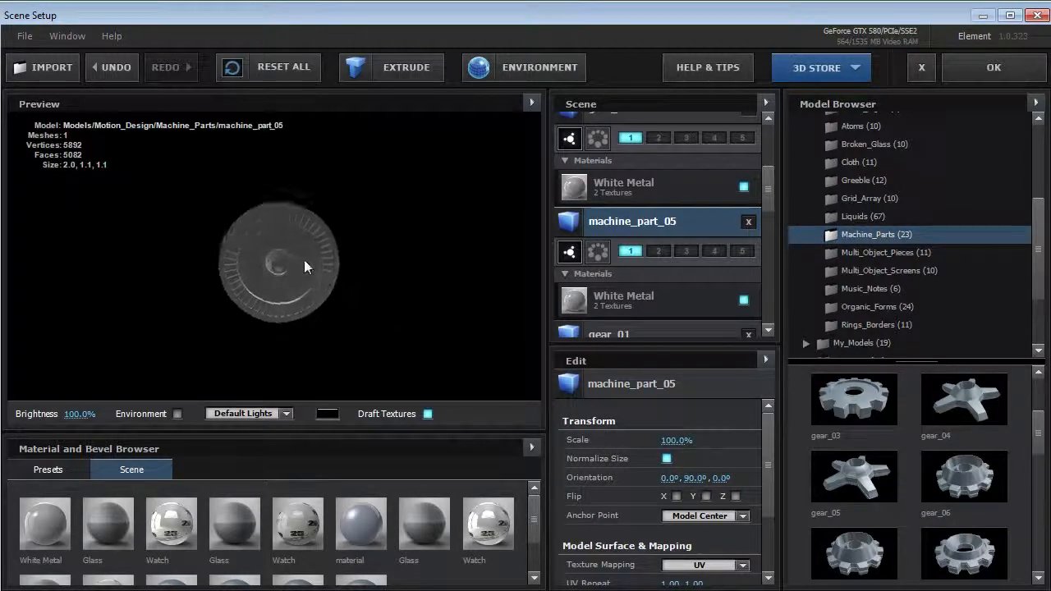
# Step: Set machine_part_05's Z Orientation to 0° after a look at gear_01, and apply the Scene Setup changes
pyautogui.click(635, 330)
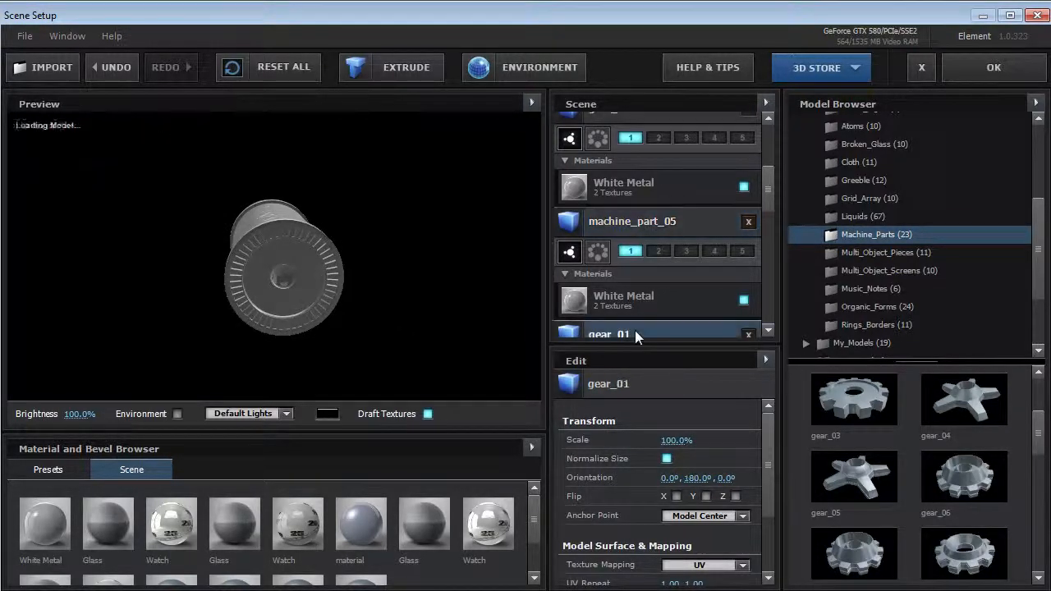
pyautogui.click(637, 223)
pyautogui.moveTo(694, 478); pyautogui.dragTo(644, 481)
pyautogui.hotkey('ctrl', 'z')
pyautogui.moveTo(723, 478)
pyautogui.mouseDown()
pyautogui.moveTo(776, 457)
pyautogui.moveTo(724, 480)
pyautogui.mouseUp()
pyautogui.write('0')
pyautogui.press('Return')
pyautogui.moveTo(262, 234); pyautogui.dragTo(298, 277)
pyautogui.click(994, 67)
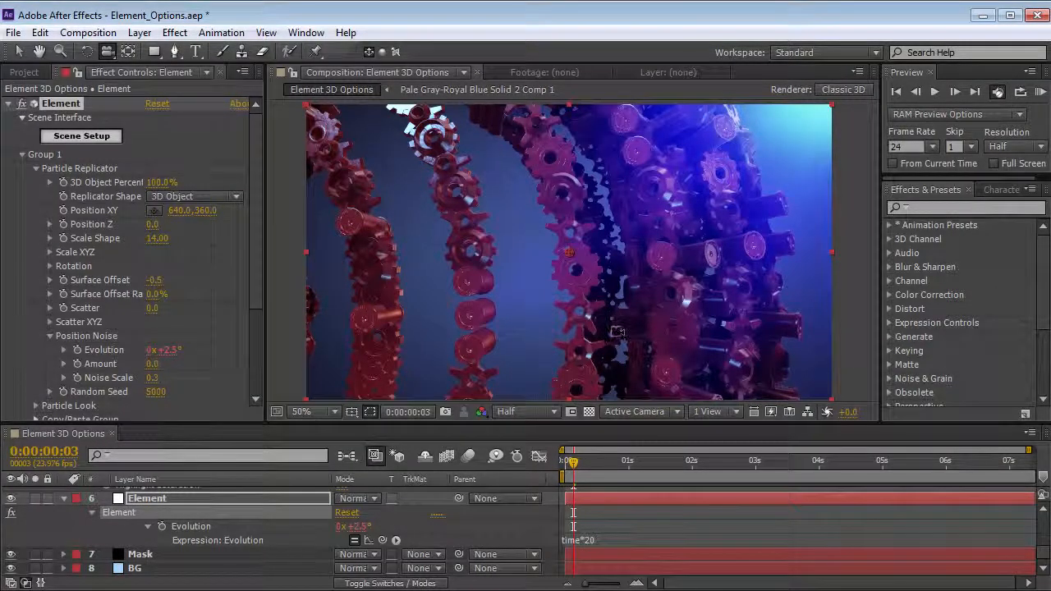
# Step: Change Group 1's Replicator Shape to Sphere and set its Particle Count to 500
pyautogui.moveTo(614, 222); pyautogui.dragTo(532, 217)
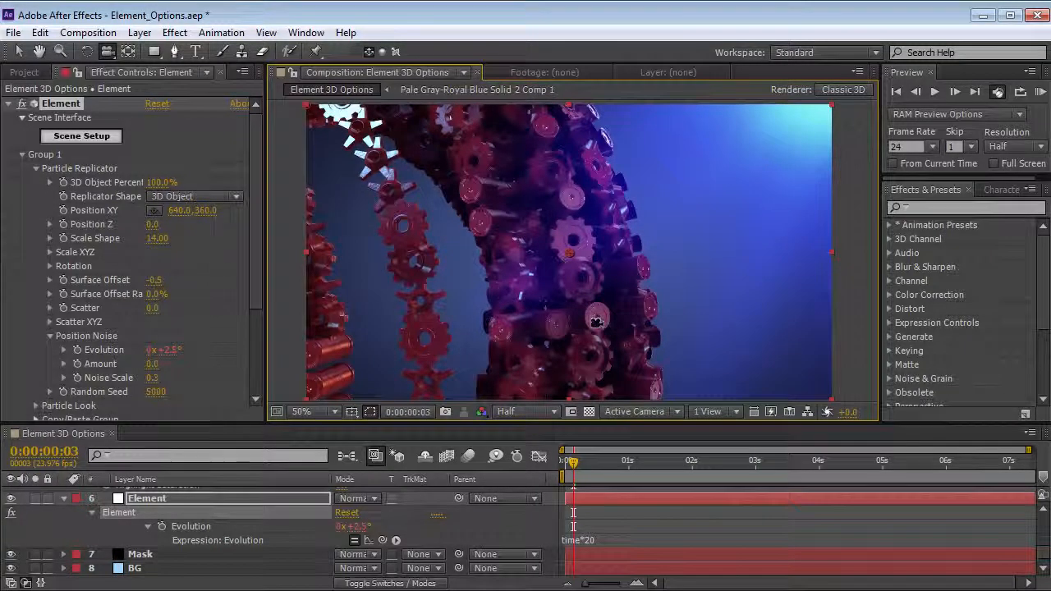
pyautogui.click(209, 197)
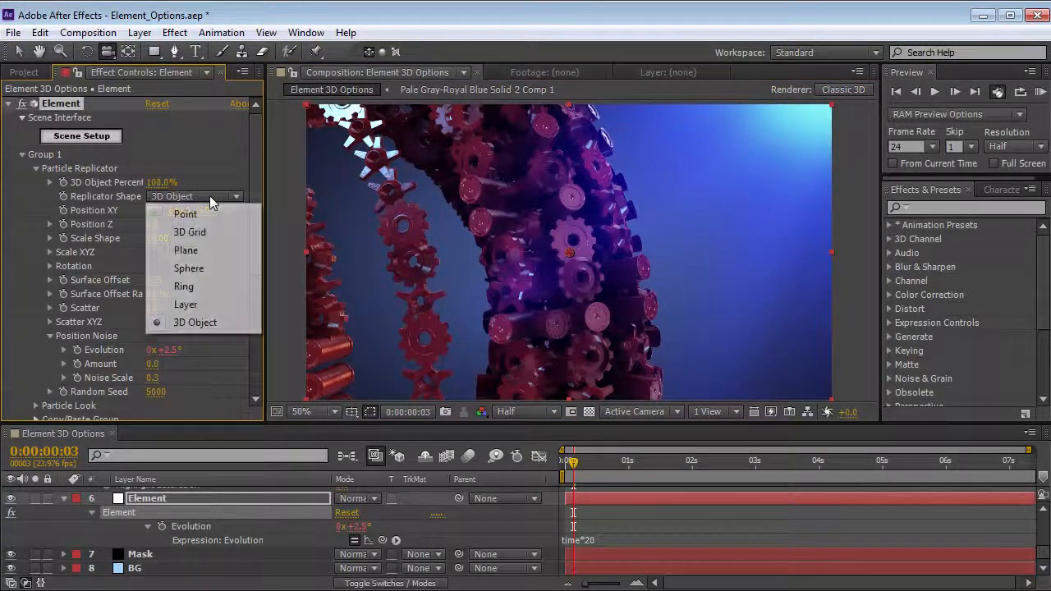
pyautogui.click(189, 268)
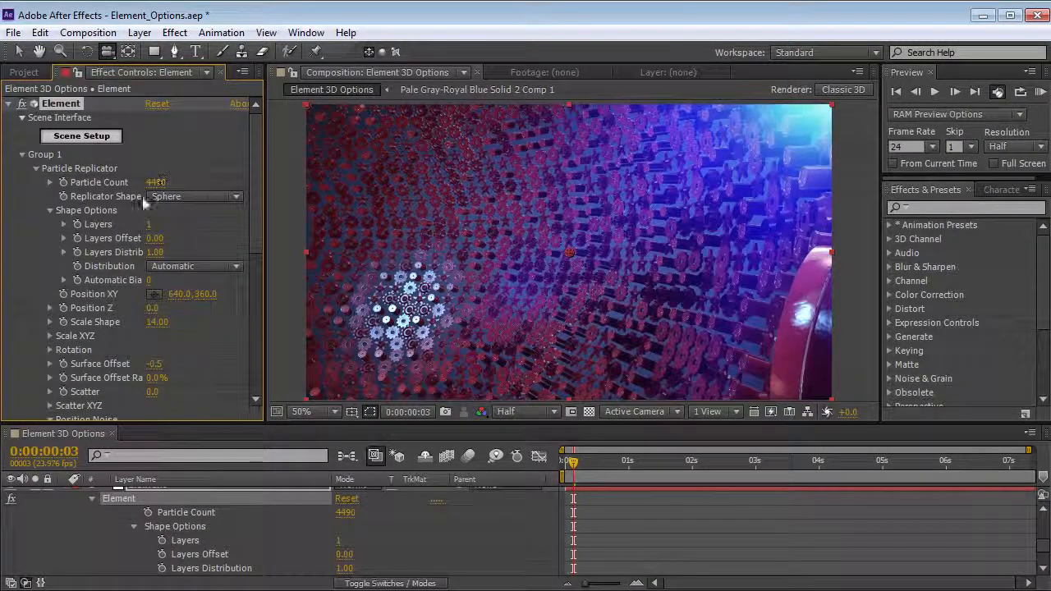
pyautogui.write('500')
pyautogui.press('Return')
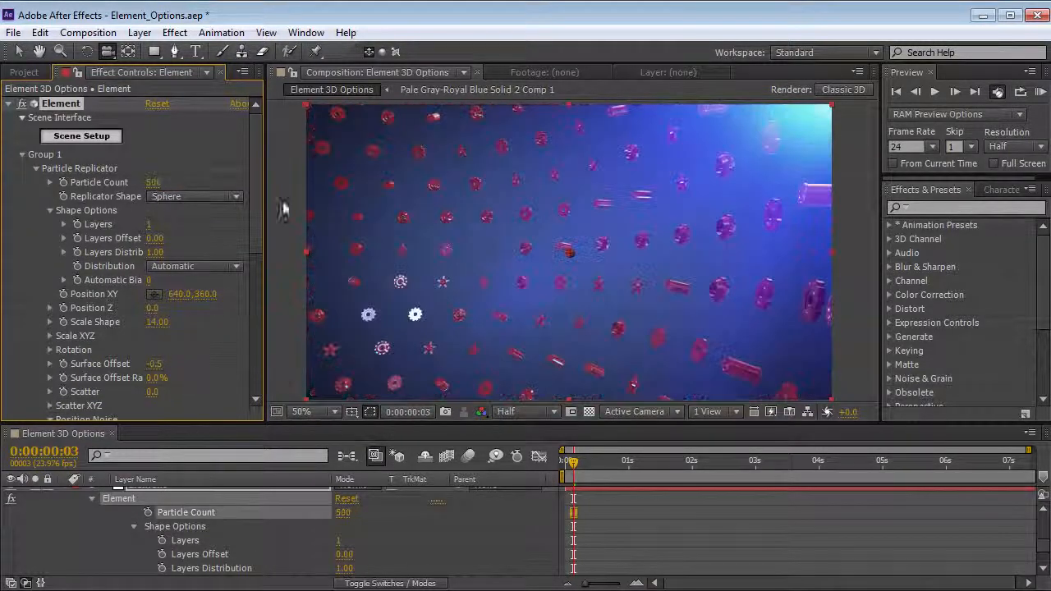
# Step: Reduce Group 1's Scale Shape to 5.00 and orbit the camera around the sphere of gears and cylinders
pyautogui.moveTo(152, 324); pyautogui.dragTo(149, 324)
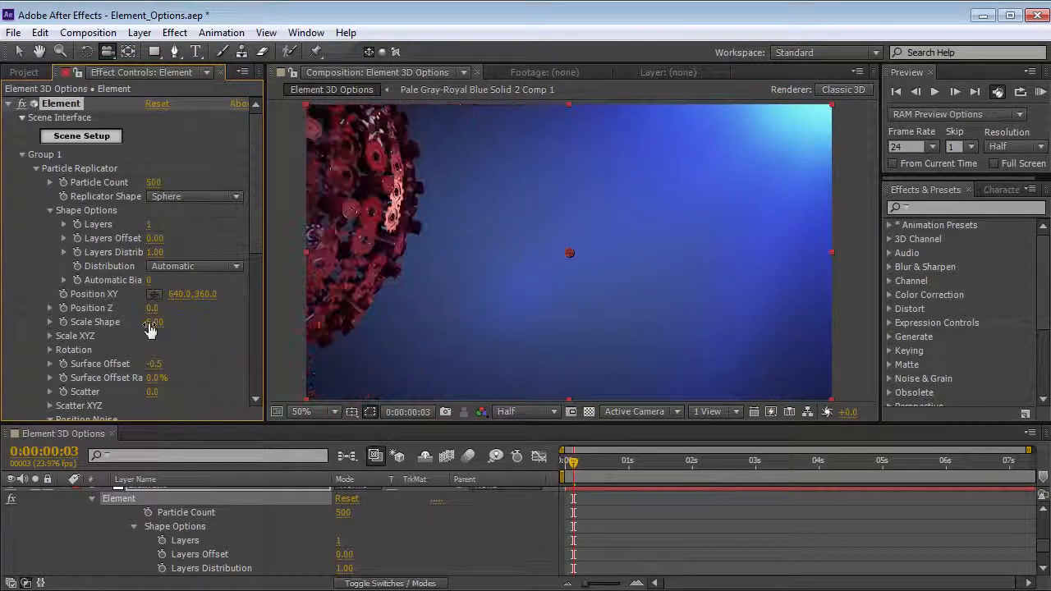
pyautogui.moveTo(544, 200); pyautogui.dragTo(525, 265)
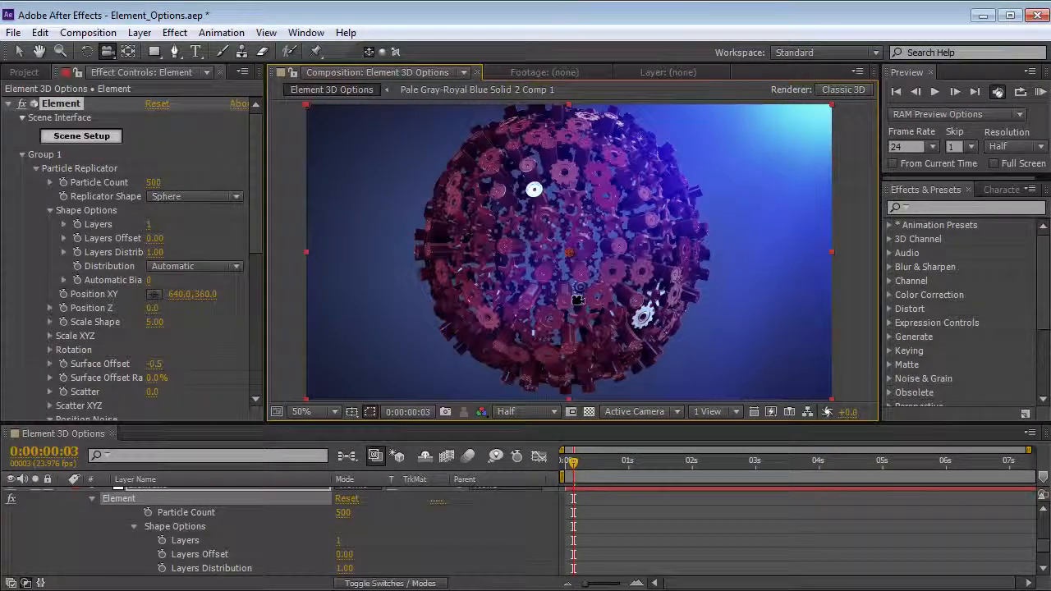
pyautogui.moveTo(569, 293); pyautogui.dragTo(522, 293)
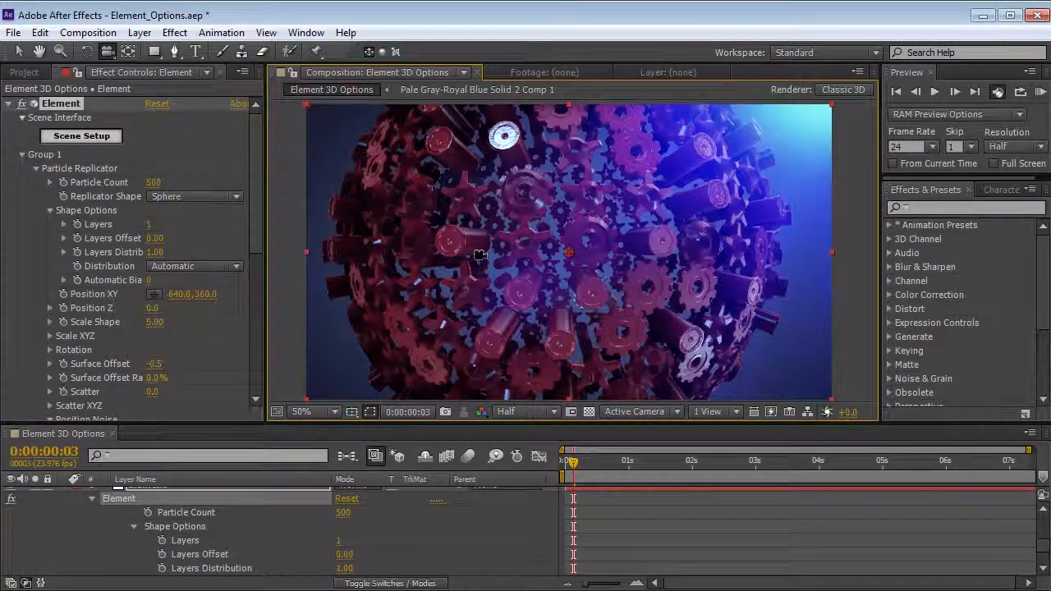
pyautogui.moveTo(502, 289); pyautogui.dragTo(401, 168)
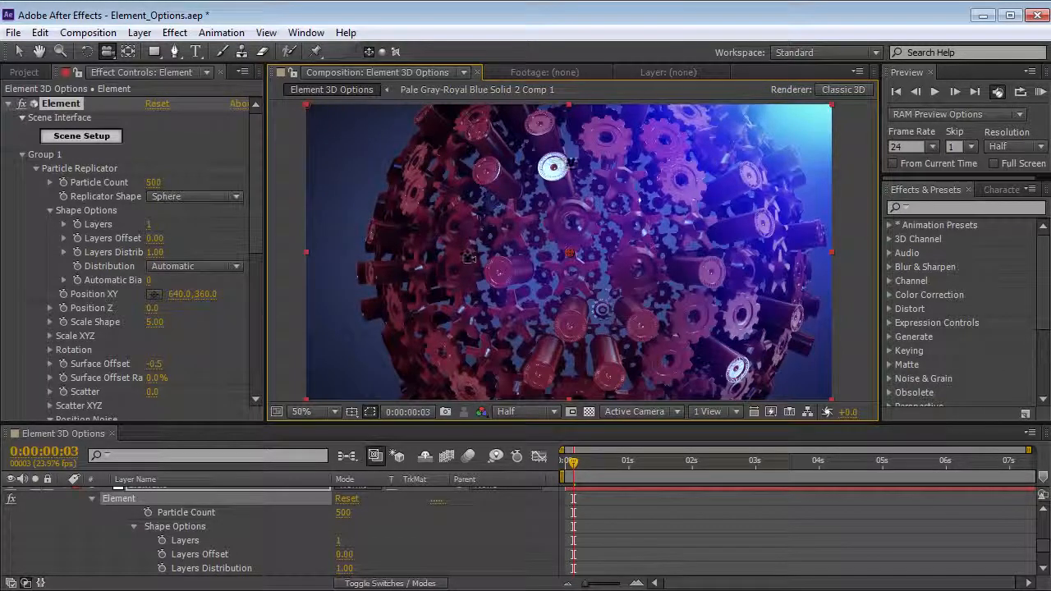
# Step: Try the Face Camera orientation in Group 1's Particle Look rotation, and switch the Orientation to Fixed
pyautogui.click(36, 168)
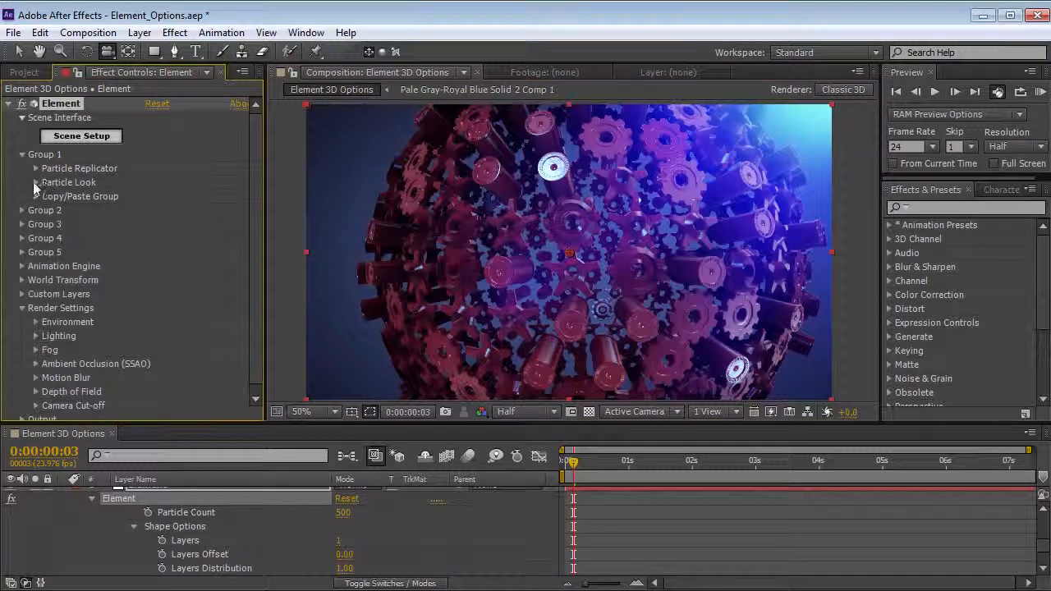
pyautogui.click(36, 182)
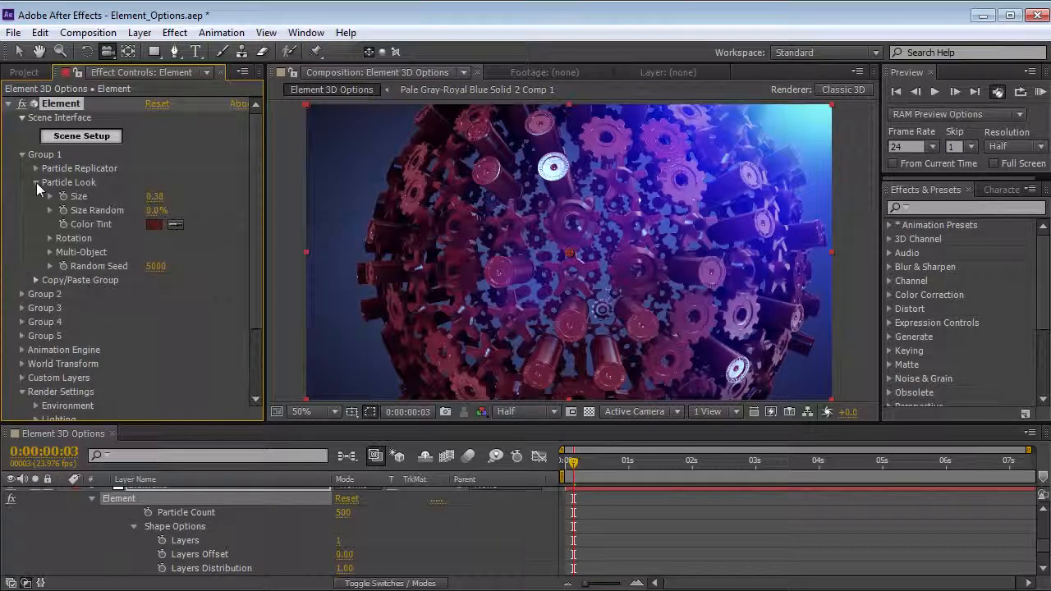
pyautogui.click(50, 238)
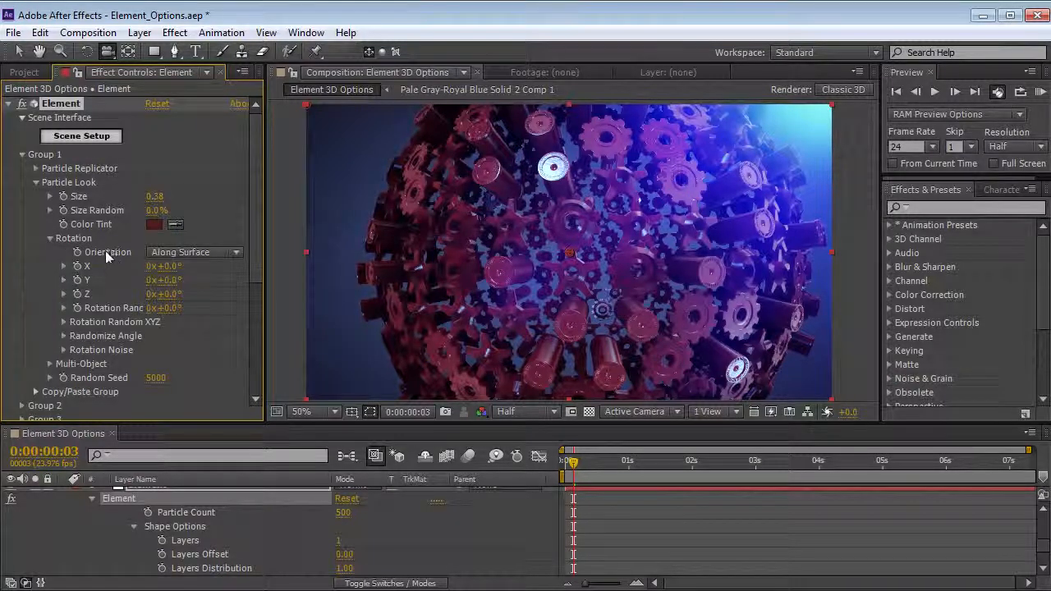
pyautogui.click(192, 252)
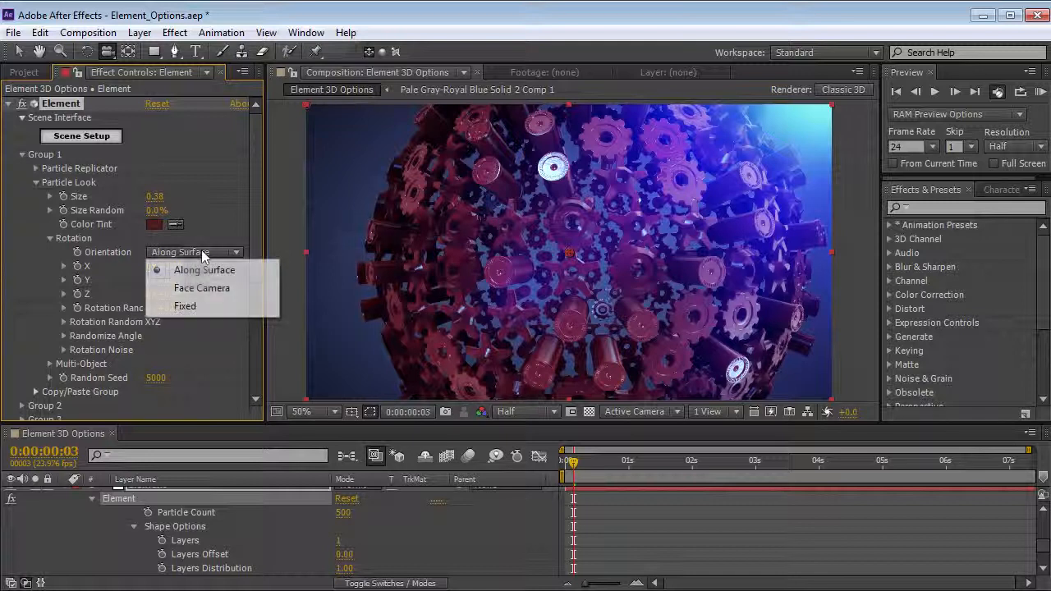
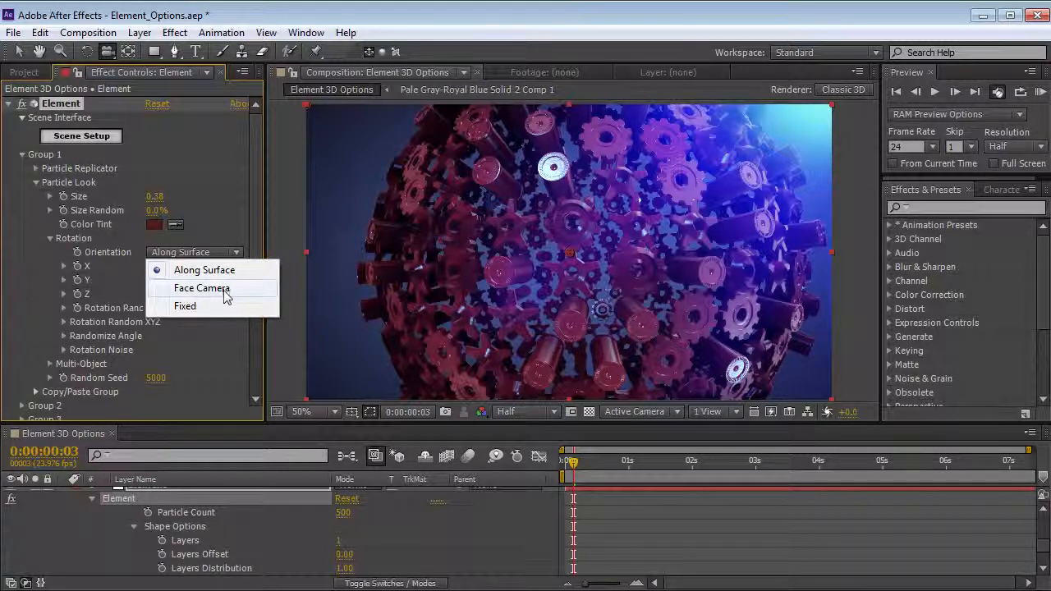
pyautogui.click(223, 295)
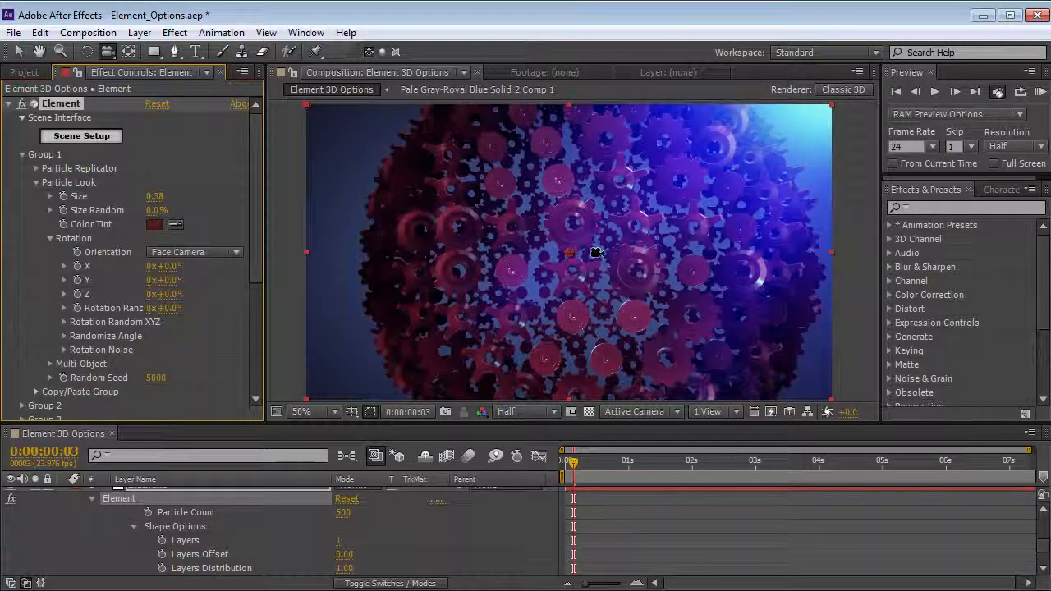
pyautogui.click(194, 252)
pyautogui.click(189, 307)
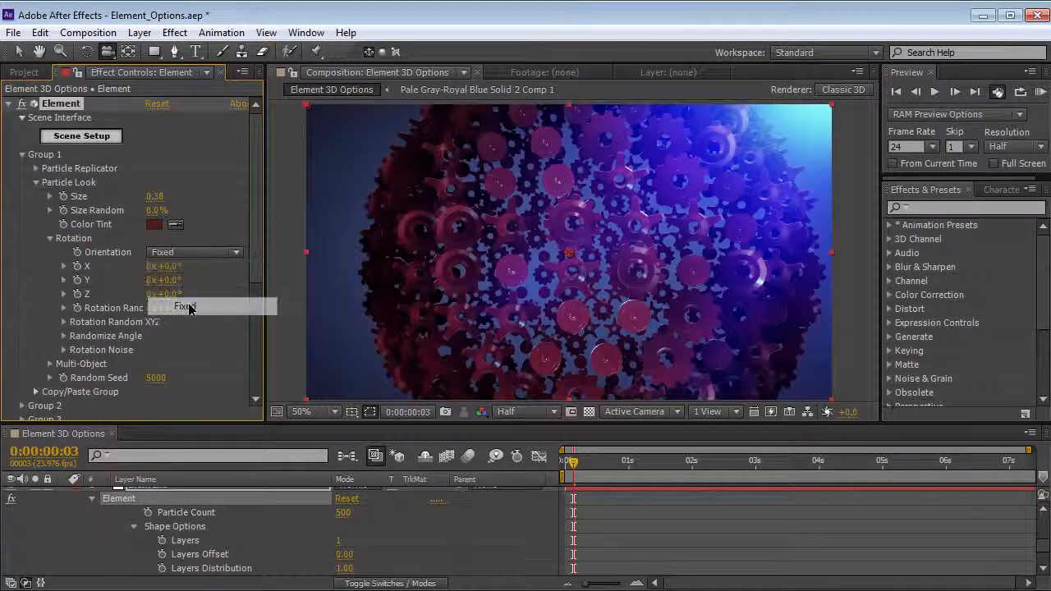
pyautogui.moveTo(656, 204); pyautogui.dragTo(570, 246)
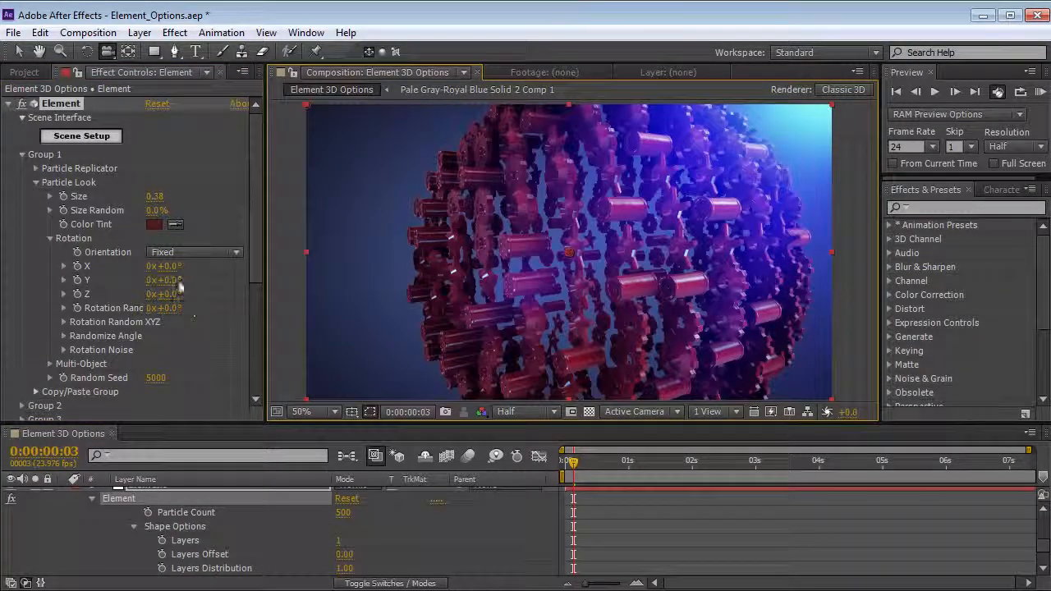
# Step: Try a Y rotation of 30° on the individual particles in Group 1's Particle Look
pyautogui.moveTo(168, 280)
pyautogui.mouseDown()
pyautogui.moveTo(236, 272)
pyautogui.moveTo(175, 275)
pyautogui.mouseUp()
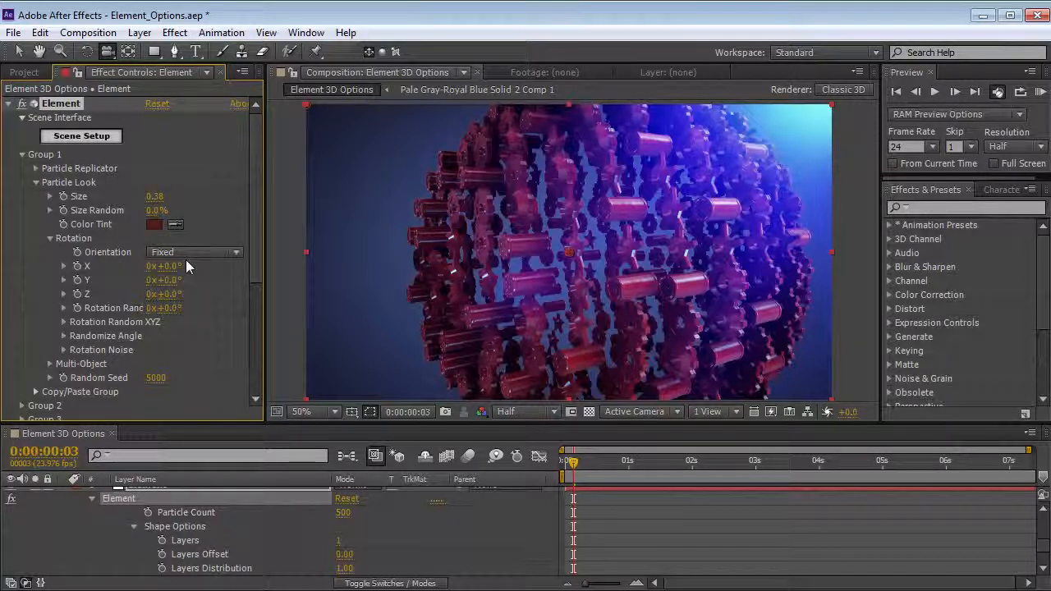
pyautogui.moveTo(460, 280)
pyautogui.mouseDown()
pyautogui.moveTo(490, 276)
pyautogui.moveTo(466, 283)
pyautogui.mouseUp()
pyautogui.moveTo(175, 280); pyautogui.dragTo(200, 289)
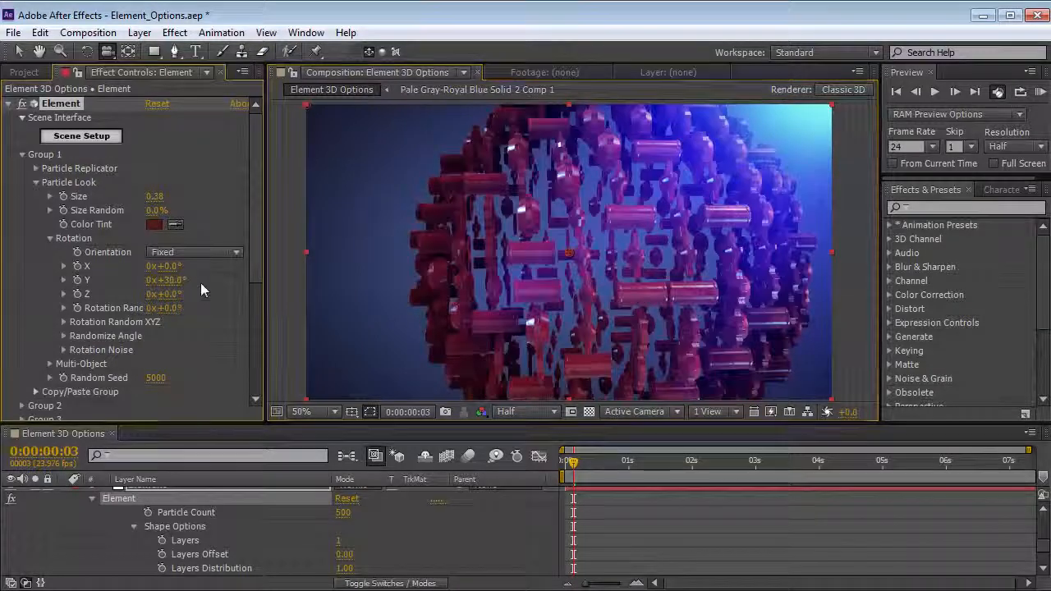
# Step: Try rotating the whole sphere formation around Y with the Particle Replicator's Rotation
pyautogui.click(35, 167)
pyautogui.scroll(-2, 37, 169)
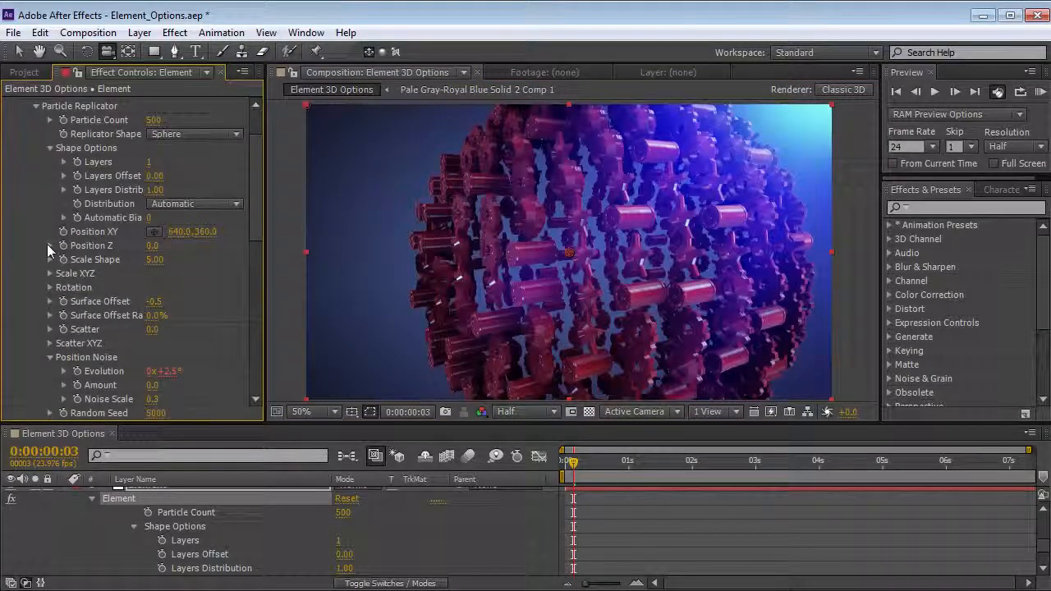
pyautogui.click(49, 287)
pyautogui.moveTo(169, 315)
pyautogui.mouseDown()
pyautogui.moveTo(185, 317)
pyautogui.moveTo(168, 315)
pyautogui.mouseUp()
pyautogui.click(35, 105)
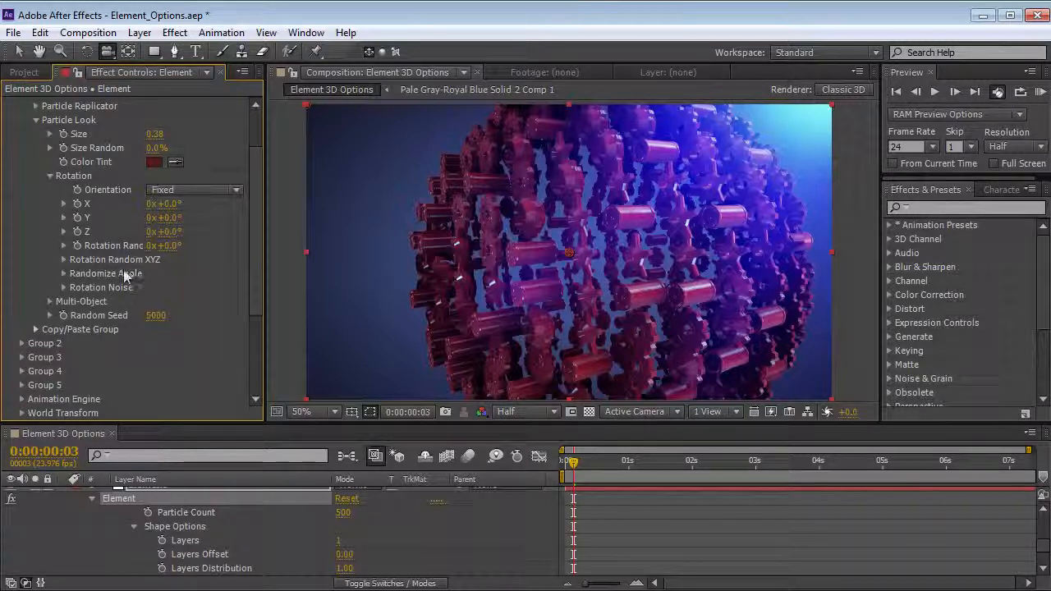
# Step: Try randomizing the particle rotation with Rotation Random XYZ, including 87° on X, and undo the changes
pyautogui.click(64, 259)
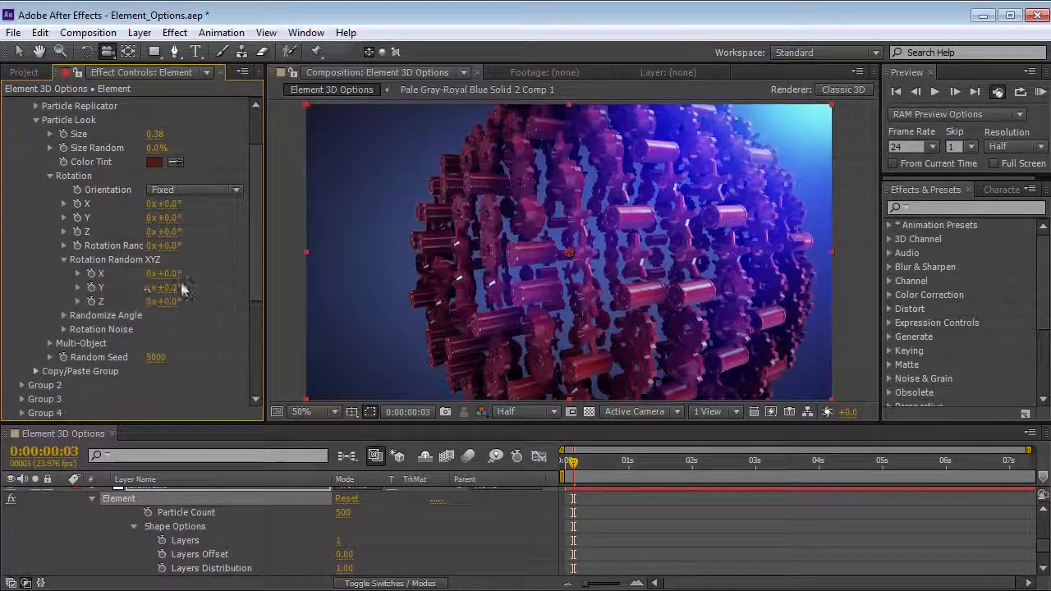
pyautogui.moveTo(173, 287); pyautogui.dragTo(232, 260)
pyautogui.hotkey('ctrl', 'z')
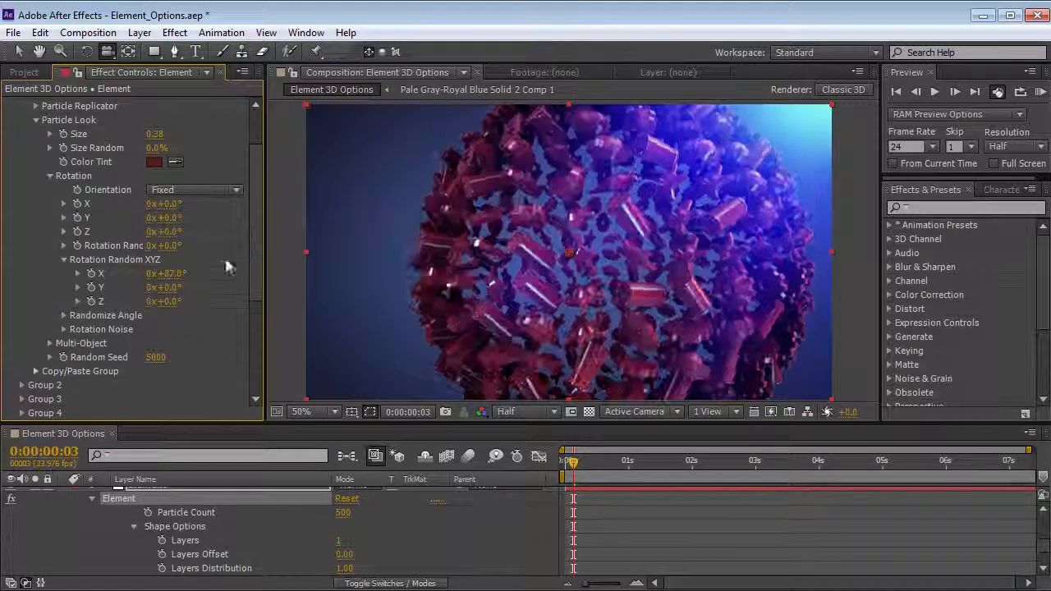
pyautogui.hotkey('ctrl', 'z')
pyautogui.click(63, 260)
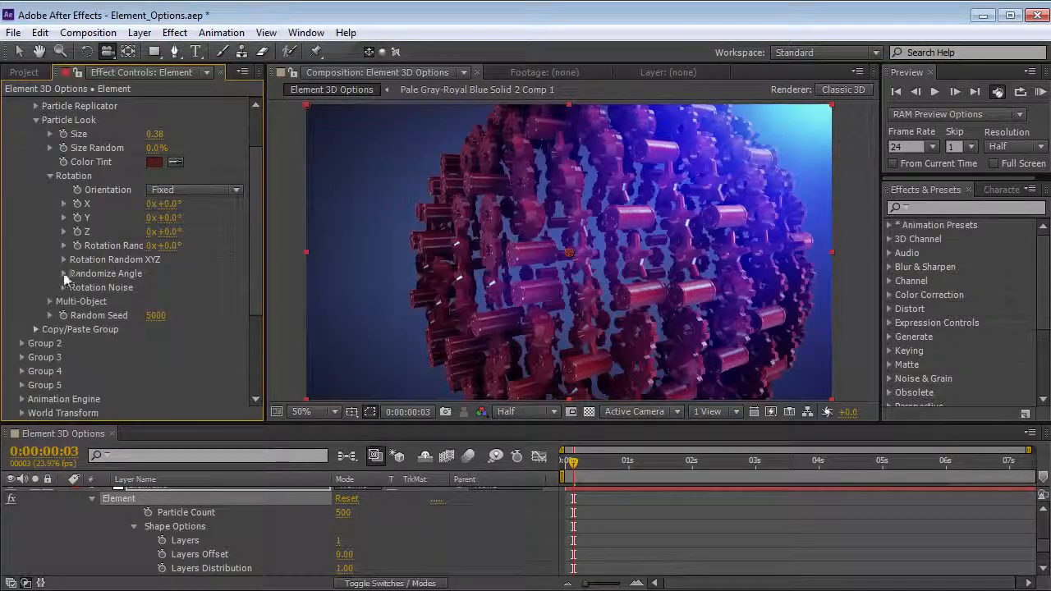
# Step: Set the Y value of Particle Look's Randomize Angle to 90° and orbit around the particles
pyautogui.click(63, 273)
pyautogui.moveTo(542, 268); pyautogui.dragTo(517, 295)
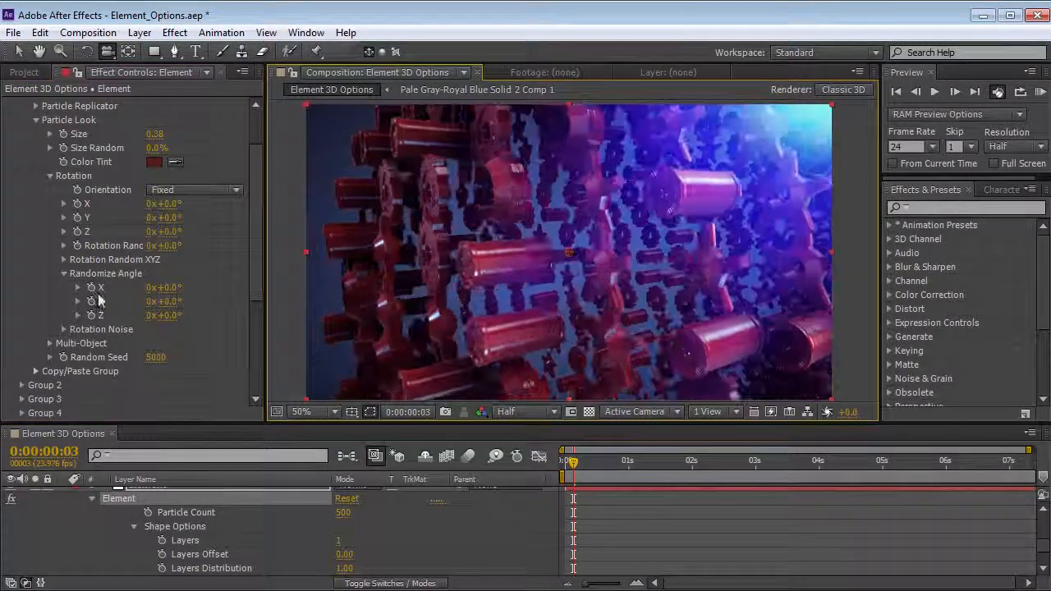
pyautogui.click(169, 303)
pyautogui.write('90')
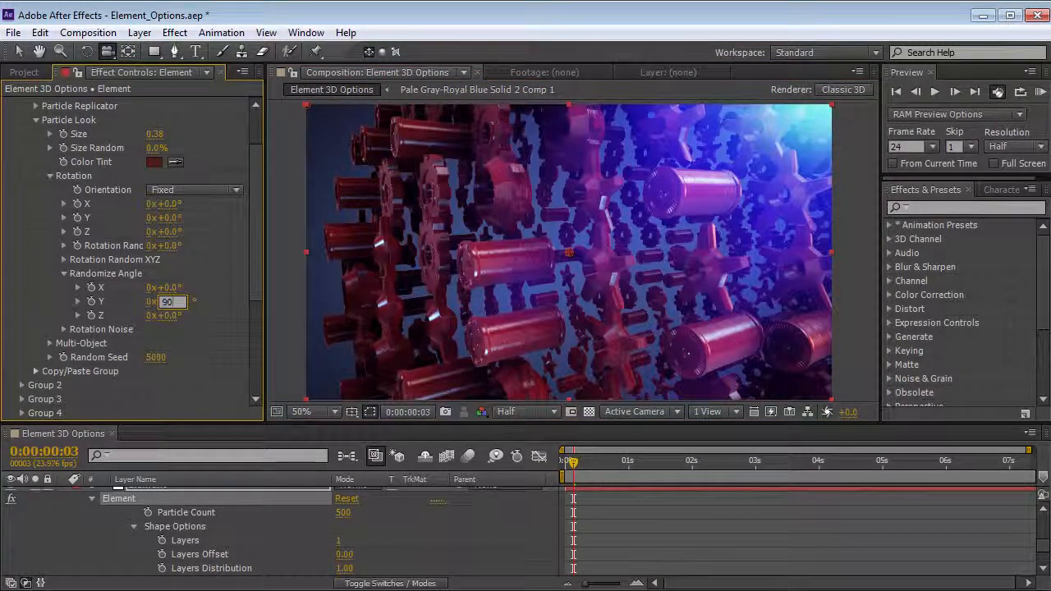
pyautogui.press('Return')
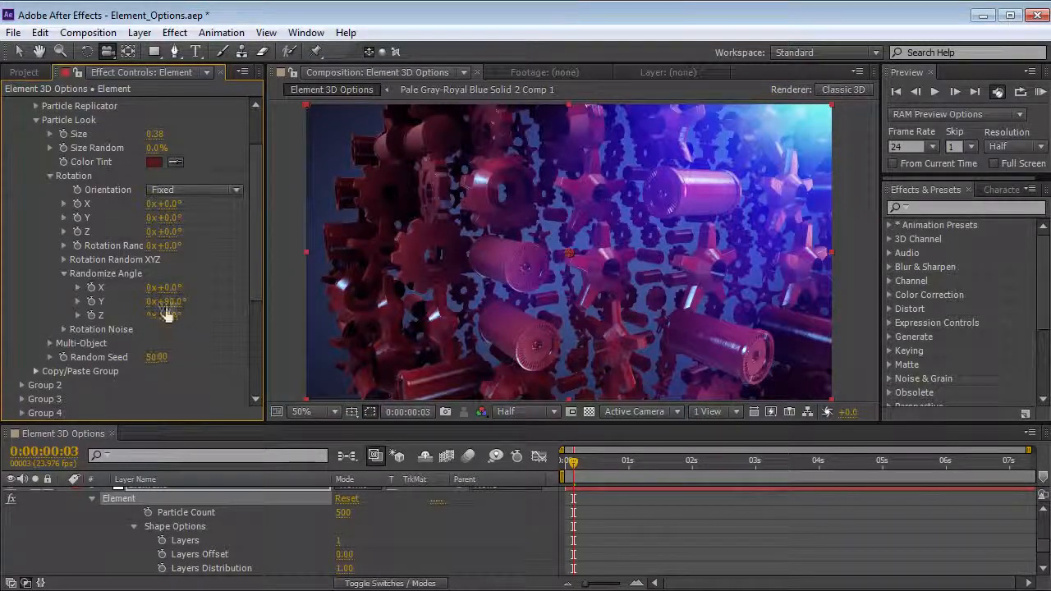
pyautogui.moveTo(586, 228); pyautogui.dragTo(485, 263)
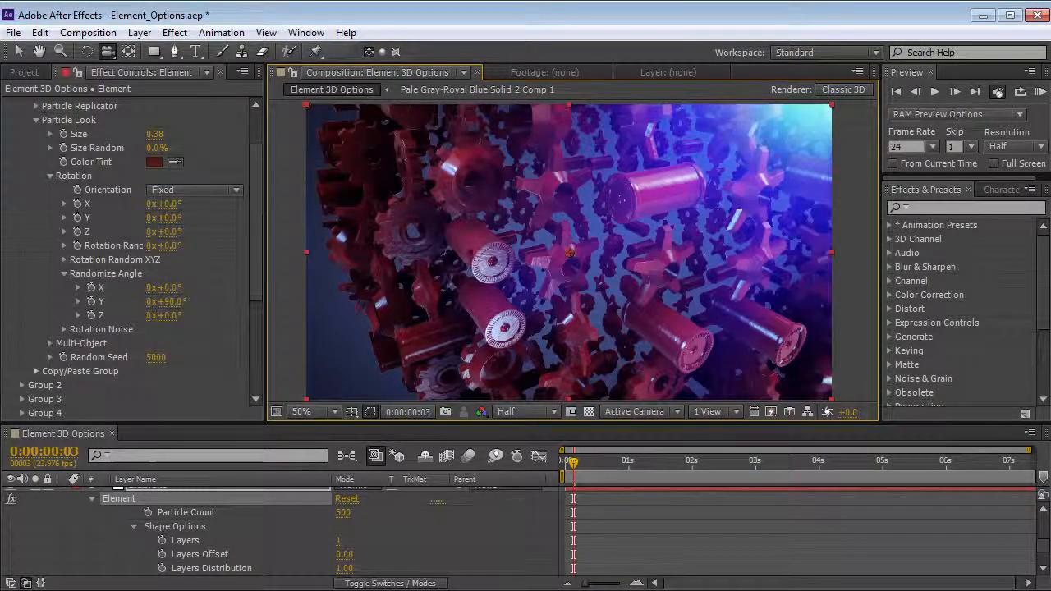
pyautogui.moveTo(569, 253); pyautogui.dragTo(665, 190)
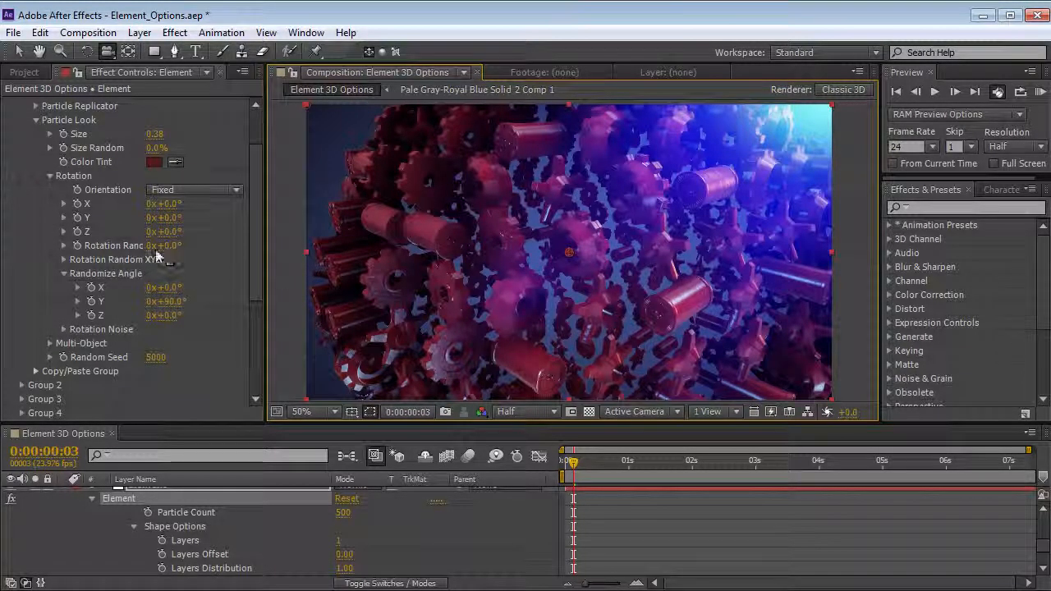
# Step: Try a small Rotation Random value on the particles in Group 1's Particle Look
pyautogui.moveTo(161, 245); pyautogui.dragTo(176, 227)
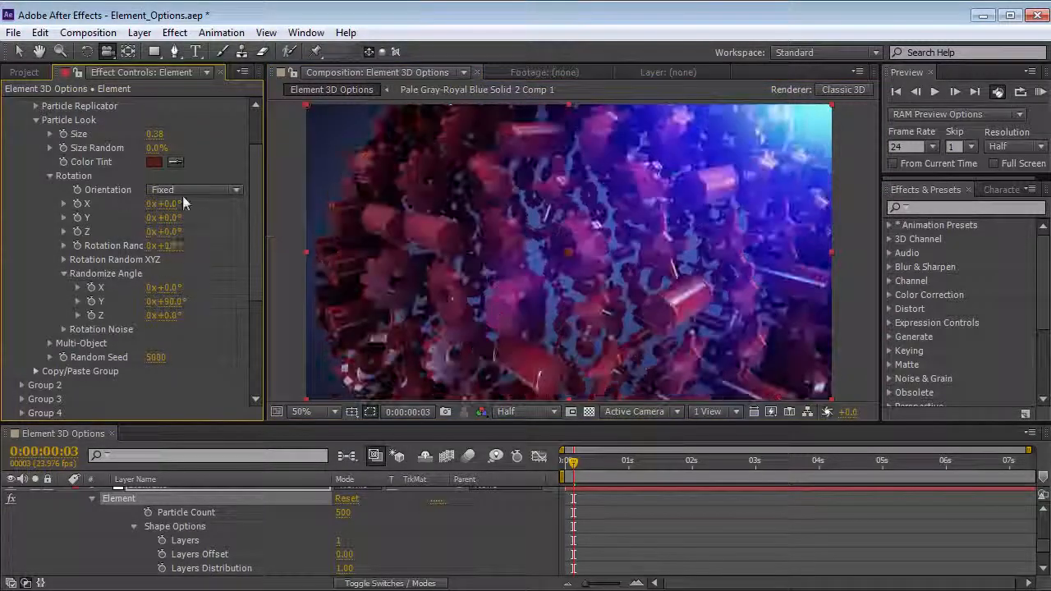
# Step: Set Particle Look's Rotation Noise Amount to 17.5, try changing its Evolution angle and undo that Evolution change
pyautogui.click(62, 273)
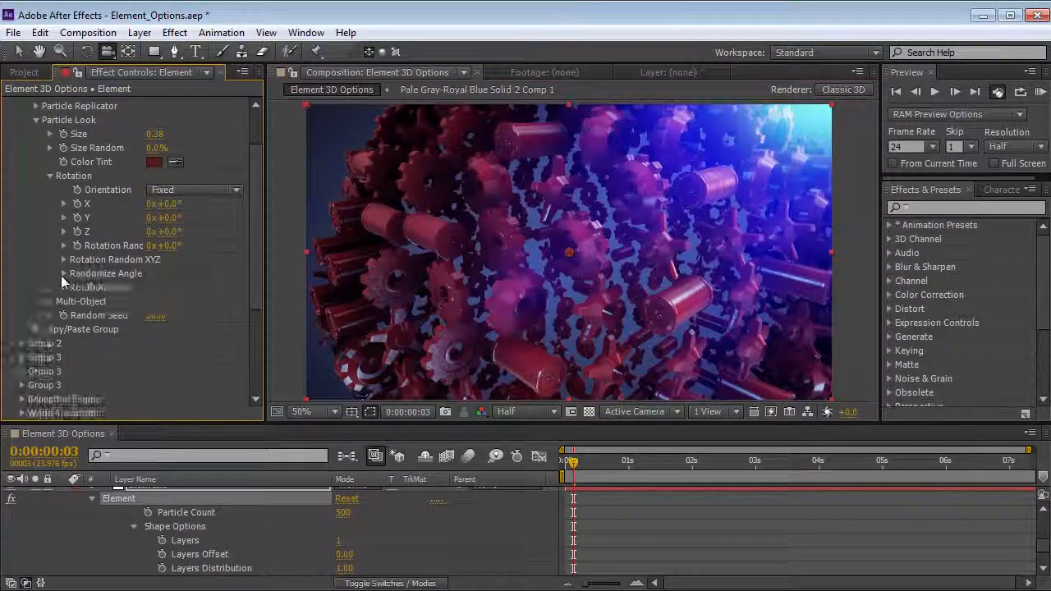
pyautogui.click(63, 289)
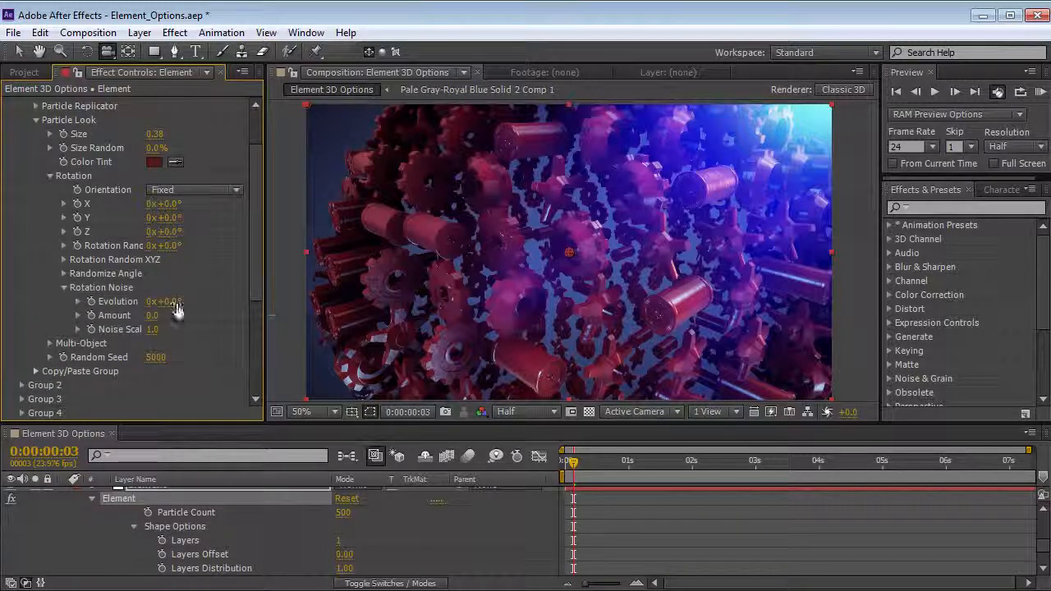
pyautogui.click(64, 274)
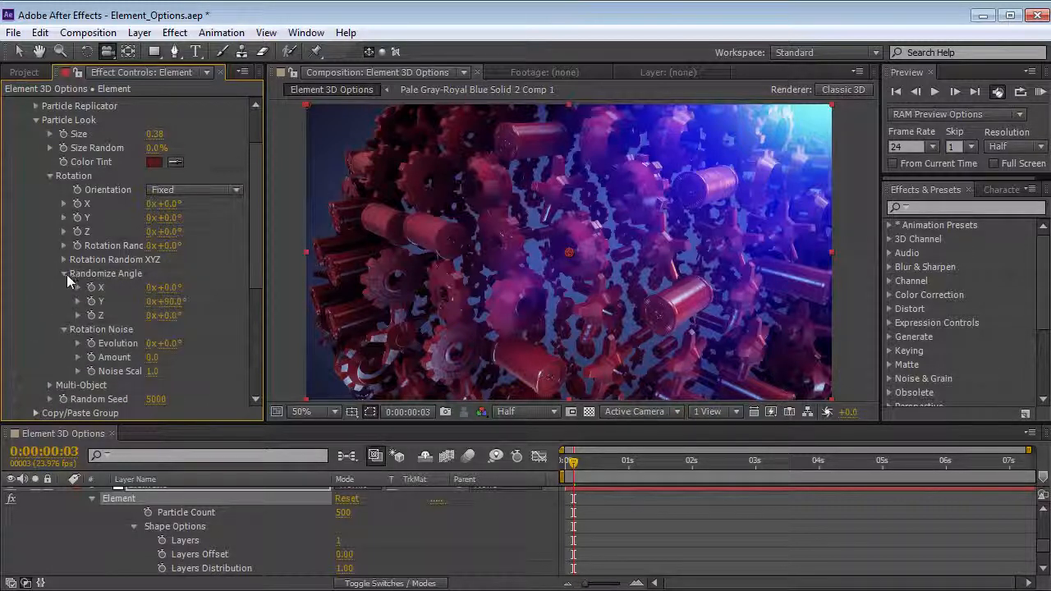
pyautogui.click(64, 274)
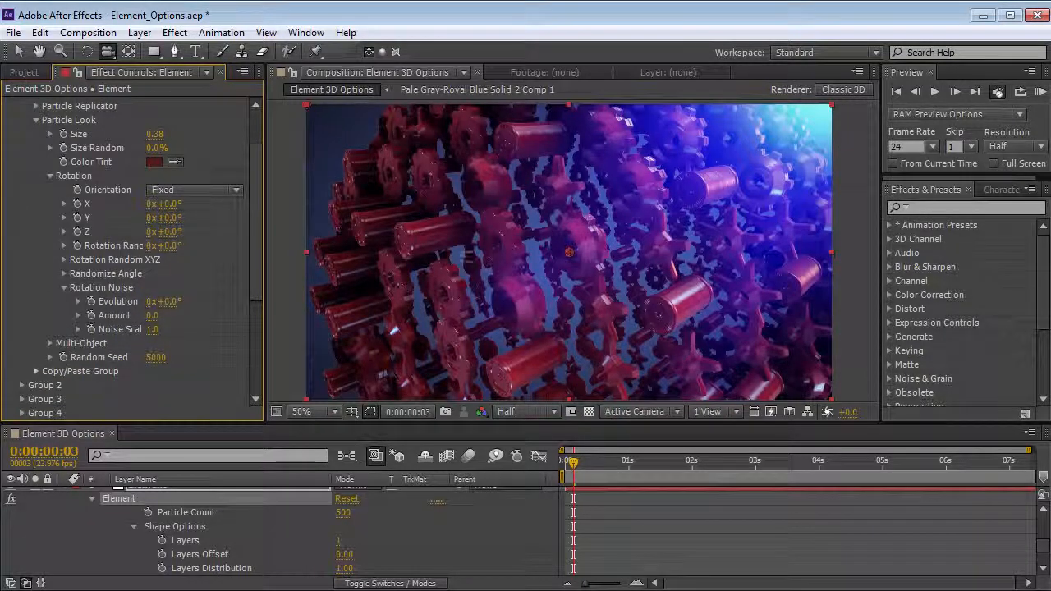
pyautogui.moveTo(154, 316); pyautogui.dragTo(272, 299)
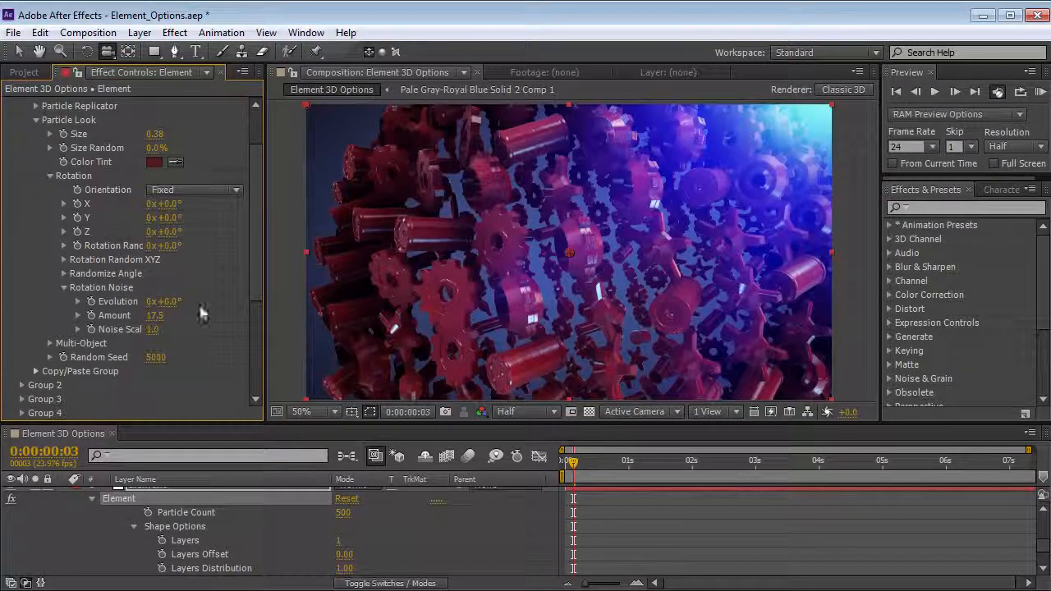
pyautogui.moveTo(163, 302); pyautogui.dragTo(187, 301)
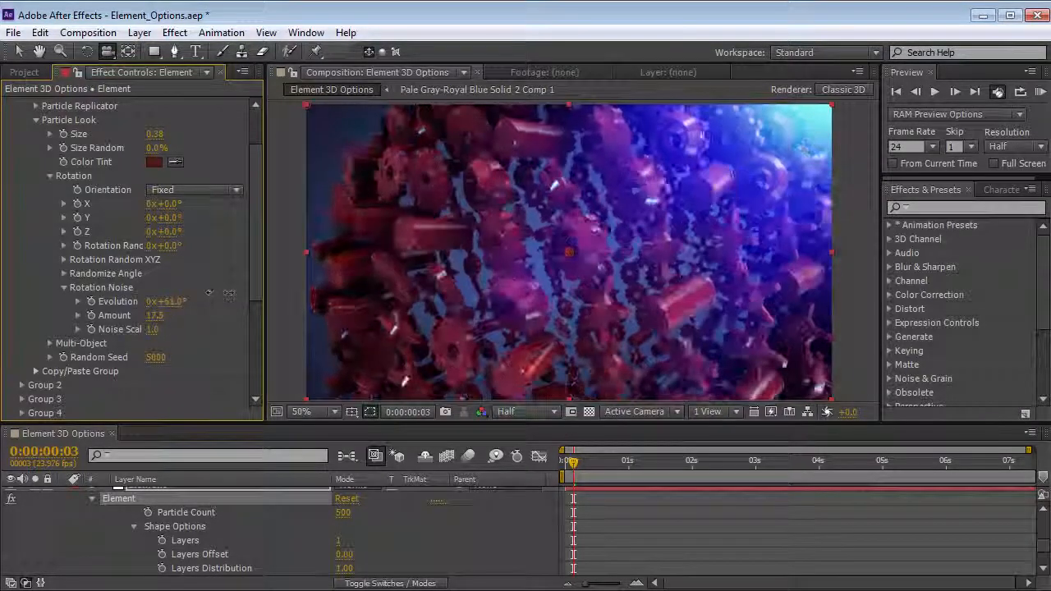
pyautogui.hotkey('ctrl', 'z')
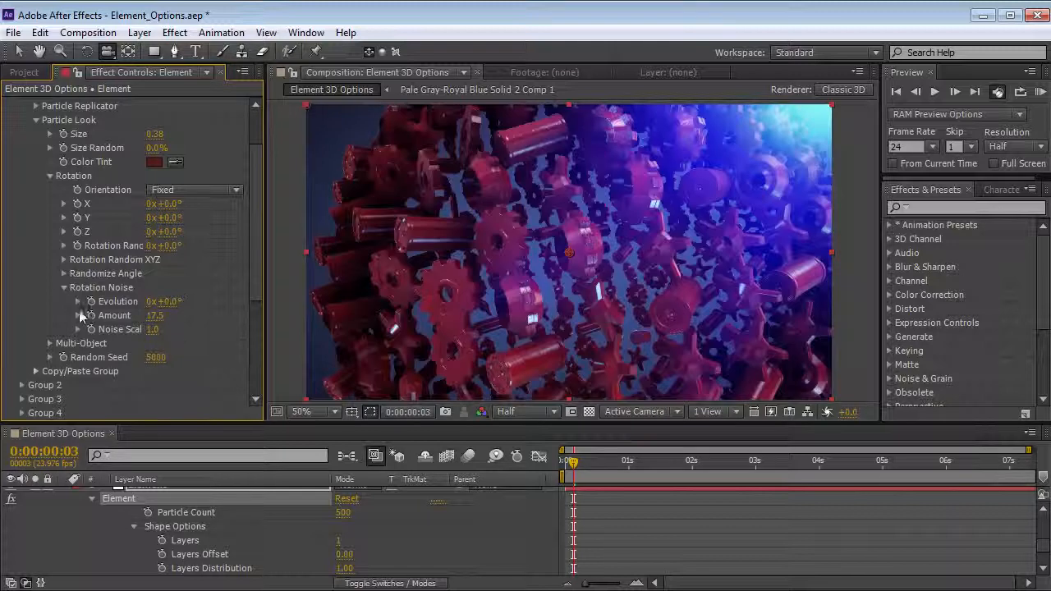
# Step: Animate the Rotation Noise Evolution with the expression time*20 and preview the rotating particles
pyautogui.keyDown('alt'); pyautogui.click(91, 302); pyautogui.keyUp('alt')
pyautogui.write('time*20')
pyautogui.click(696, 509)
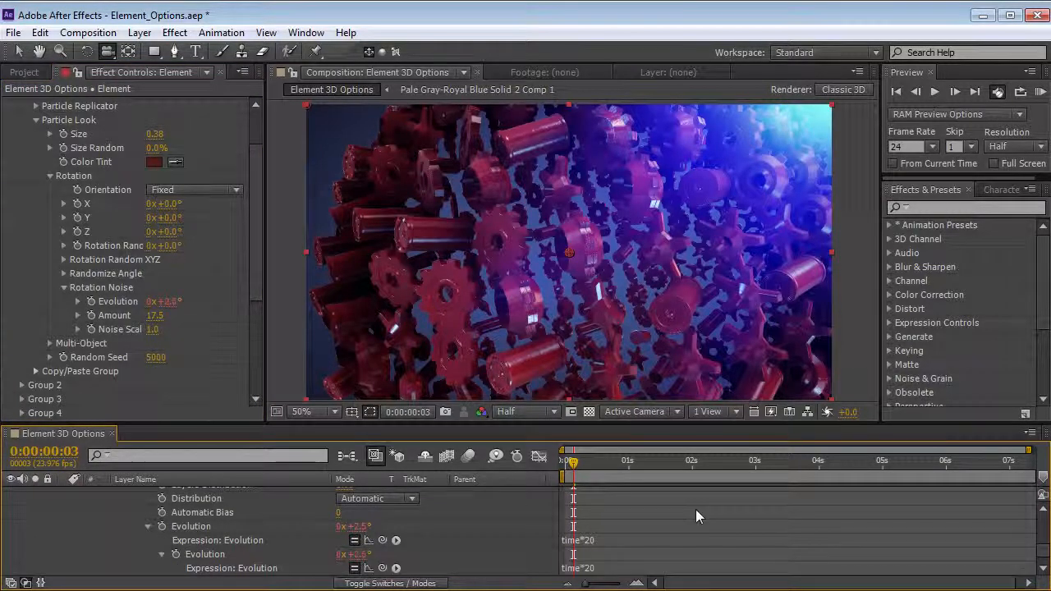
pyautogui.press('space')
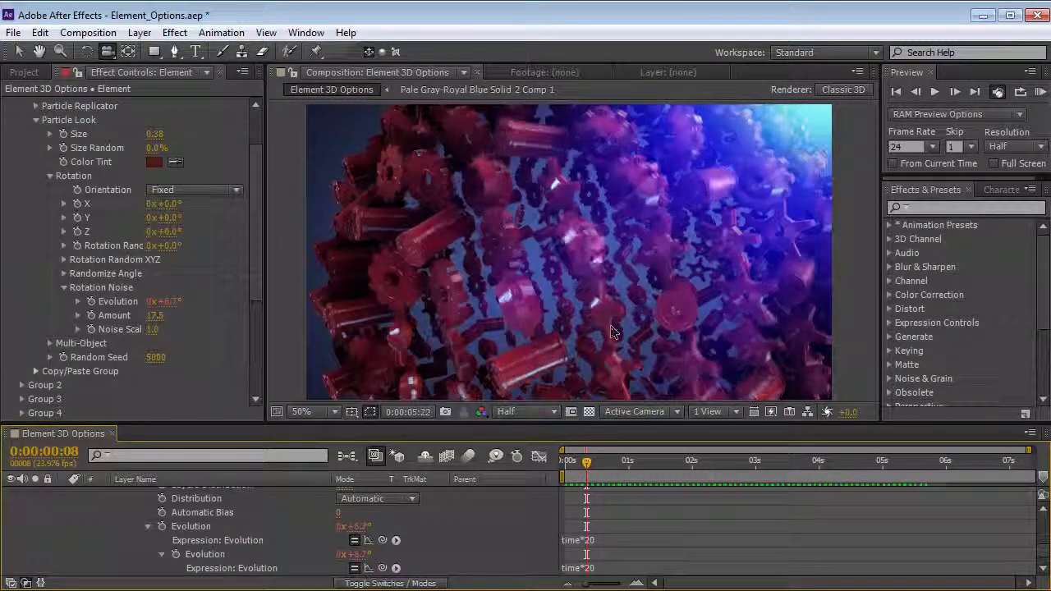
pyautogui.press('space')
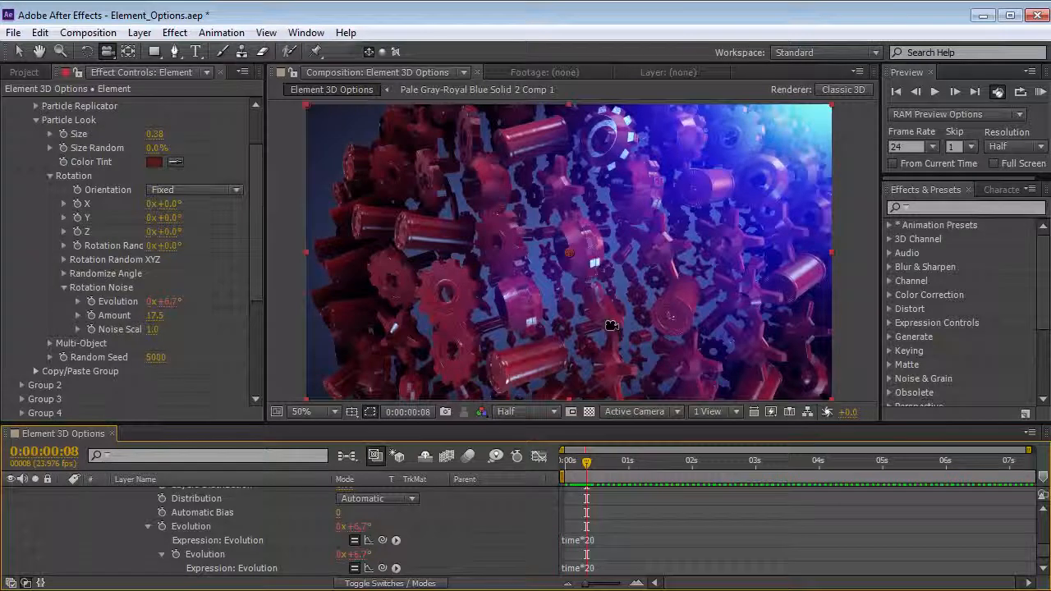
# Step: Try a Position Noise Amount of 4.8 in Group 1's Particle Replicator and preview the motion
pyautogui.scroll(3, 45, 153)
pyautogui.click(36, 182)
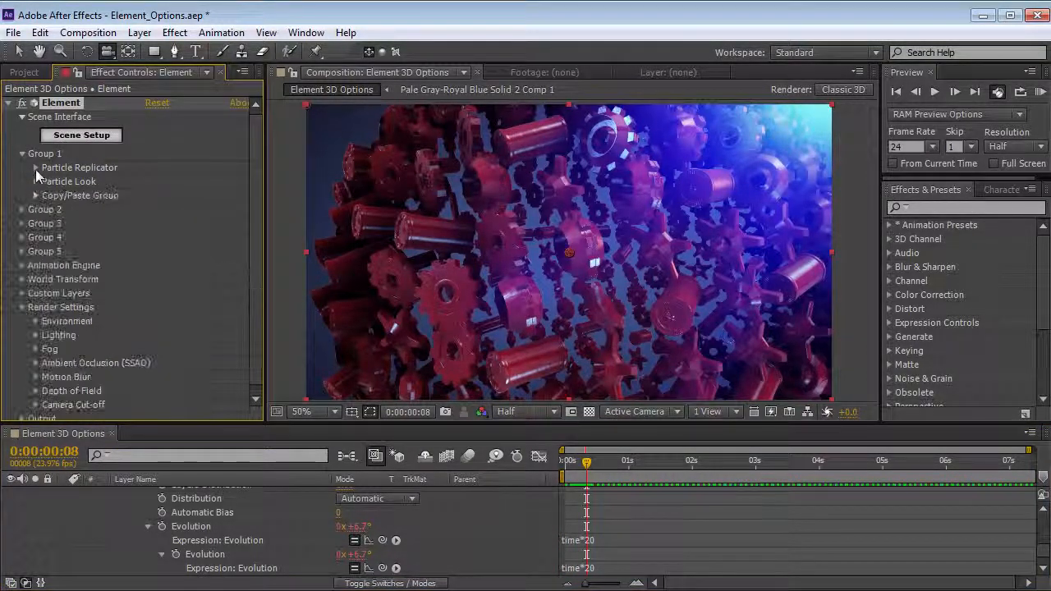
pyautogui.click(35, 168)
pyautogui.scroll(-3, 37, 177)
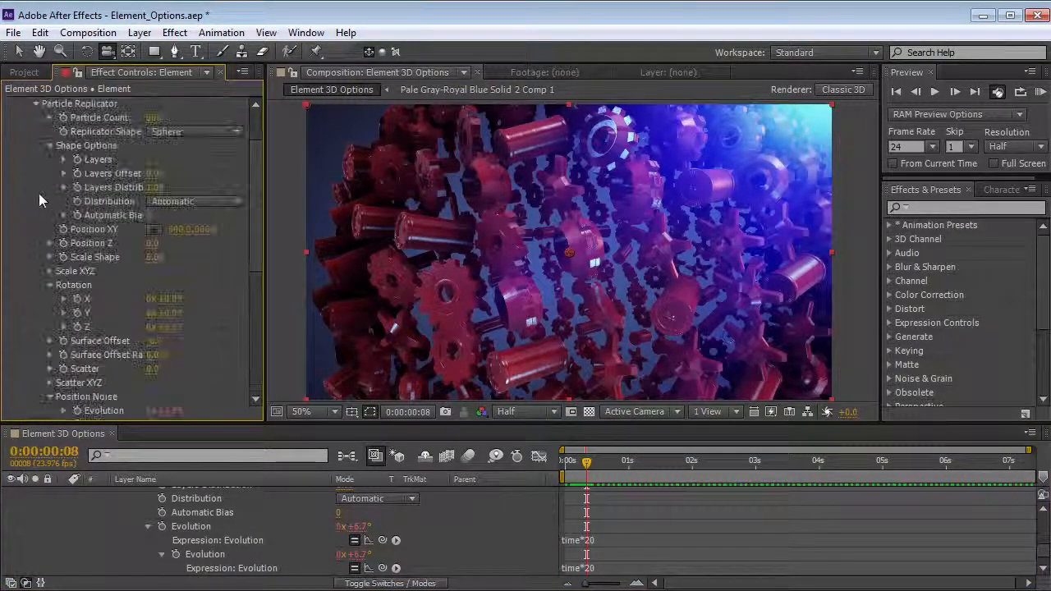
pyautogui.click(49, 286)
pyautogui.click(49, 145)
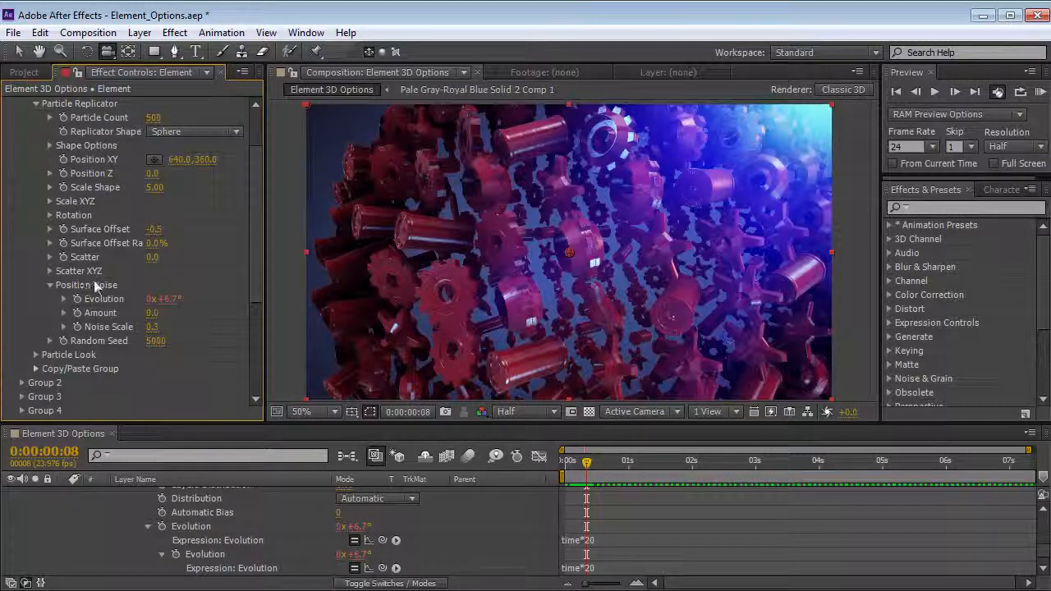
pyautogui.moveTo(152, 316); pyautogui.dragTo(187, 310)
pyautogui.press('KP_0')
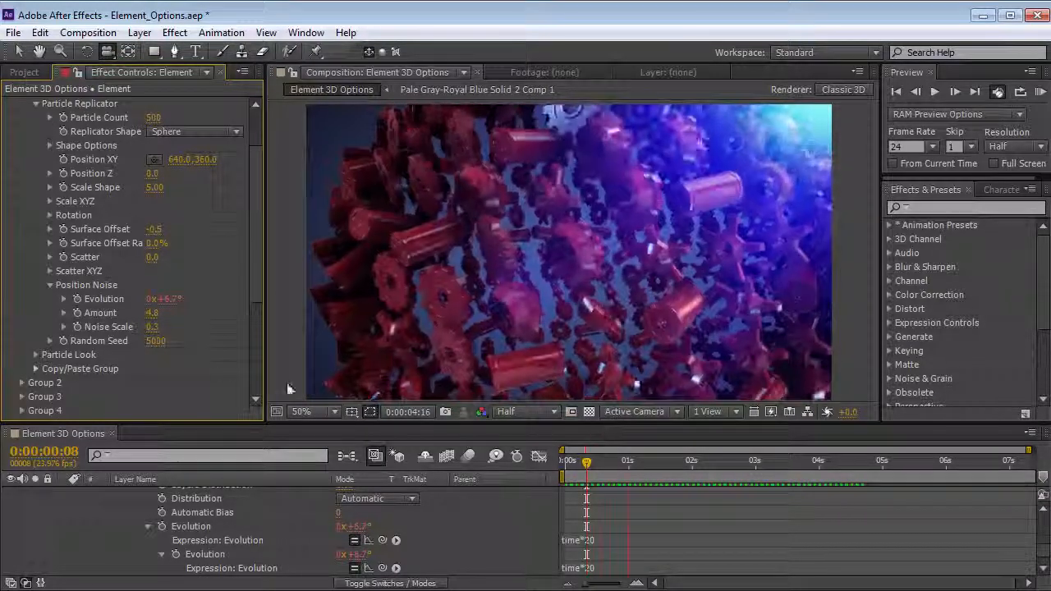
# Step: Try a higher Noise Scale for the Position Noise and preview the animation again
pyautogui.click(138, 343)
pyautogui.moveTo(155, 340); pyautogui.dragTo(164, 326)
pyautogui.press('KP_0')
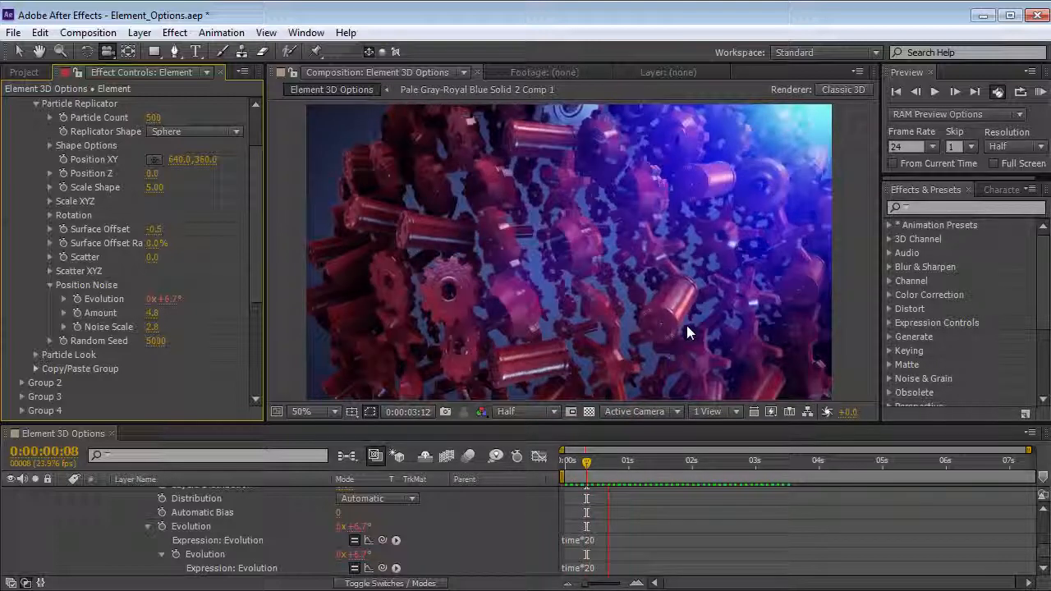
# Step: Try raising the Position Noise Amount to 13.9 and preview the particle movement
pyautogui.press('space')
pyautogui.moveTo(151, 313); pyautogui.dragTo(214, 319)
pyautogui.press('space')
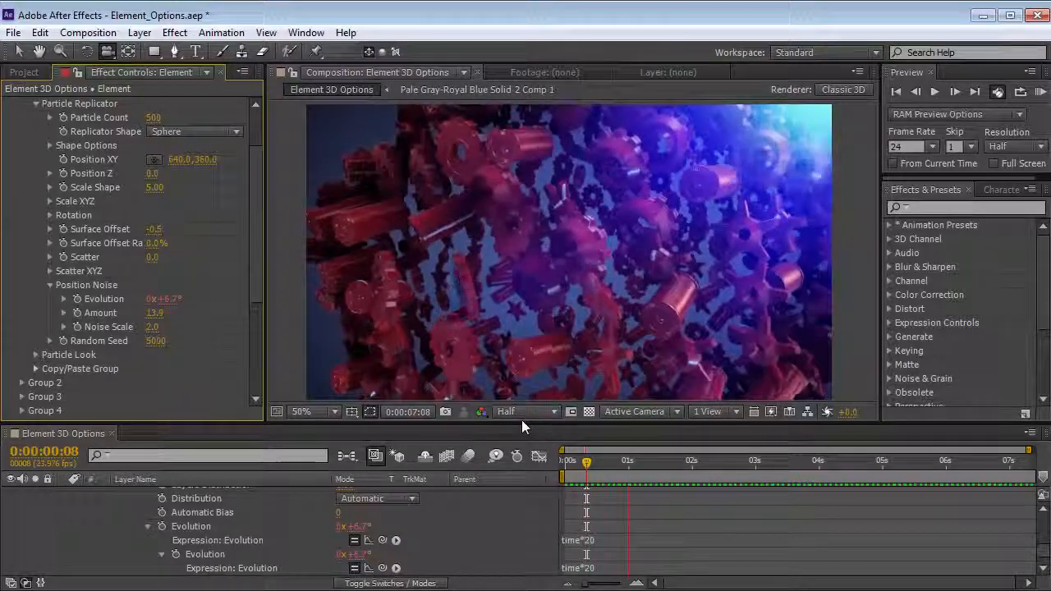
pyautogui.press('space')
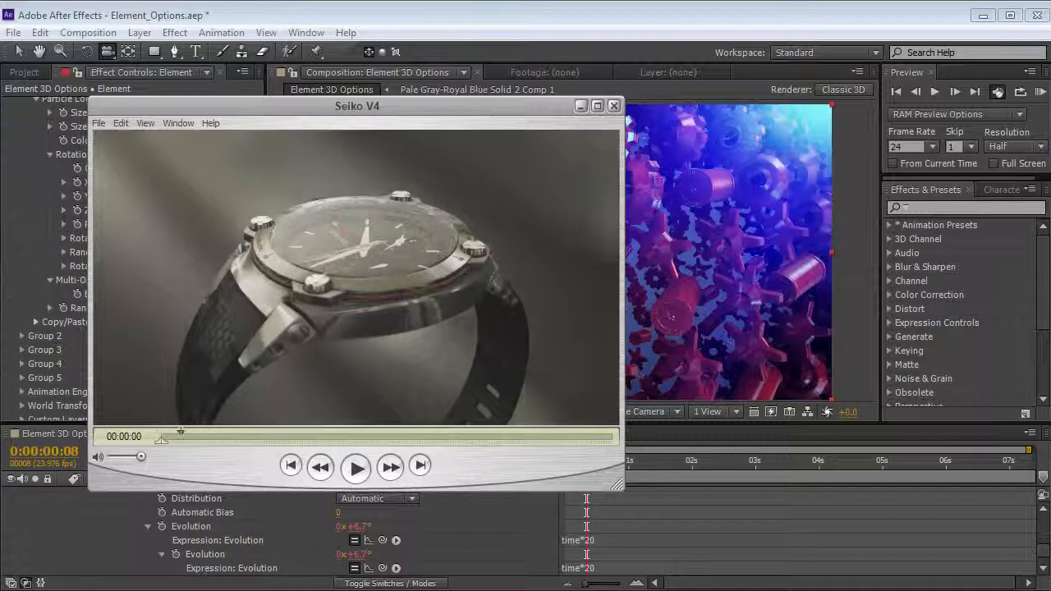
# Step: Scrub through the Seiko V4 example video in the media player and return to After Effects
pyautogui.moveTo(290, 433); pyautogui.dragTo(431, 436)
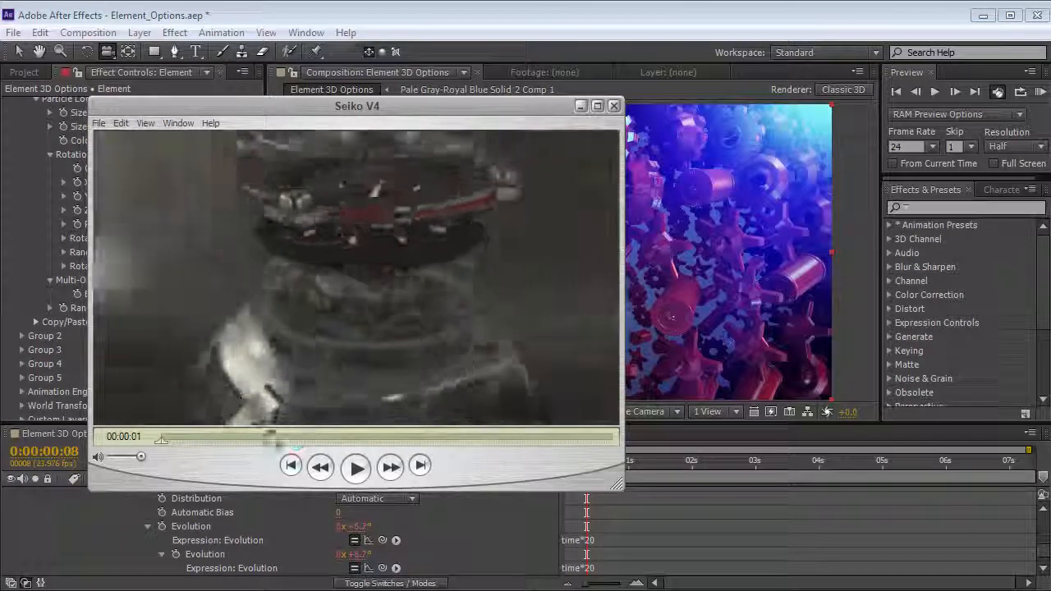
pyautogui.click(299, 16)
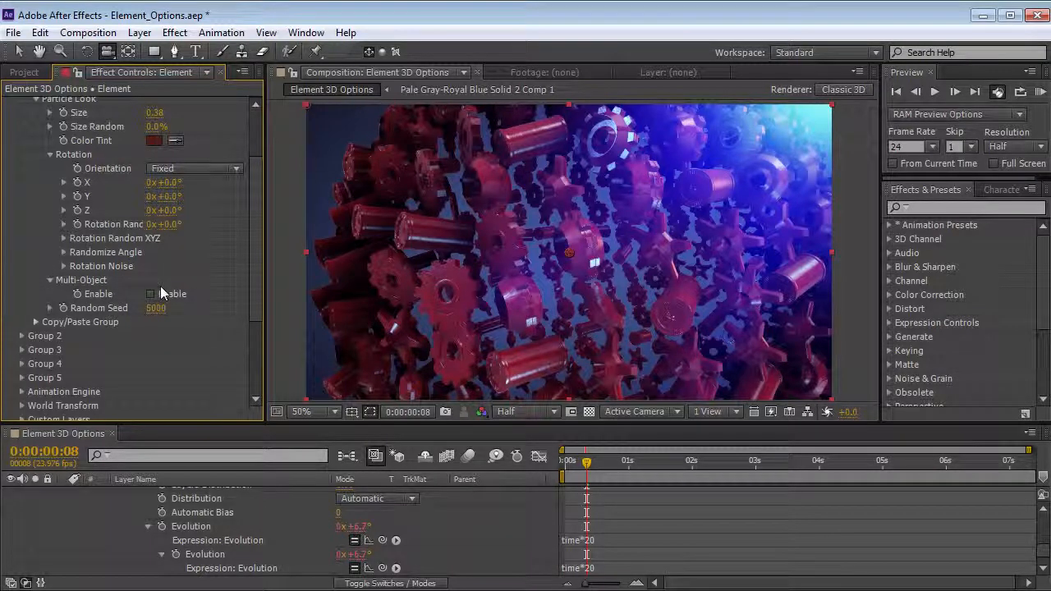
# Step: Collapse the Rotation settings and the whole Particle Look section of Group 1
pyautogui.scroll(3, 253, 302)
pyautogui.click(49, 238)
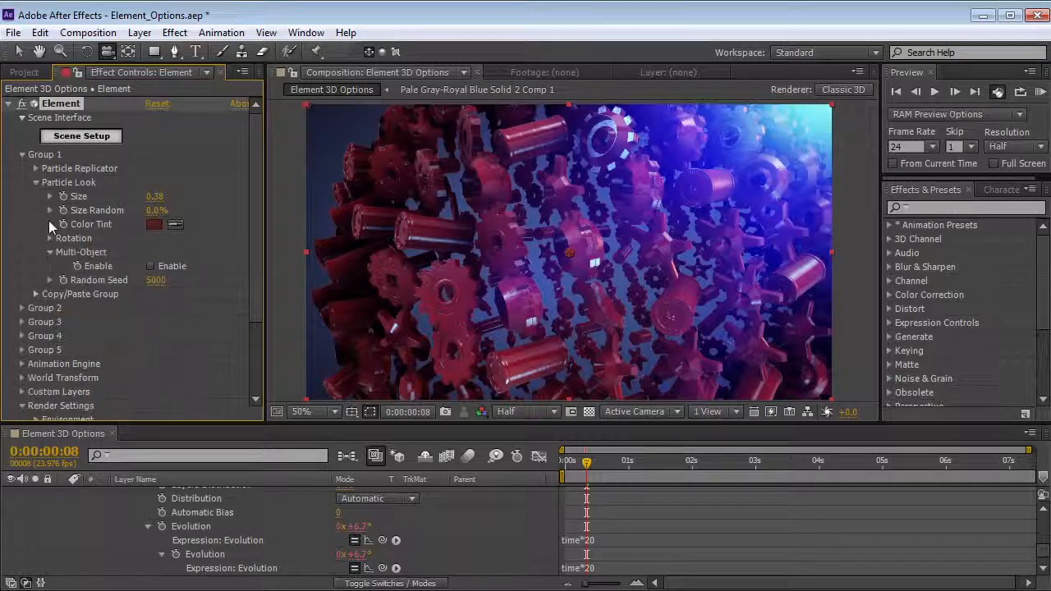
pyautogui.click(36, 183)
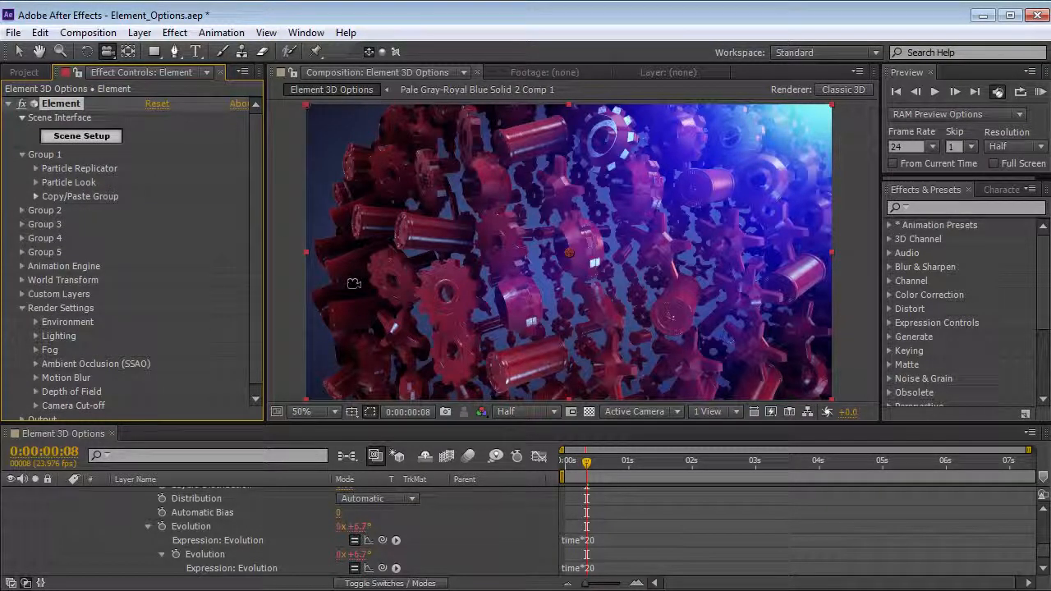